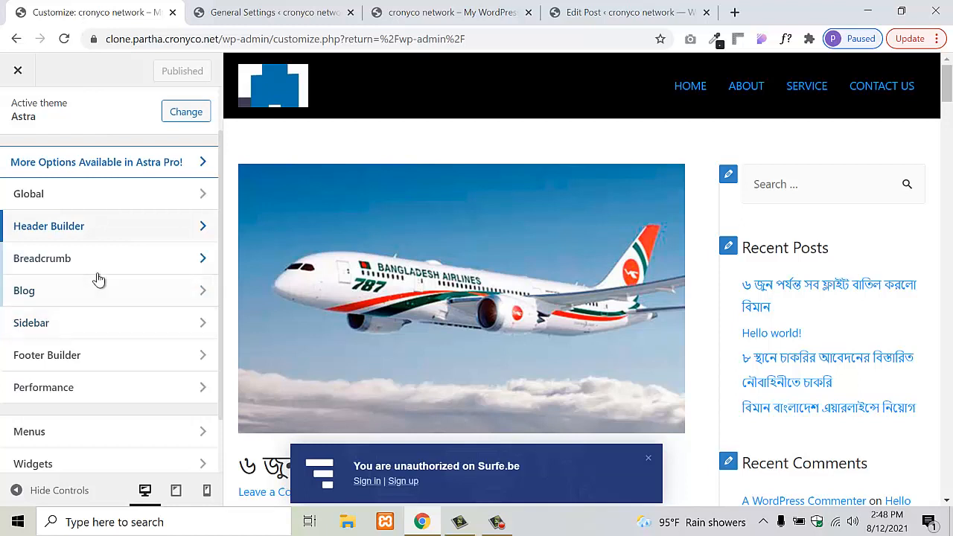
# - Open the Breadcrumb settings and review the available Header Position options
pyautogui.click(97, 272)
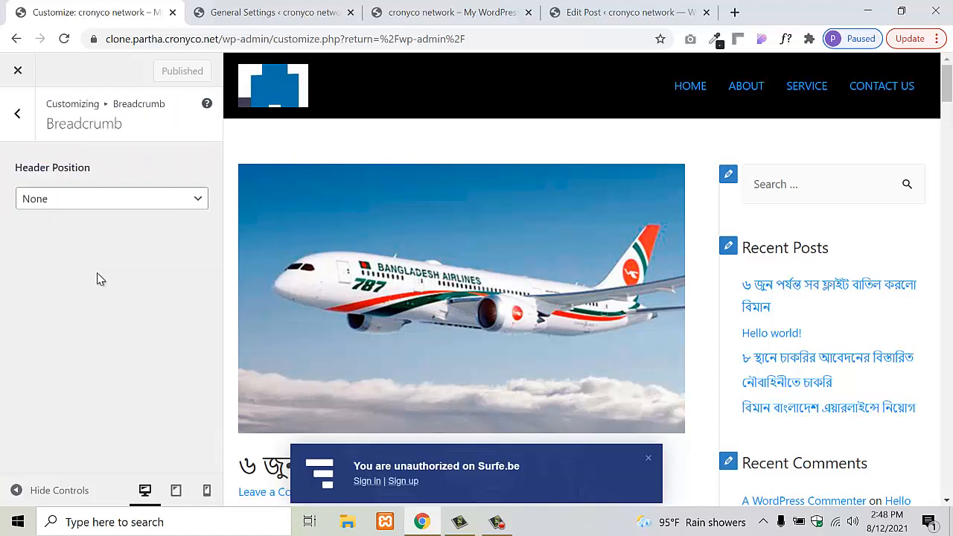
pyautogui.click(63, 207)
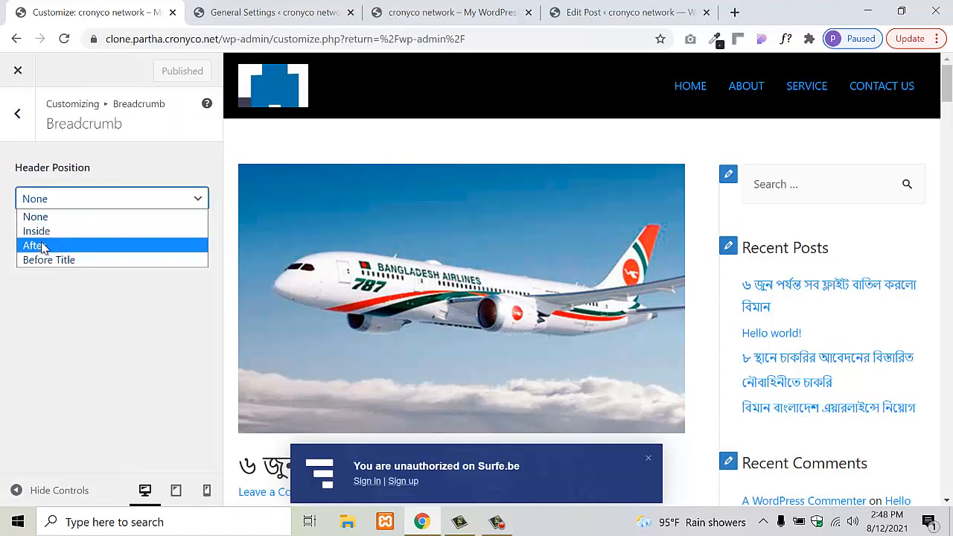
pyautogui.click(77, 344)
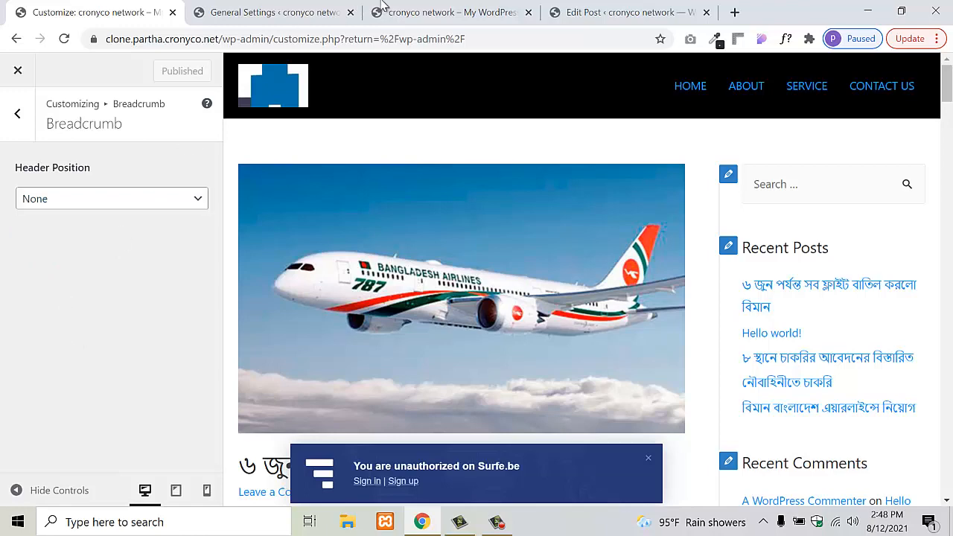
# - Open the first blog post on the live site, examine its title area, and return to the Breadcrumb settings
pyautogui.click(539, 9)
pyautogui.click(450, 9)
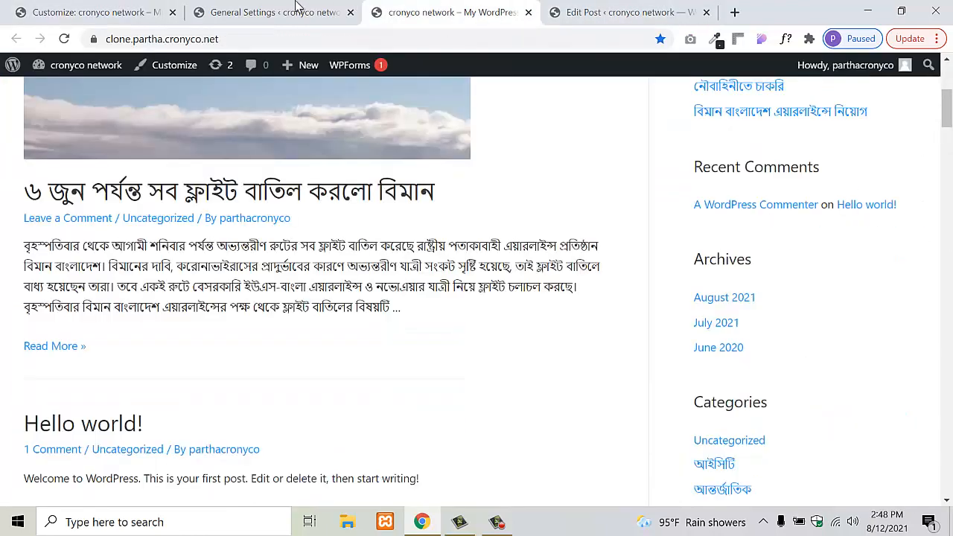
pyautogui.click(261, 193)
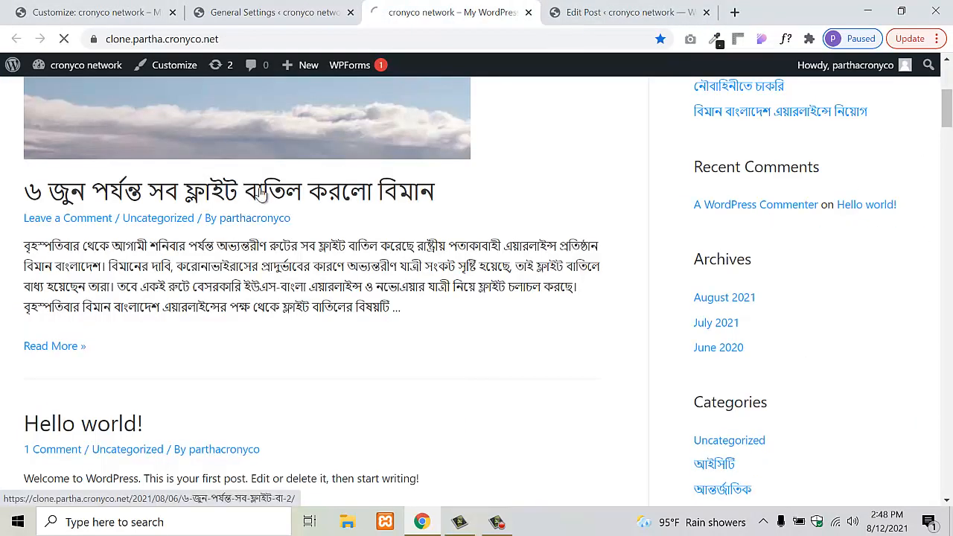
pyautogui.scroll(-3, 233, 277)
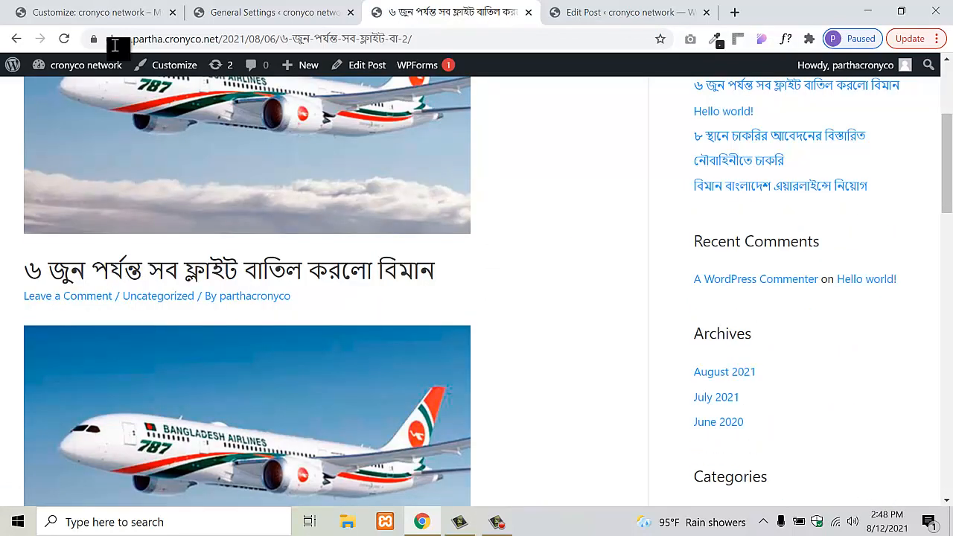
pyautogui.moveTo(461, 261); pyautogui.dragTo(69, 272)
pyautogui.click(97, 12)
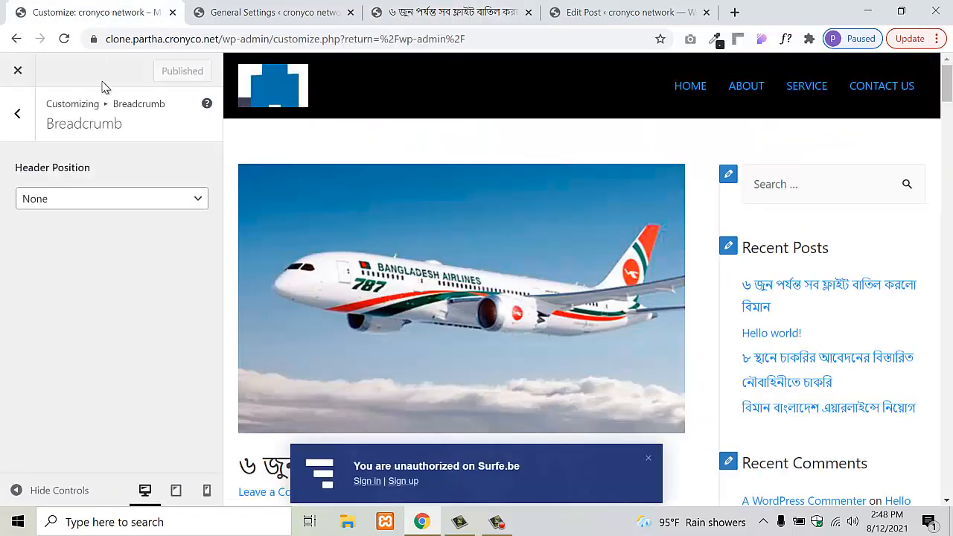
# - Set the breadcrumb Header Position to After and check the preview
pyautogui.click(82, 204)
pyautogui.click(83, 204)
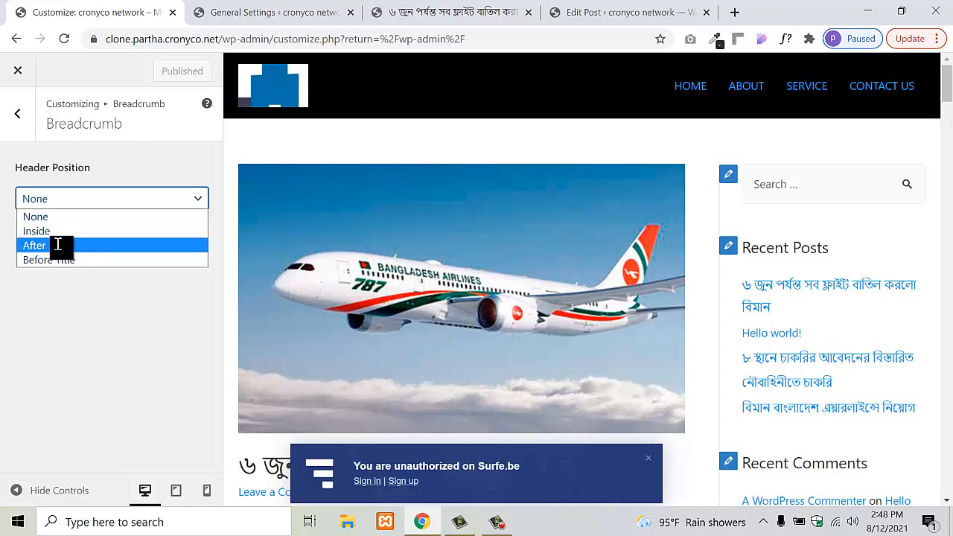
pyautogui.click(58, 248)
pyautogui.hotkey('ctrl', 'Tab')
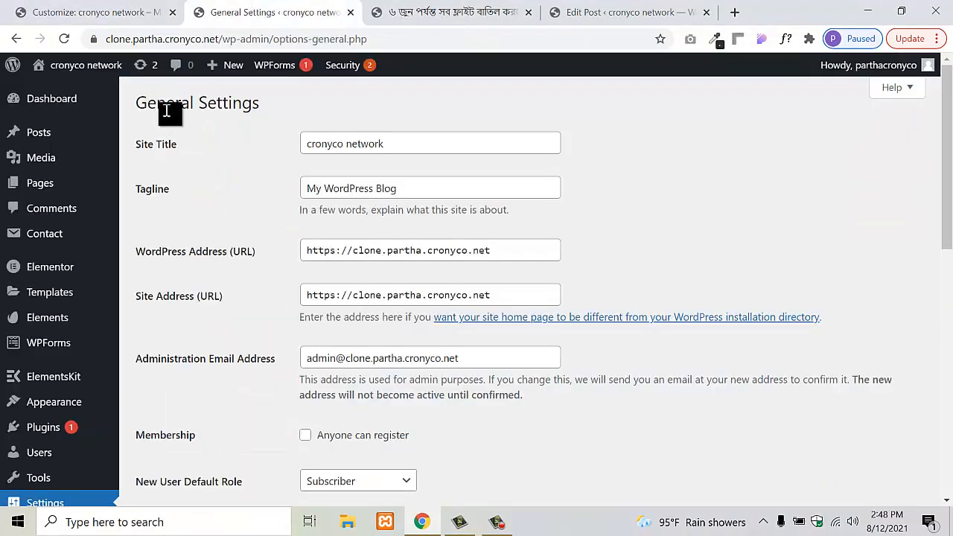
pyautogui.click(105, 13)
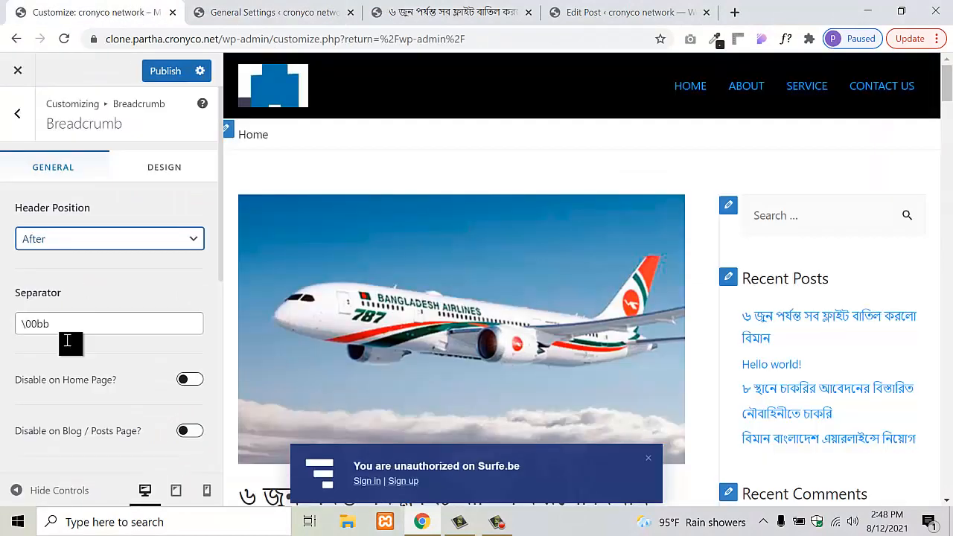
# - Set the breadcrumb Header Position to Before Title and compare the preview with the live post
pyautogui.click(64, 243)
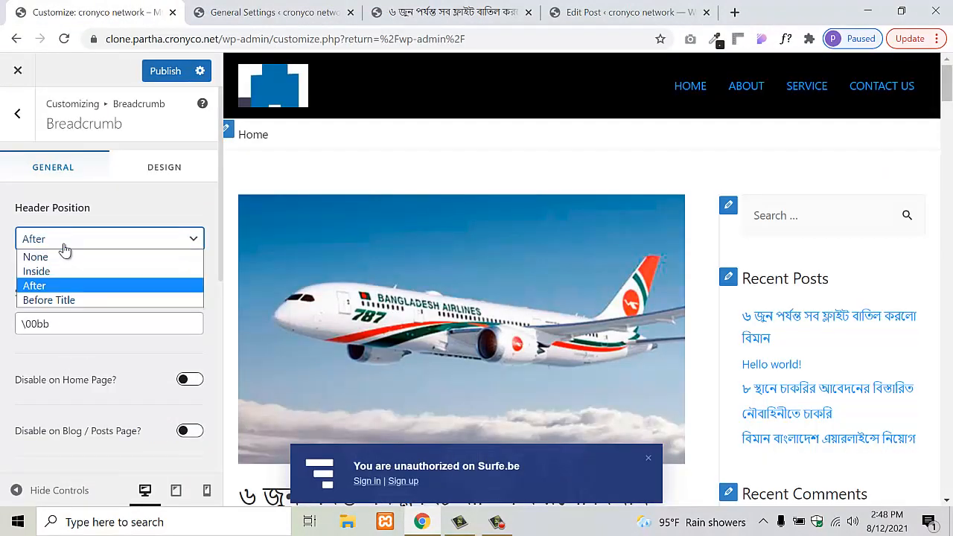
pyautogui.click(64, 299)
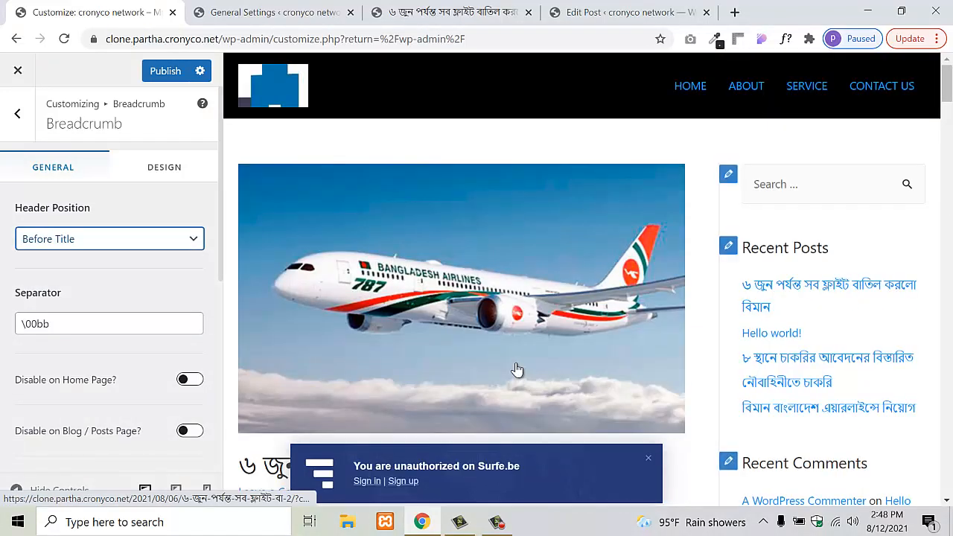
pyautogui.scroll(-3, 515, 372)
pyautogui.click(539, 9)
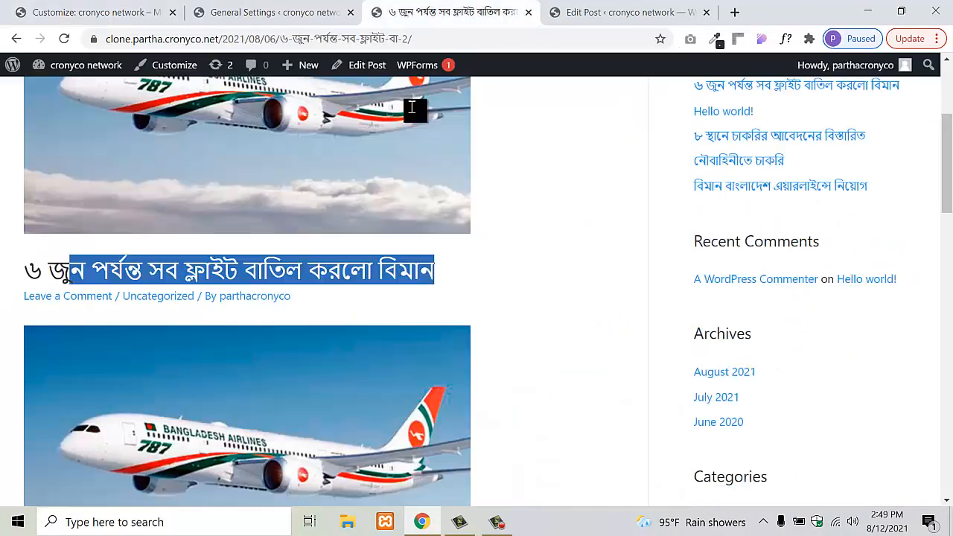
pyautogui.click(134, 6)
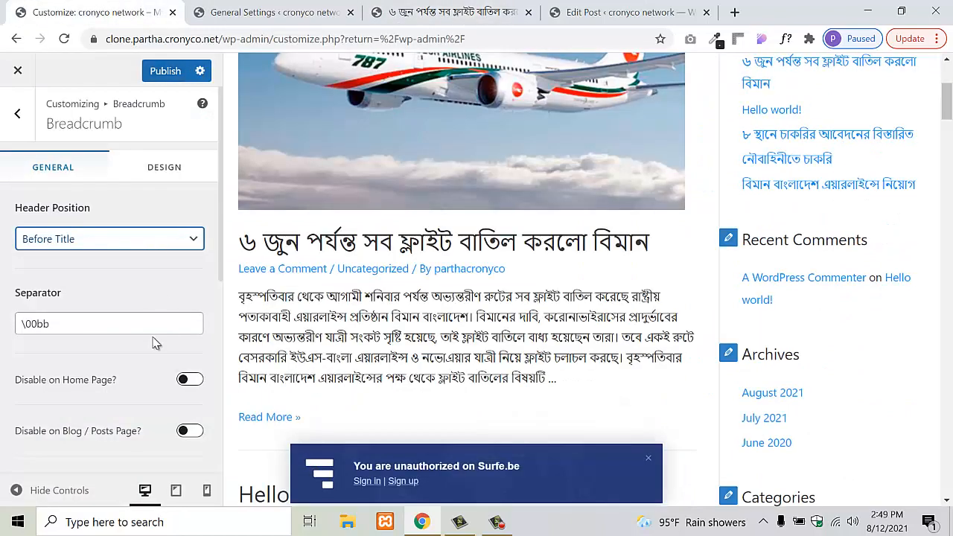
# - Set the breadcrumb Header Position back to None and leave the Breadcrumb settings
pyautogui.click(86, 246)
pyautogui.click(86, 258)
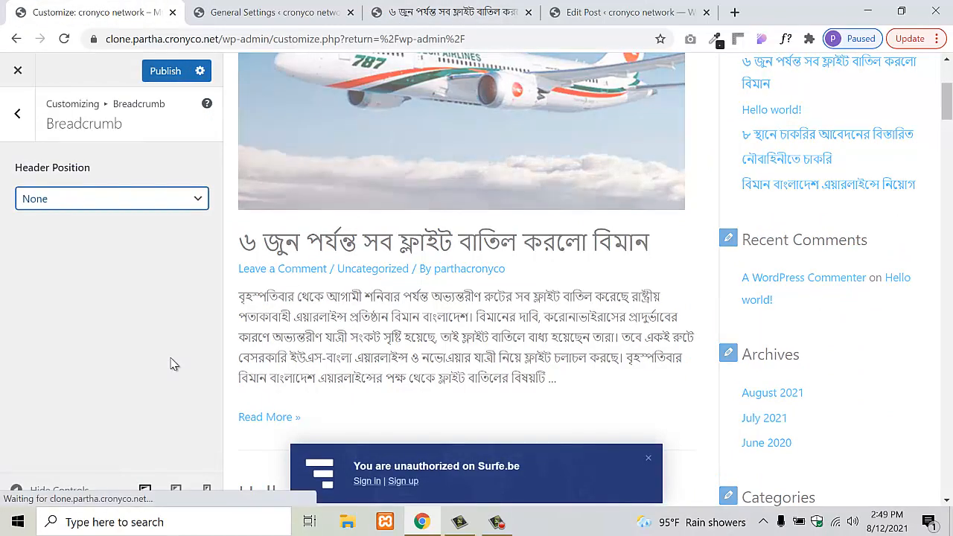
pyautogui.click(18, 115)
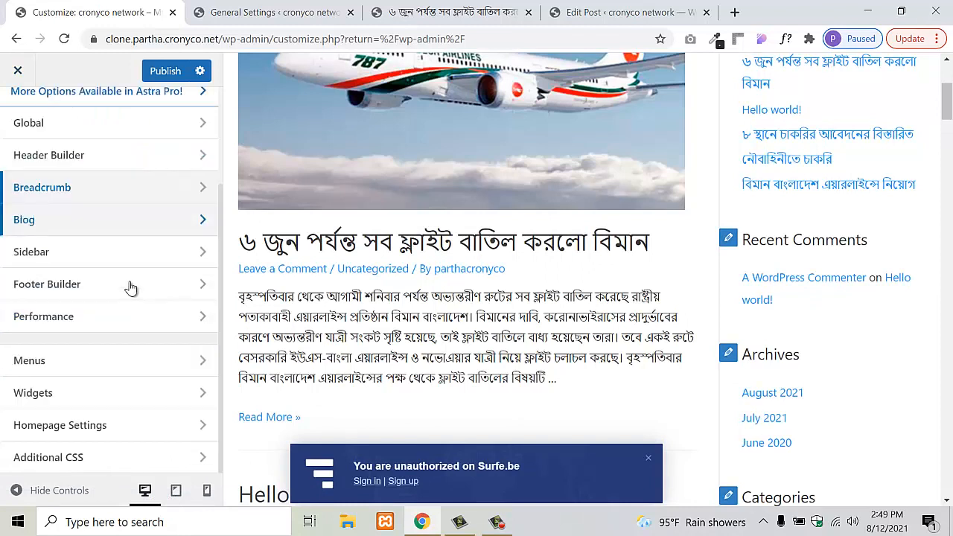
# - Open the Blog / Archive settings and review the Post Structure and Meta options
pyautogui.click(116, 225)
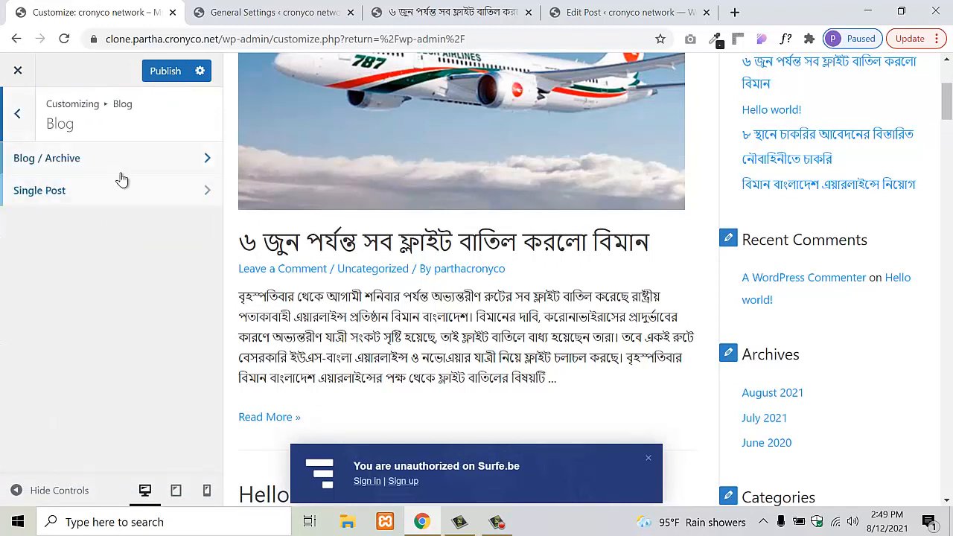
pyautogui.click(102, 161)
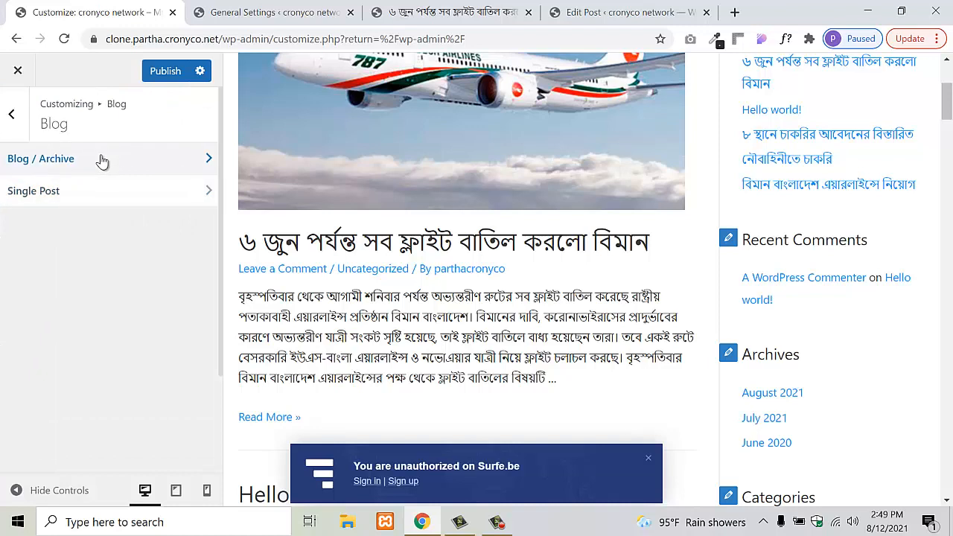
pyautogui.scroll(-1, 108, 393)
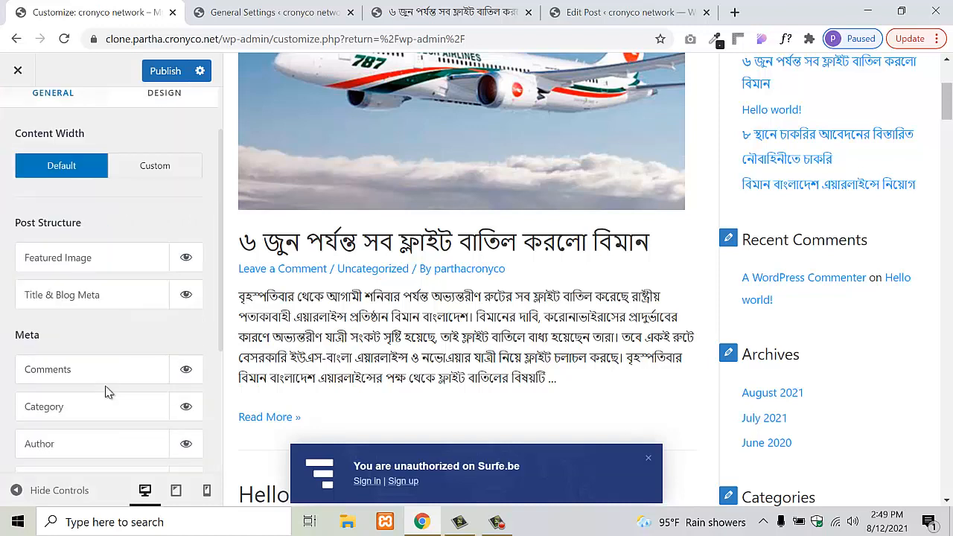
pyautogui.scroll(-1, 108, 393)
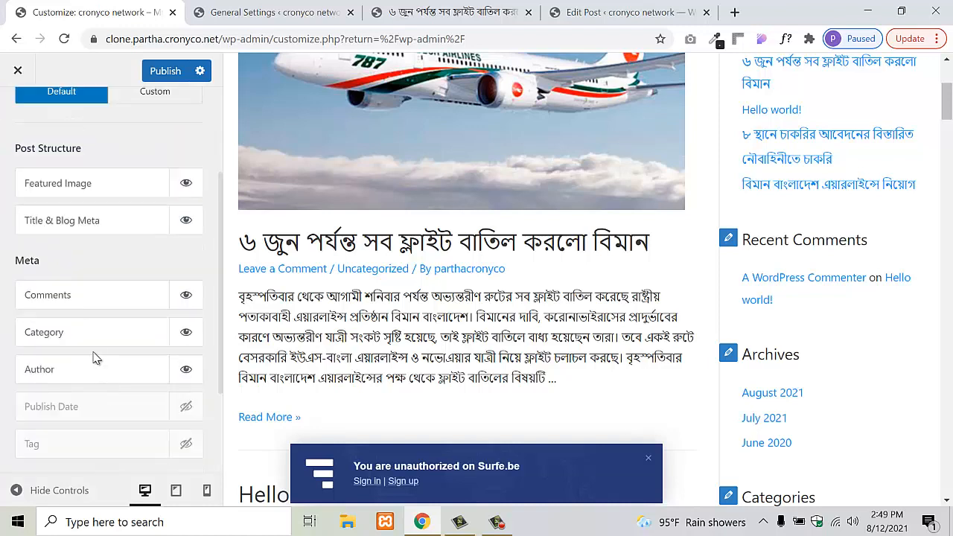
# - Hide the Featured Image in the blog's post structure, check the post list in the preview, and show the image again
pyautogui.scroll(3, 365, 281)
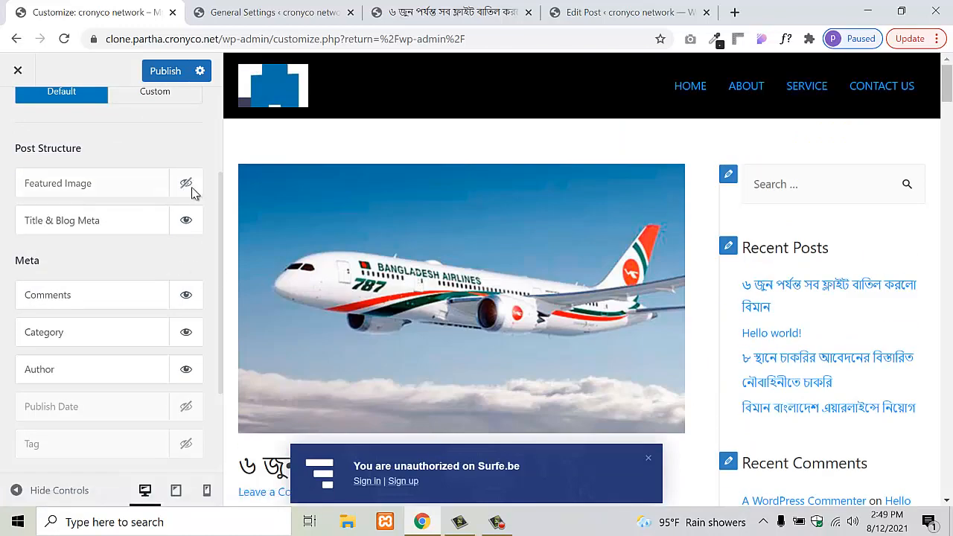
pyautogui.scroll(-1, 484, 269)
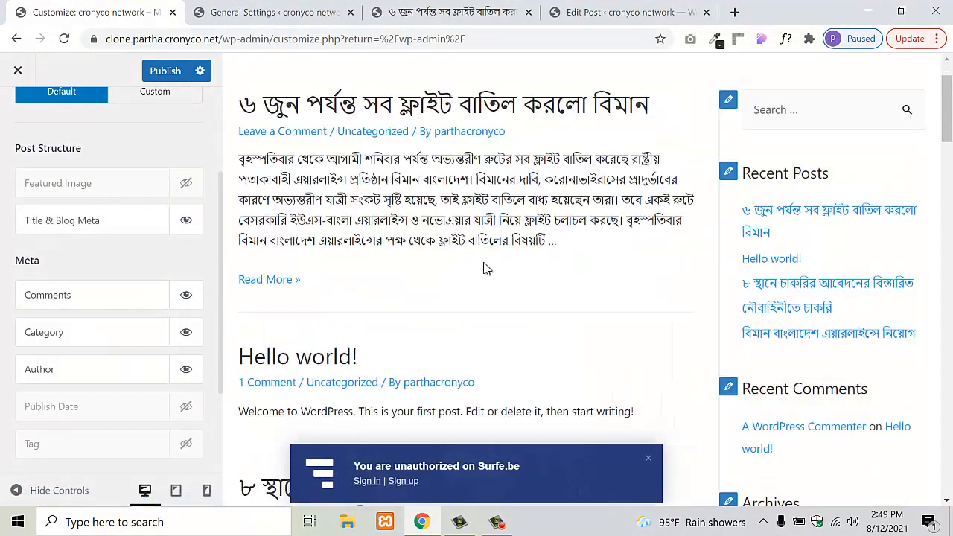
pyautogui.scroll(1, 484, 268)
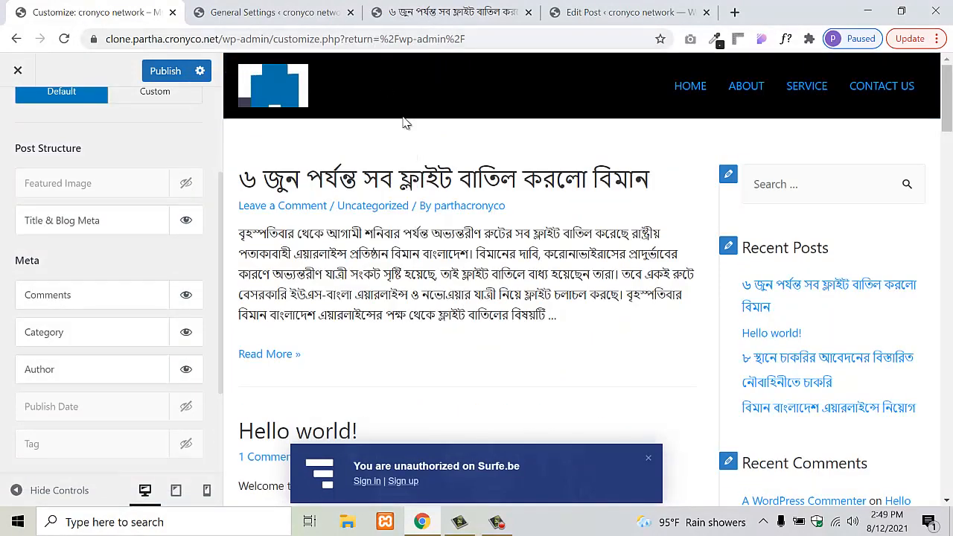
pyautogui.scroll(-3, 432, 288)
pyautogui.scroll(3, 432, 289)
pyautogui.scroll(-5, 432, 287)
pyautogui.scroll(3, 417, 285)
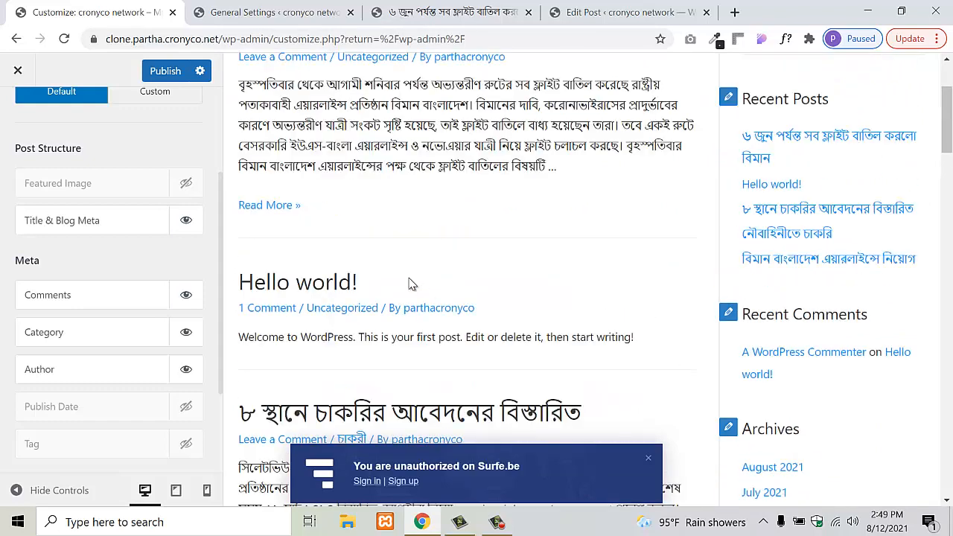
pyautogui.click(186, 184)
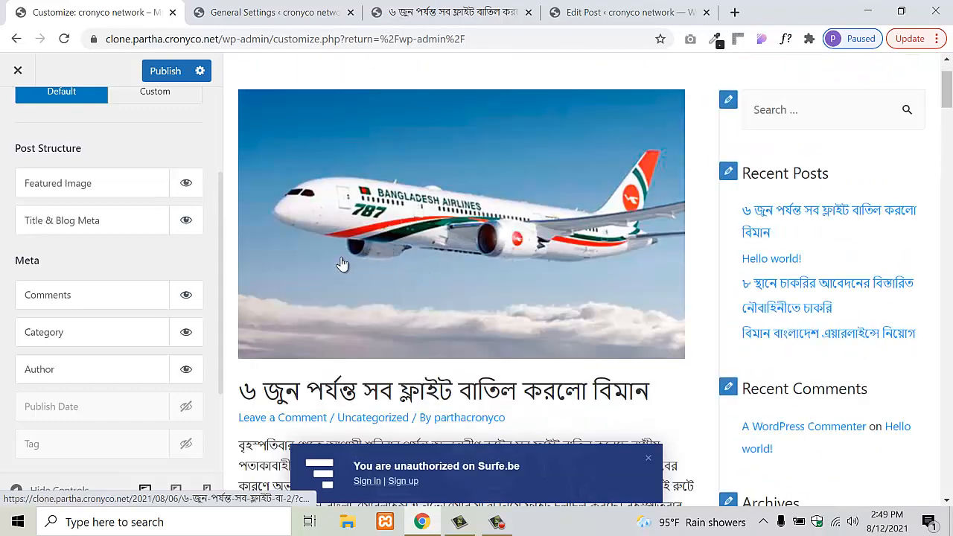
pyautogui.scroll(1, 342, 264)
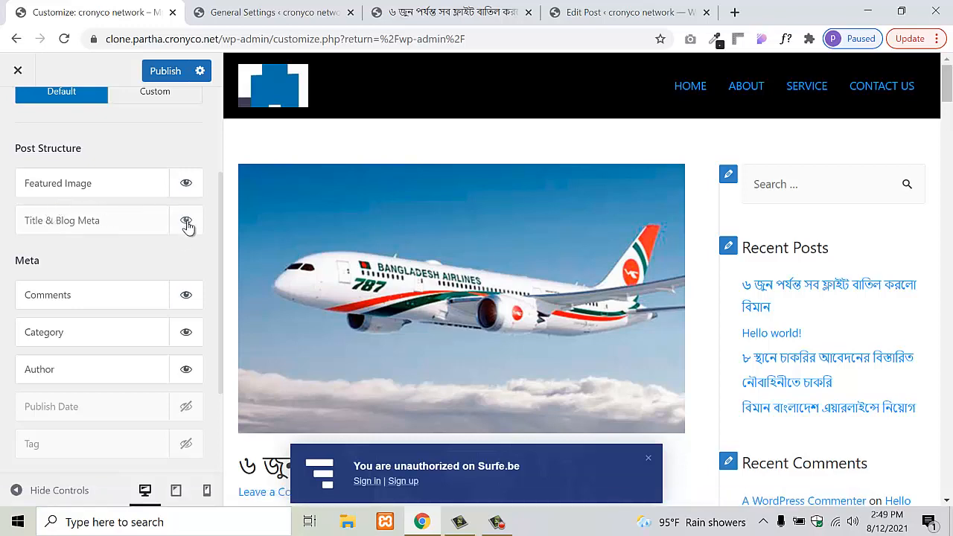
# - Hide Title & Blog Meta in the blog's post structure, check the preview, and show it again
pyautogui.click(189, 234)
pyautogui.scroll(2, 189, 234)
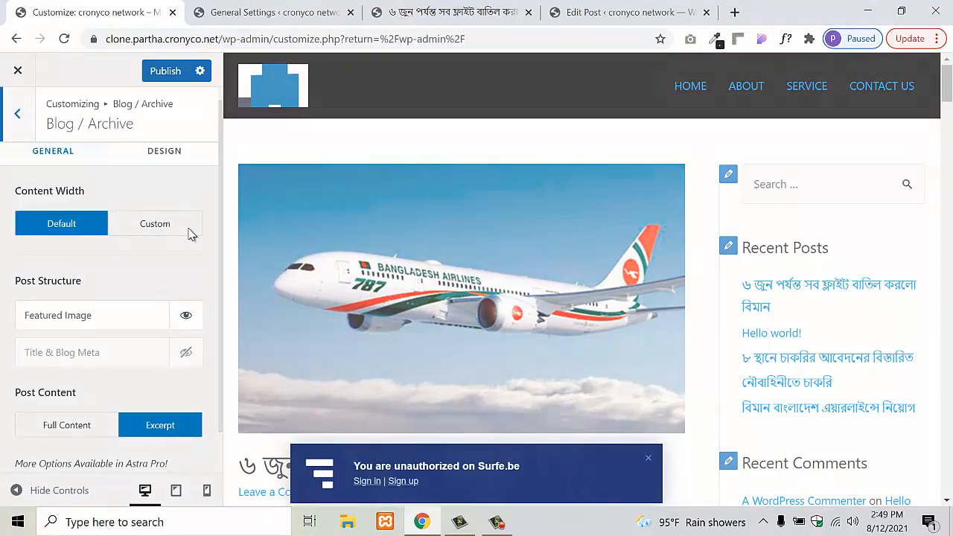
pyautogui.scroll(-1, 169, 342)
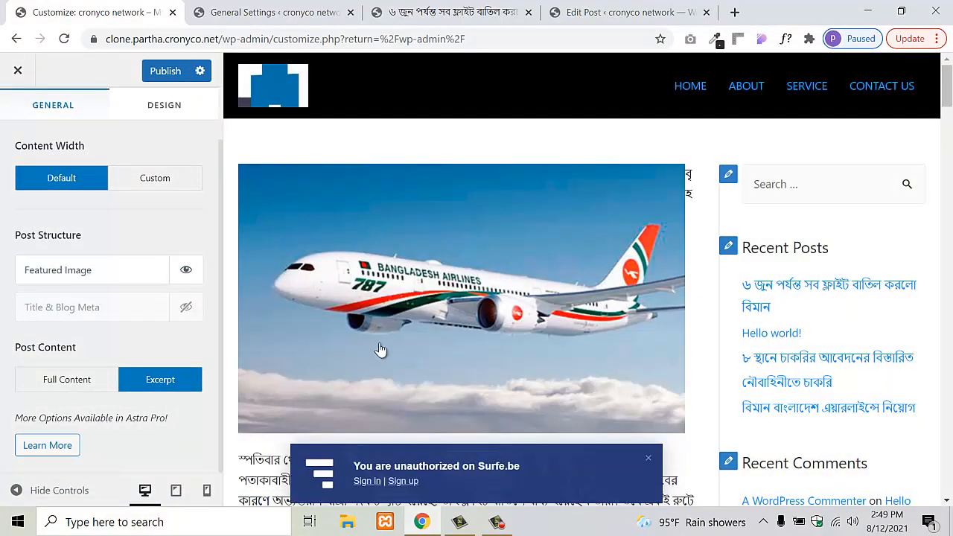
pyautogui.scroll(-3, 379, 350)
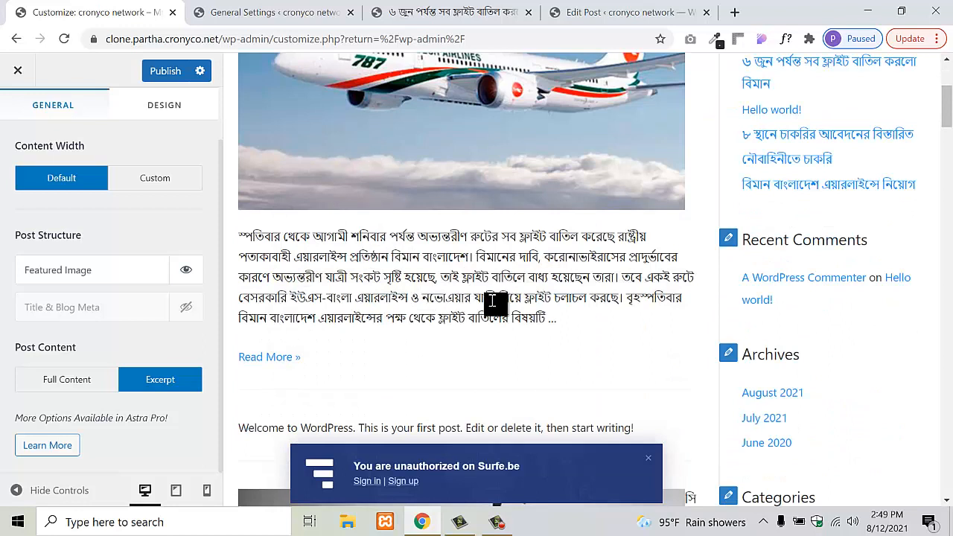
pyautogui.click(188, 313)
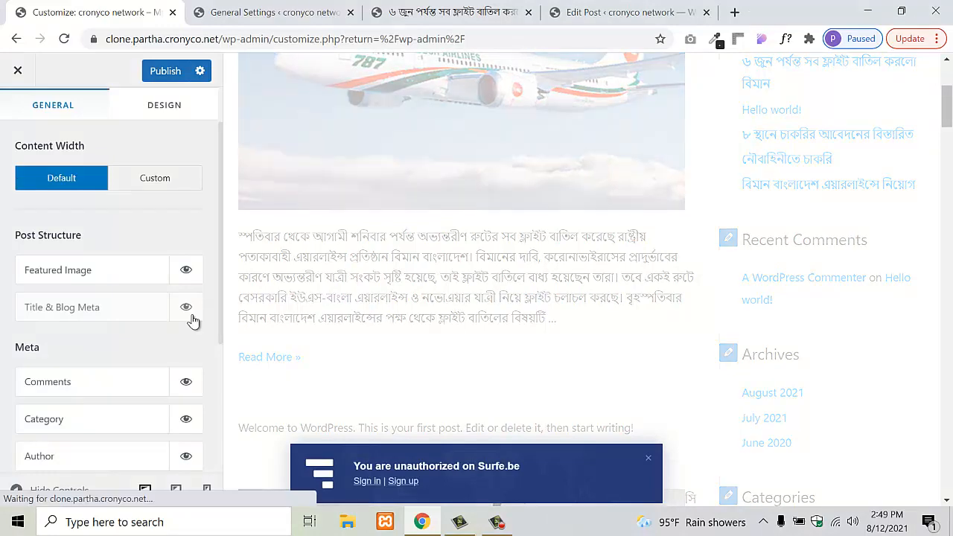
# - Turn on the Publish Date and Tag items in the blog post meta, and hide the Publish Date again
pyautogui.scroll(-1, 327, 320)
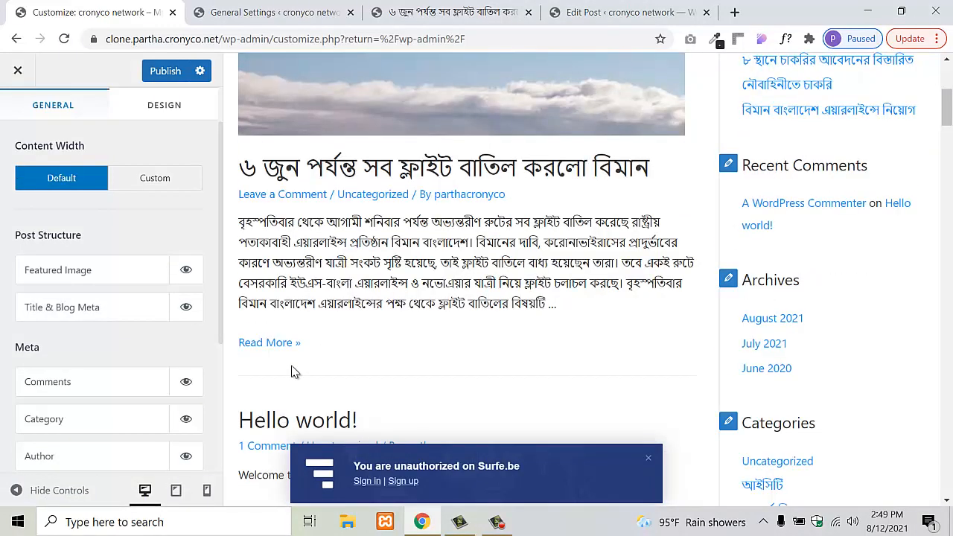
pyautogui.scroll(-1, 175, 365)
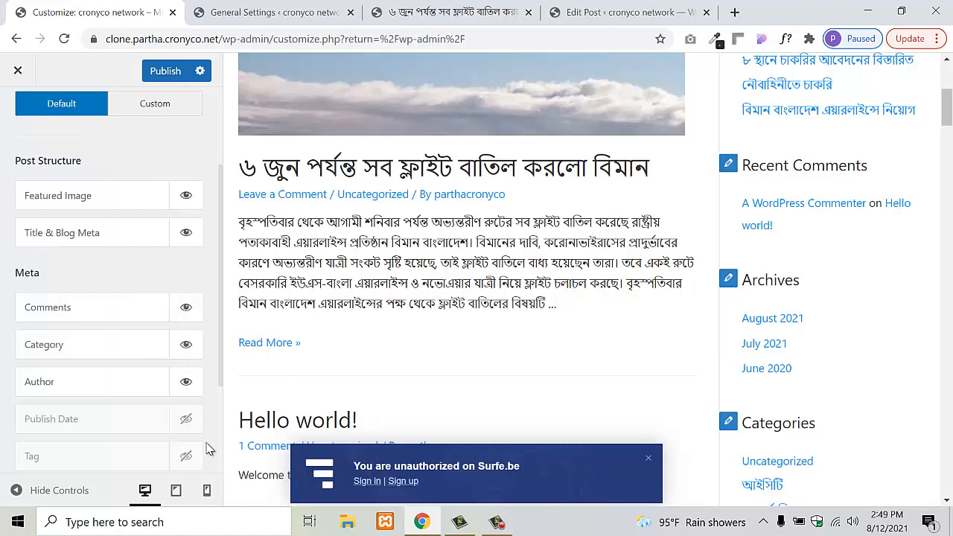
pyautogui.scroll(-1, 85, 444)
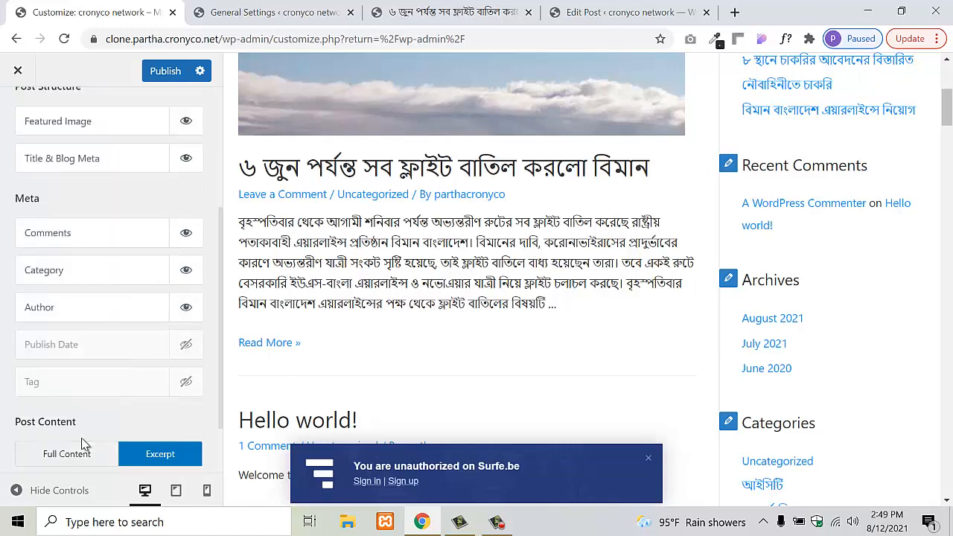
pyautogui.click(186, 347)
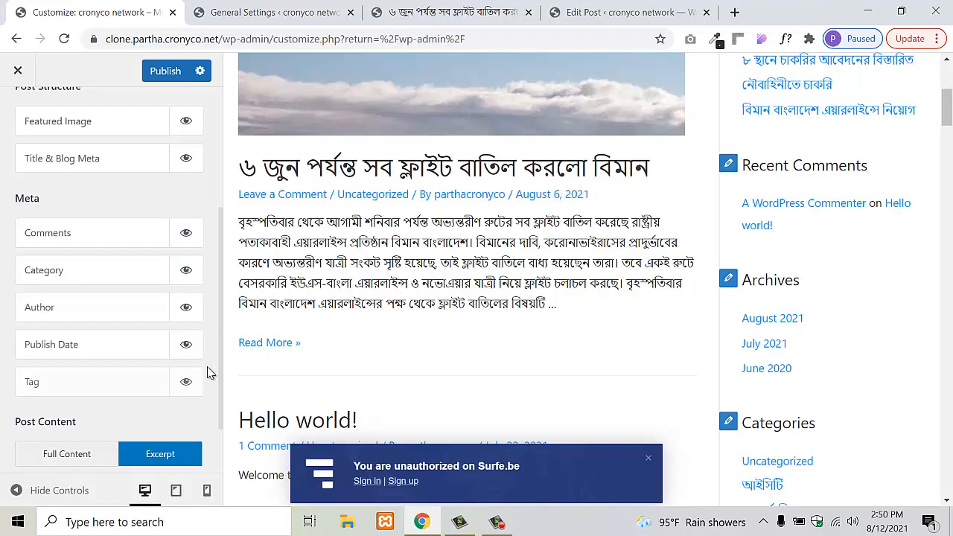
pyautogui.click(186, 345)
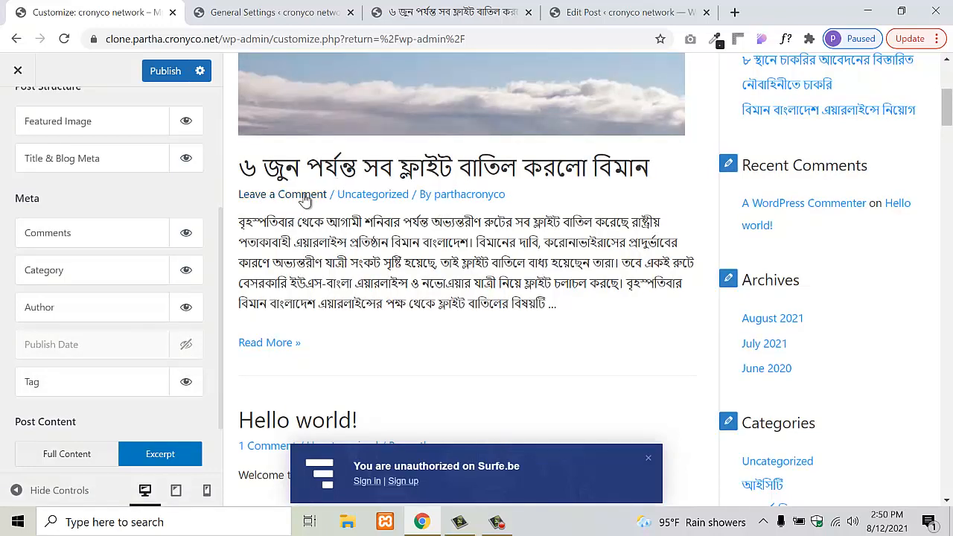
# - Hide the Comments, Category and Author items in the blog post meta and check the post list in the preview
pyautogui.click(186, 271)
pyautogui.click(186, 233)
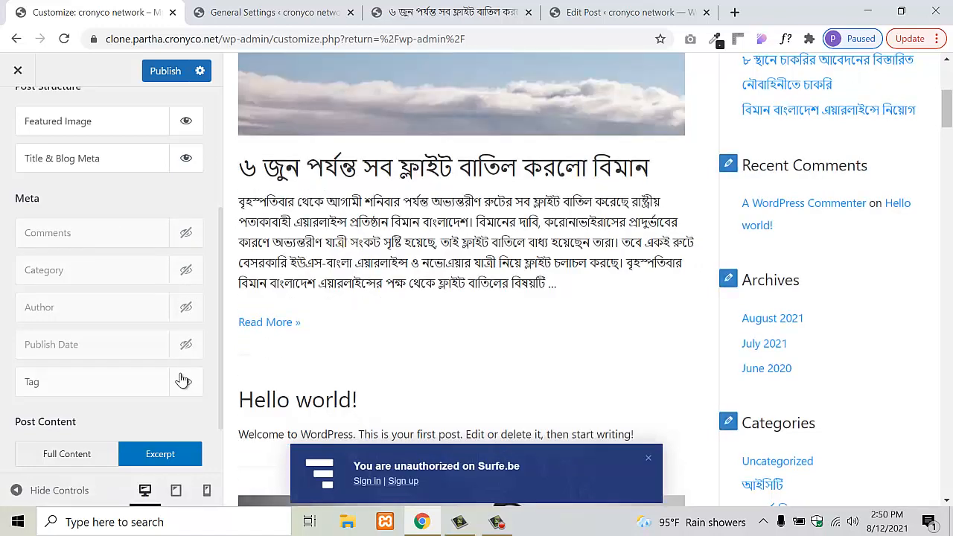
pyautogui.scroll(1, 167, 286)
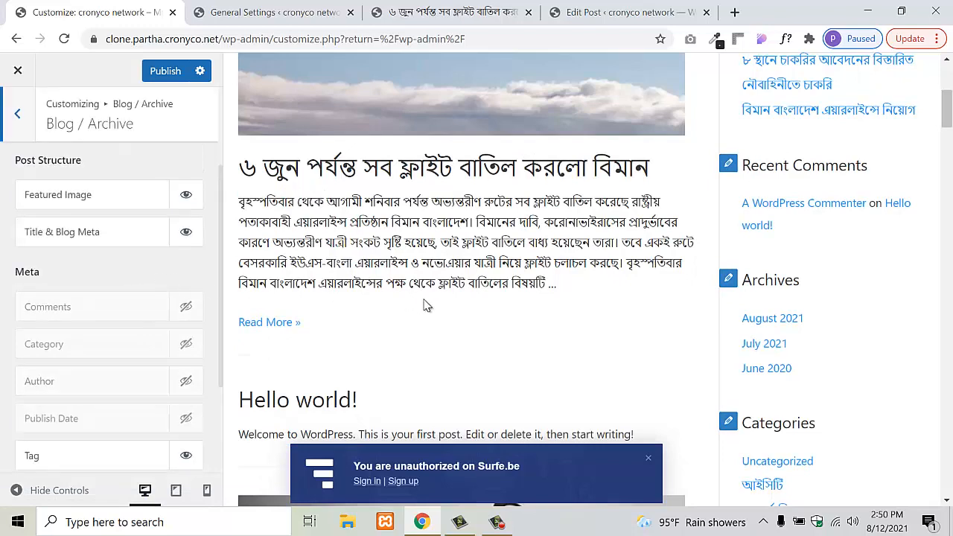
pyautogui.scroll(1, 169, 295)
pyautogui.scroll(1, 169, 296)
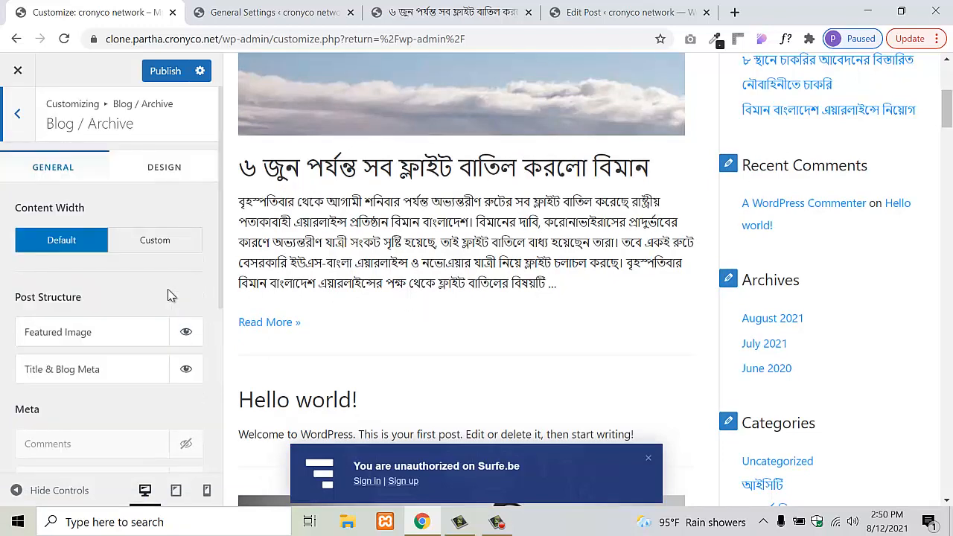
pyautogui.scroll(3, 533, 287)
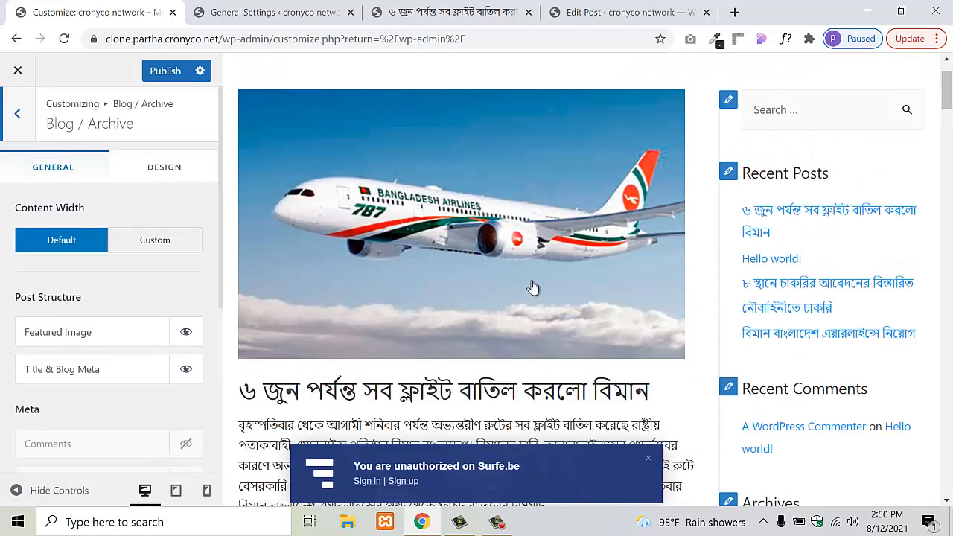
pyautogui.scroll(1, 533, 287)
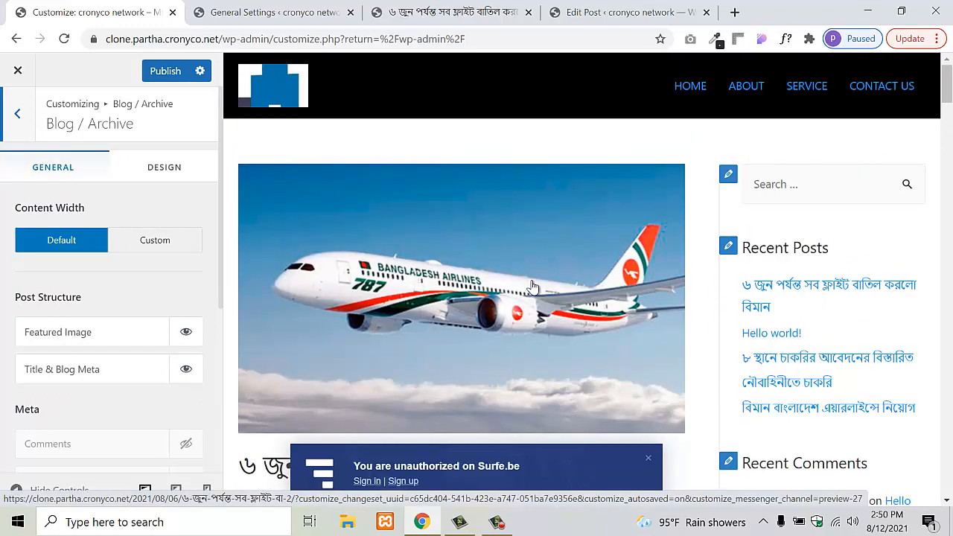
pyautogui.scroll(-4, 532, 296)
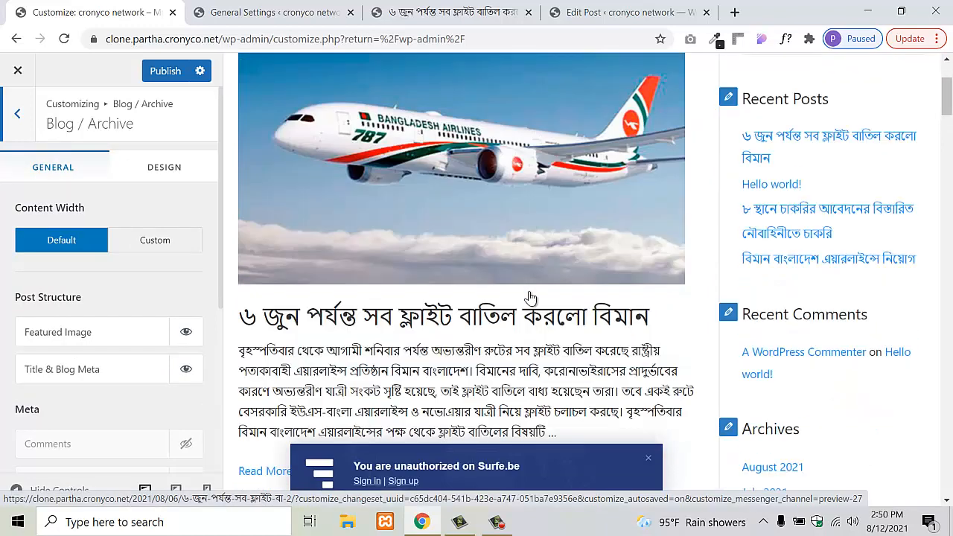
# - Set the blog's content width to Custom with a width of 1200 px and publish the changes
pyautogui.click(172, 256)
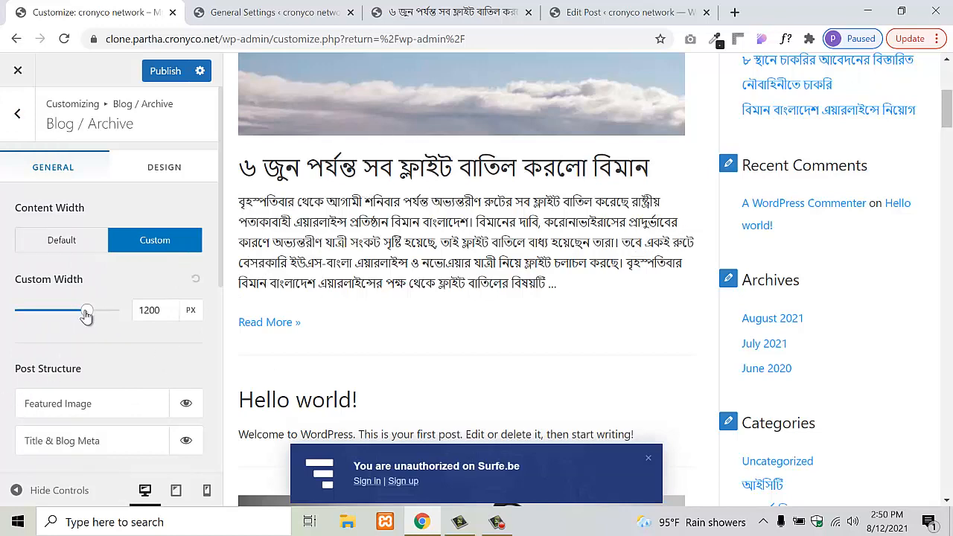
pyautogui.moveTo(87, 315); pyautogui.dragTo(96, 355)
pyautogui.doubleClick(161, 320)
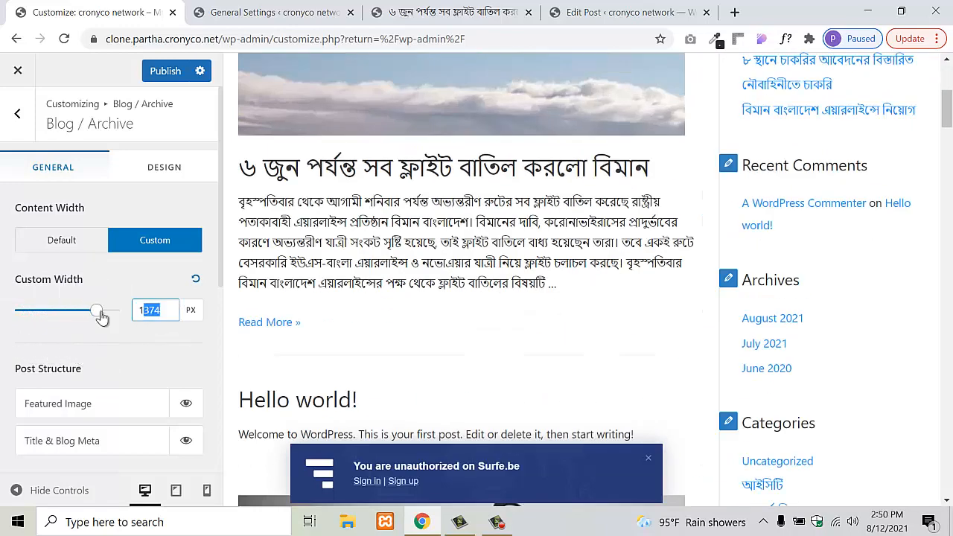
pyautogui.write('200')
pyautogui.press('BackSpace')
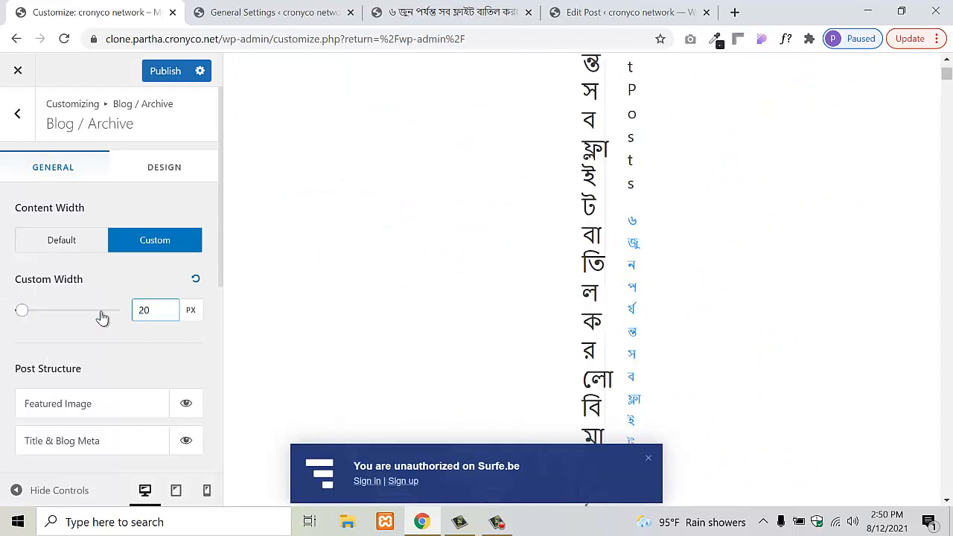
pyautogui.write('00')
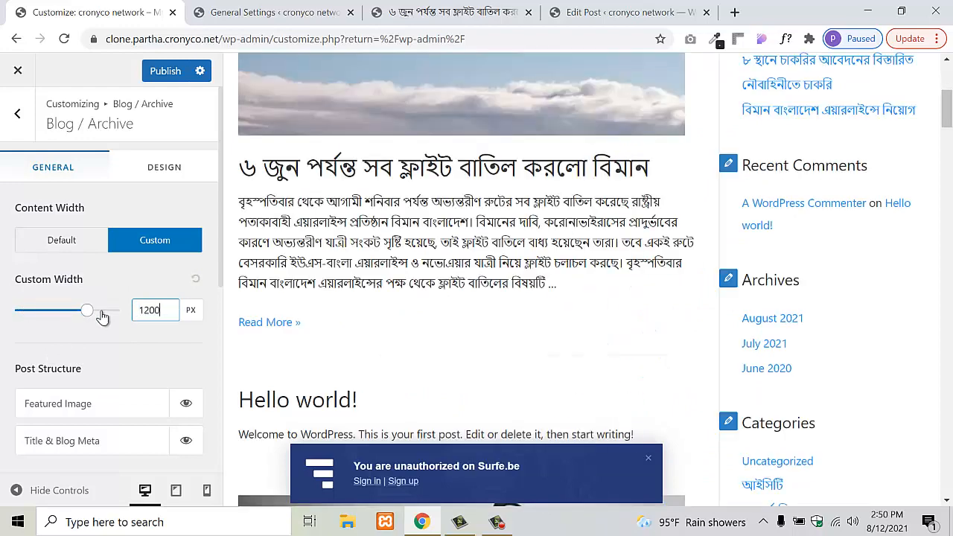
pyautogui.scroll(-2, 109, 375)
pyautogui.scroll(2, 164, 158)
pyautogui.click(162, 72)
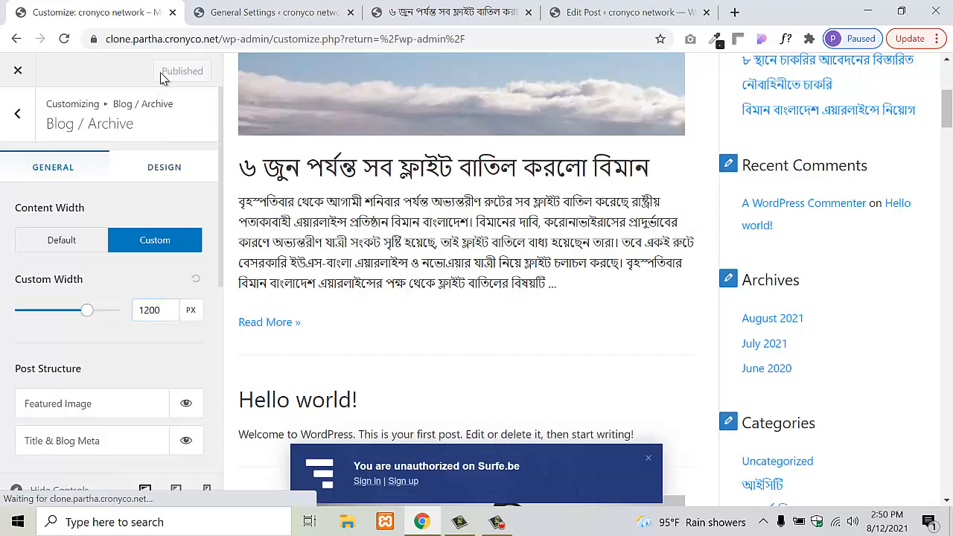
# - Leave the Blog / Archive settings and examine the featured image and title of the airline post on the live site
pyautogui.click(18, 116)
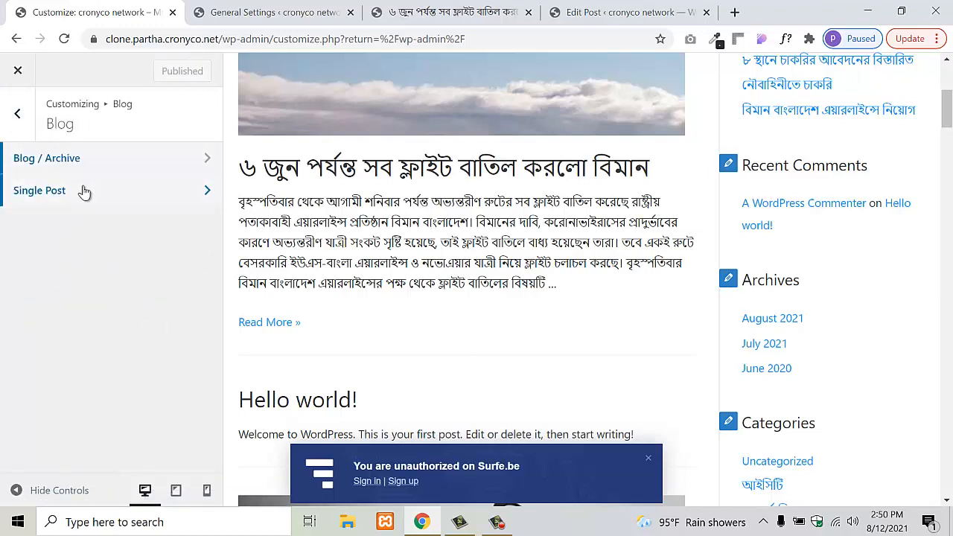
pyautogui.click(417, 12)
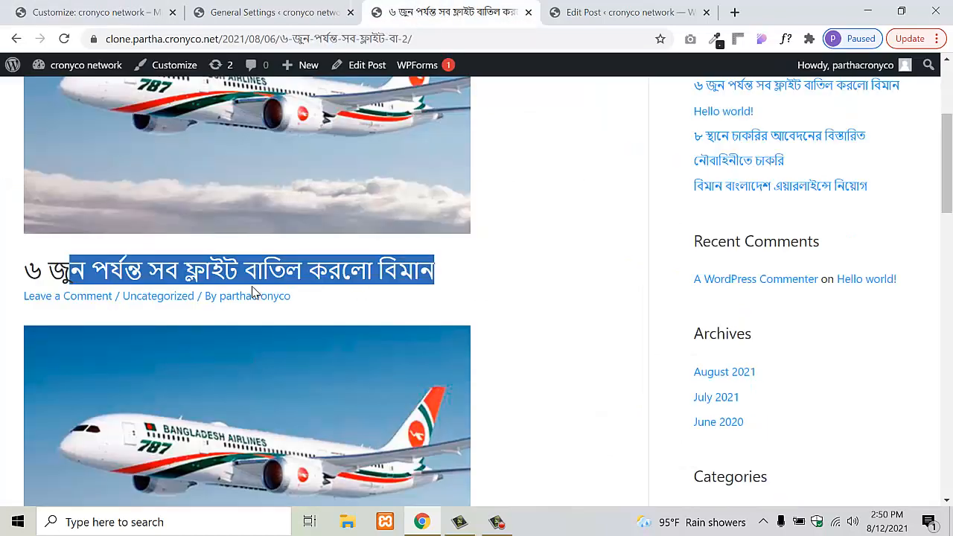
pyautogui.scroll(3, 152, 340)
pyautogui.click(565, 242)
pyautogui.scroll(-1, 340, 299)
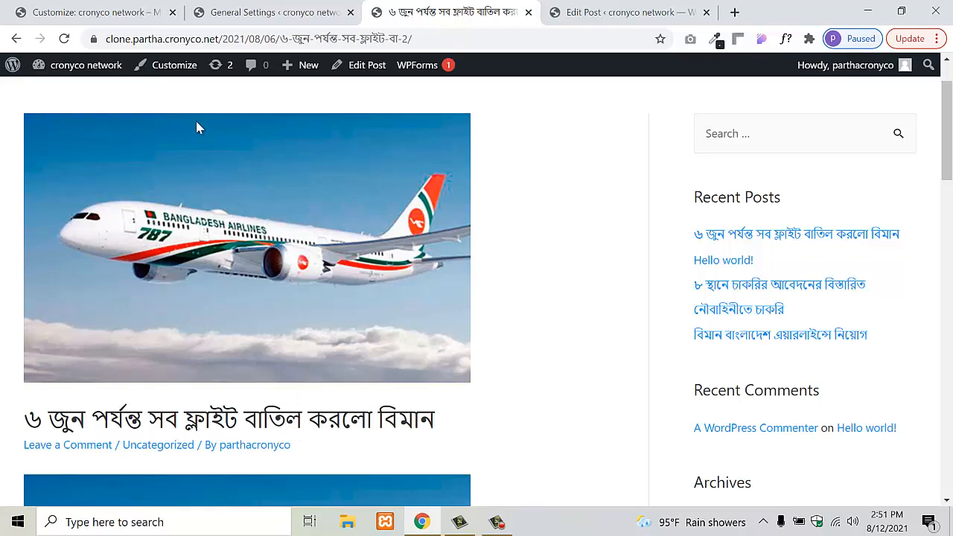
# - Go back to the live blog list, open the post "৮ স্থানে চাকরির আবেদনের বিস্তারিত" and look through its content
pyautogui.click(16, 39)
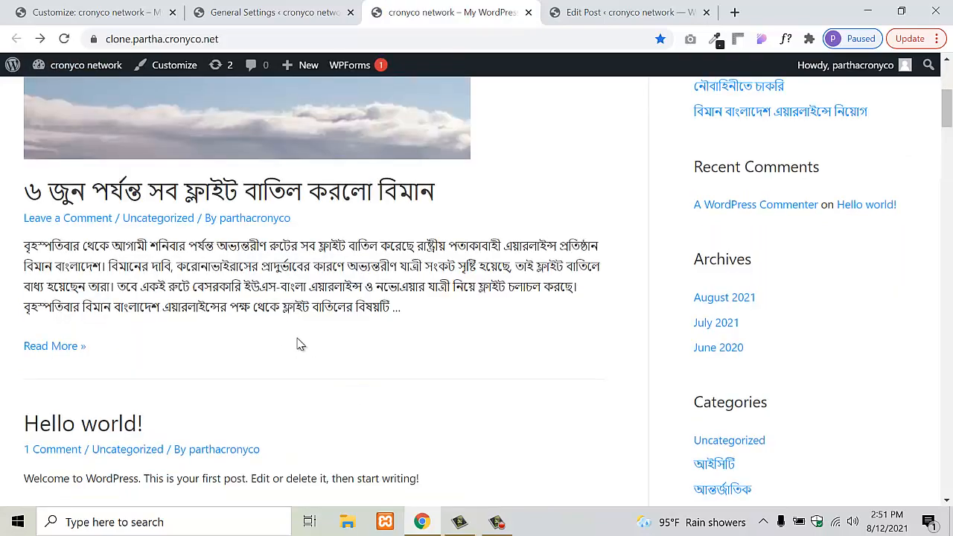
pyautogui.scroll(4, 302, 339)
pyautogui.scroll(-10, 304, 333)
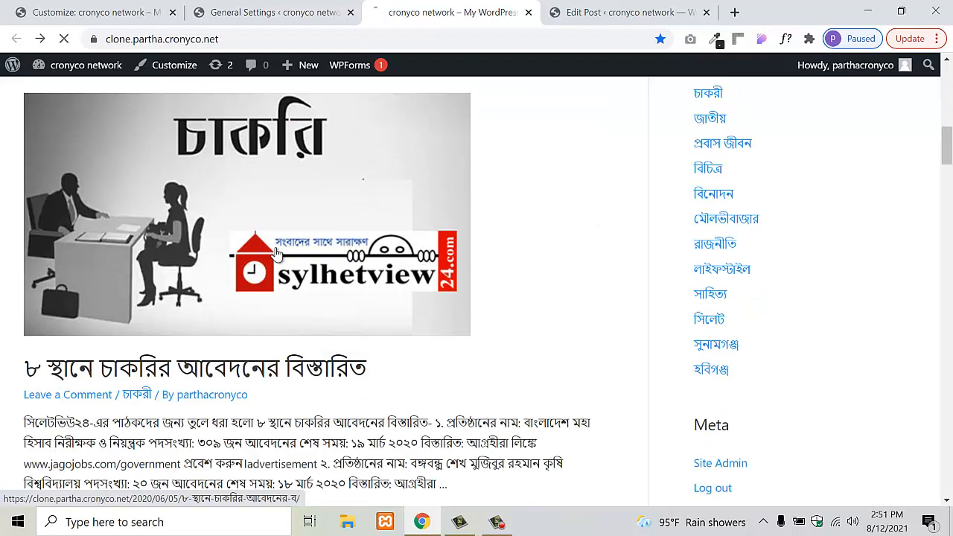
pyautogui.scroll(-3, 399, 303)
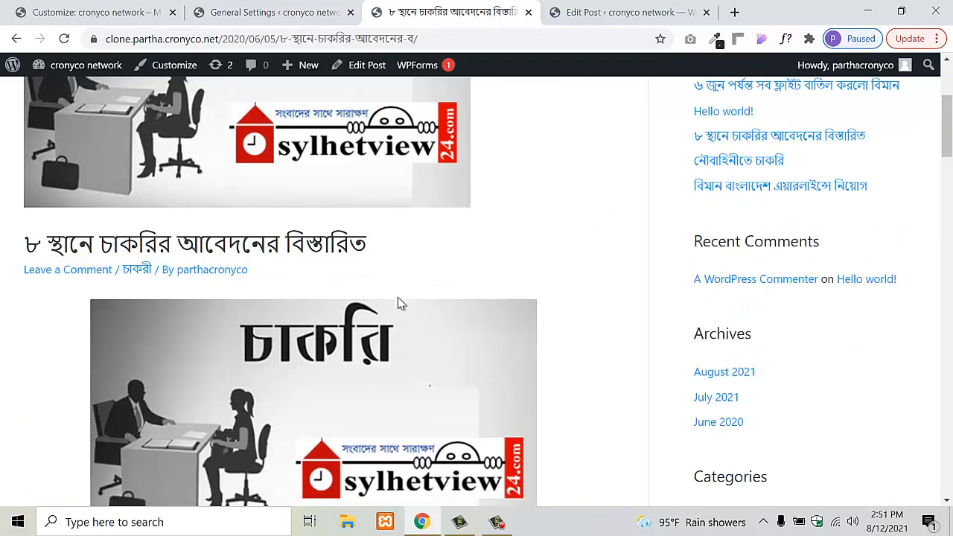
pyautogui.scroll(-12, 399, 303)
pyautogui.scroll(6, 397, 304)
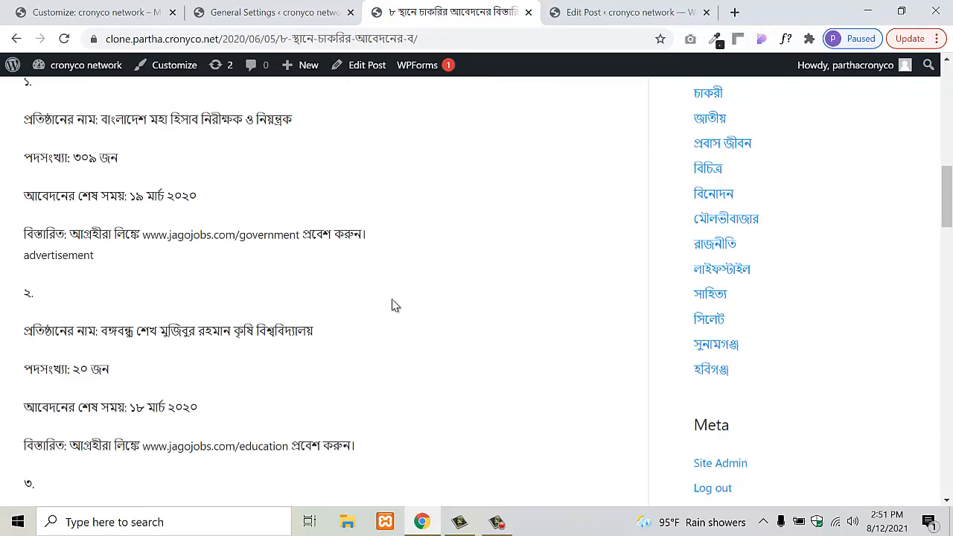
pyautogui.scroll(10, 395, 306)
# - Return to the live blog list, compare the post entries, and reopen the post "৮ স্থানে চাকরির আবেদনের বিস্তারিত"
pyautogui.click(17, 38)
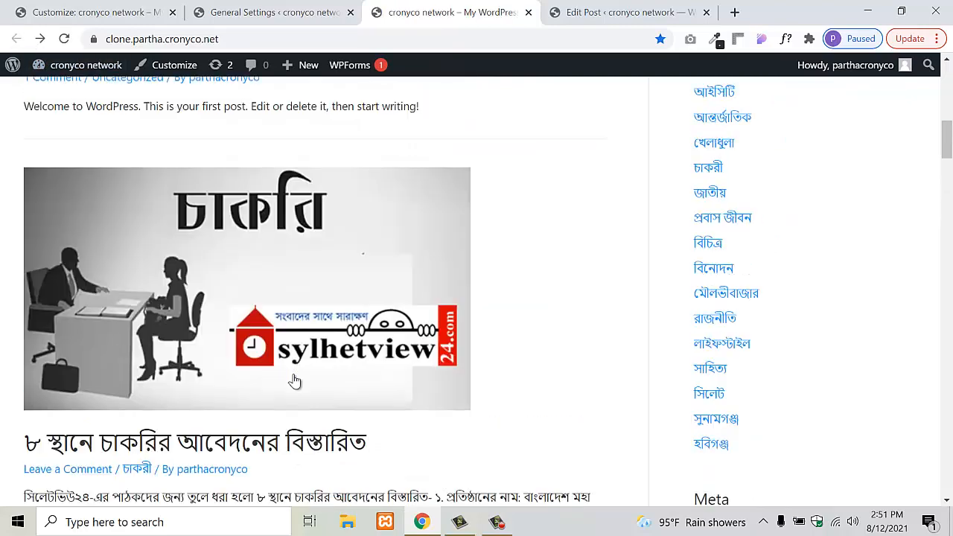
pyautogui.scroll(10, 308, 362)
pyautogui.scroll(-8, 317, 329)
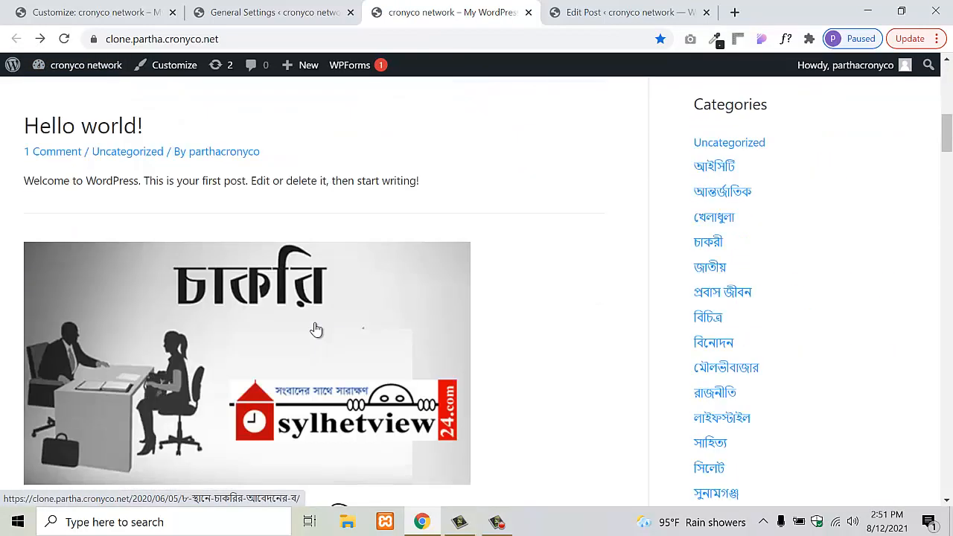
pyautogui.scroll(-4, 316, 330)
pyautogui.scroll(3, 332, 327)
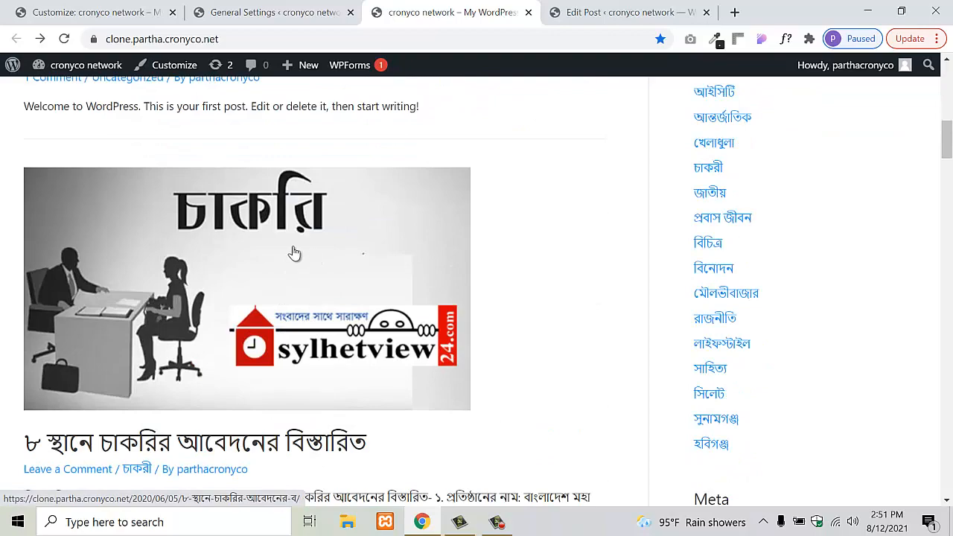
pyautogui.scroll(-3, 294, 254)
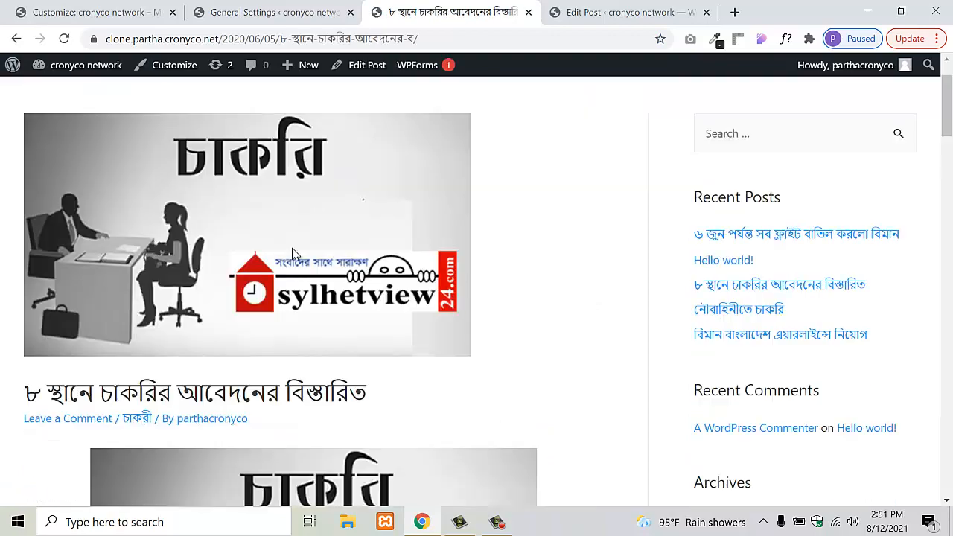
pyautogui.scroll(3, 294, 253)
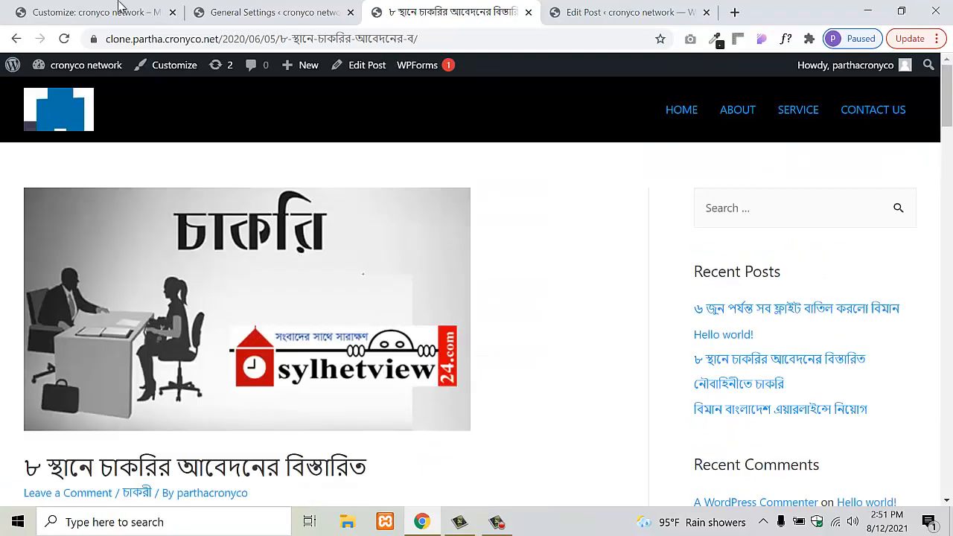
# - Open the Single Post settings in the Customizer and bring up the Structure and Meta options
pyautogui.click(119, 8)
pyautogui.click(118, 198)
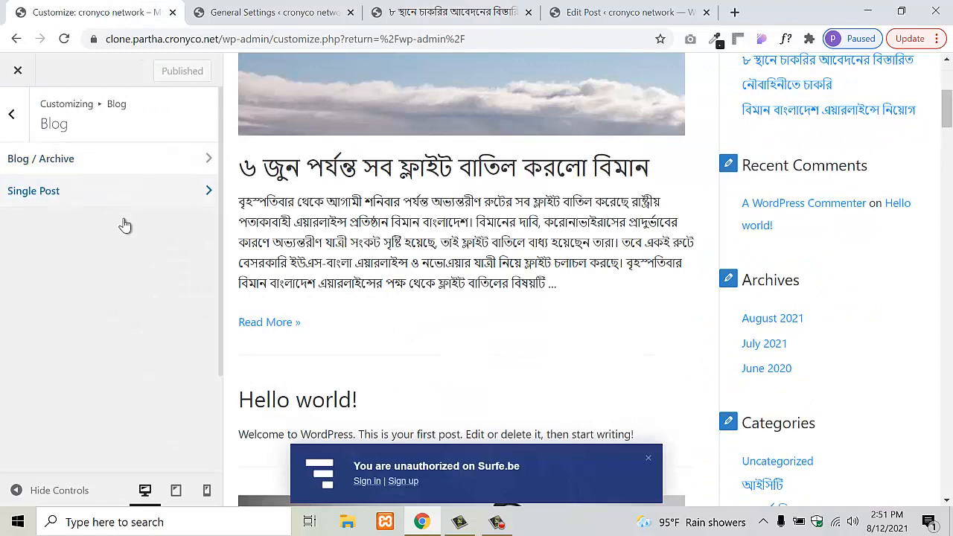
pyautogui.scroll(-1, 116, 253)
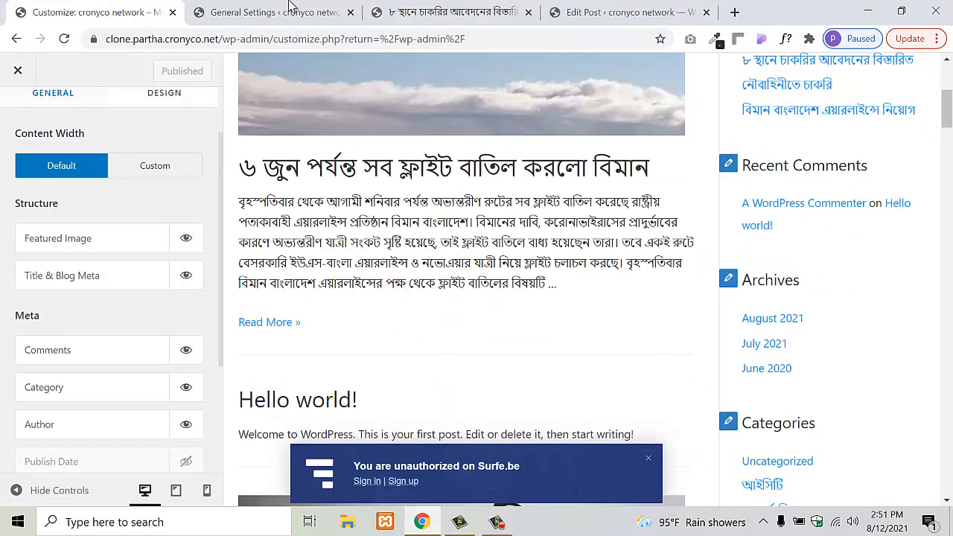
# - Examine the featured image, title and meta line of the open post on the live site
pyautogui.click(417, 12)
pyautogui.scroll(-2, 139, 298)
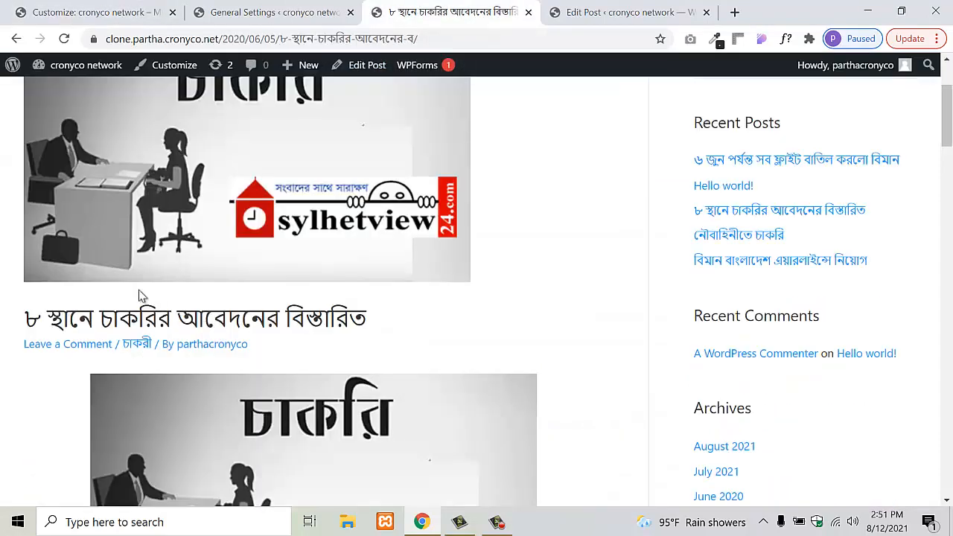
pyautogui.scroll(2, 240, 231)
pyautogui.scroll(-5, 246, 239)
pyautogui.scroll(3, 274, 286)
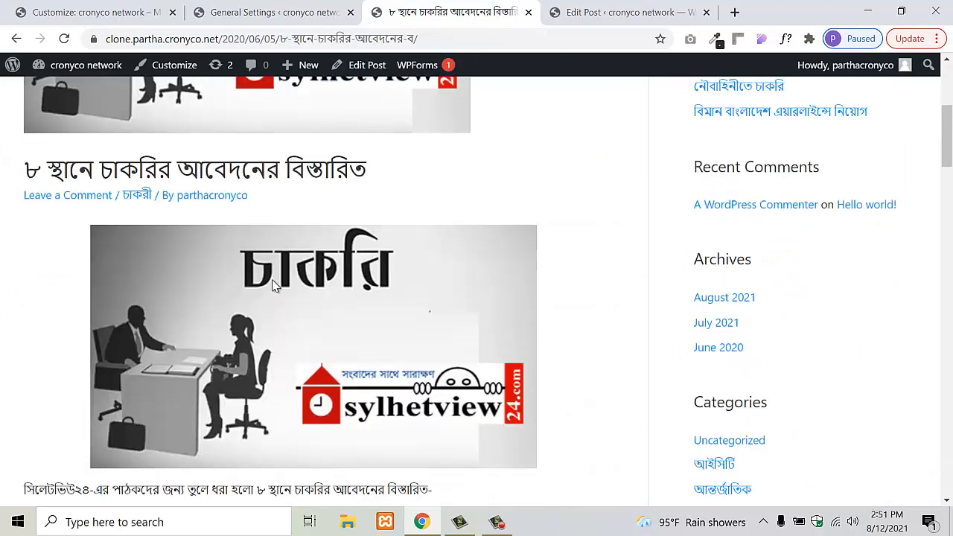
pyautogui.scroll(2, 274, 286)
# - Hide the Featured Image in the Single Post structure and publish the change
pyautogui.click(115, 9)
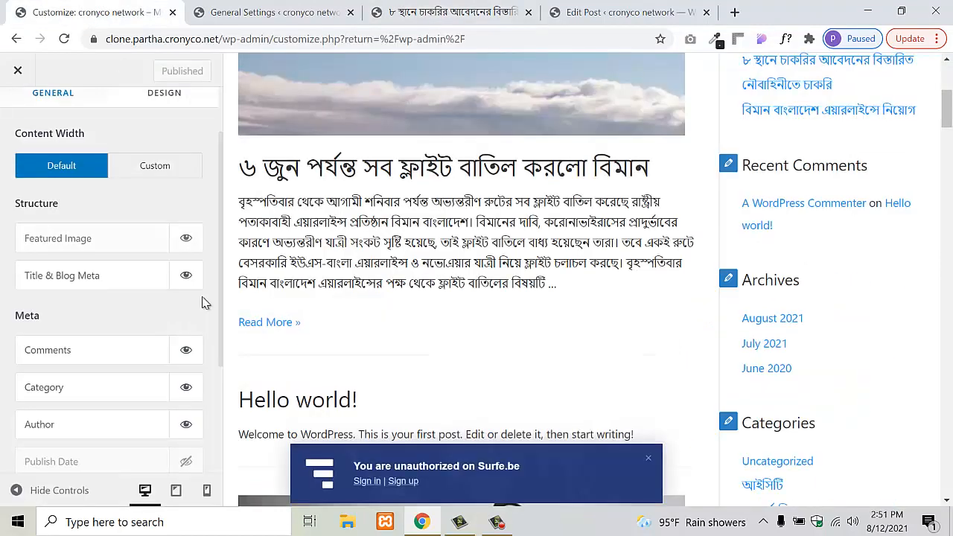
pyautogui.click(186, 238)
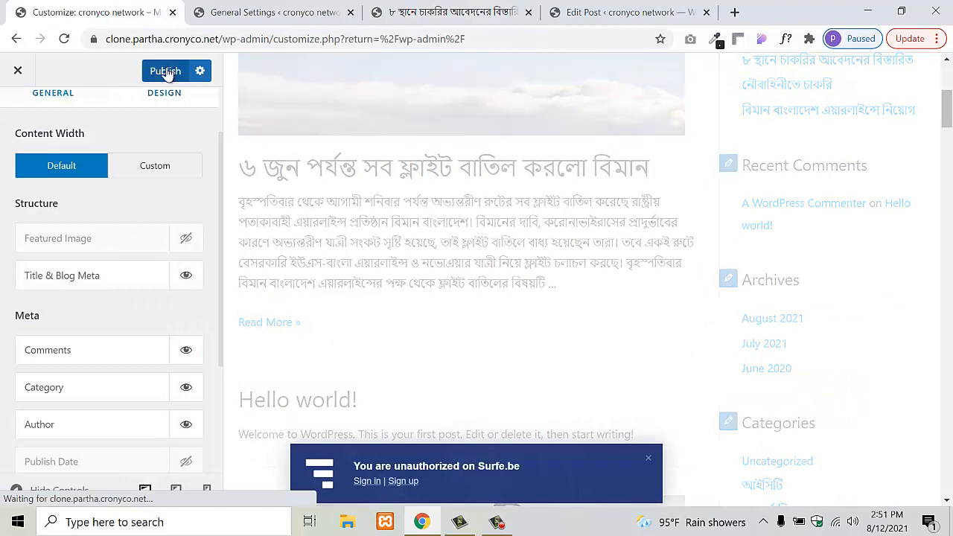
pyautogui.click(165, 70)
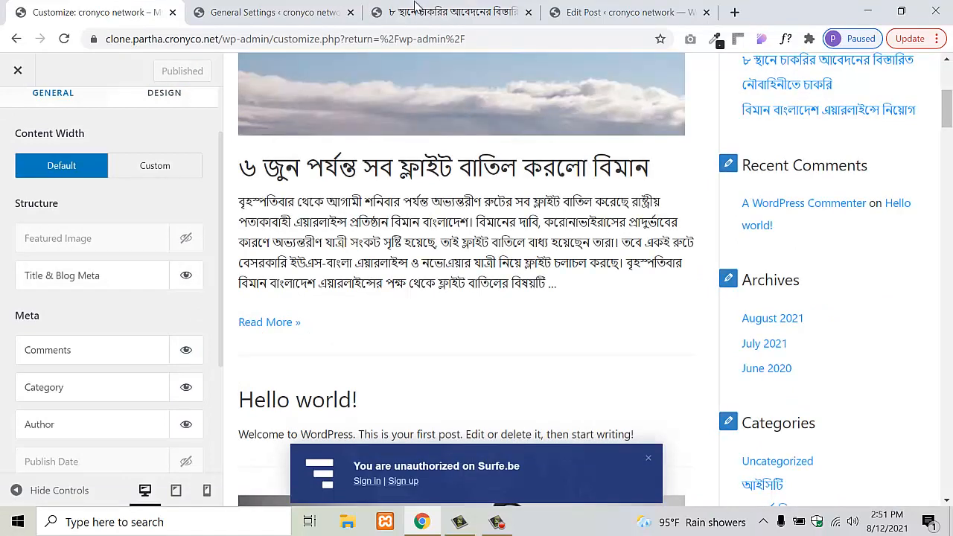
# - Reload the live post page and check its header area and content without the featured image
pyautogui.hotkey('ctrl', '3')
pyautogui.click(64, 38)
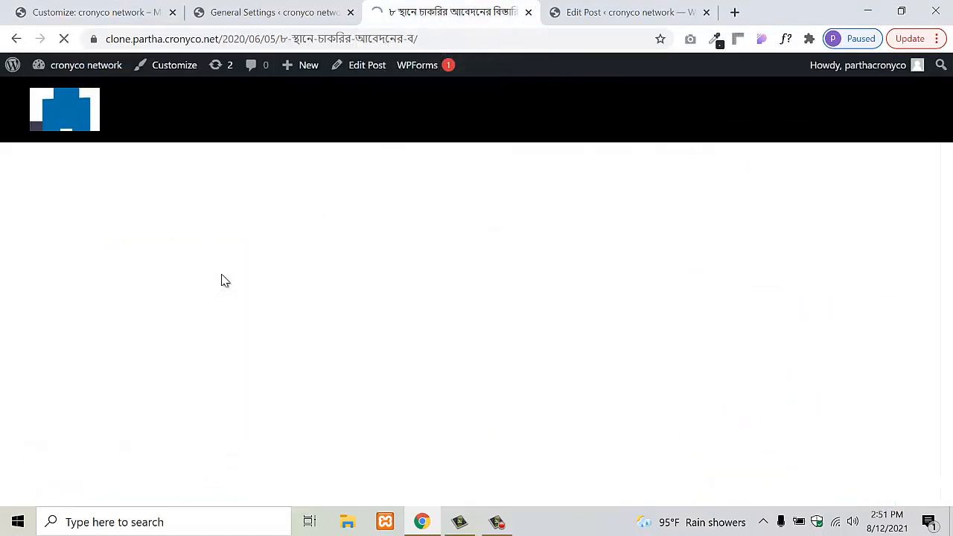
pyautogui.scroll(-3, 298, 343)
pyautogui.scroll(3, 298, 342)
pyautogui.scroll(-3, 298, 343)
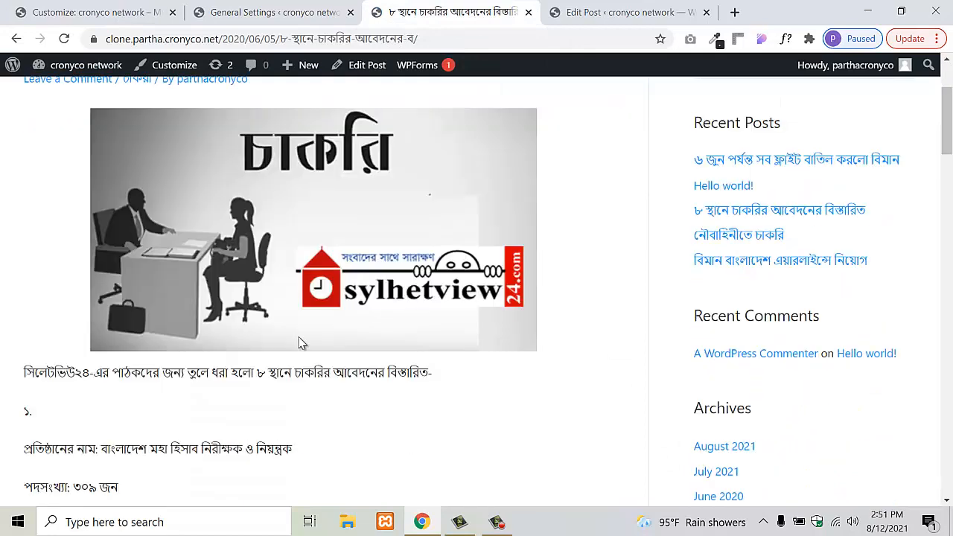
pyautogui.scroll(3, 298, 343)
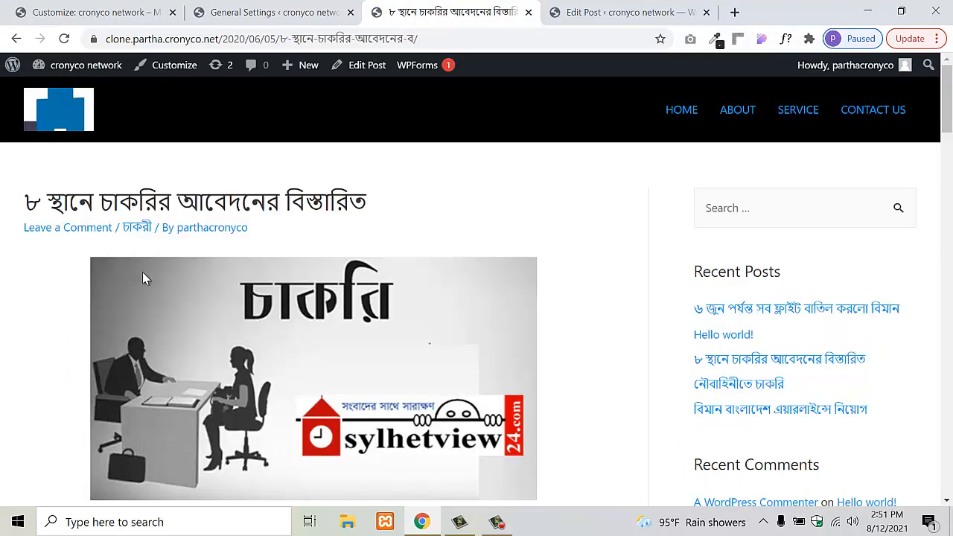
# - Place Category above Comments in the Single Post meta order, publish the change, and reload the live post to check it
pyautogui.click(47, 8)
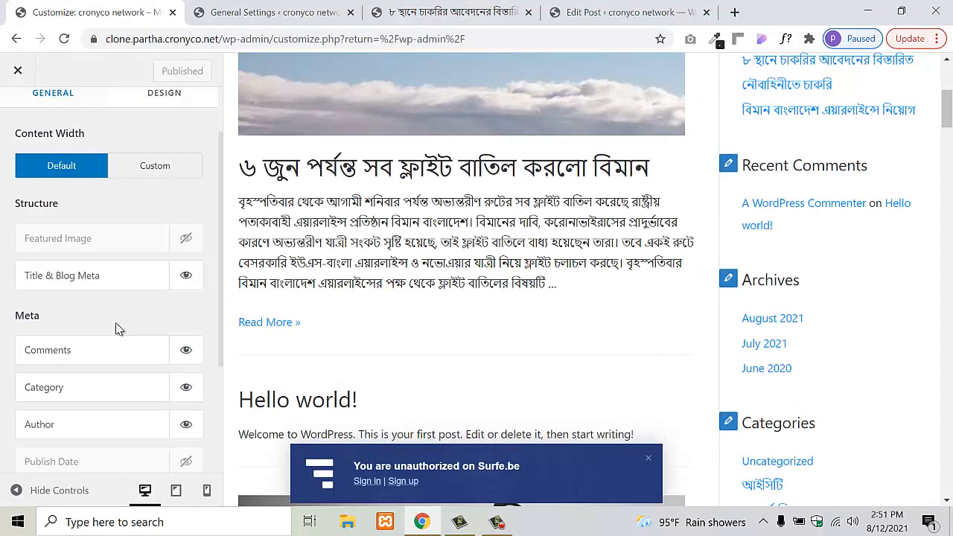
pyautogui.scroll(-2, 138, 378)
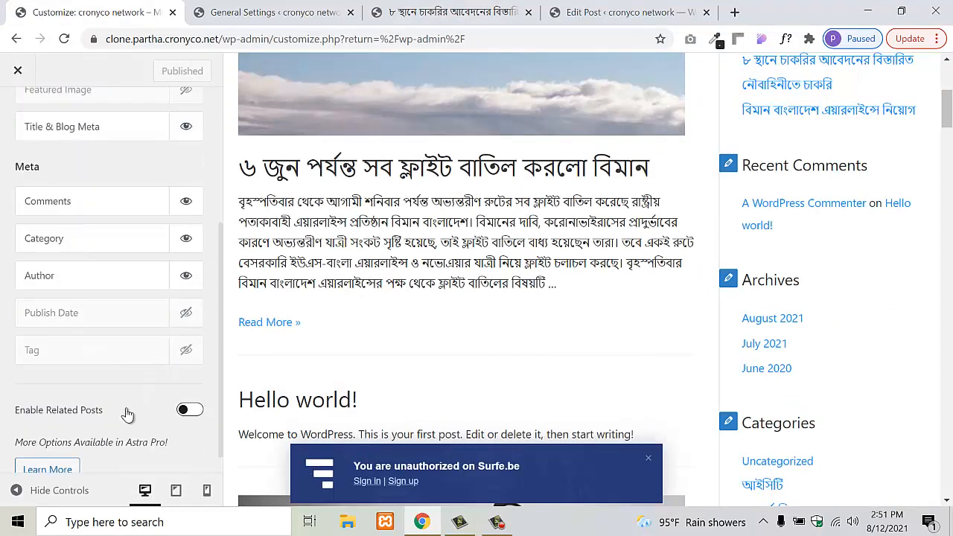
pyautogui.scroll(1, 112, 391)
pyautogui.click(366, 6)
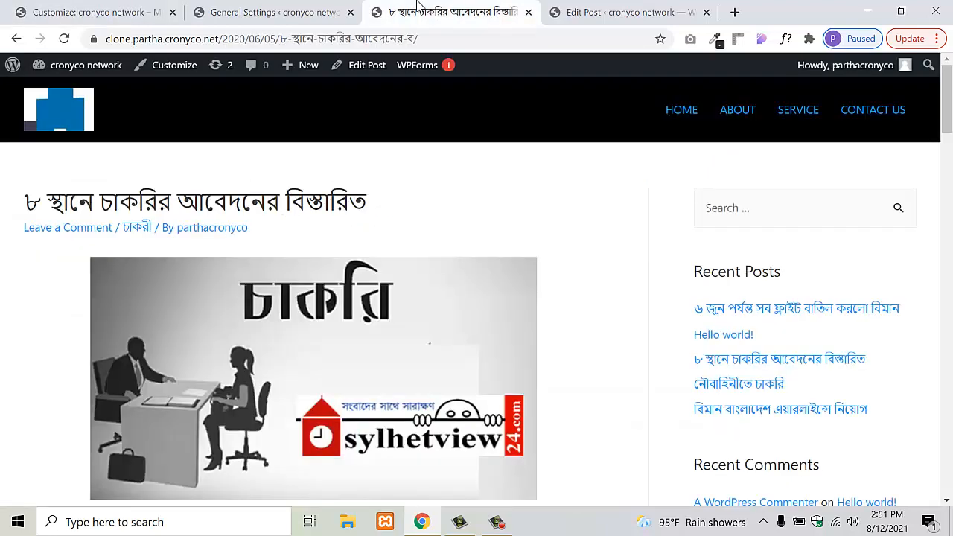
pyautogui.hotkey('ctrl', '1')
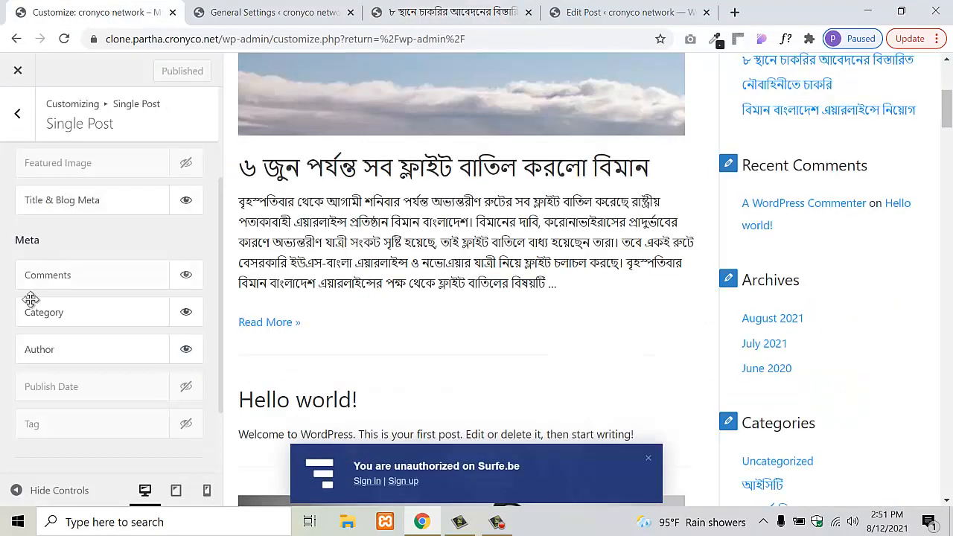
pyautogui.moveTo(74, 313); pyautogui.dragTo(75, 270)
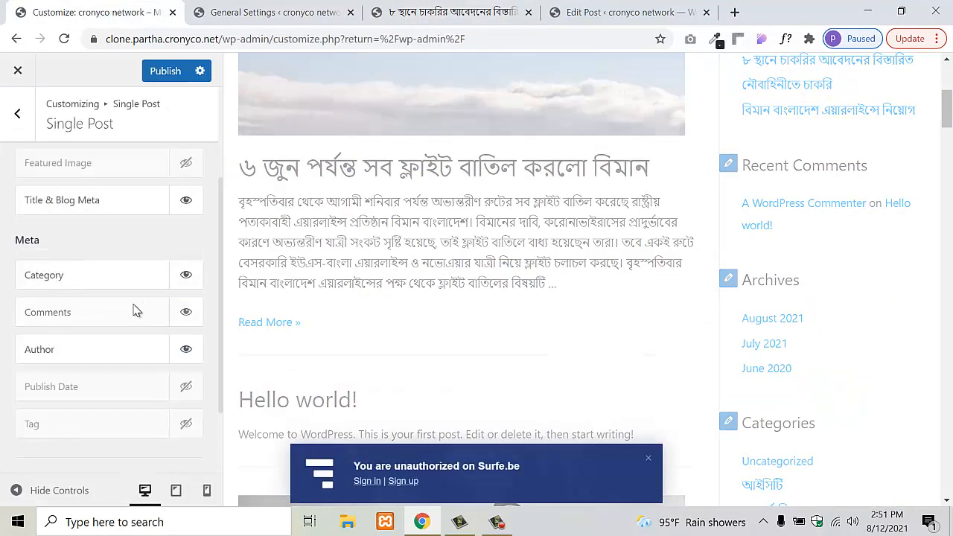
pyautogui.click(166, 71)
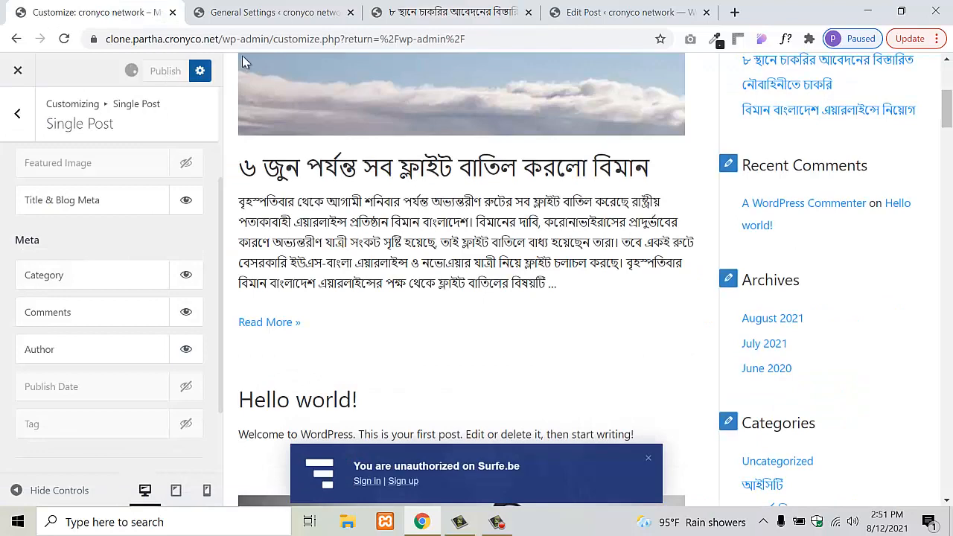
pyautogui.click(418, 7)
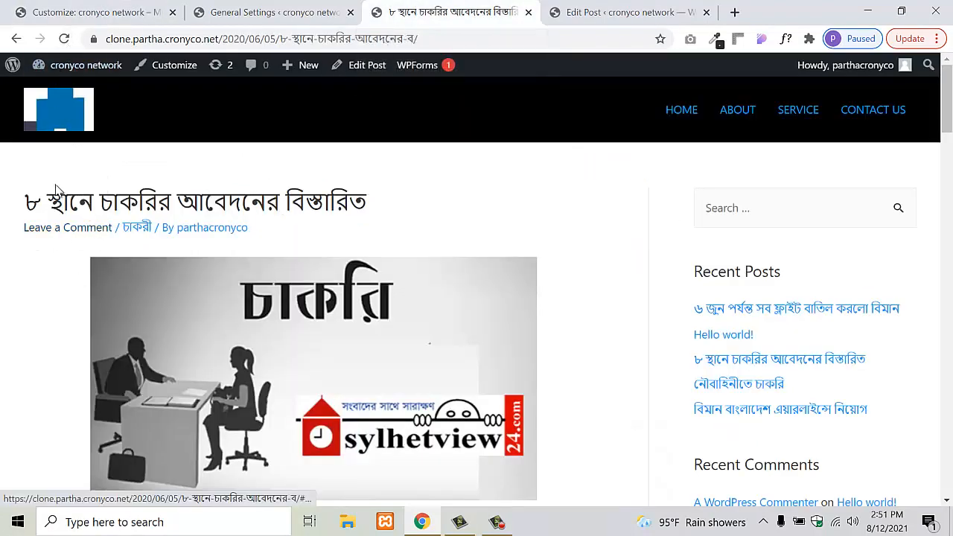
pyautogui.click(67, 41)
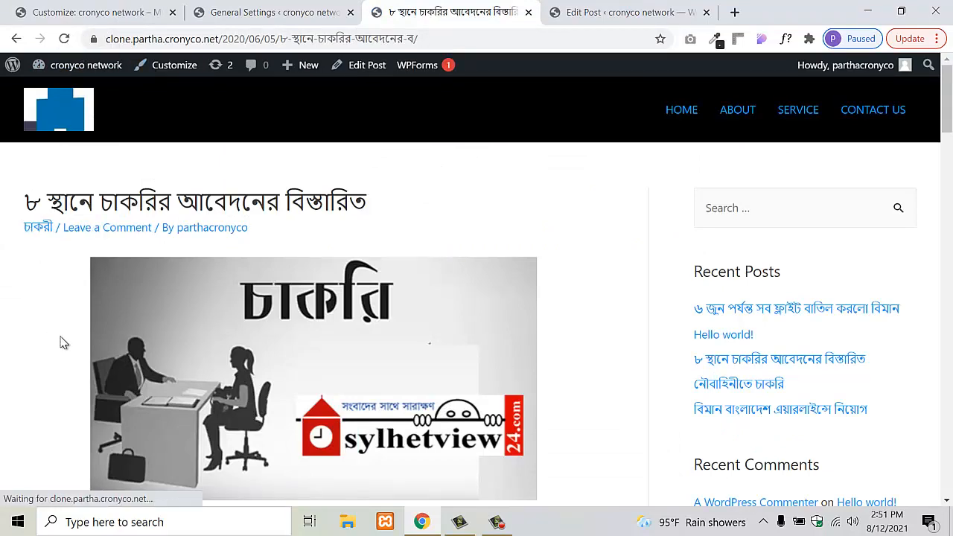
# - Enable Related Posts in the Customizer's Single Post settings and publish the change
pyautogui.click(123, 12)
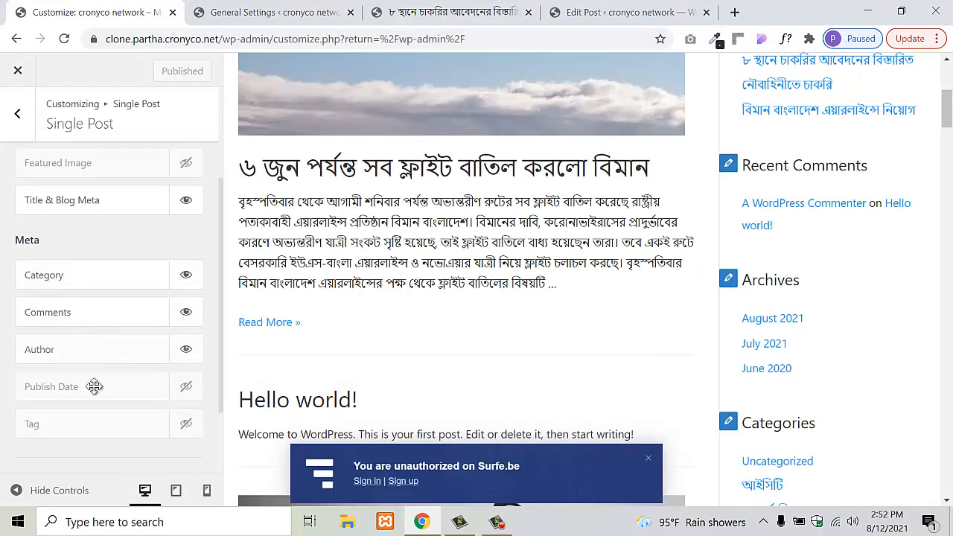
pyautogui.scroll(-2, 66, 434)
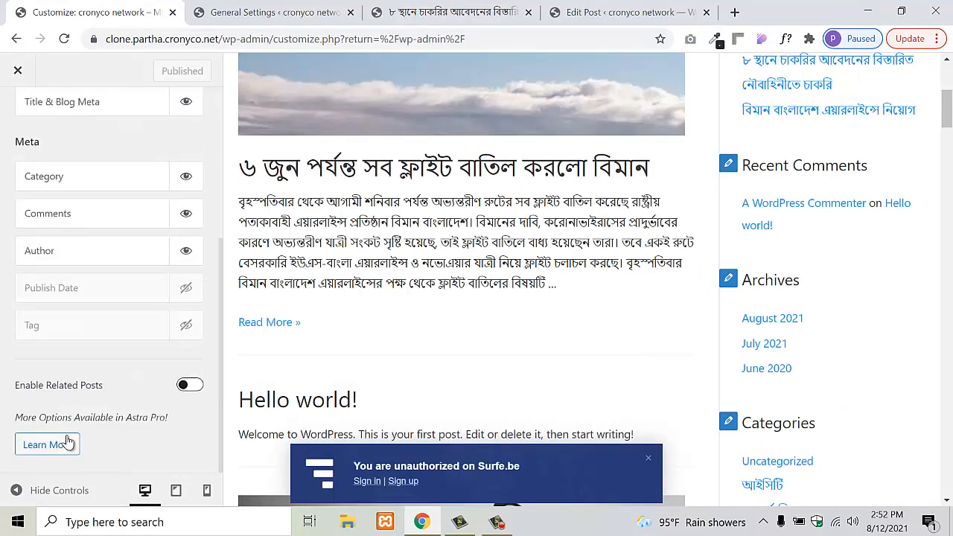
pyautogui.click(192, 386)
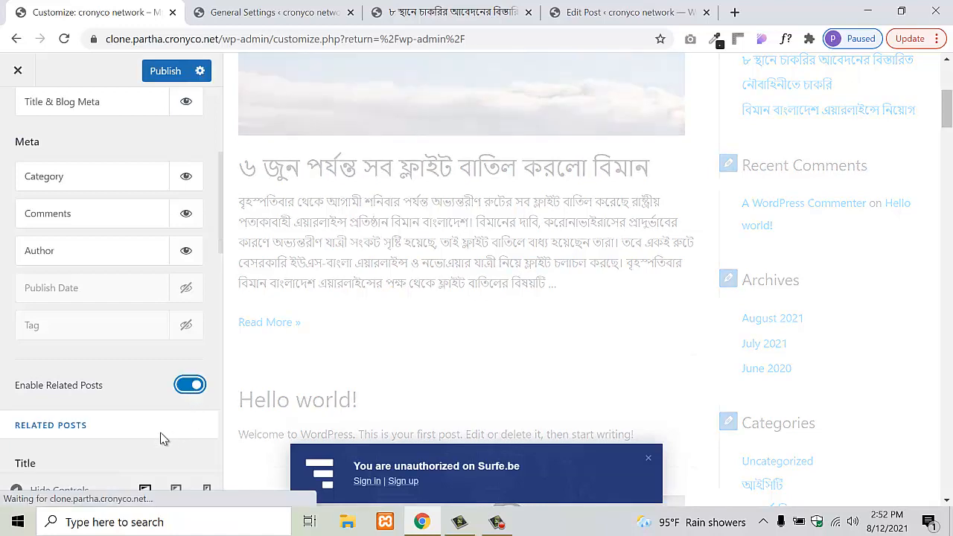
pyautogui.click(165, 72)
# - Reload the live post page and examine the Related Posts section below its content
pyautogui.click(428, 14)
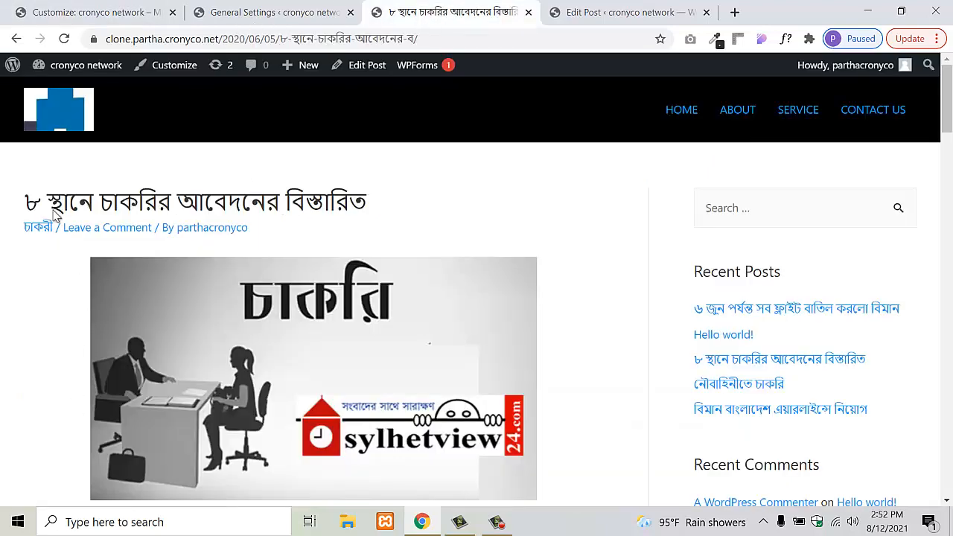
pyautogui.press('F5')
pyautogui.scroll(-20, 392, 278)
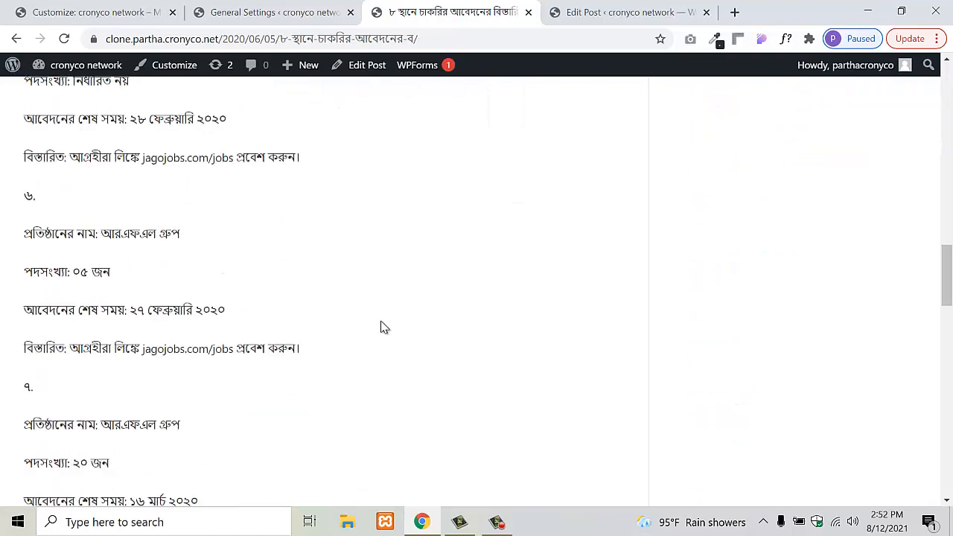
pyautogui.scroll(-4, 380, 356)
pyautogui.scroll(3, 124, 270)
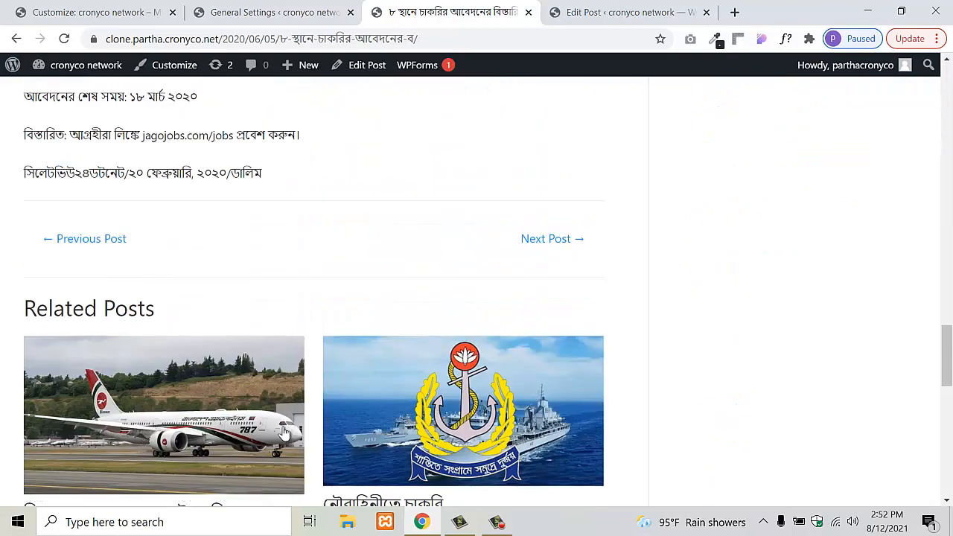
pyautogui.scroll(-2, 456, 413)
pyautogui.scroll(1, 309, 357)
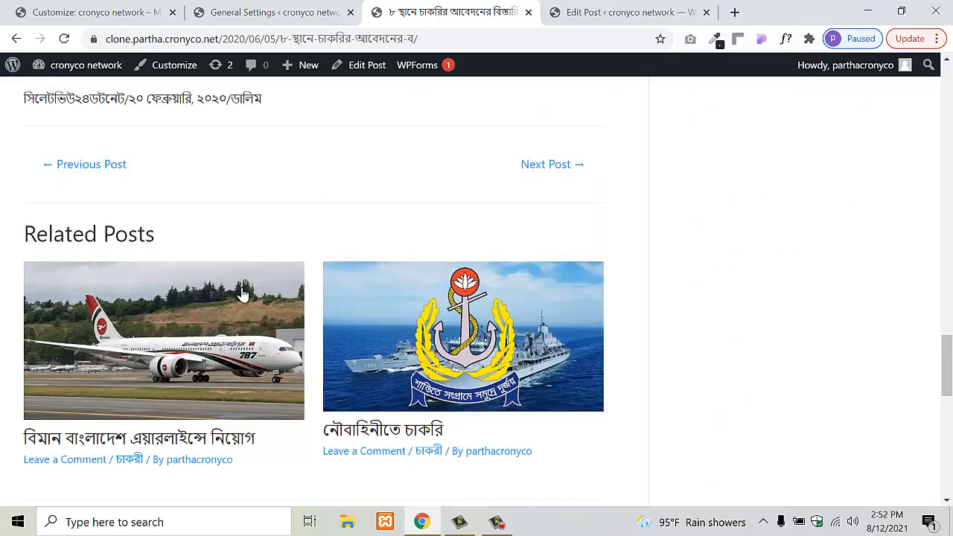
# - Examine the Related Posts title, alignment, total number and grid column options, comparing them with the section on the live post
pyautogui.click(109, 13)
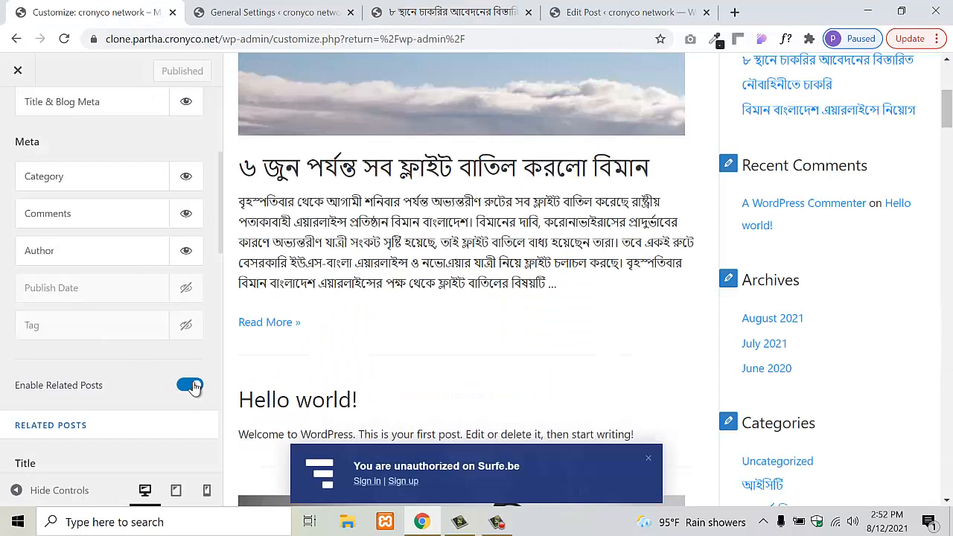
pyautogui.scroll(-1, 112, 428)
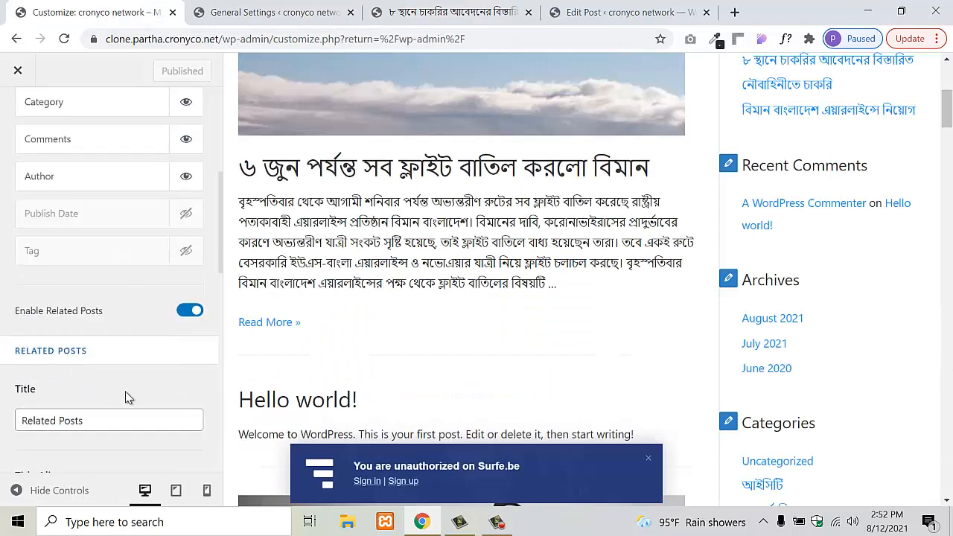
pyautogui.scroll(-2, 127, 399)
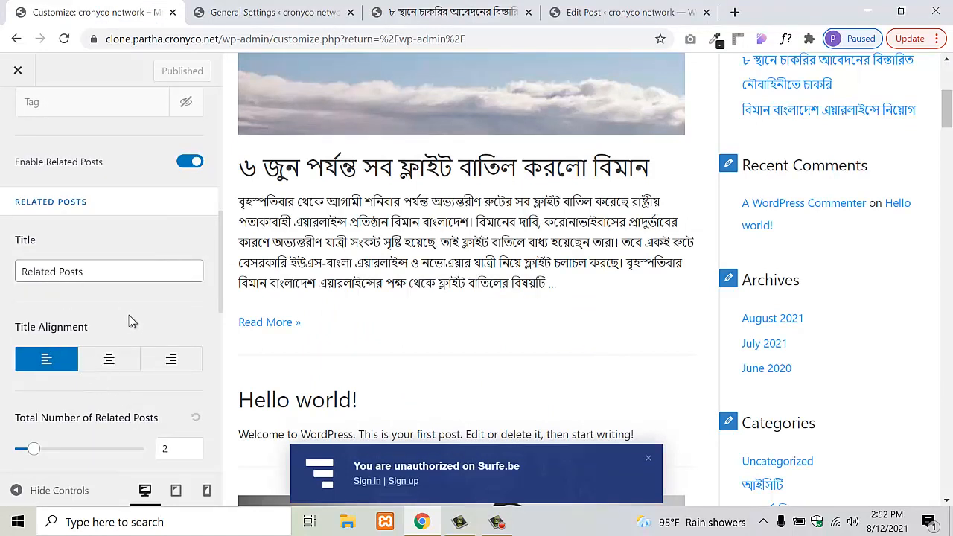
pyautogui.scroll(-1, 130, 322)
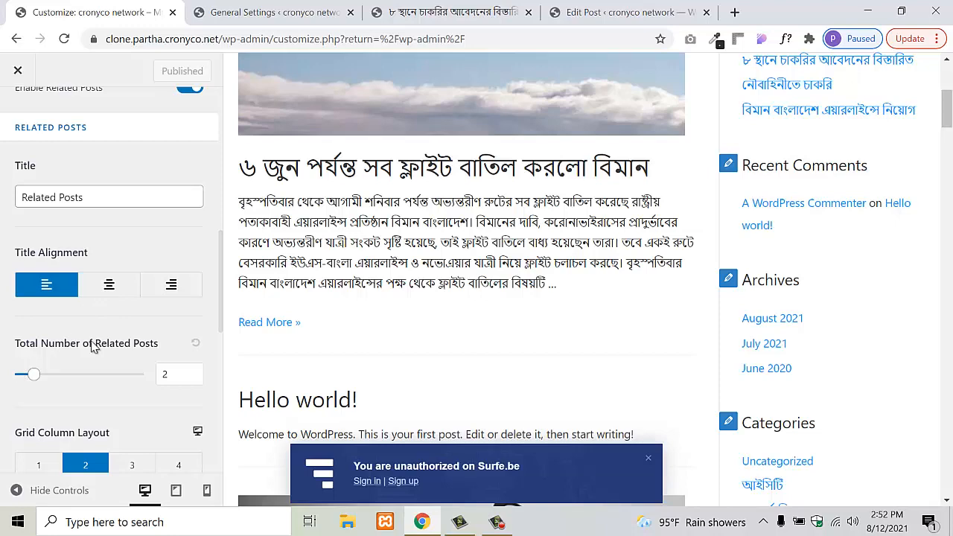
pyautogui.scroll(-1, 160, 368)
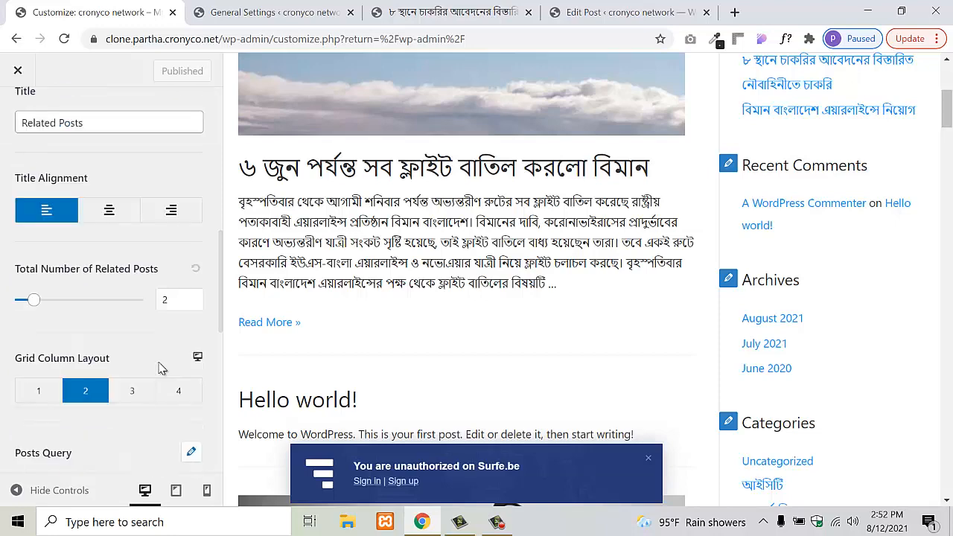
pyautogui.click(473, 6)
pyautogui.scroll(-2, 456, 227)
pyautogui.scroll(1, 454, 227)
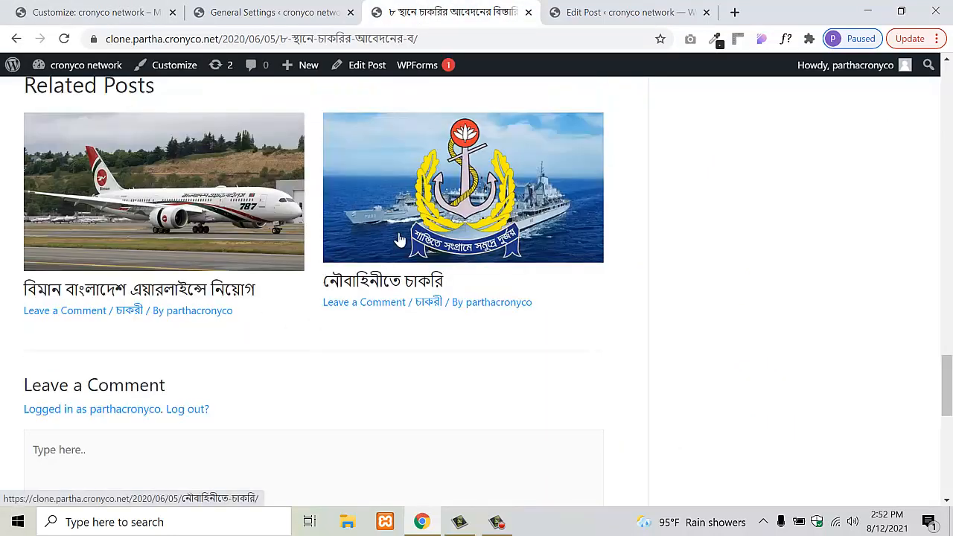
# - Set the Related Posts Grid Column Layout to 4 in the Customizer and publish the change
pyautogui.click(144, 6)
pyautogui.click(168, 398)
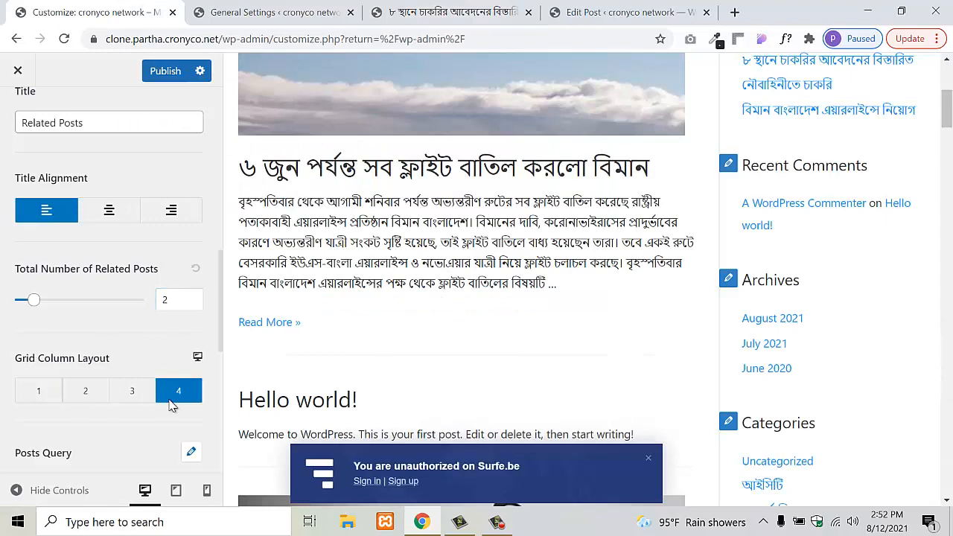
pyautogui.click(167, 71)
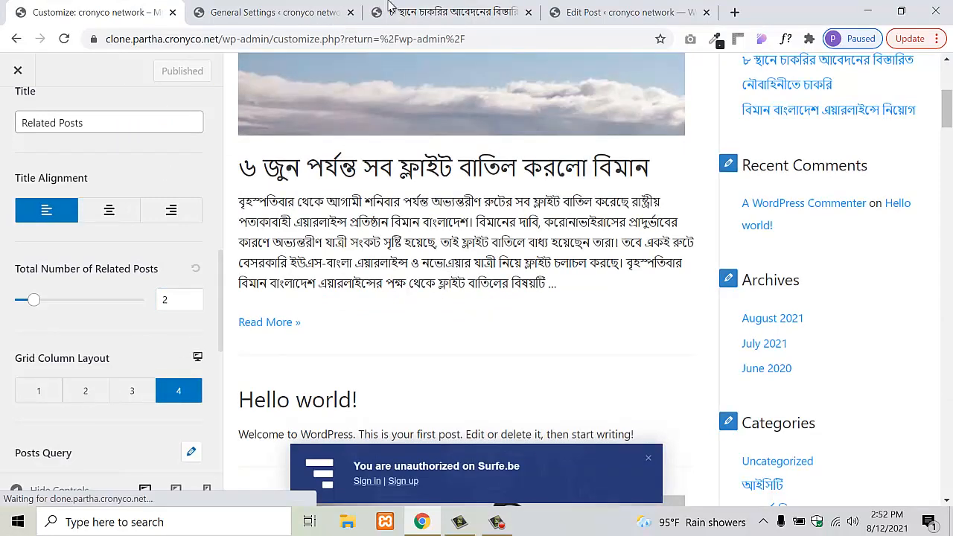
# - Reload the live post and check how the Related Posts are arranged in the four-column grid
pyautogui.click(417, 12)
pyautogui.click(64, 39)
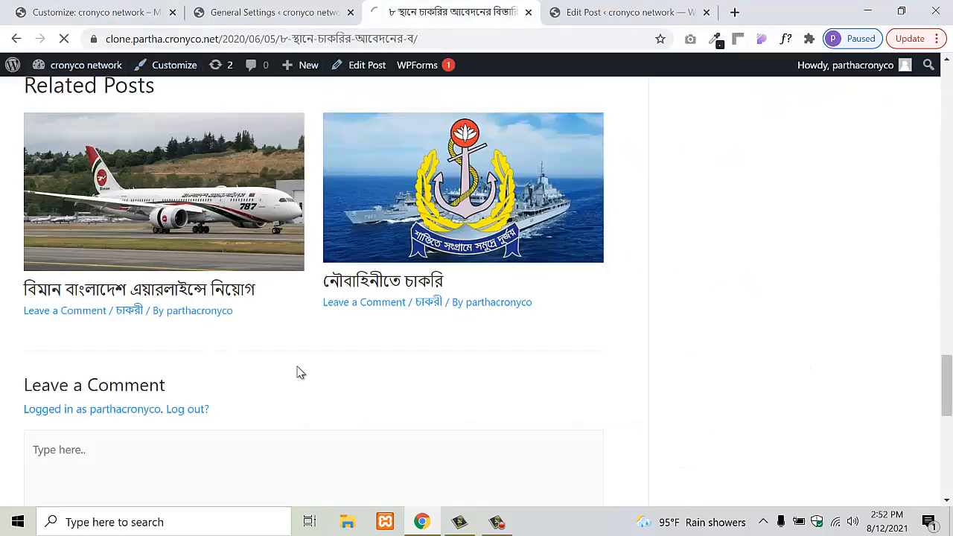
pyautogui.scroll(3, 400, 443)
pyautogui.scroll(-2, 400, 443)
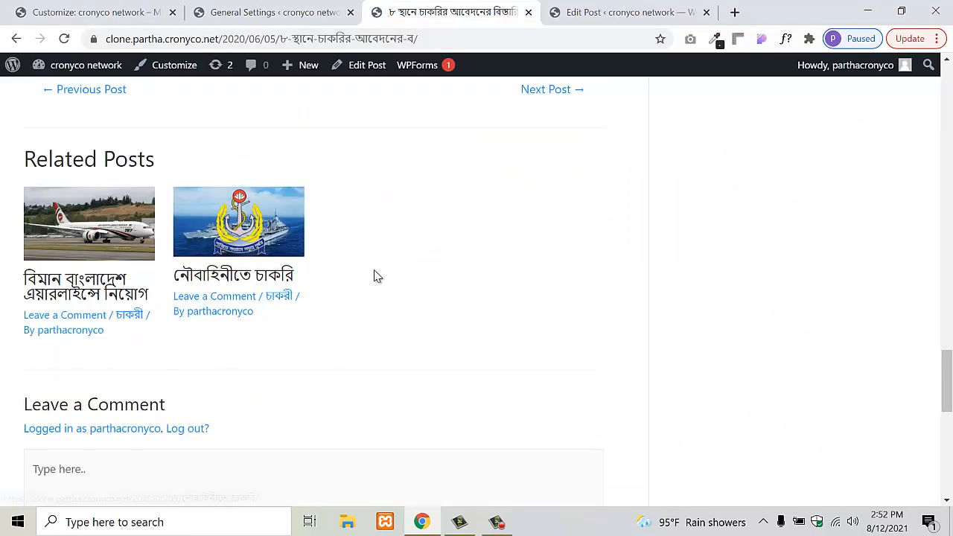
pyautogui.scroll(1, 371, 271)
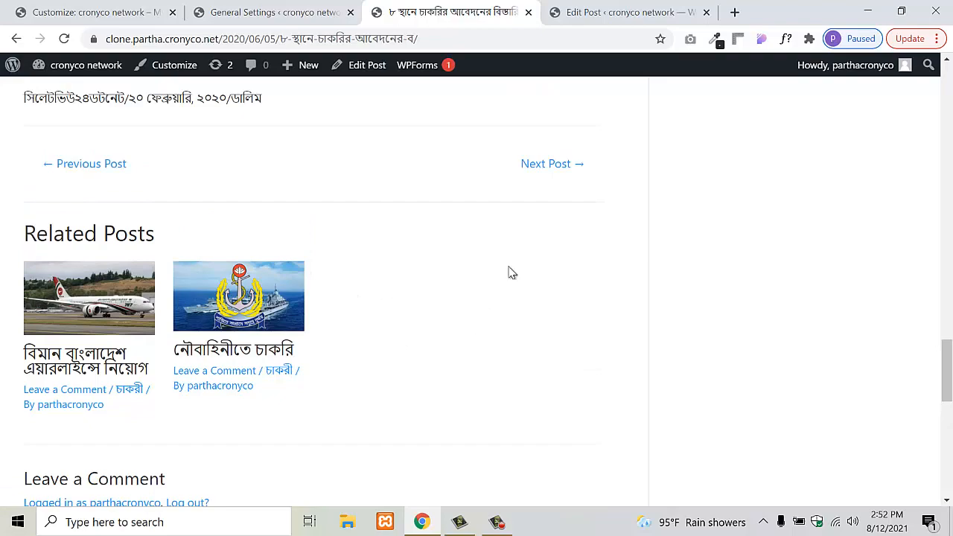
# - Open the রাজনীতি category archive from the live post's sidebar and look through its posts
pyautogui.scroll(15, 382, 353)
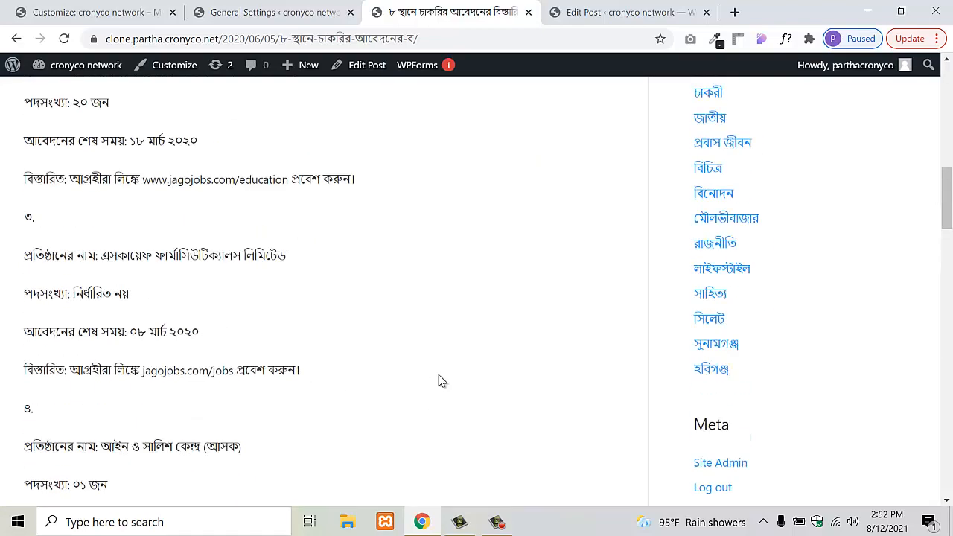
pyautogui.scroll(-5, 462, 392)
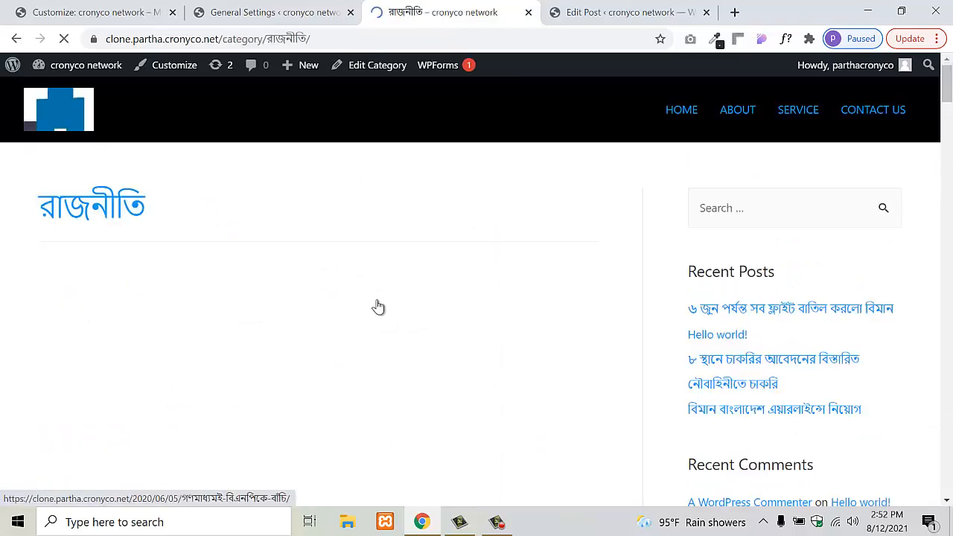
pyautogui.scroll(-20, 377, 306)
pyautogui.scroll(-20, 280, 353)
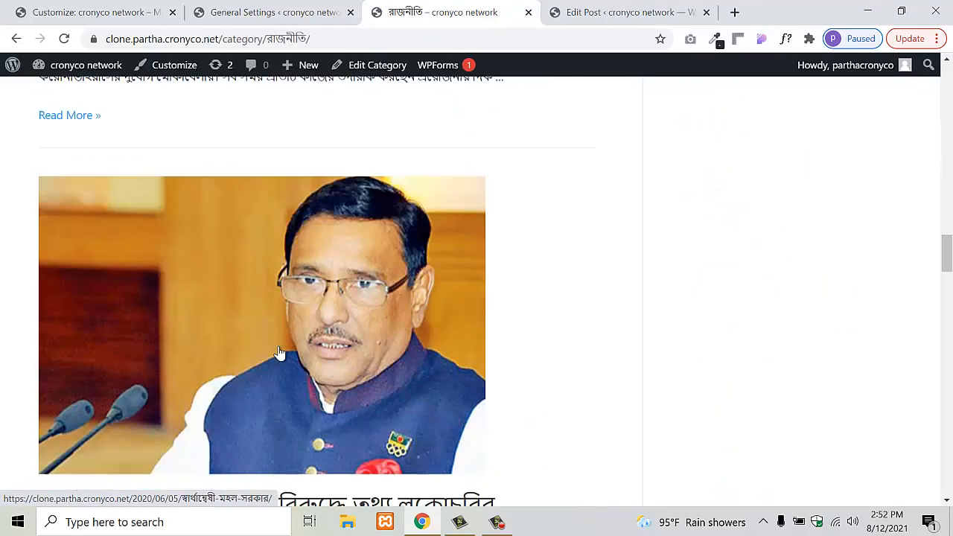
pyautogui.scroll(-8, 279, 353)
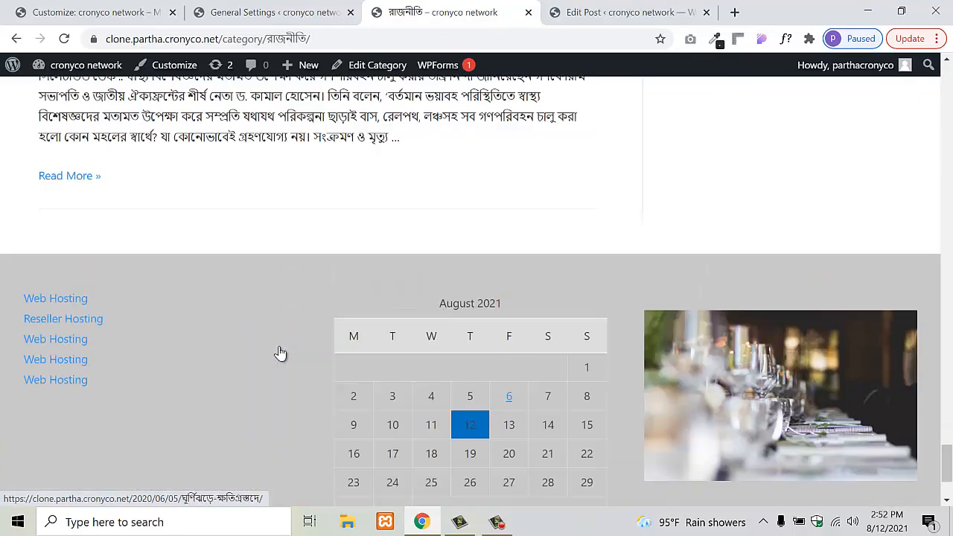
pyautogui.scroll(15, 279, 353)
pyautogui.scroll(10, 279, 353)
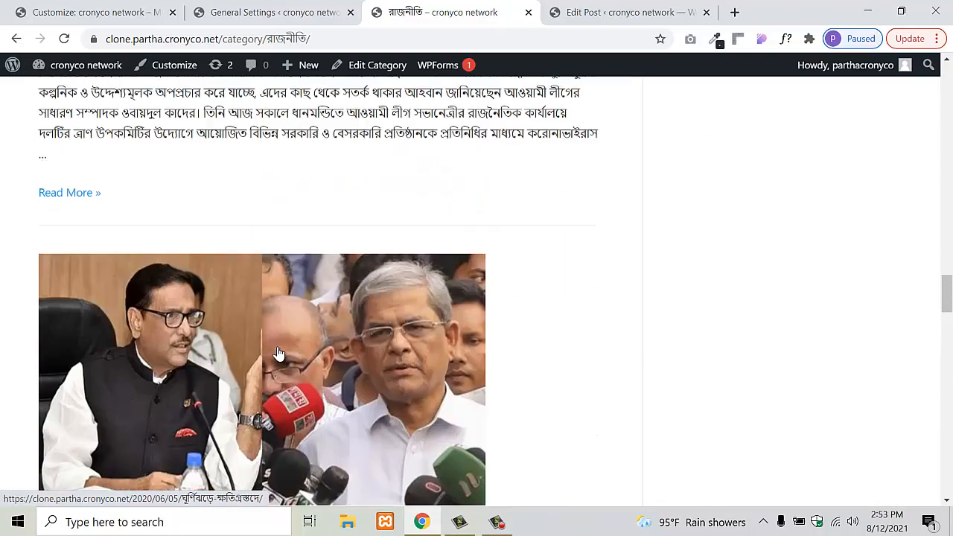
pyautogui.scroll(-1, 246, 365)
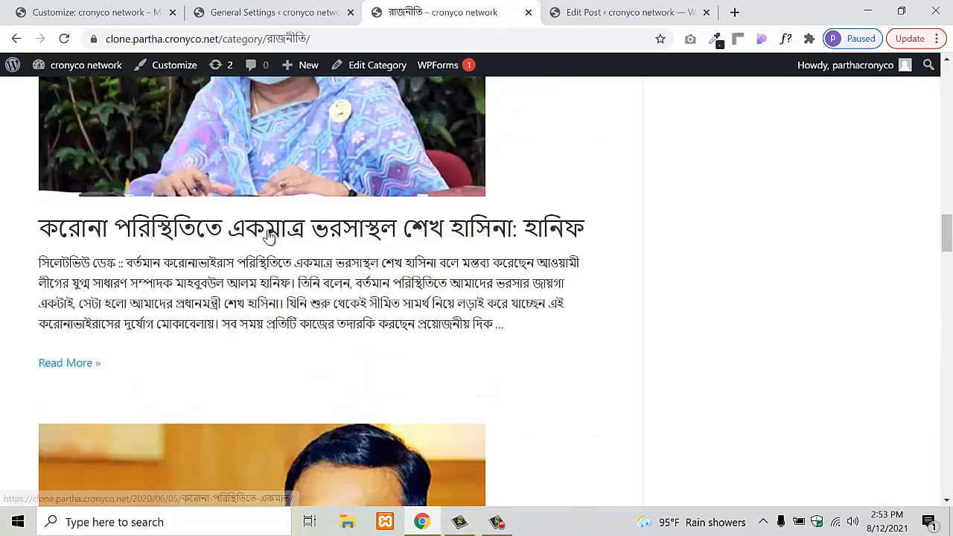
# - Open the archive post beginning with করোনা পরিস্থিতিতে, check its Related Posts section, and return to the Customizer
pyautogui.click(268, 227)
pyautogui.scroll(-7, 343, 310)
pyautogui.scroll(-15, 346, 320)
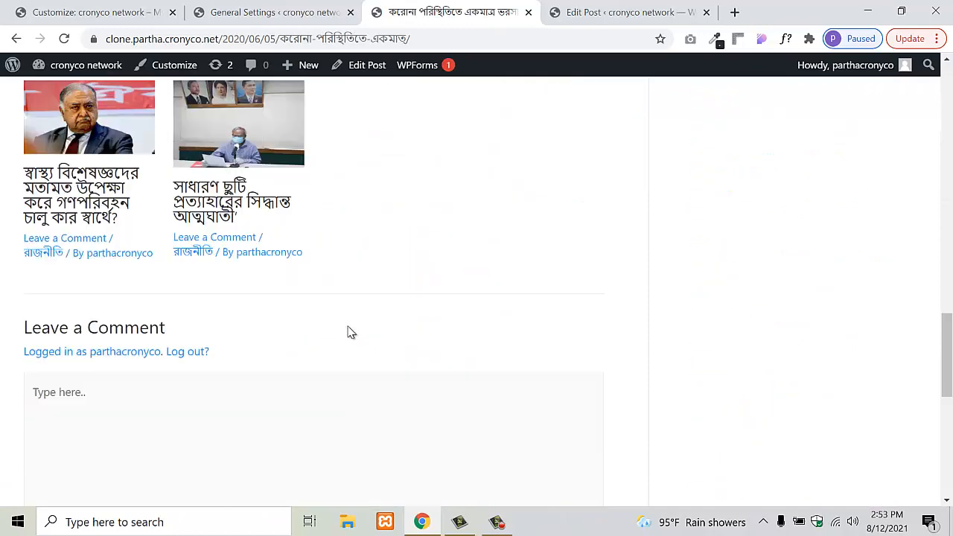
pyautogui.scroll(7, 219, 285)
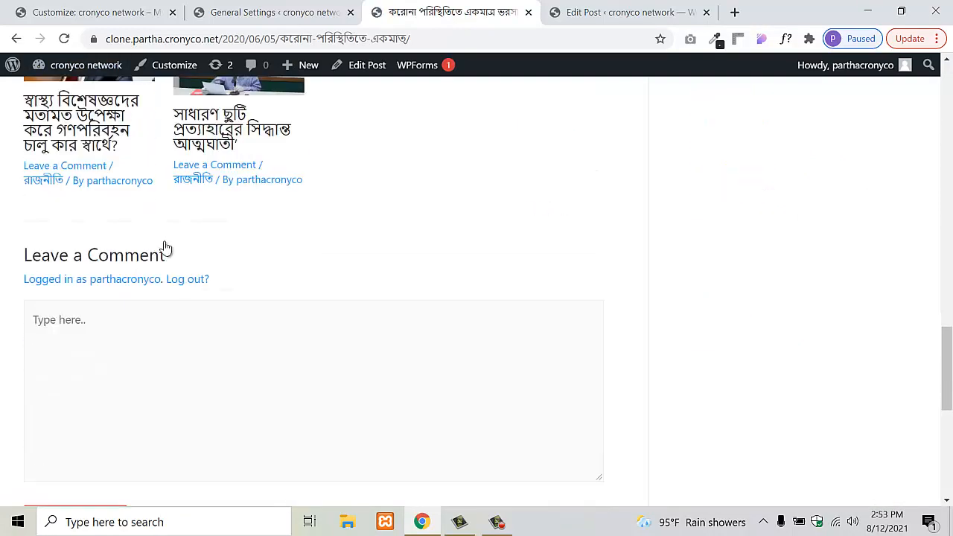
pyautogui.click(54, 11)
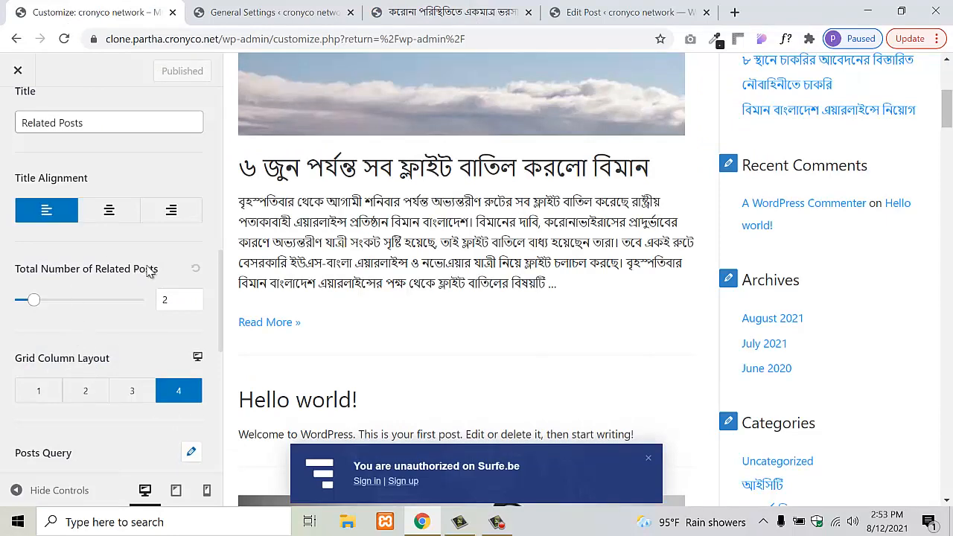
# - Set the Total Number of Related Posts to 4 and the Grid Column Layout to 1, and publish the changes
pyautogui.moveTo(179, 302); pyautogui.dragTo(158, 313)
pyautogui.press('BackSpace')
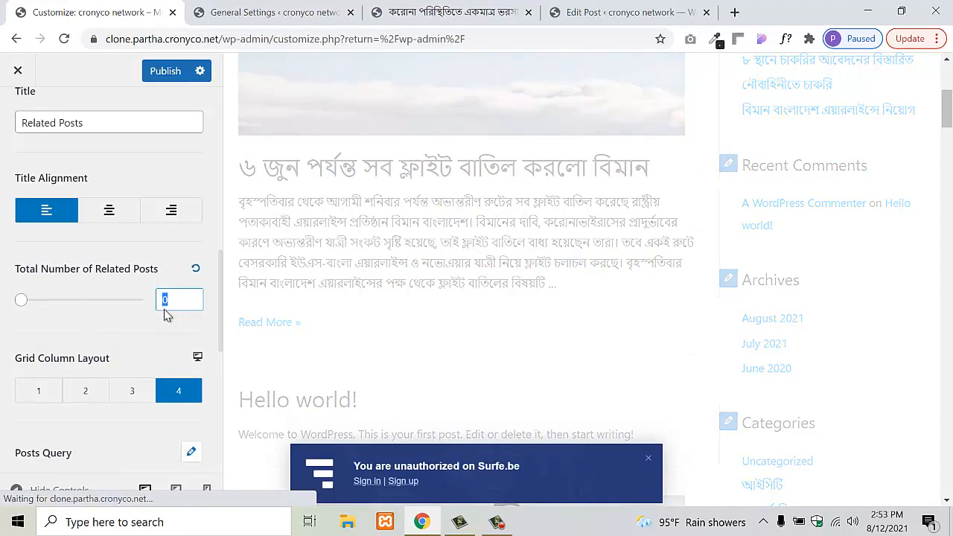
pyautogui.write('4')
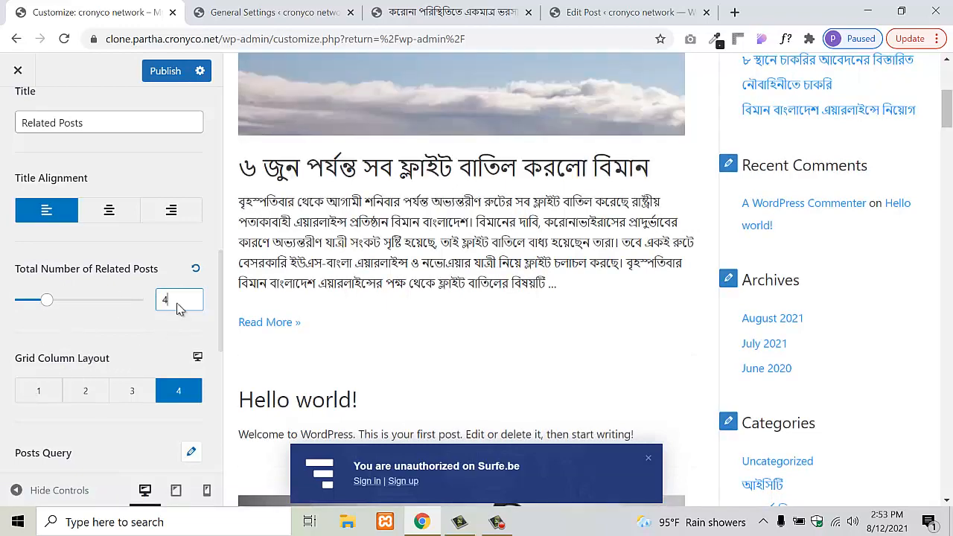
pyautogui.click(33, 392)
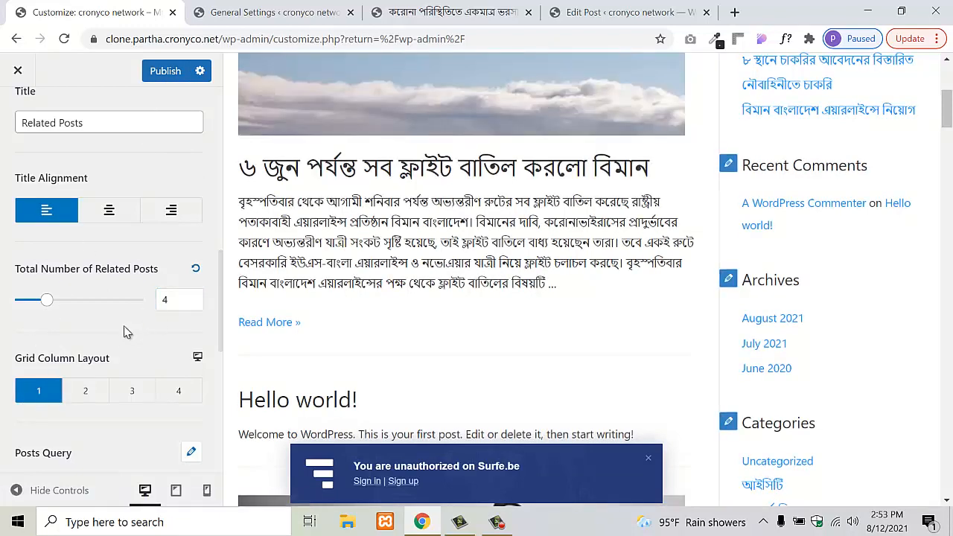
pyautogui.click(195, 79)
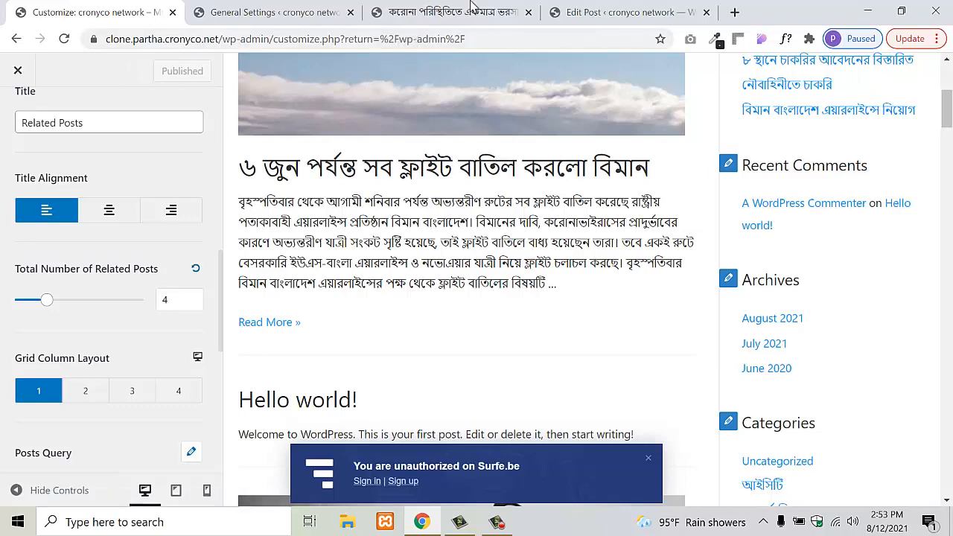
# - Reload the live post, check its Related Posts in the one-column layout, and return to the Customizer
pyautogui.click(472, 7)
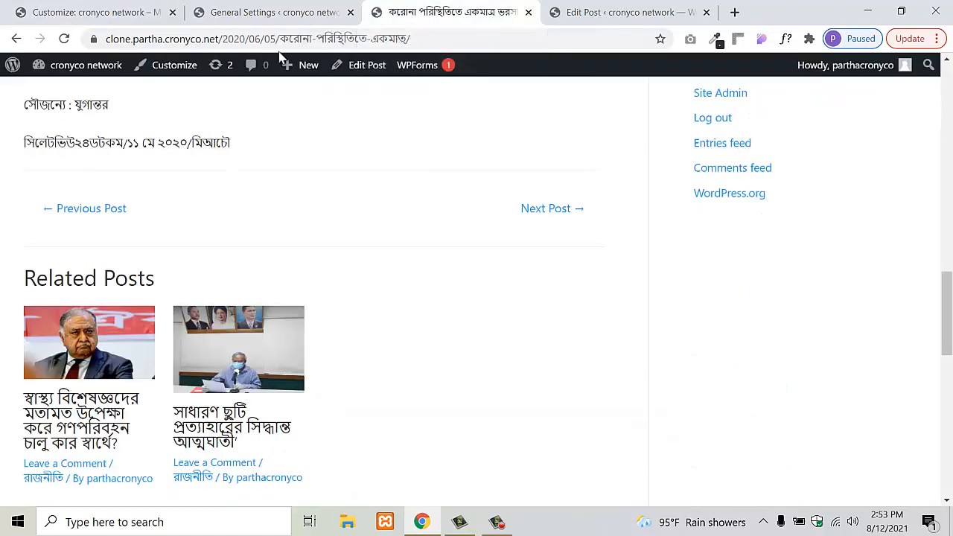
pyautogui.click(66, 38)
pyautogui.scroll(-10, 362, 298)
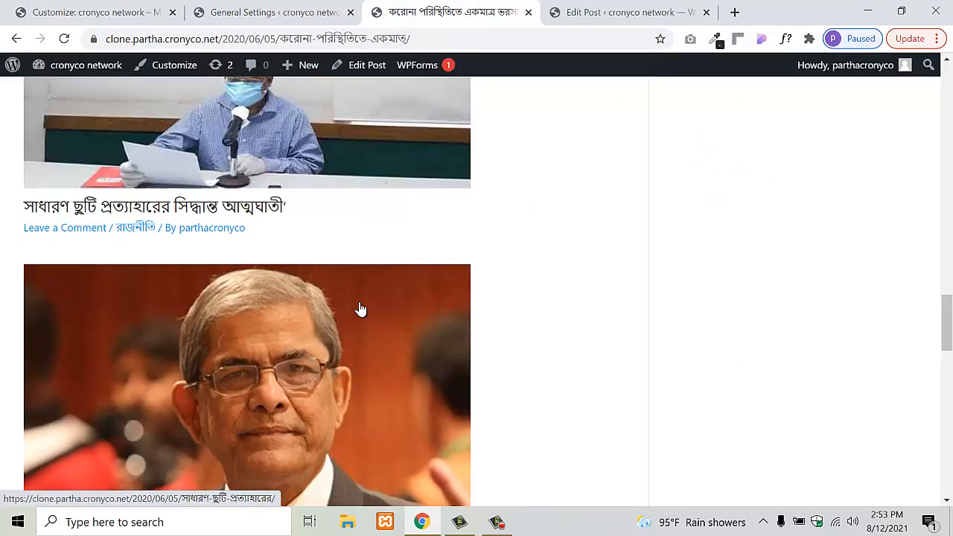
pyautogui.scroll(8, 360, 309)
pyautogui.click(152, 12)
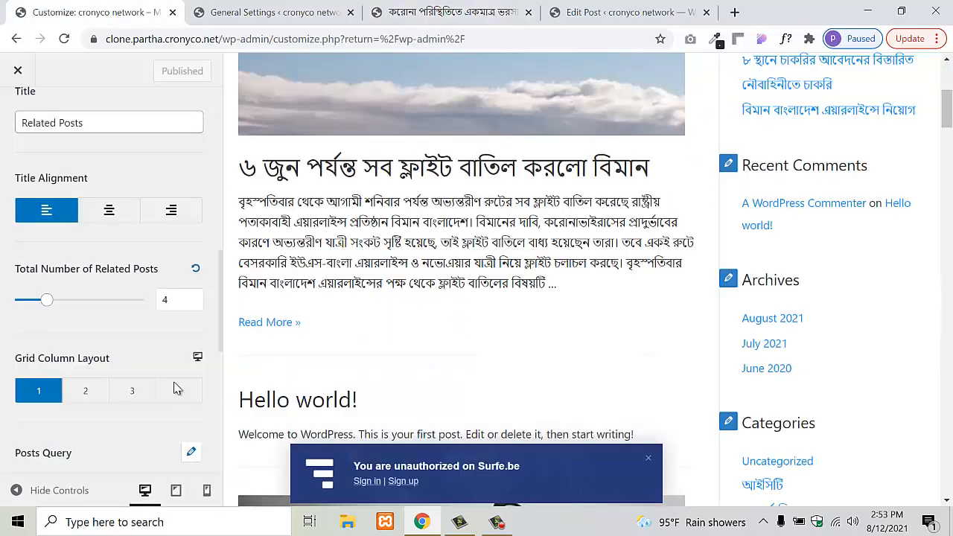
# - Try a Grid Column Layout of 3 for the Related Posts, set it to 4 instead, and publish
pyautogui.click(134, 393)
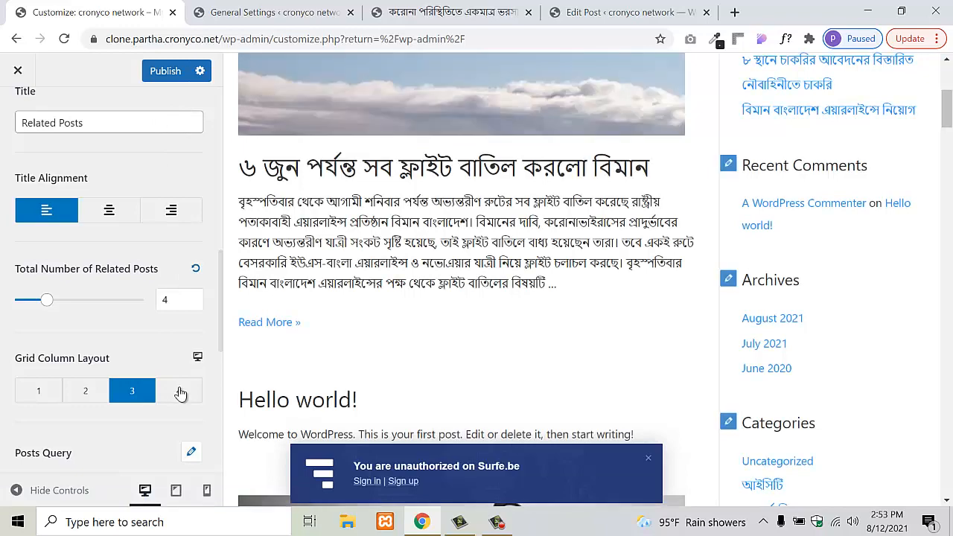
pyautogui.click(178, 391)
pyautogui.click(165, 70)
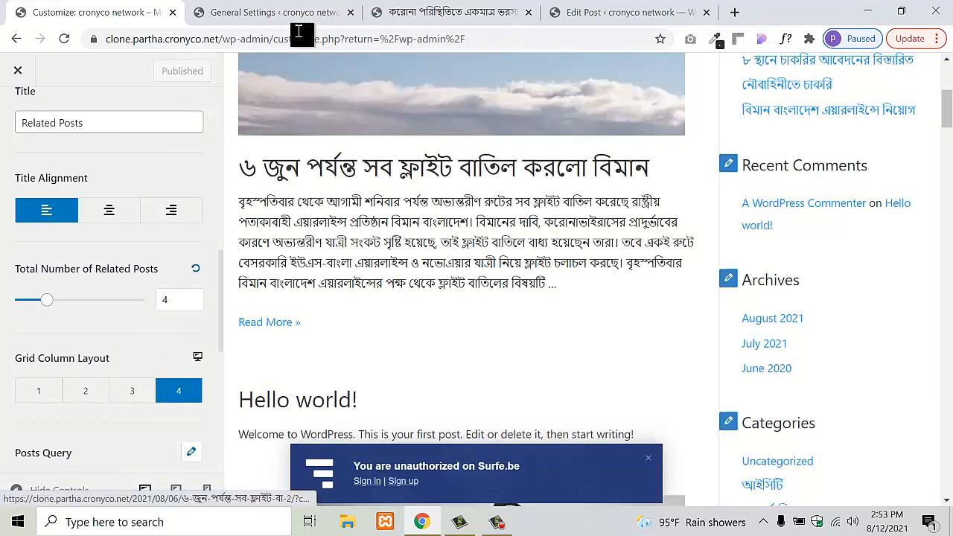
# - Open the live post again and examine how its Related Posts are arranged in the four-column grid
pyautogui.click(372, 12)
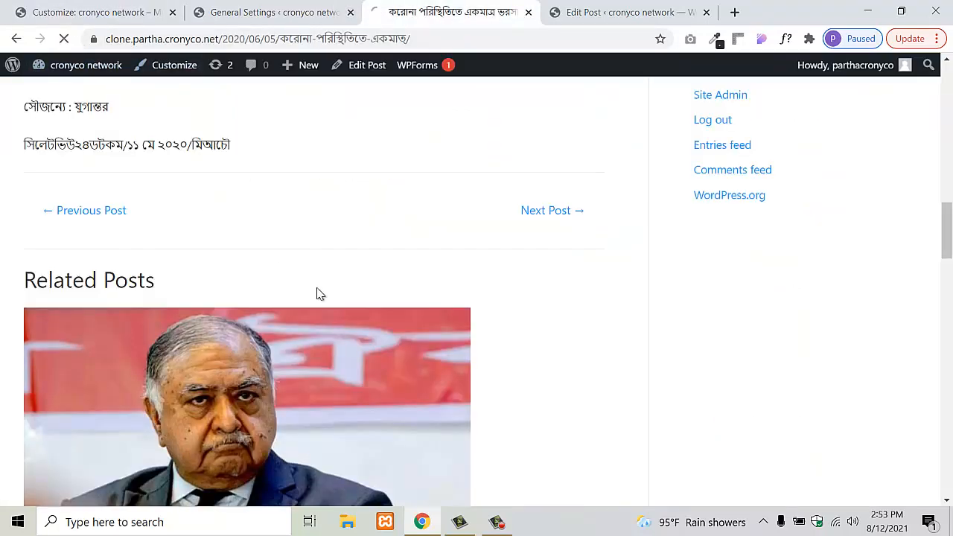
pyautogui.scroll(-3, 317, 295)
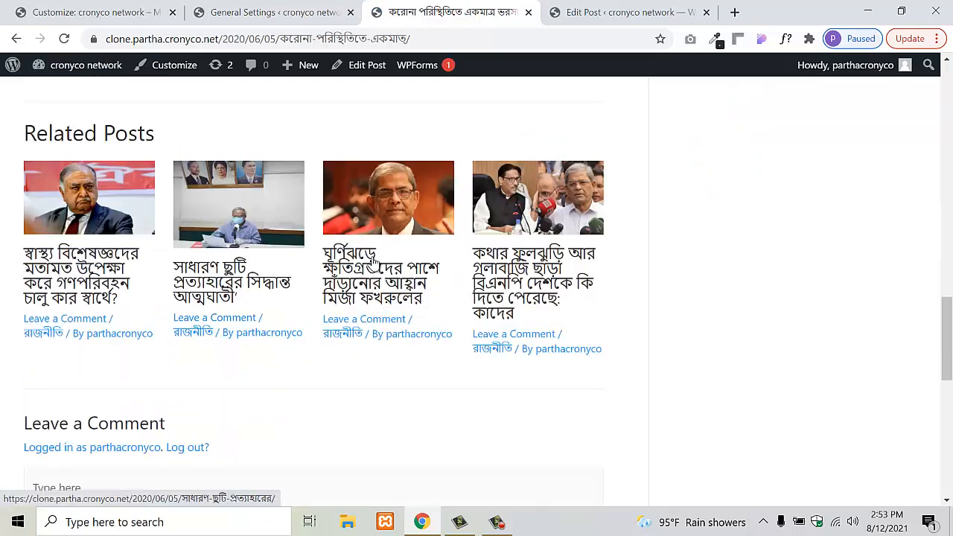
pyautogui.scroll(2, 469, 279)
pyautogui.scroll(-1, 460, 281)
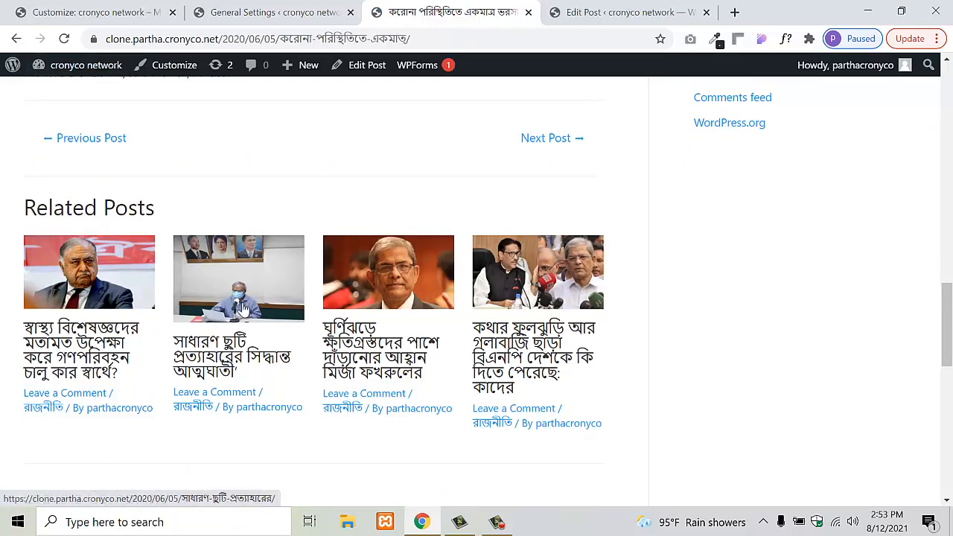
pyautogui.scroll(4, 571, 277)
pyautogui.scroll(-5, 573, 278)
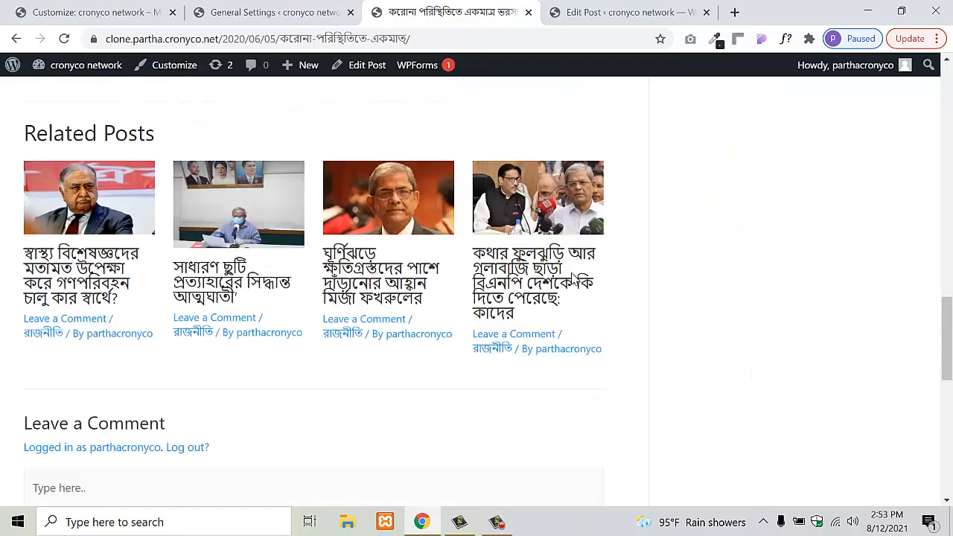
pyautogui.scroll(-1, 341, 260)
pyautogui.scroll(15, 336, 276)
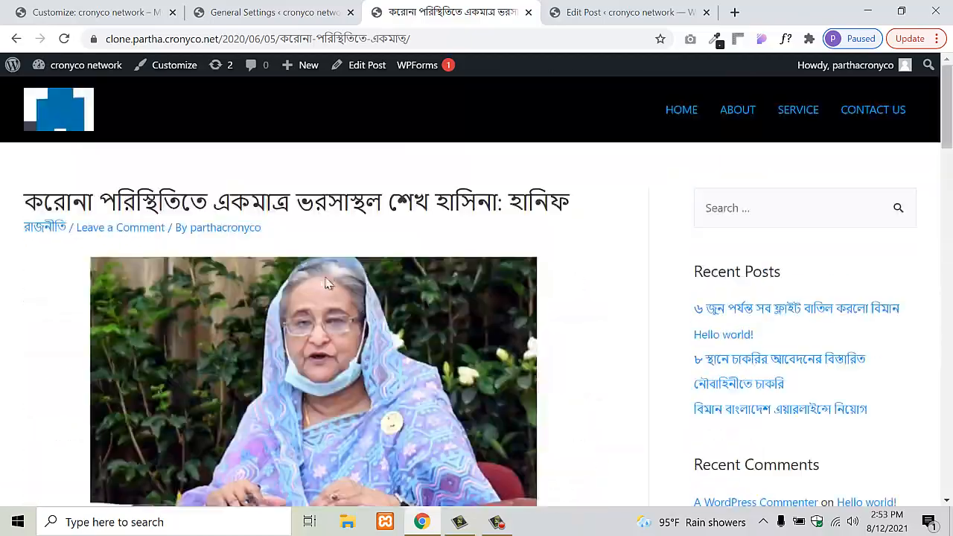
pyautogui.scroll(-15, 325, 283)
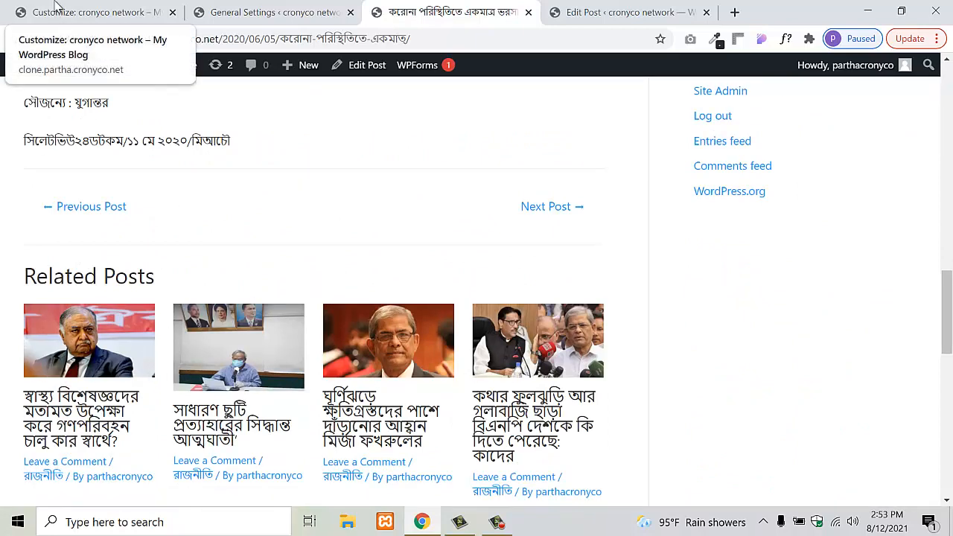
# - Return to the Customizer and review the Related Posts count, grid, Posts Query, Posts Structure and Meta options under Single Post
pyautogui.click(54, 9)
pyautogui.scroll(2, 140, 321)
pyautogui.scroll(-2, 183, 384)
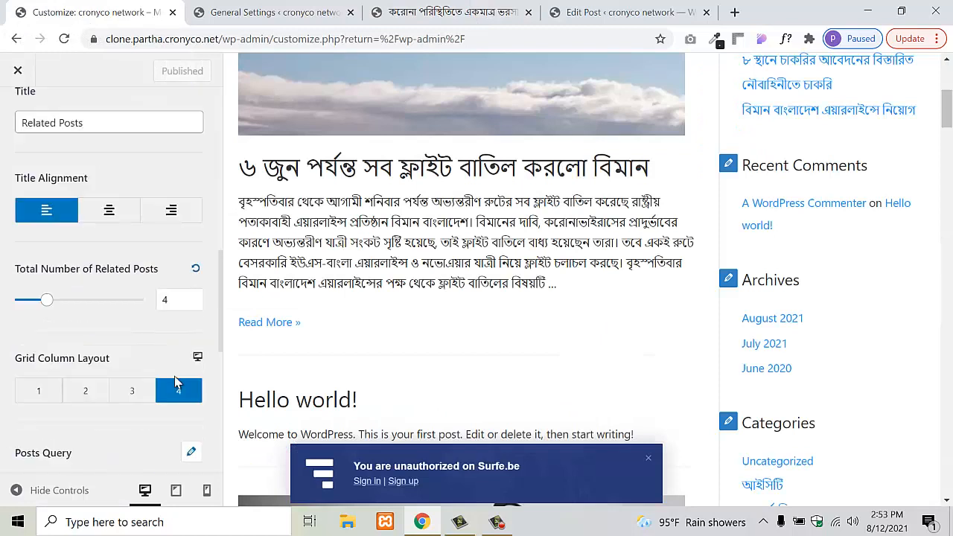
pyautogui.click(181, 303)
pyautogui.scroll(-2, 134, 404)
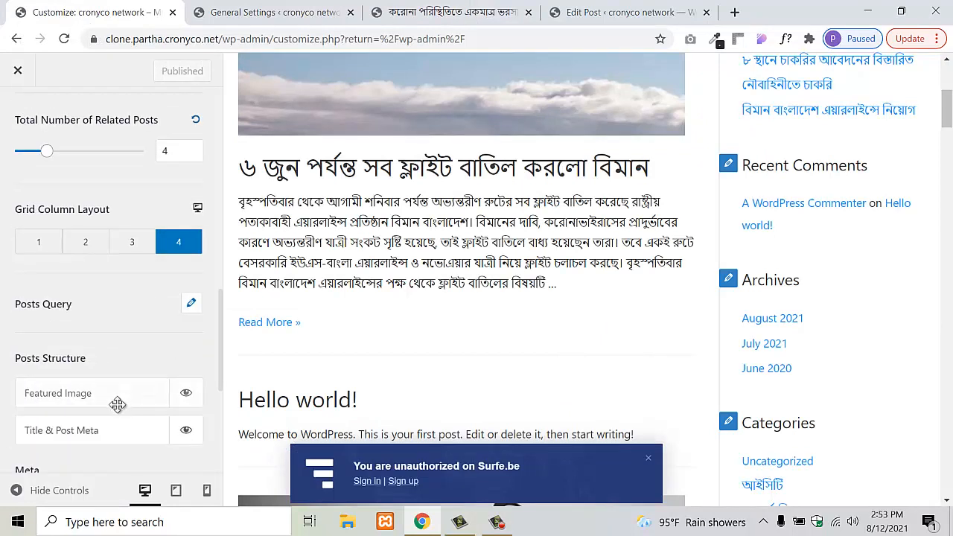
pyautogui.scroll(-1, 122, 334)
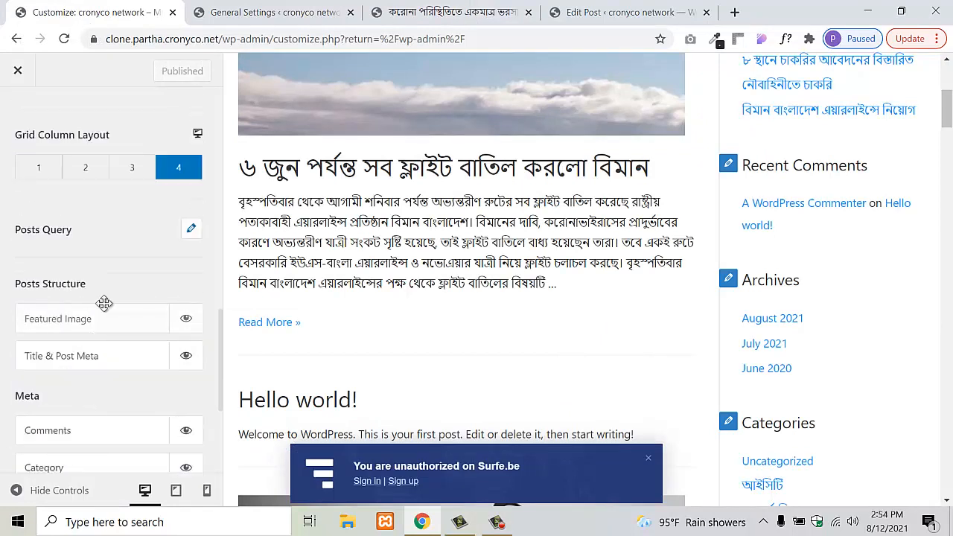
pyautogui.scroll(-1, 146, 318)
pyautogui.scroll(-2, 146, 323)
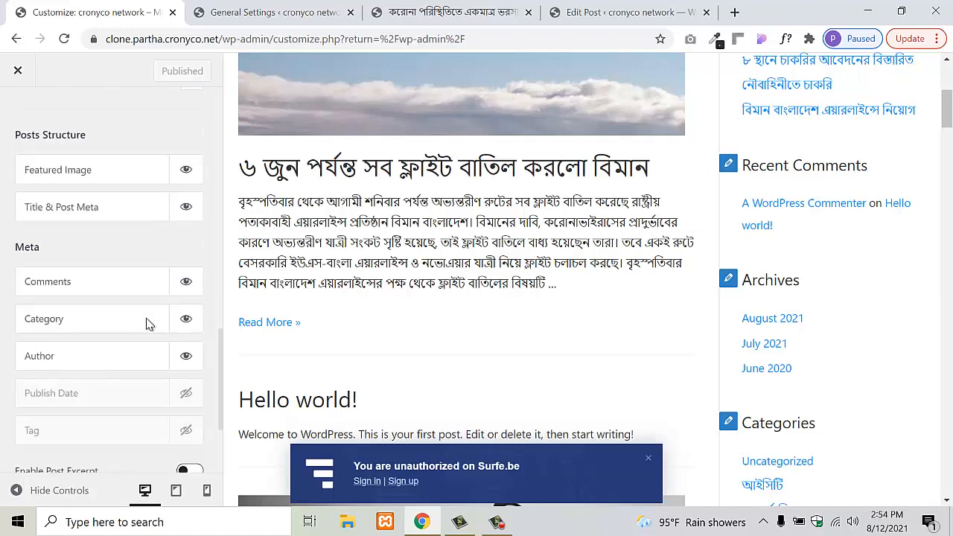
pyautogui.scroll(5, 124, 345)
pyautogui.scroll(5, 125, 359)
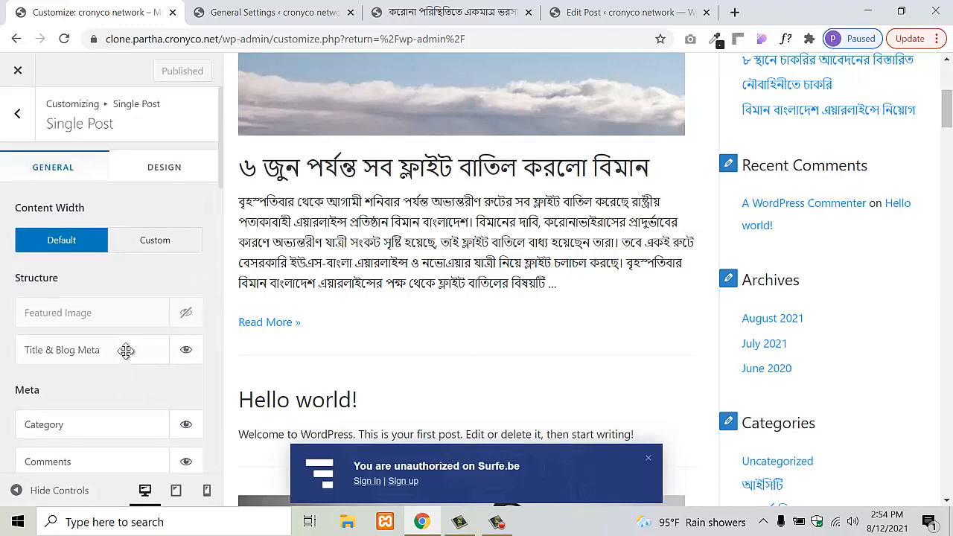
# - Leave the Single Post and Blog settings for the main Customizer list and look over its sections
pyautogui.click(15, 116)
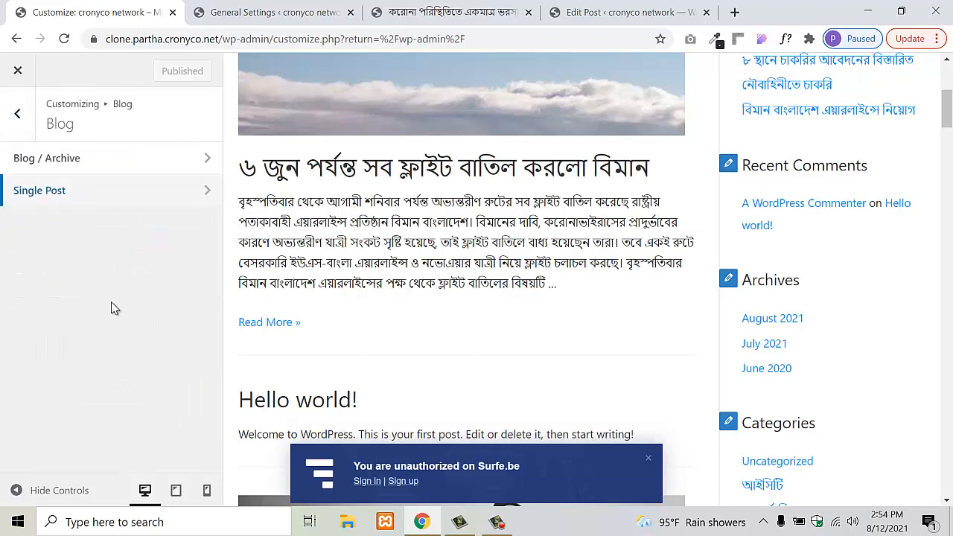
pyautogui.click(18, 118)
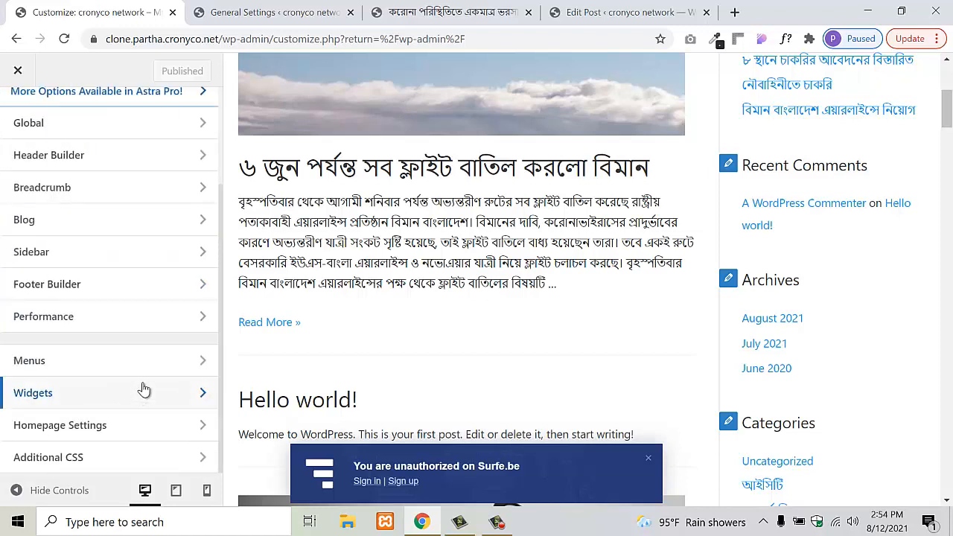
pyautogui.scroll(1, 170, 372)
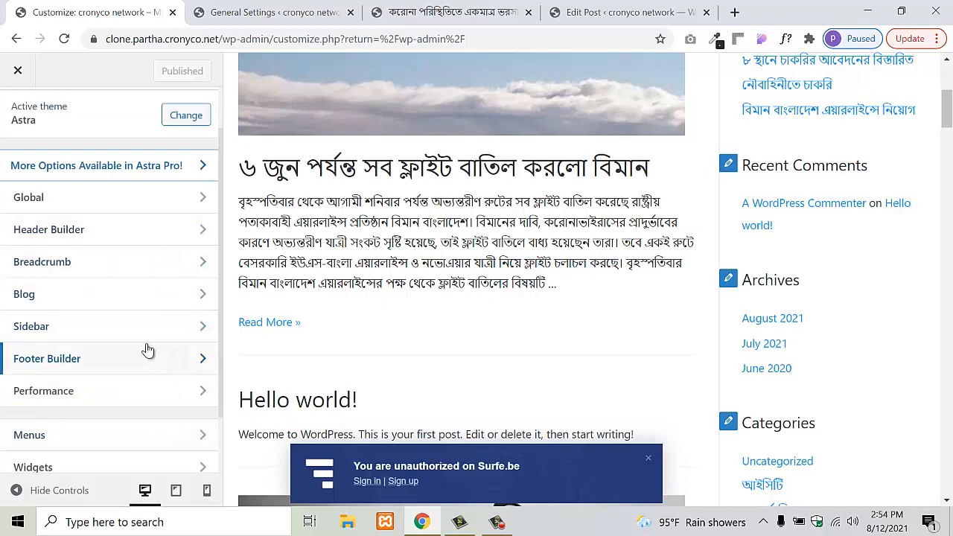
pyautogui.scroll(-1, 143, 348)
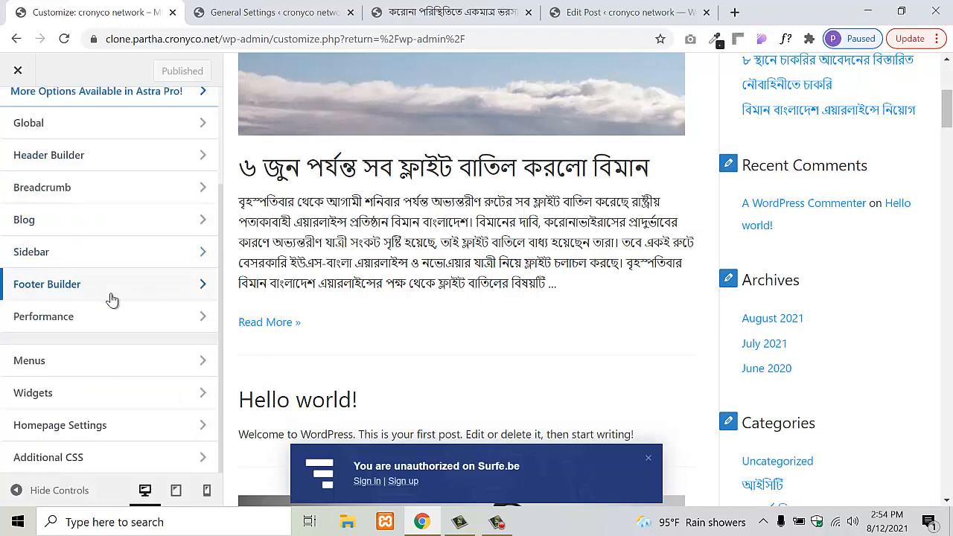
pyautogui.scroll(1, 462, 223)
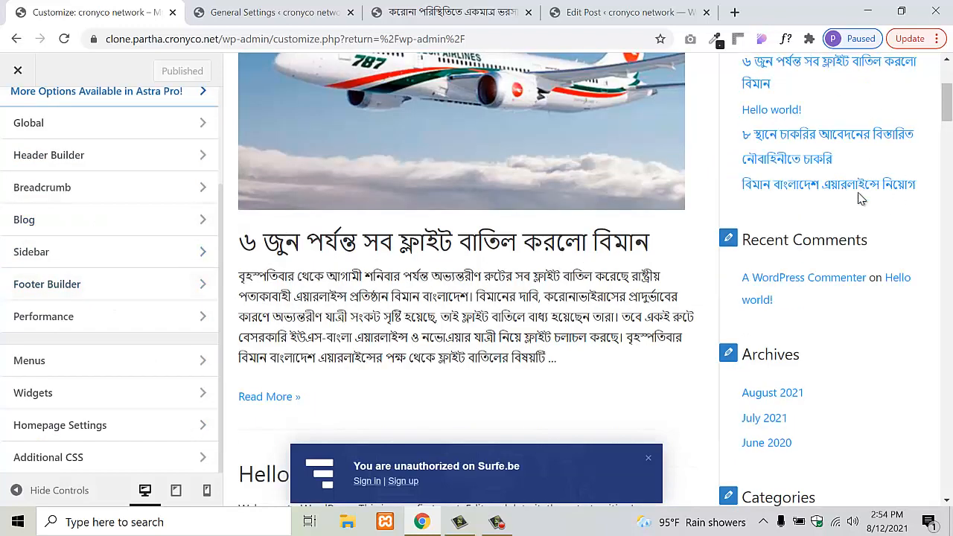
pyautogui.scroll(3, 860, 197)
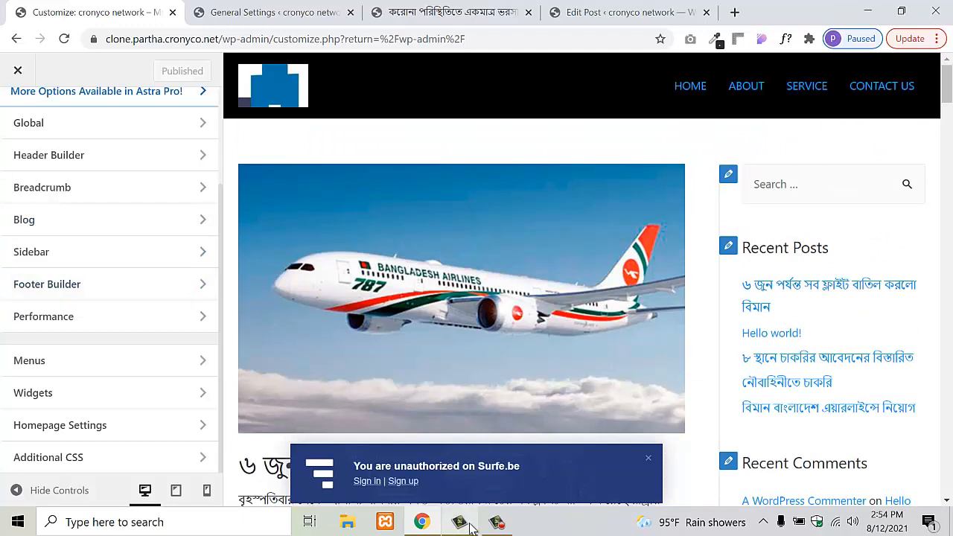
pyautogui.click(496, 521)
pyautogui.click(897, 480)
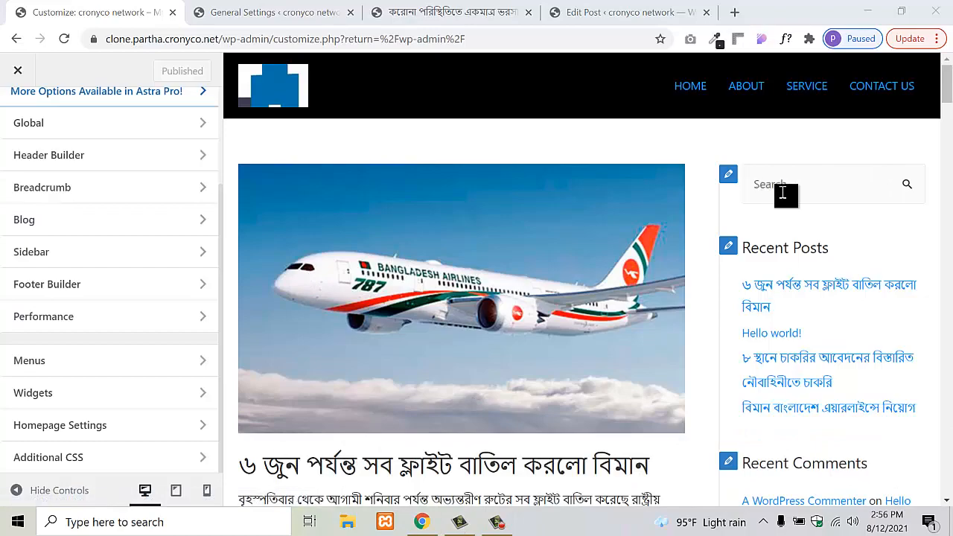
pyautogui.scroll(-5, 826, 292)
pyautogui.scroll(5, 815, 373)
pyautogui.click(401, 6)
pyautogui.scroll(15, 657, 285)
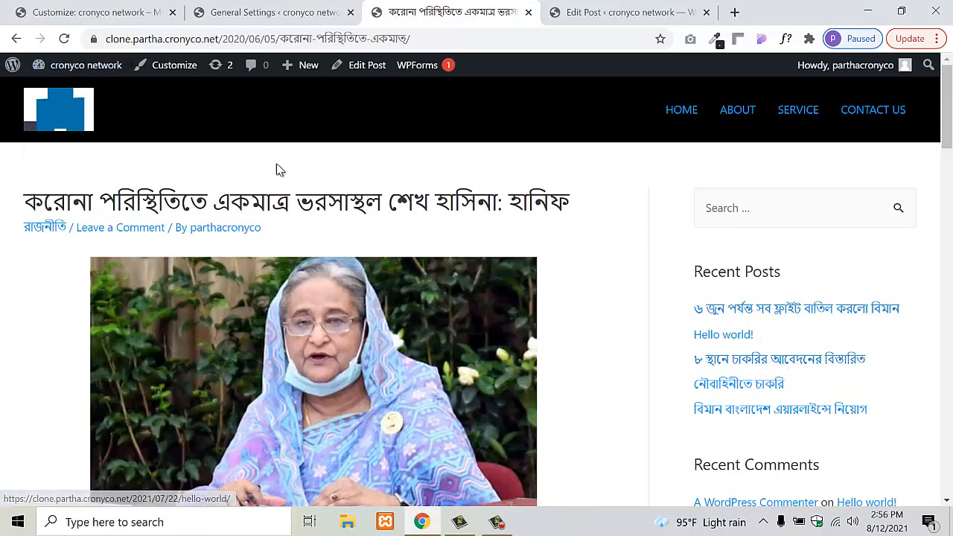
pyautogui.click(78, 11)
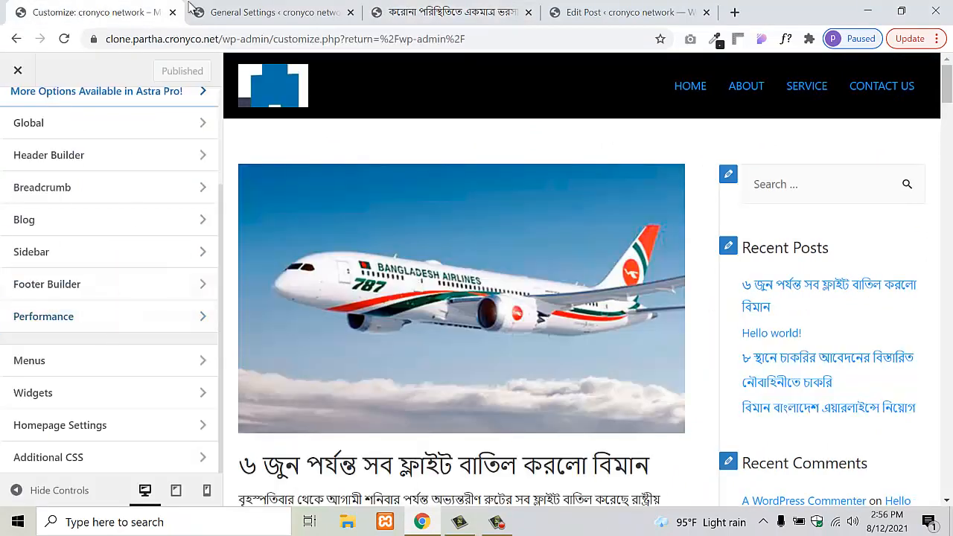
pyautogui.click(220, 9)
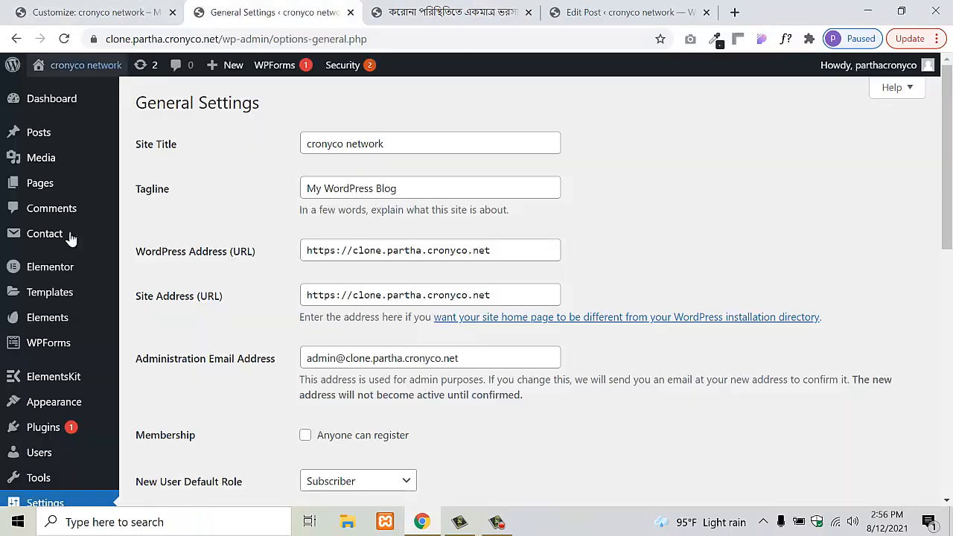
pyautogui.click(75, 6)
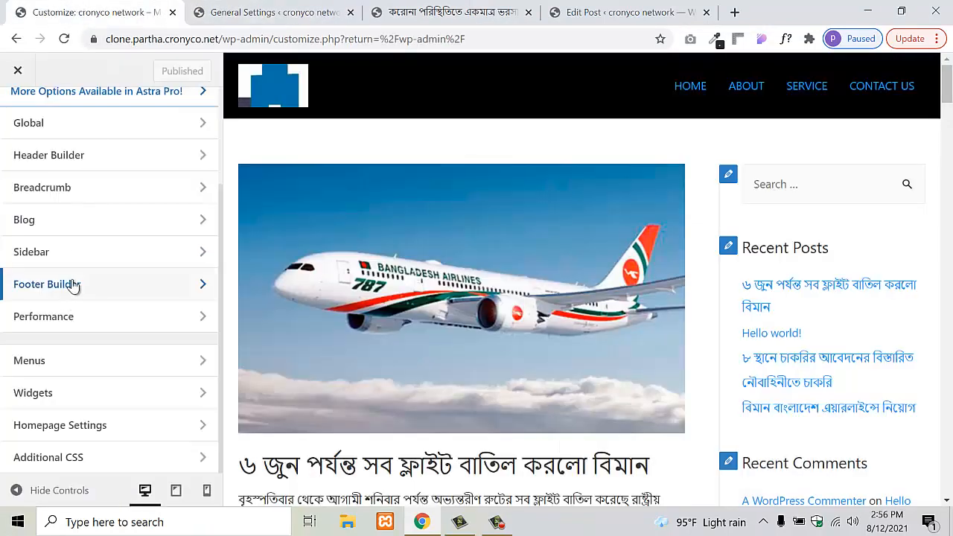
# - Set the Default Layout in the Sidebar settings to No Sidebar and check the posts in the preview
pyautogui.click(61, 263)
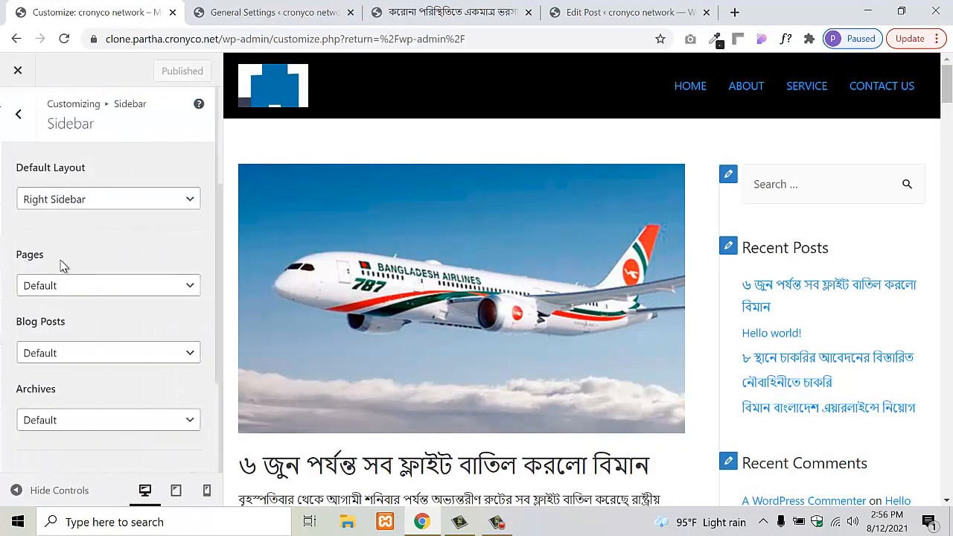
pyautogui.click(79, 210)
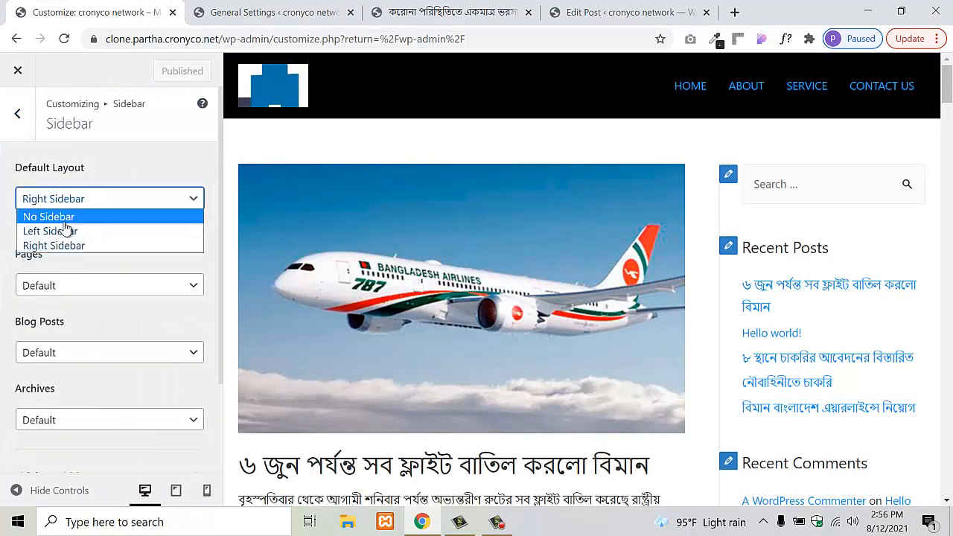
pyautogui.click(65, 216)
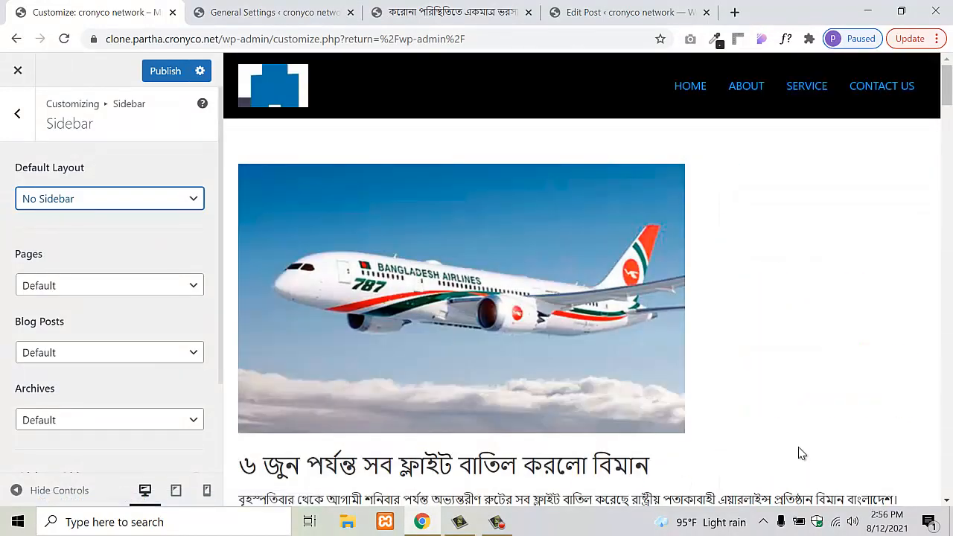
pyautogui.scroll(-5, 625, 323)
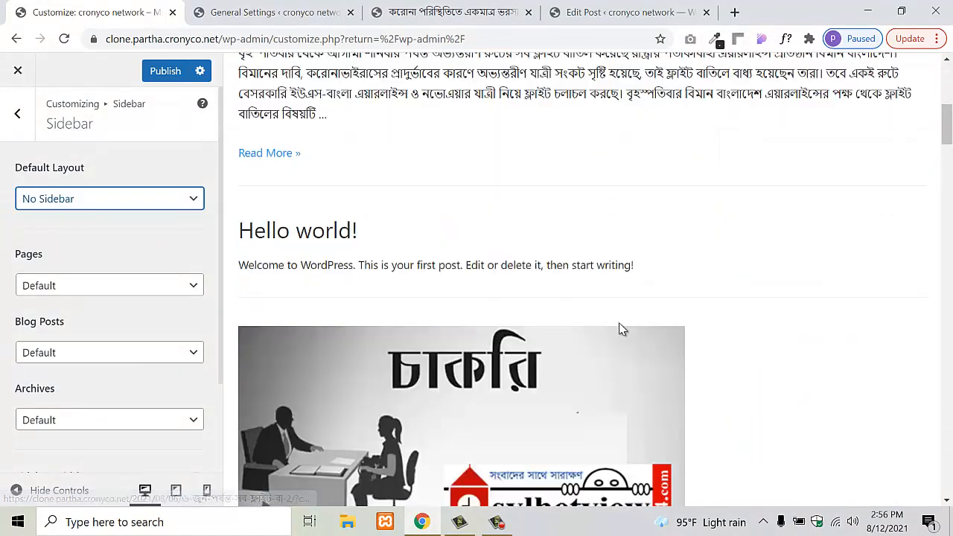
# - Set the Default Layout in the Sidebar settings to Left Sidebar and publish the change
pyautogui.scroll(5, 619, 322)
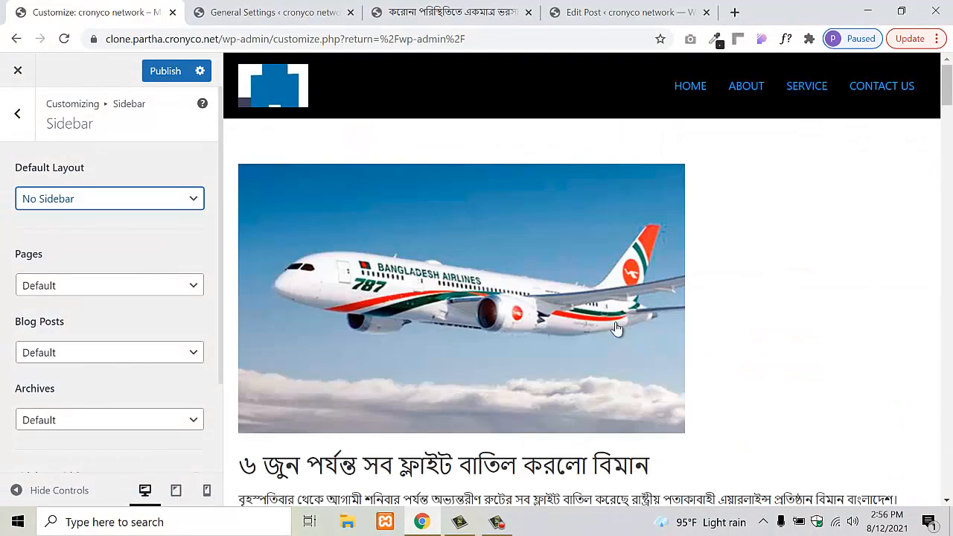
pyautogui.click(63, 210)
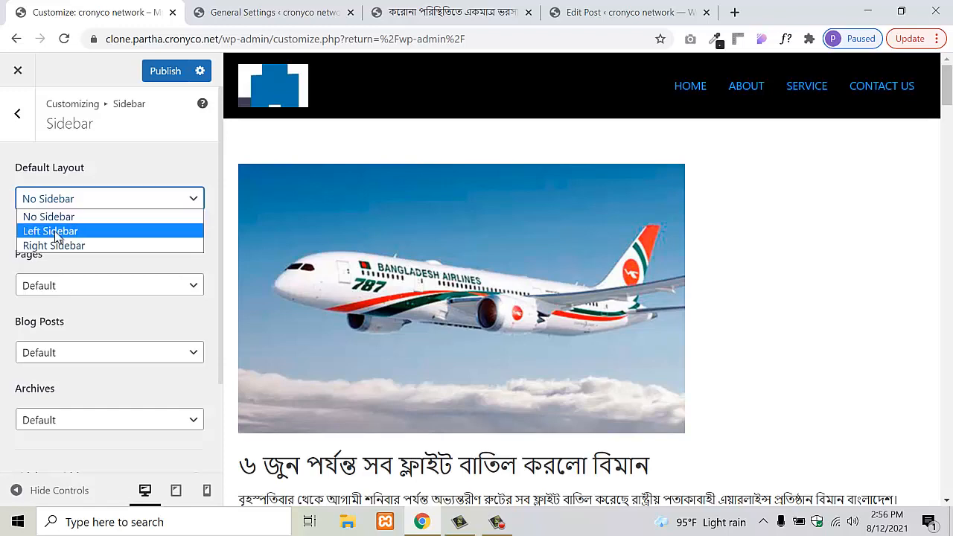
pyautogui.click(53, 231)
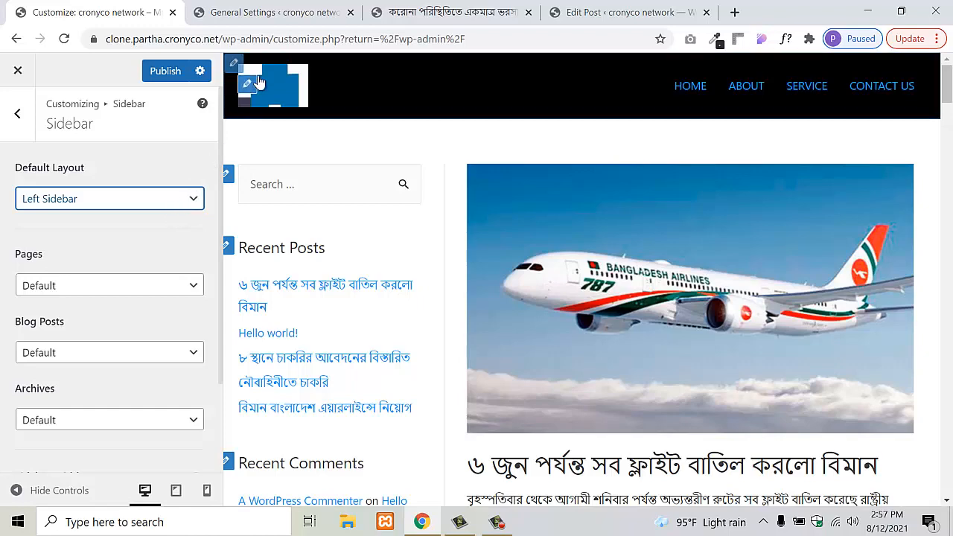
pyautogui.click(153, 71)
# - Open the live site's homepage and check where the sidebar sits beside the posts
pyautogui.click(396, 7)
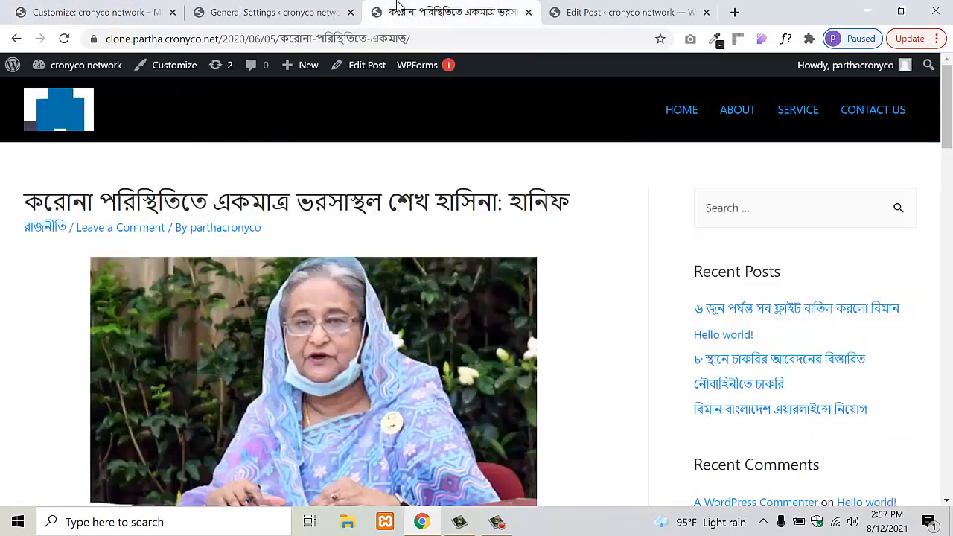
pyautogui.click(72, 127)
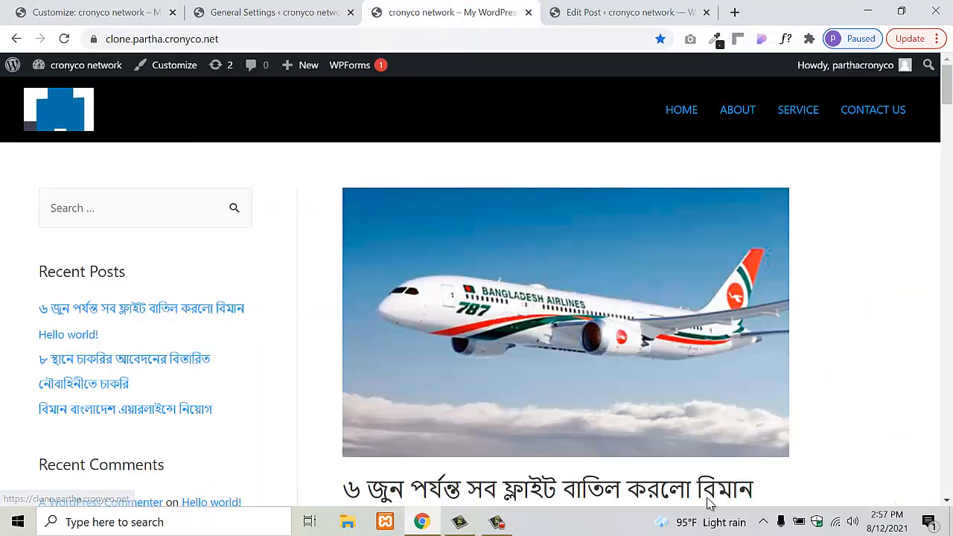
pyautogui.scroll(-5, 30, 323)
pyautogui.scroll(5, 105, 343)
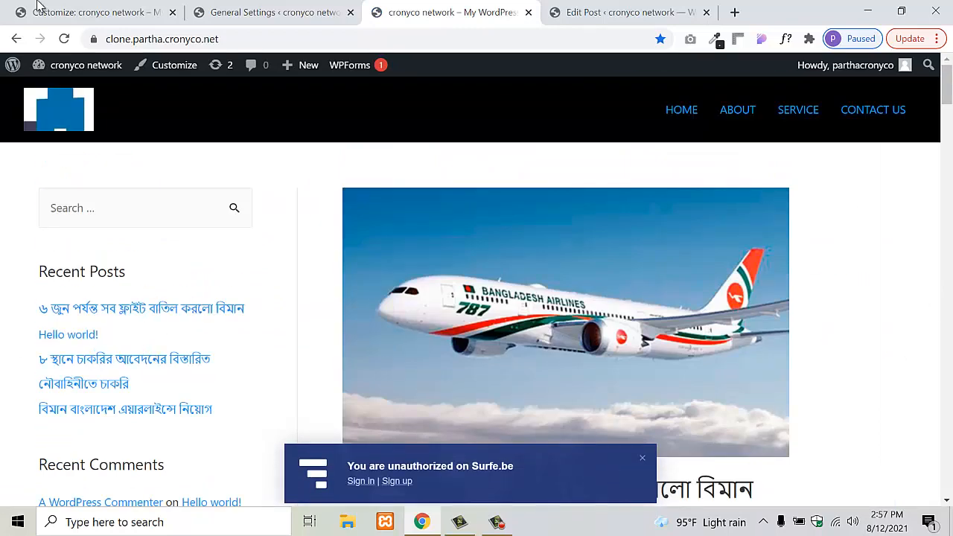
# - Return to the Customizer and view the Default Layout choices for the sidebar without changing the selection
pyautogui.click(67, 9)
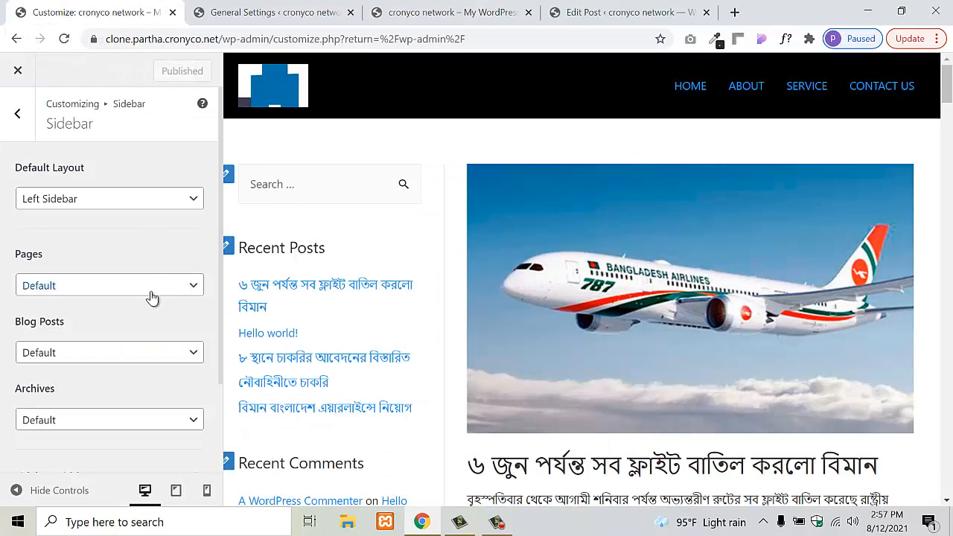
pyautogui.click(120, 198)
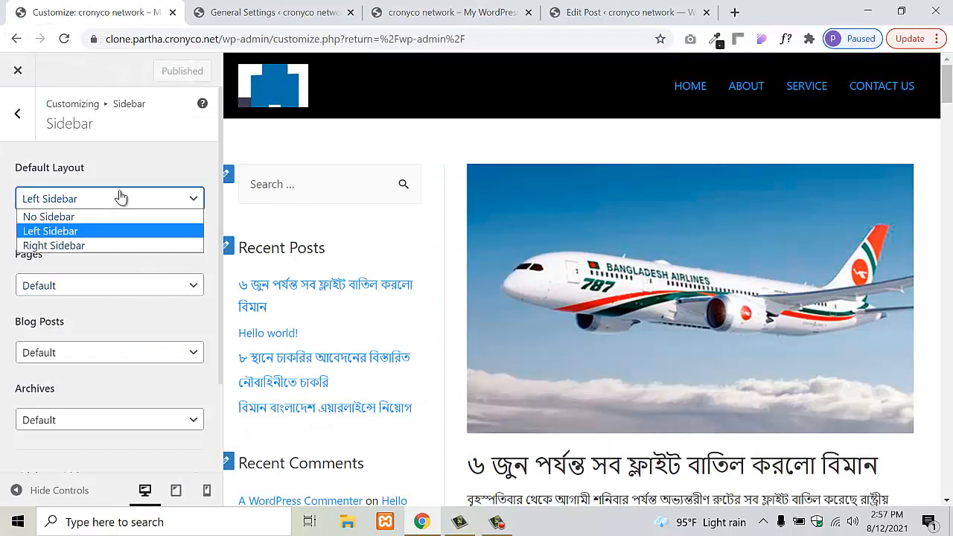
pyautogui.click(129, 178)
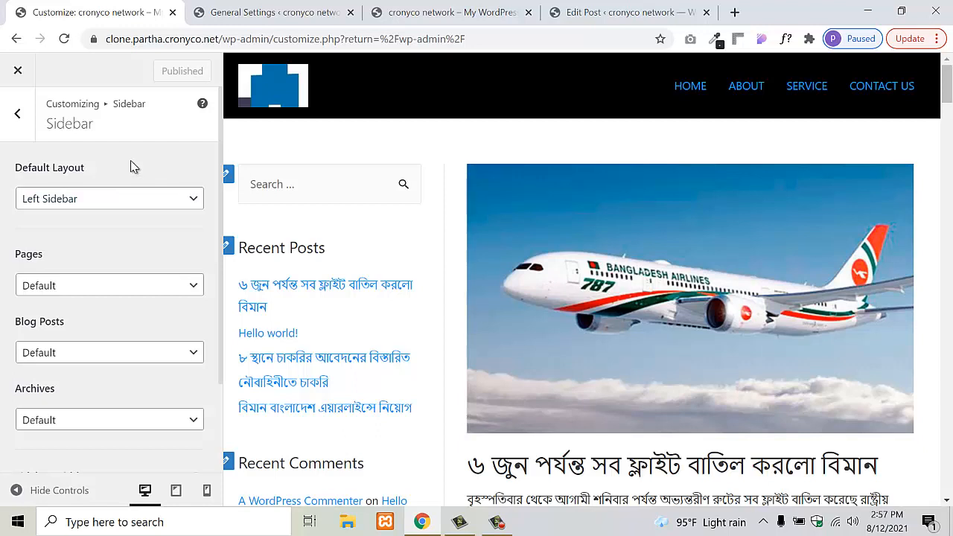
pyautogui.click(318, 11)
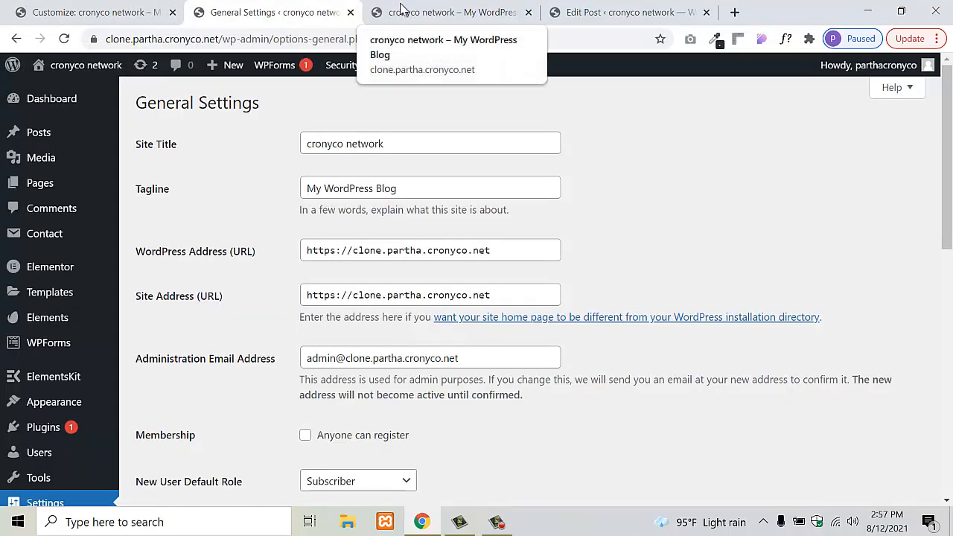
pyautogui.click(400, 8)
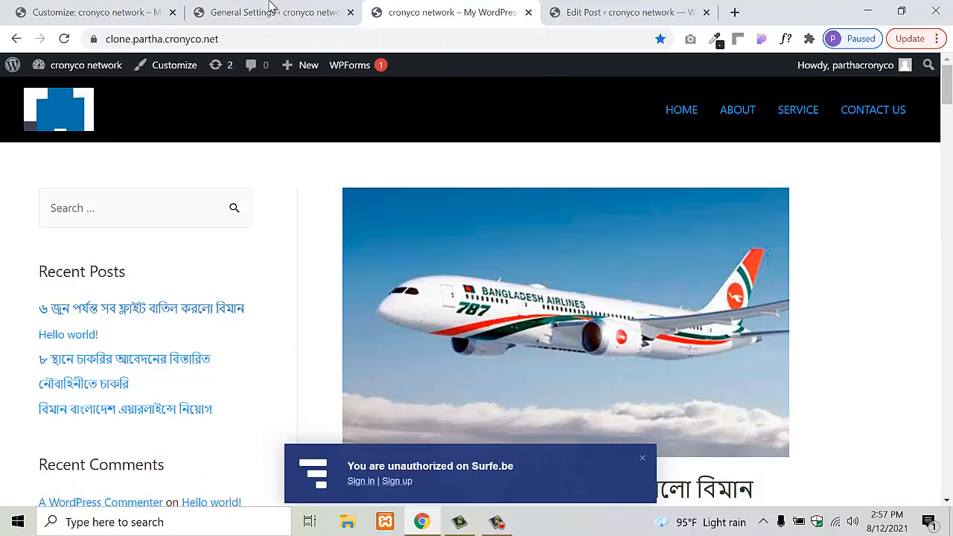
pyautogui.click(86, 6)
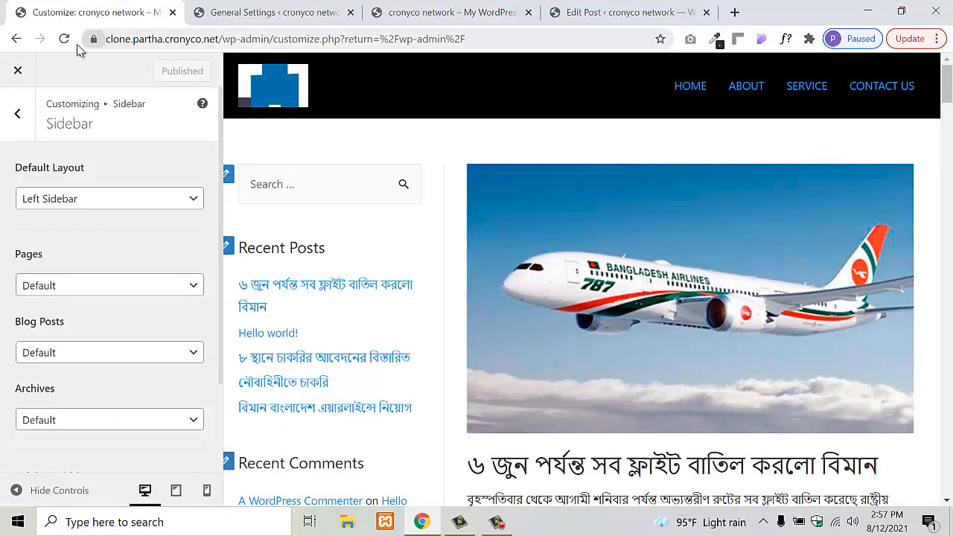
pyautogui.click(244, 9)
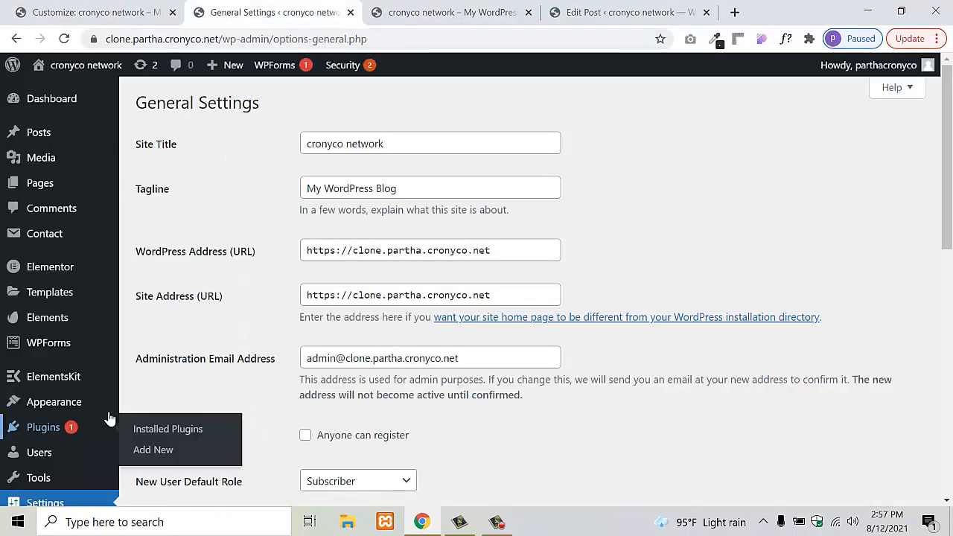
pyautogui.click(419, 8)
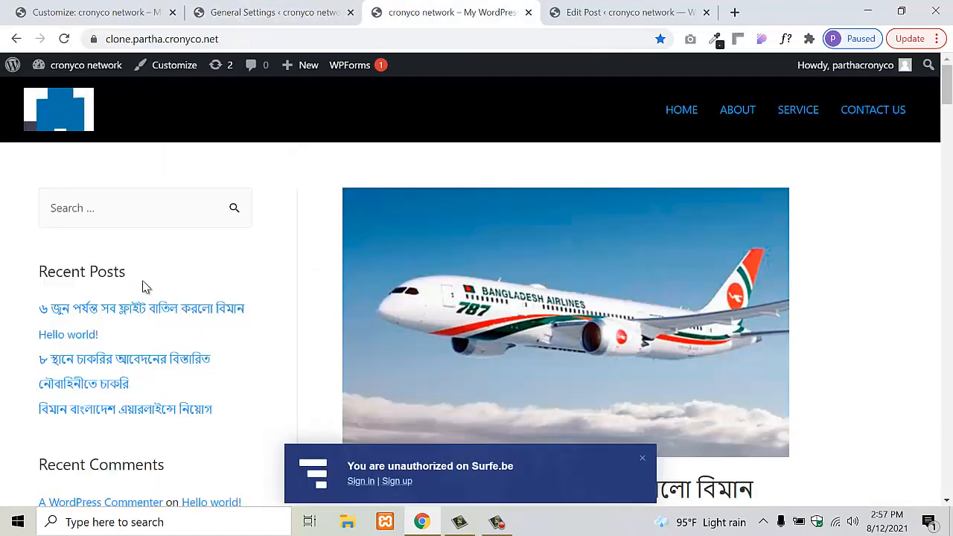
pyautogui.click(78, 7)
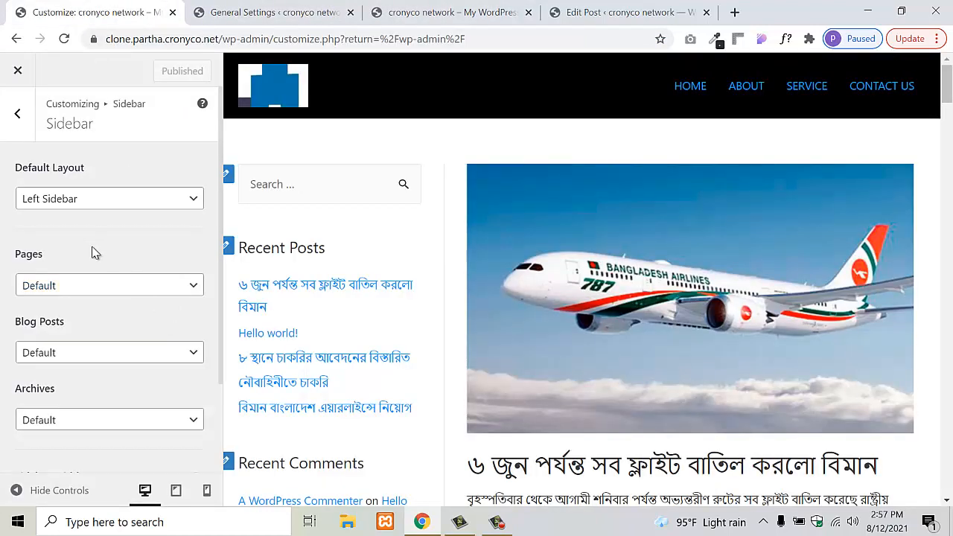
# - Look through the sidebar layout choices offered for Pages and for Blog Posts, leaving both at Default
pyautogui.click(94, 290)
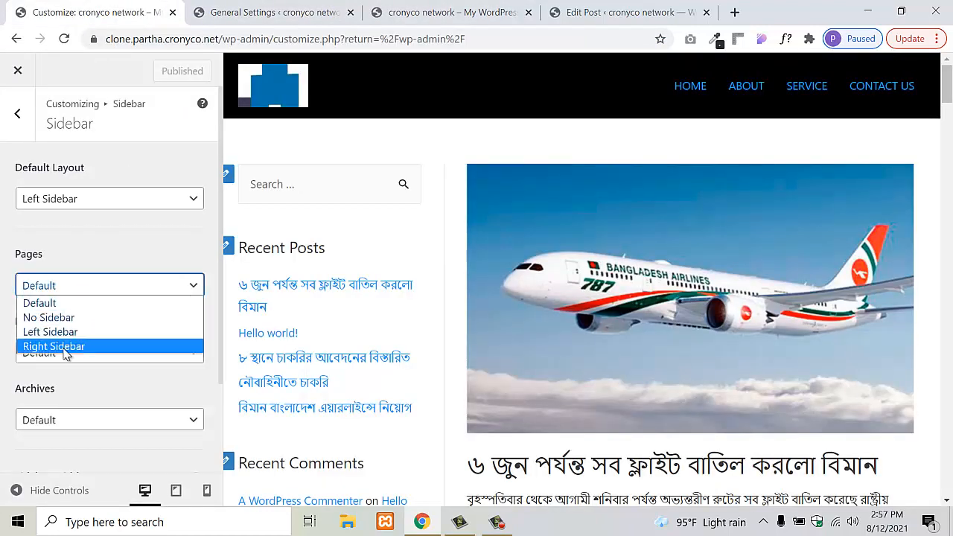
pyautogui.click(98, 246)
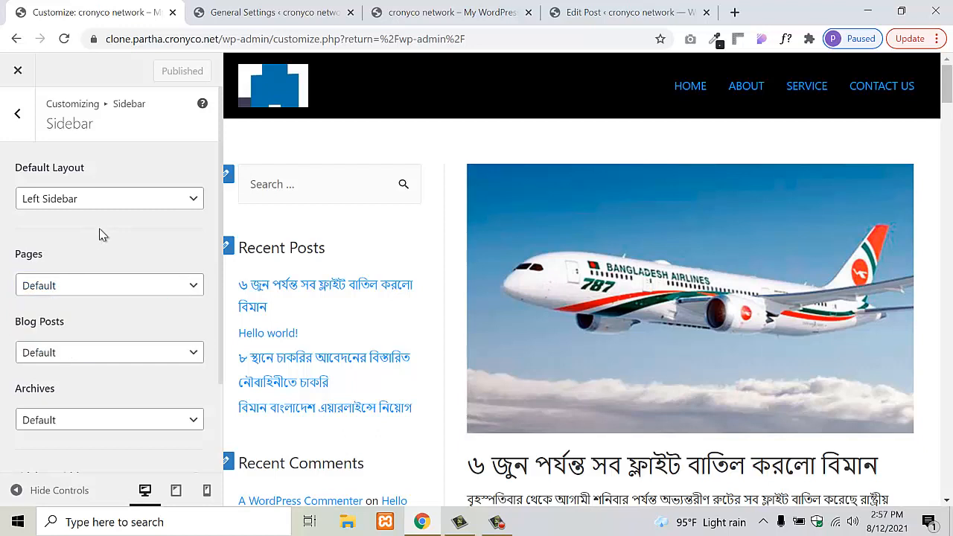
pyautogui.click(99, 353)
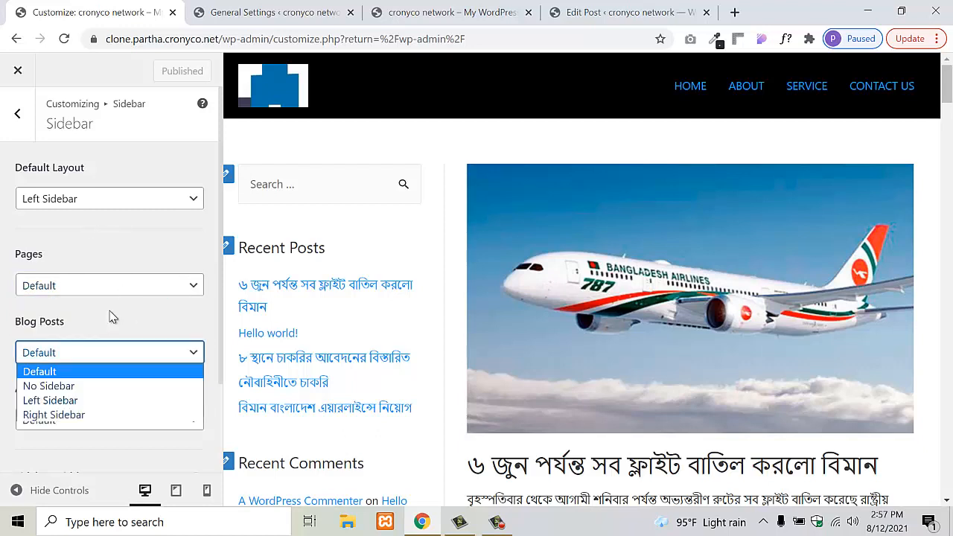
pyautogui.click(112, 266)
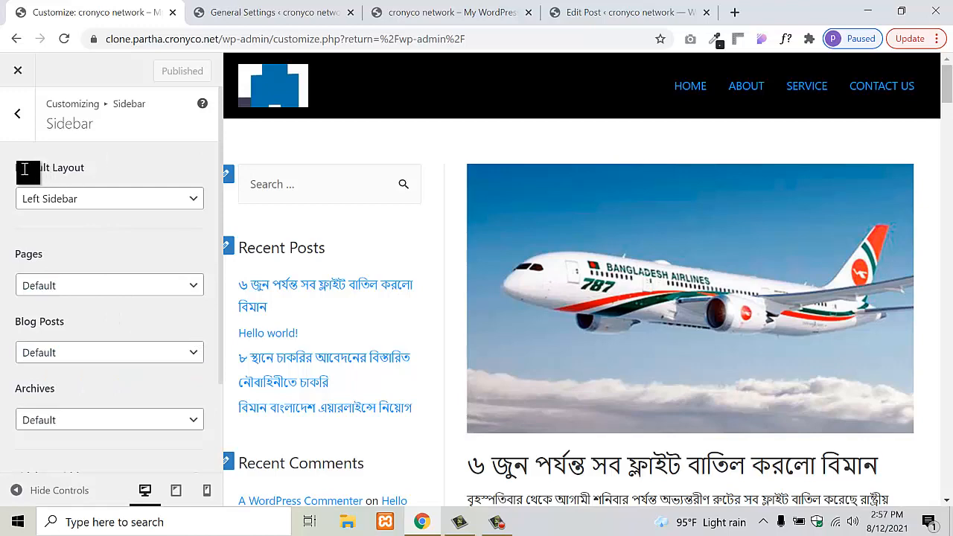
# - Open the first post on the live site, check its sidebar placement and go back to the homepage
pyautogui.click(266, 5)
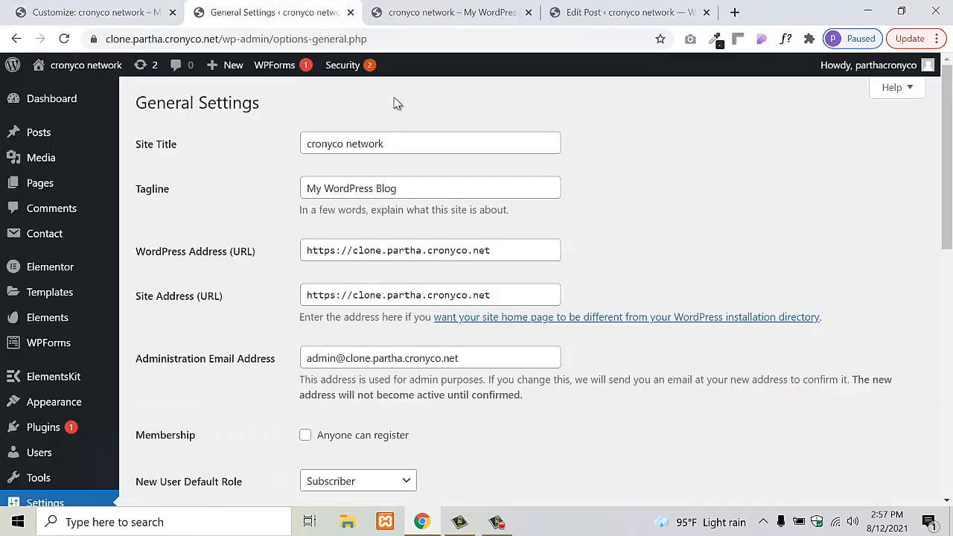
pyautogui.click(432, 9)
pyautogui.scroll(-3, 356, 255)
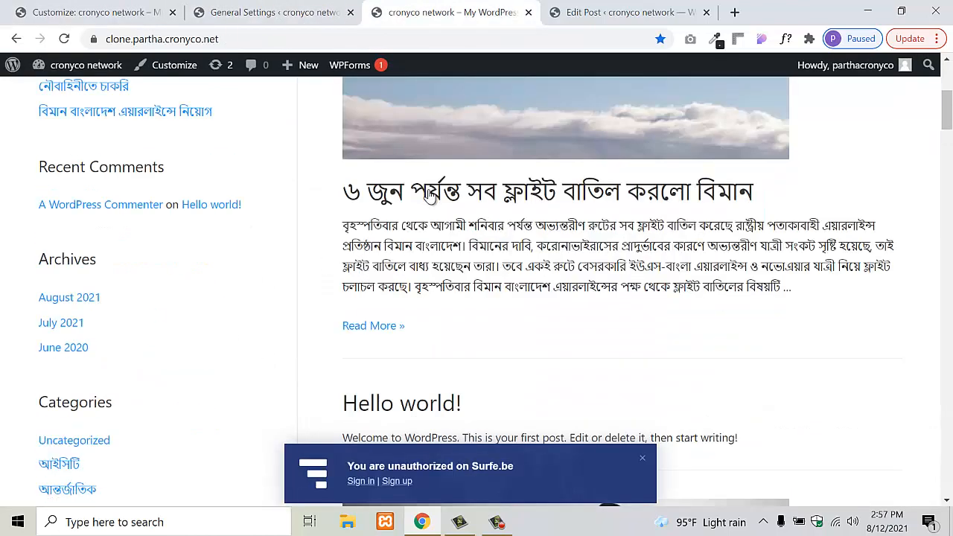
pyautogui.click(430, 195)
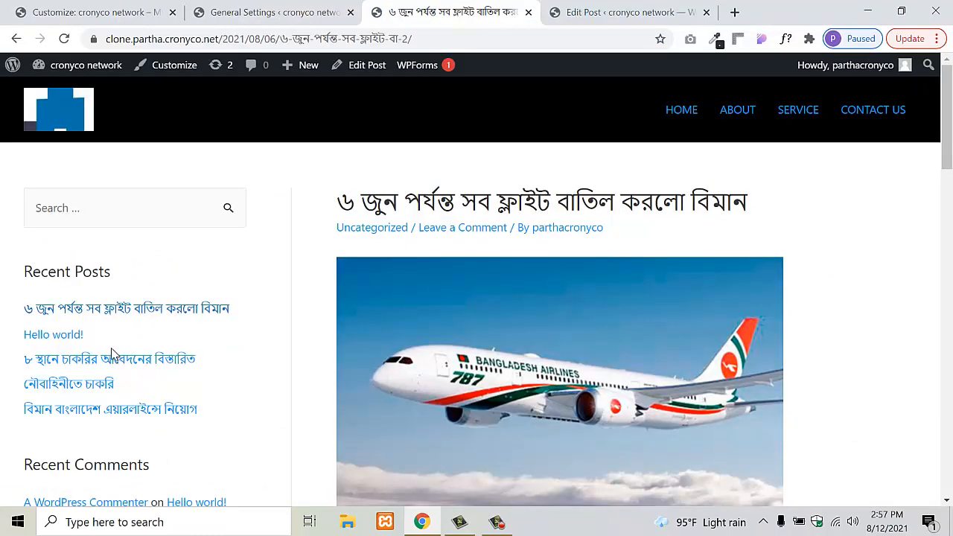
pyautogui.click(72, 121)
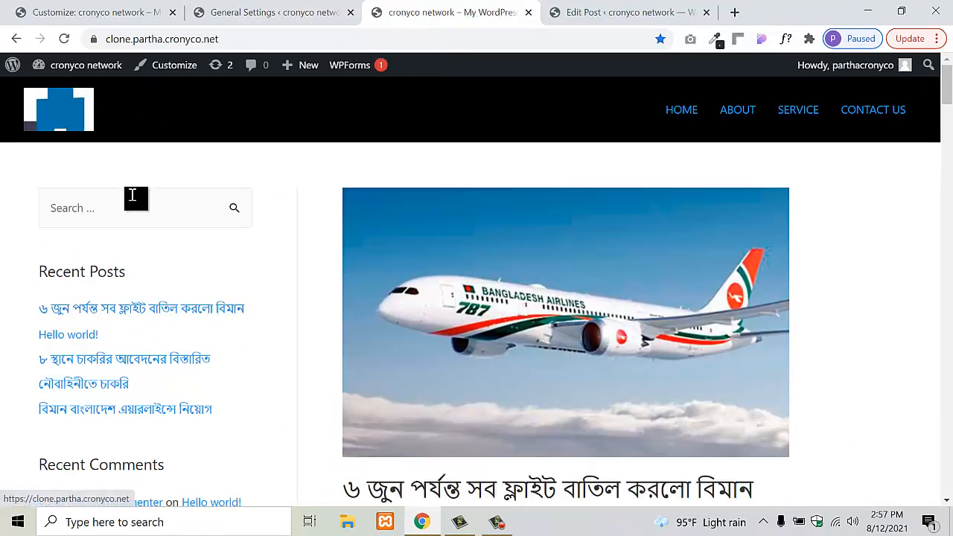
# - Return to the Customizer and try No Sidebar and Right Sidebar as the Pages sidebar layout
pyautogui.click(59, 9)
pyautogui.click(112, 201)
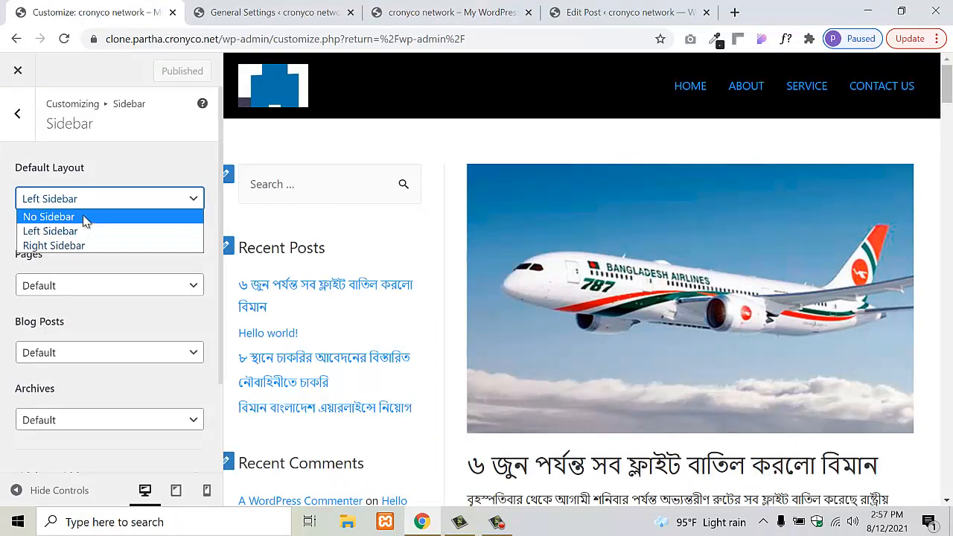
pyautogui.click(126, 178)
pyautogui.scroll(-1, 115, 251)
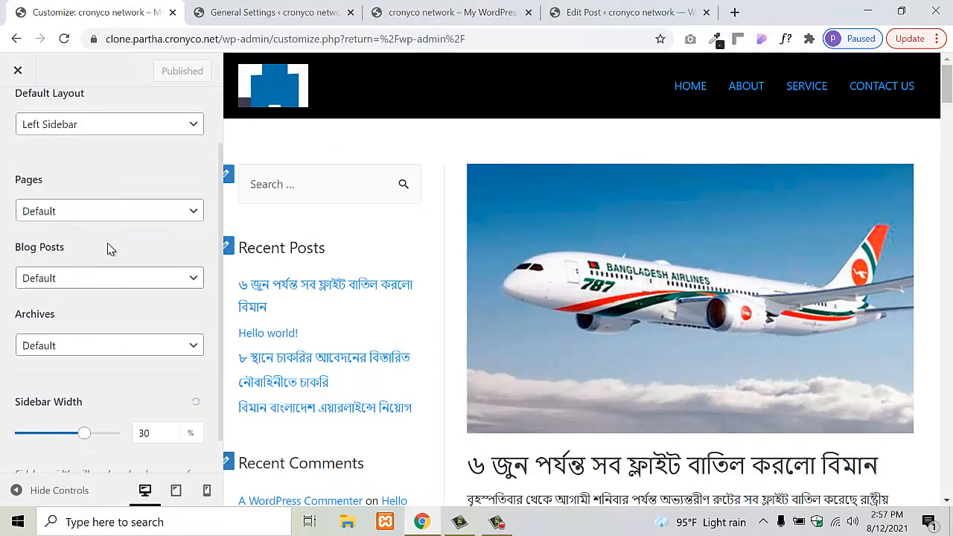
pyautogui.click(95, 216)
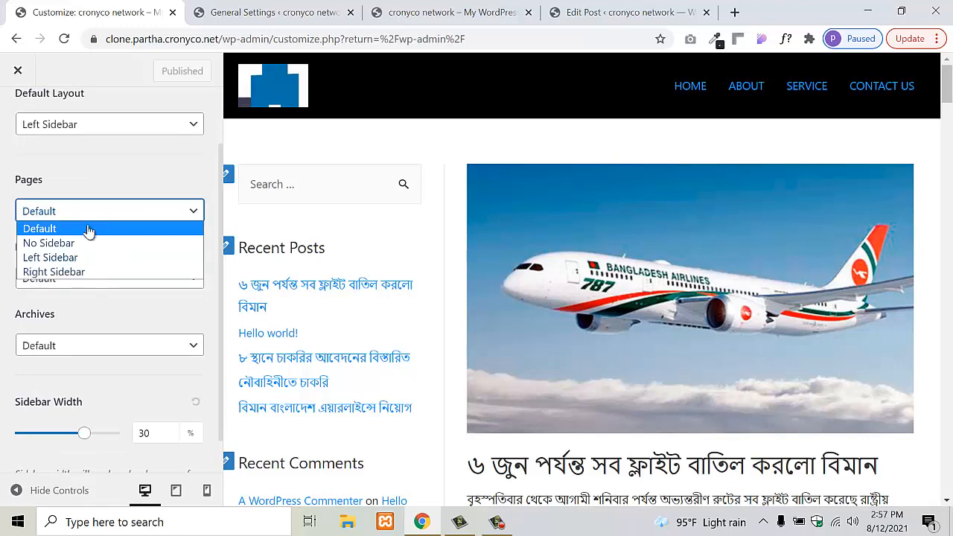
pyautogui.click(85, 244)
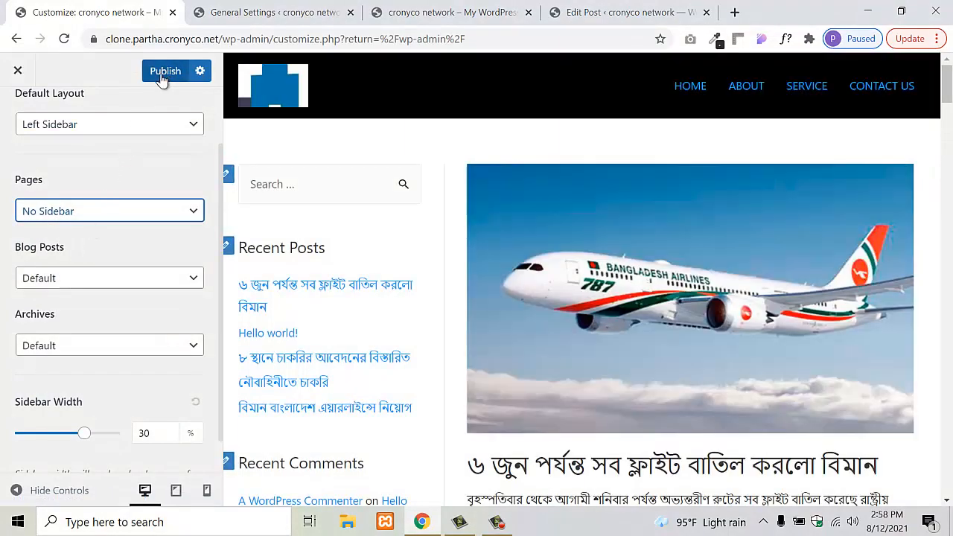
pyautogui.click(78, 216)
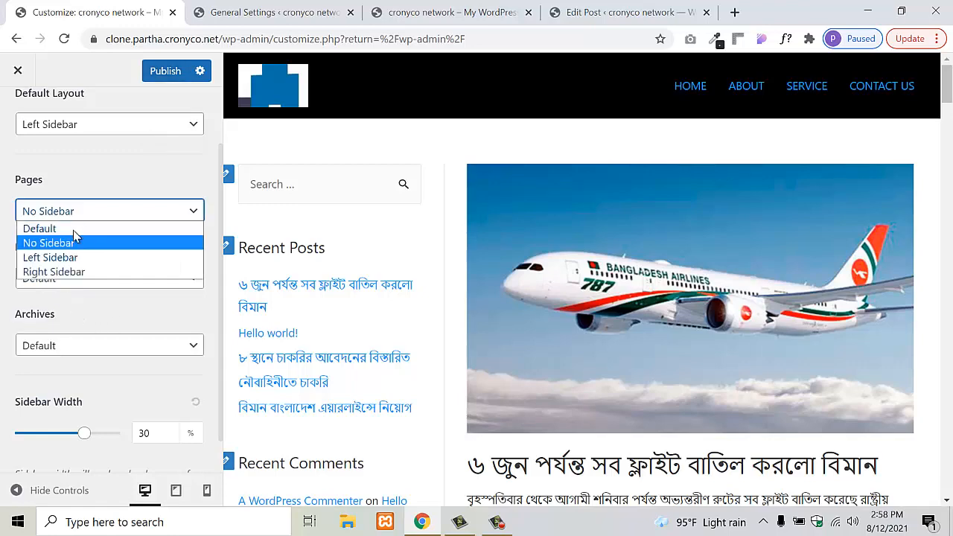
pyautogui.click(72, 272)
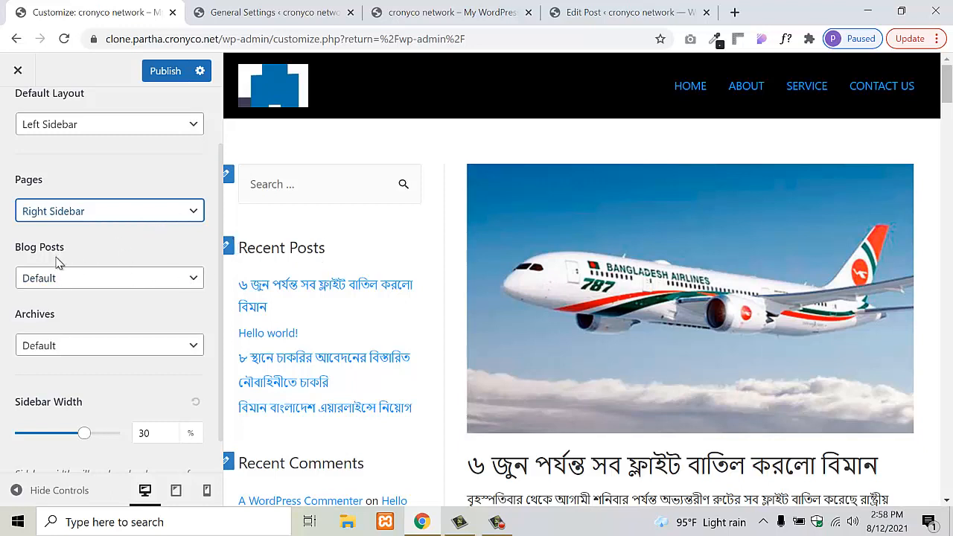
# - Set the sidebar layout to Left Sidebar for Pages and Right Sidebar for Blog Posts, and publish the changes
pyautogui.click(62, 217)
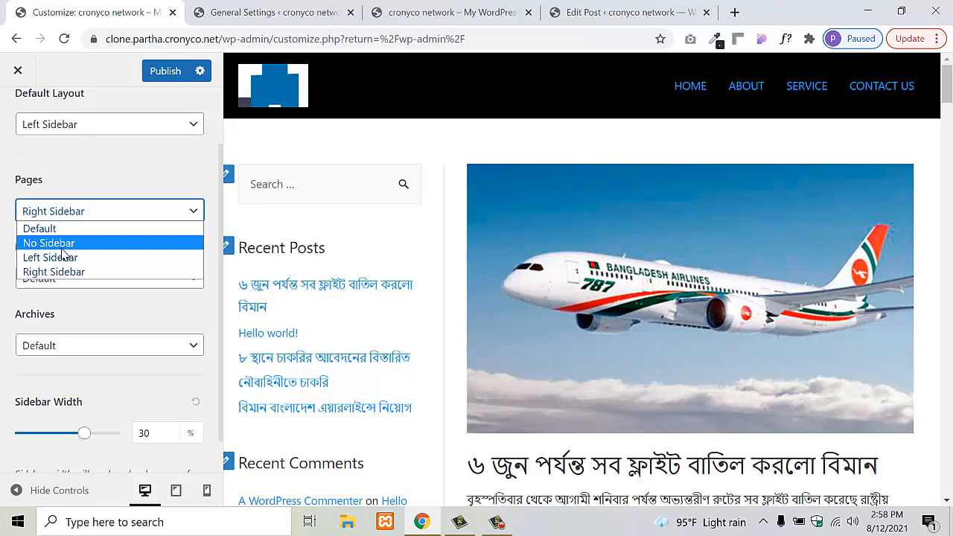
pyautogui.click(66, 258)
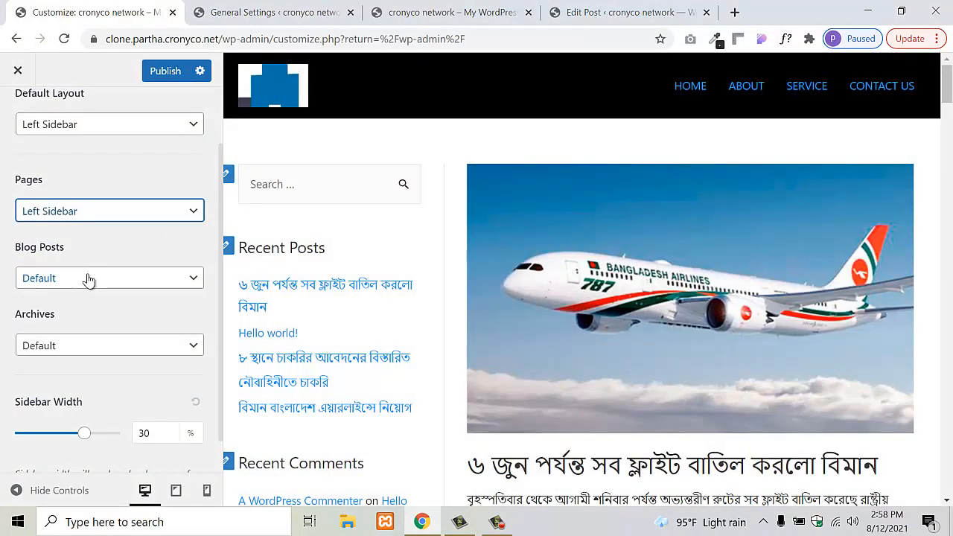
pyautogui.click(87, 281)
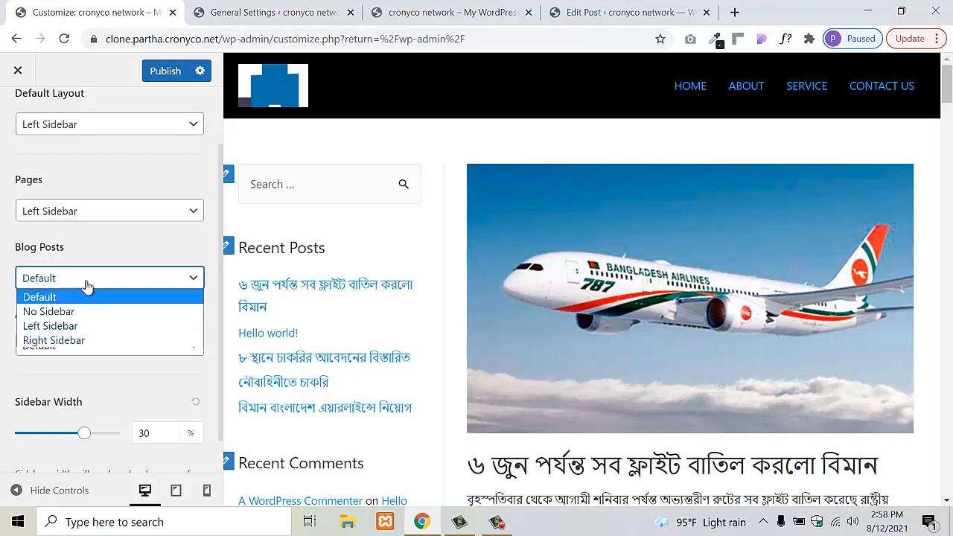
pyautogui.click(64, 340)
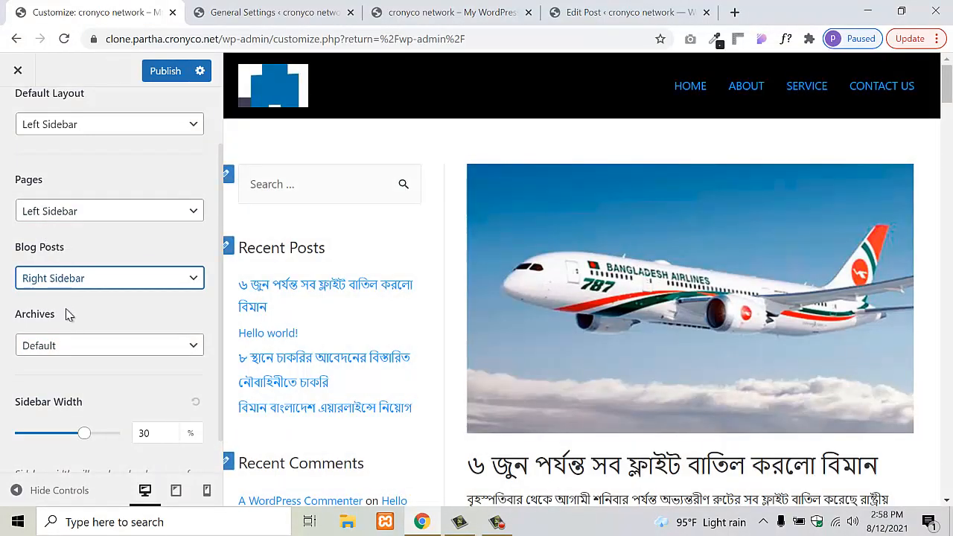
pyautogui.click(168, 73)
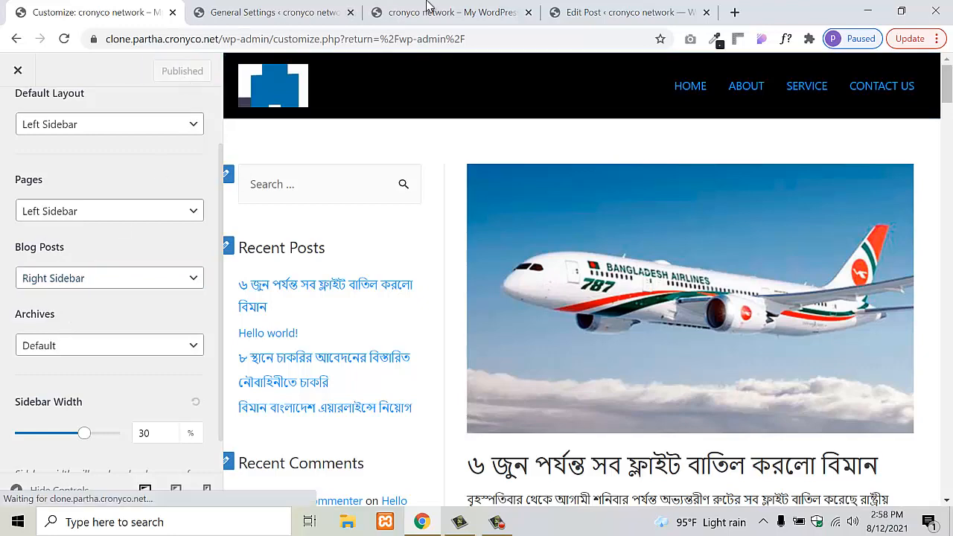
# - Go to the live homepage and open its first post to check the published sidebar placement
pyautogui.click(428, 7)
pyautogui.click(42, 122)
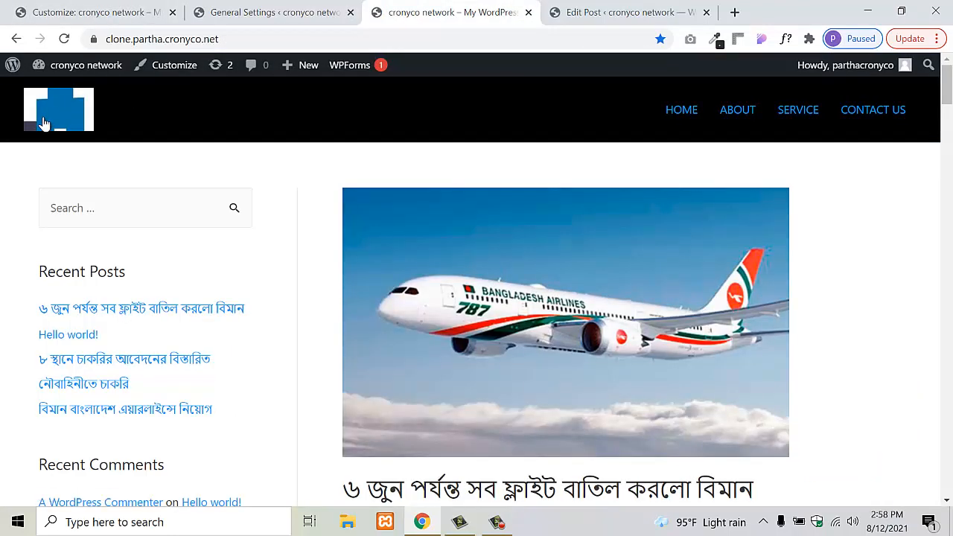
pyautogui.click(82, 137)
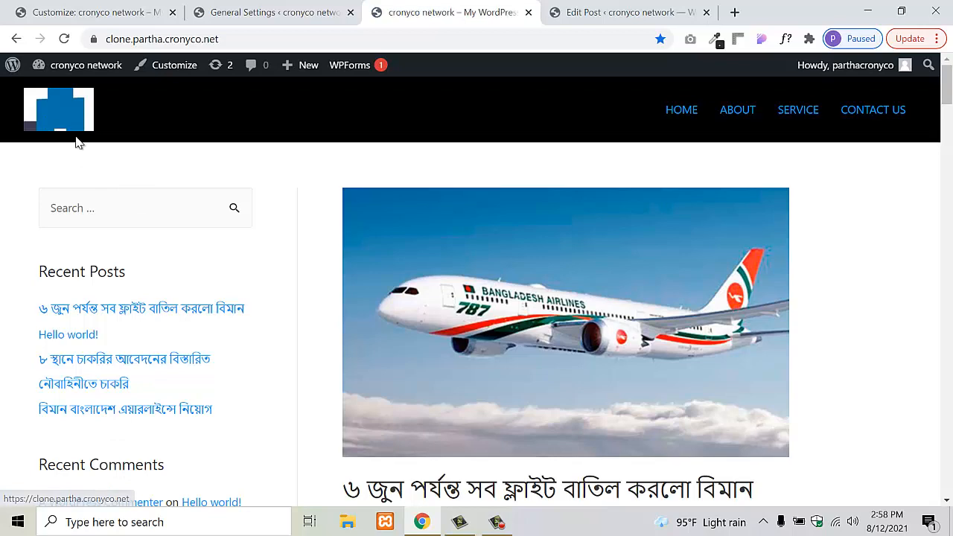
pyautogui.scroll(-2, 504, 340)
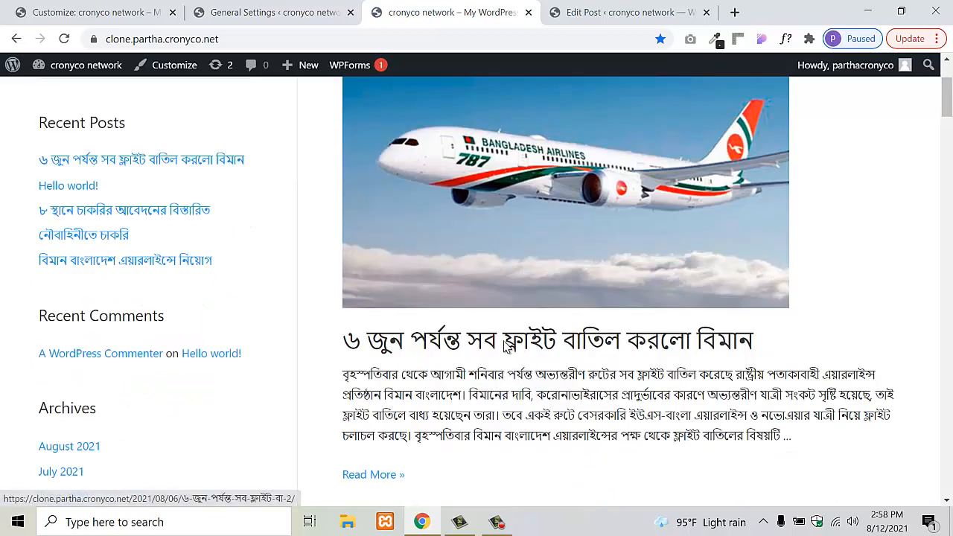
pyautogui.click(505, 344)
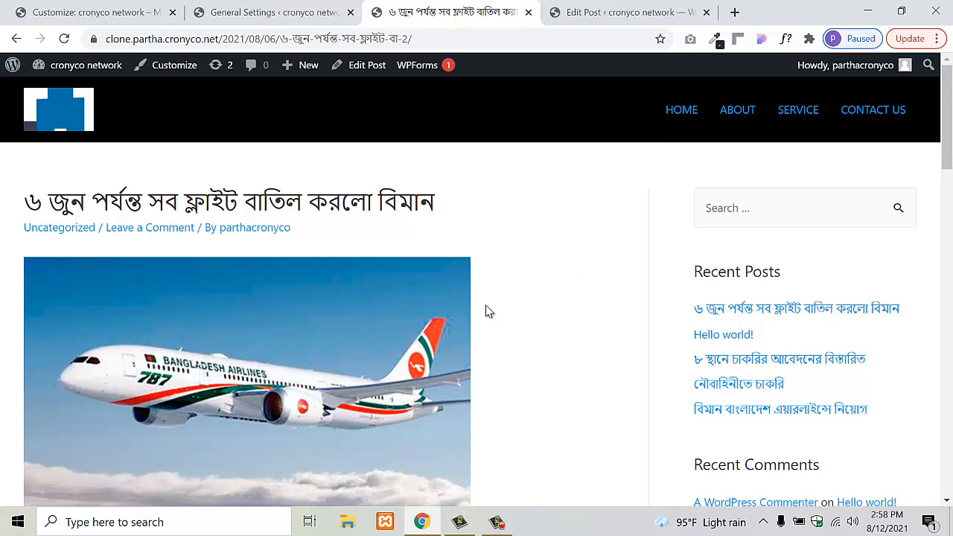
# - Return to the Customizer, set the Blog Posts and Pages sidebar layouts to Default, and publish the changes
pyautogui.click(278, 7)
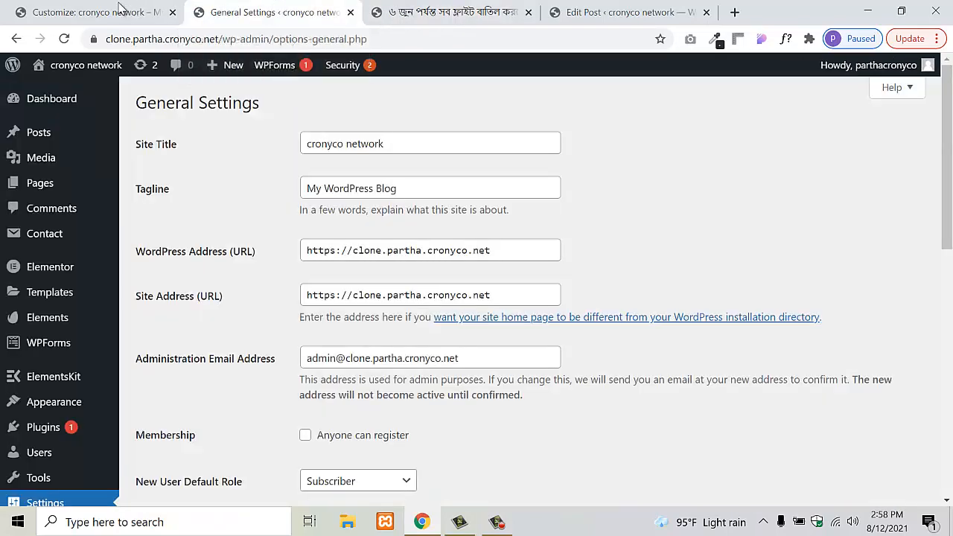
pyautogui.click(119, 7)
pyautogui.click(280, 8)
pyautogui.hotkey('ctrl', 'shift', 'Tab')
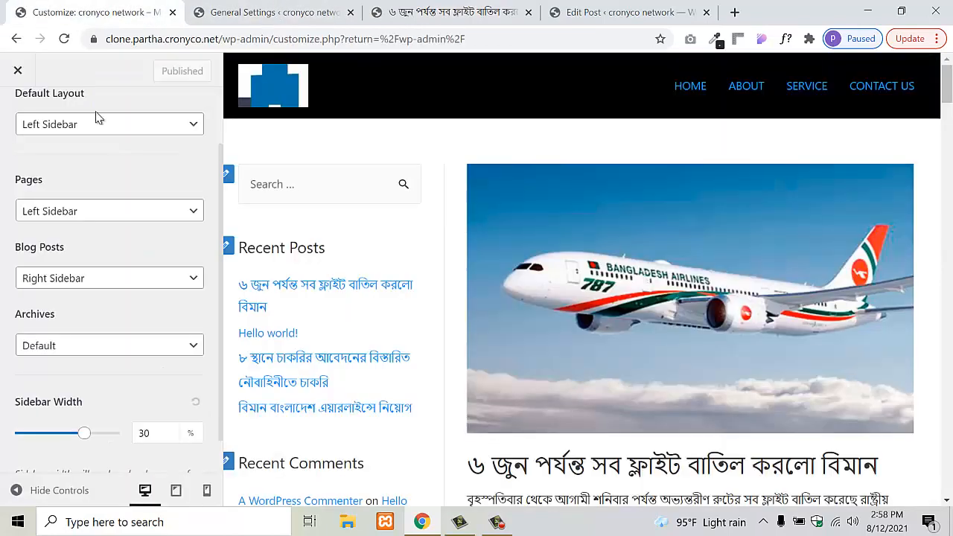
pyautogui.click(67, 283)
pyautogui.click(64, 298)
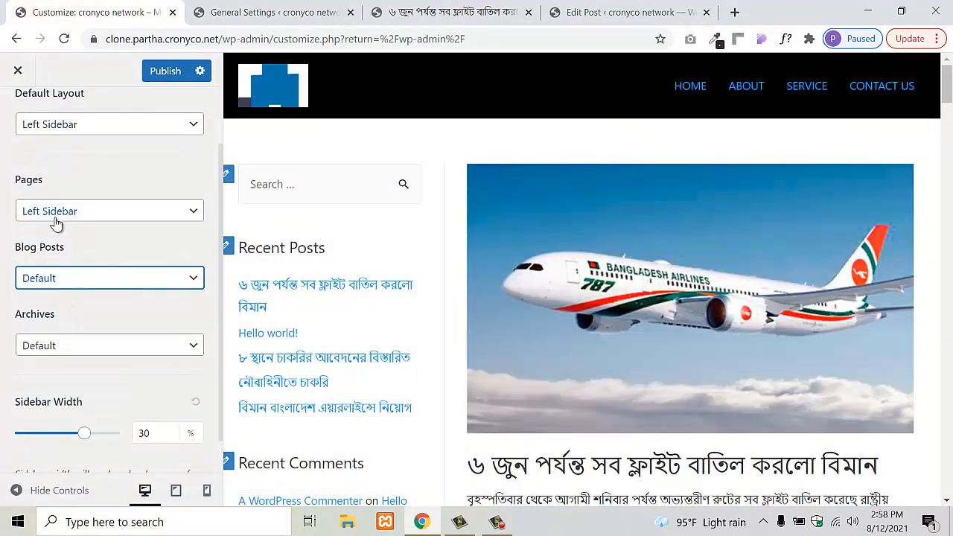
pyautogui.click(58, 216)
pyautogui.click(40, 229)
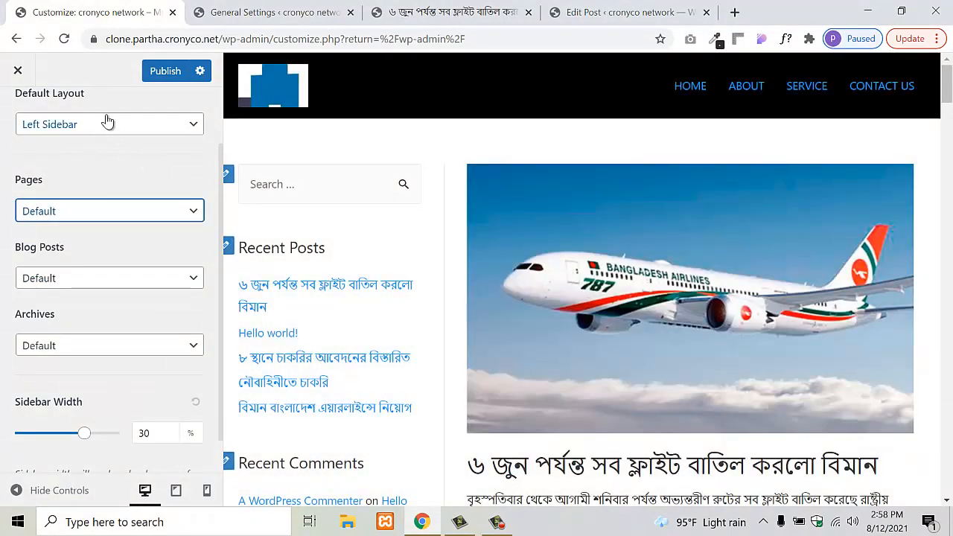
pyautogui.scroll(2, 142, 128)
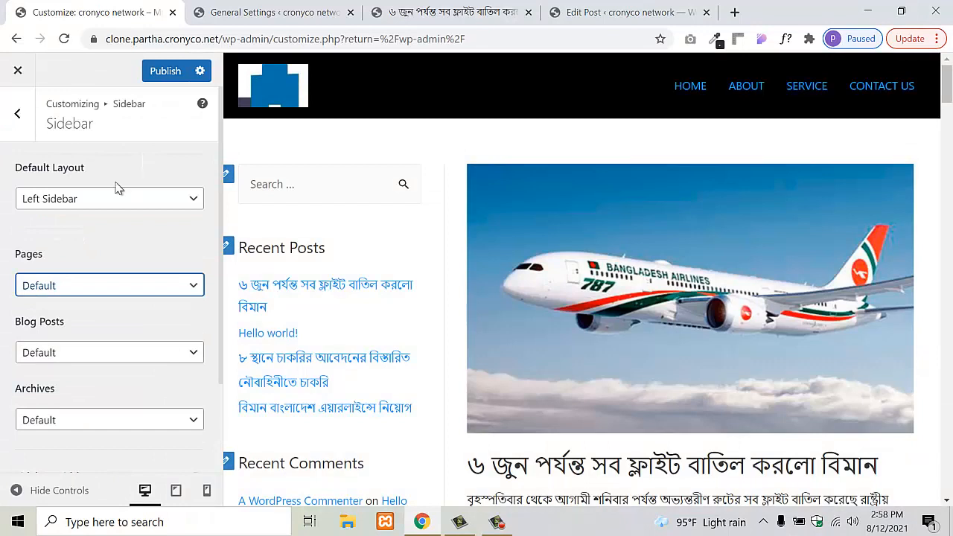
pyautogui.click(157, 79)
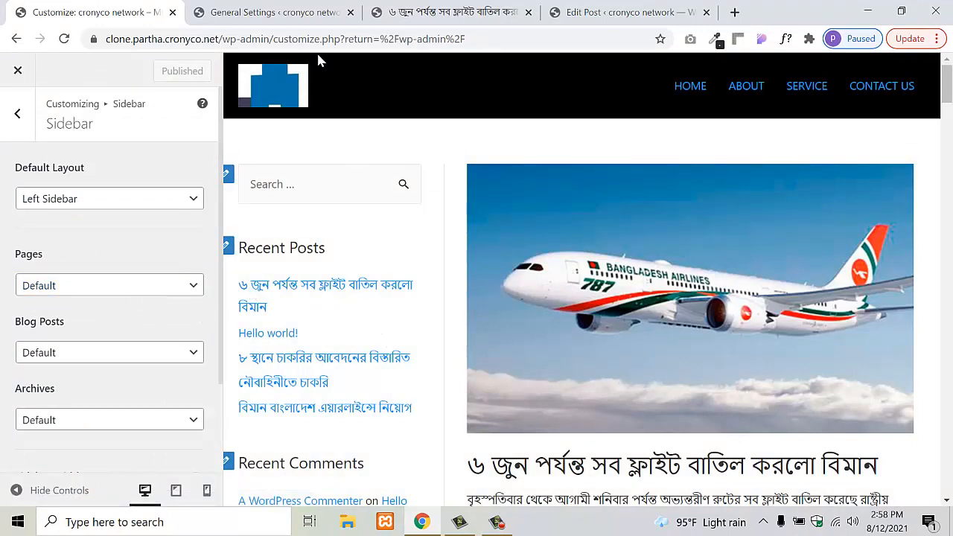
# - Create a new page from the WordPress admin and title it "blog"
pyautogui.click(300, 8)
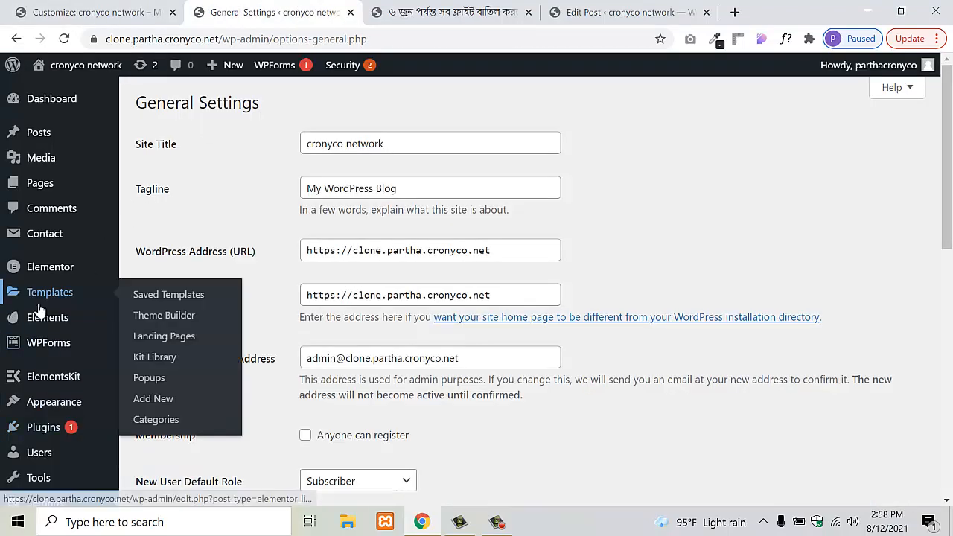
pyautogui.click(497, 522)
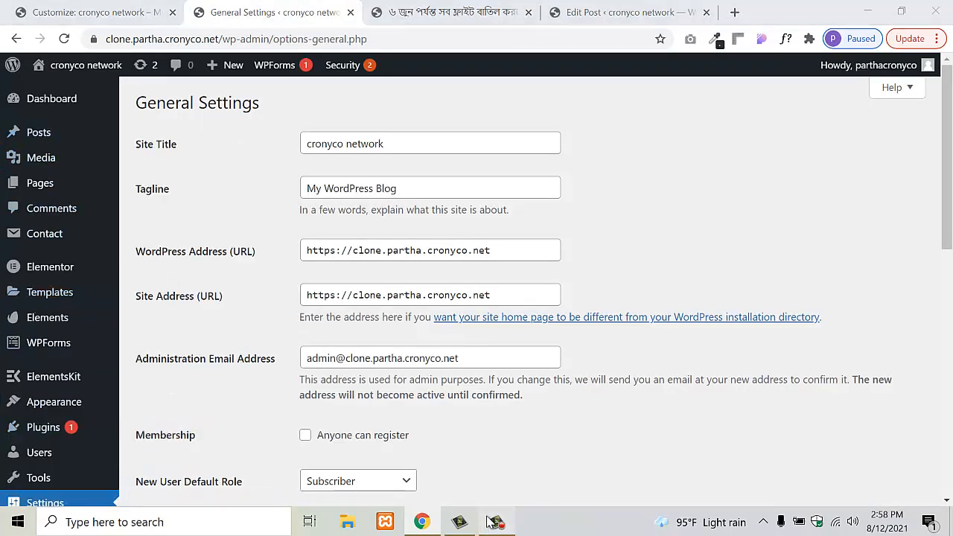
pyautogui.click(901, 469)
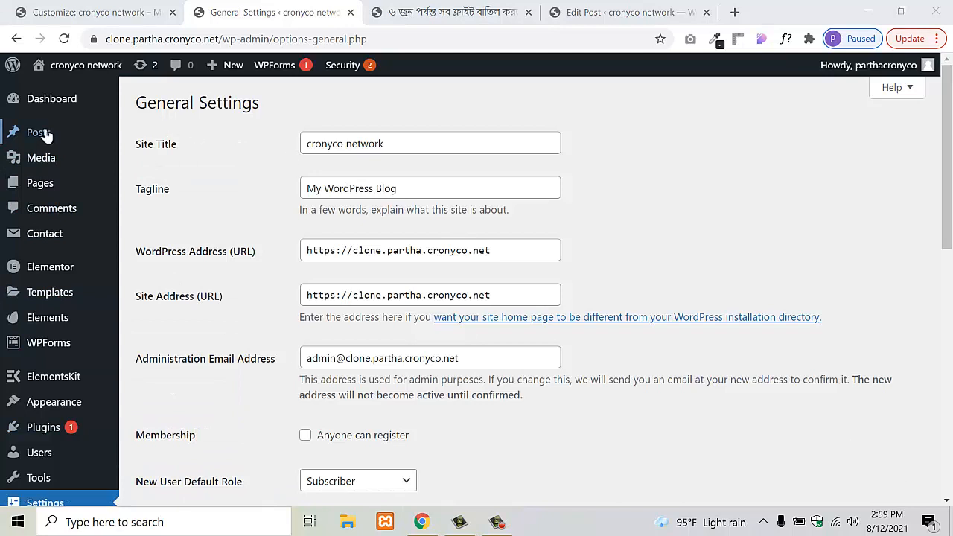
pyautogui.click(153, 218)
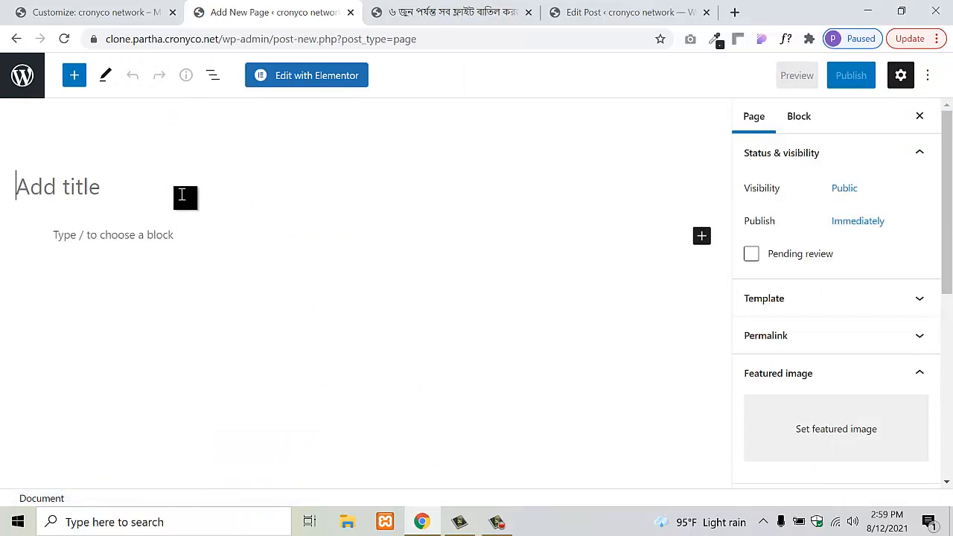
pyautogui.write('n')
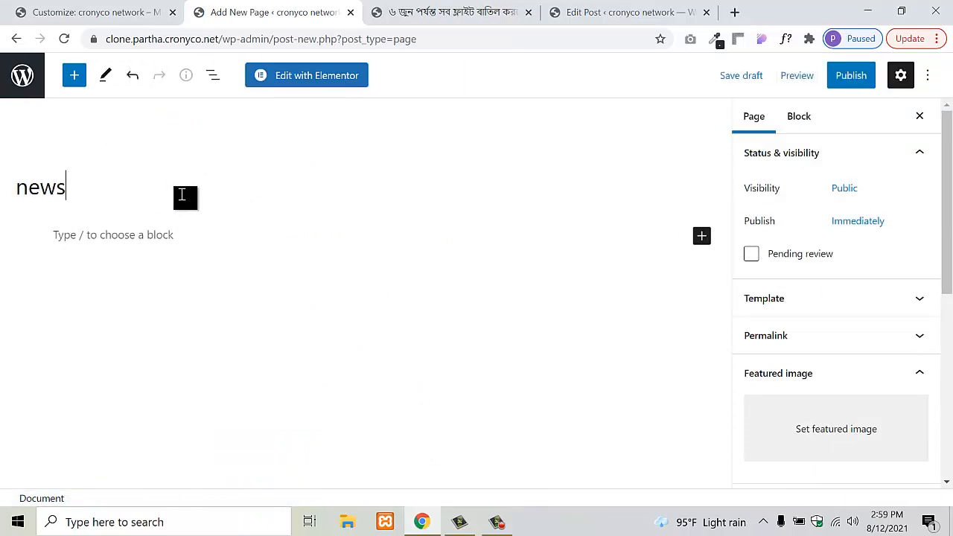
pyautogui.write('ew')
pyautogui.press('BackSpace')
pyautogui.press('BackSpace')
pyautogui.press('BackSpace')
pyautogui.write('blog')
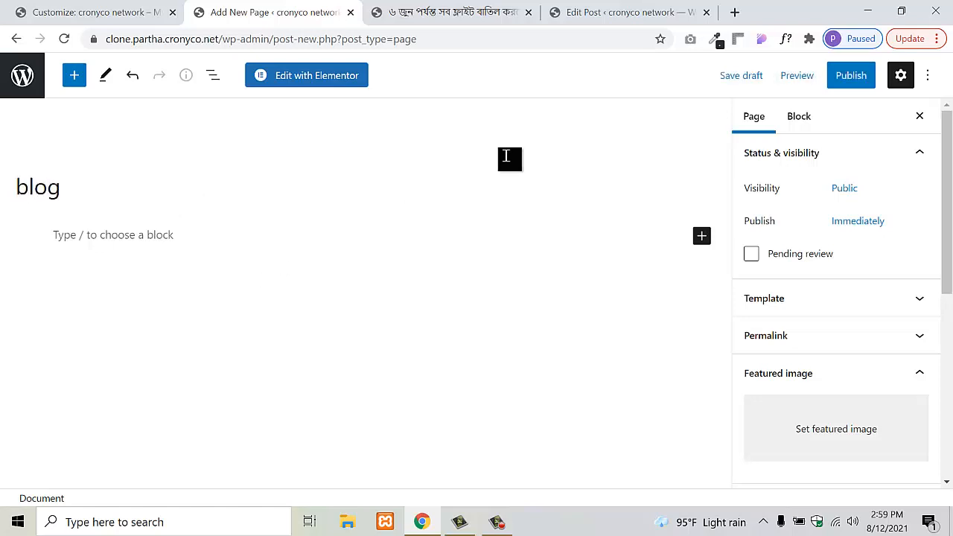
# - Publish the new blog page and close the publish confirmation
pyautogui.click(843, 88)
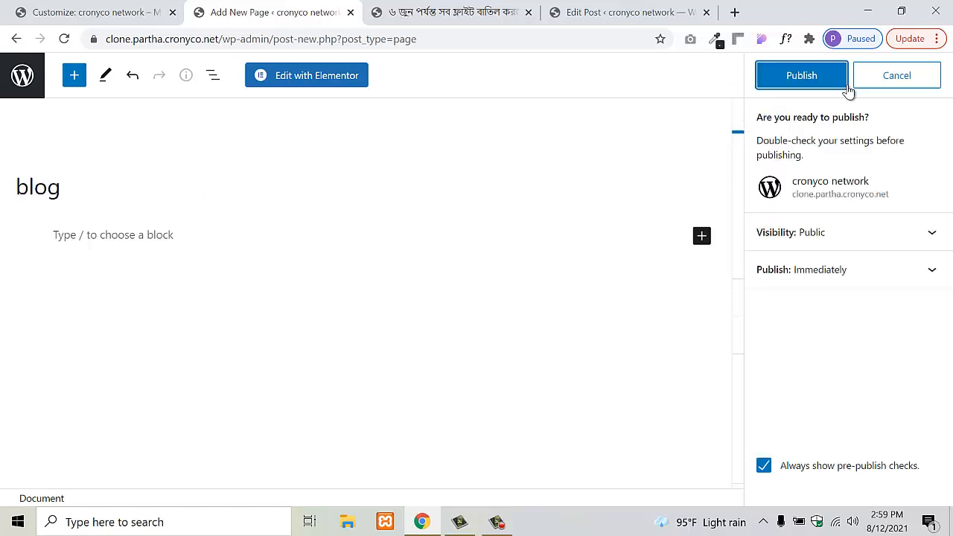
pyautogui.click(792, 77)
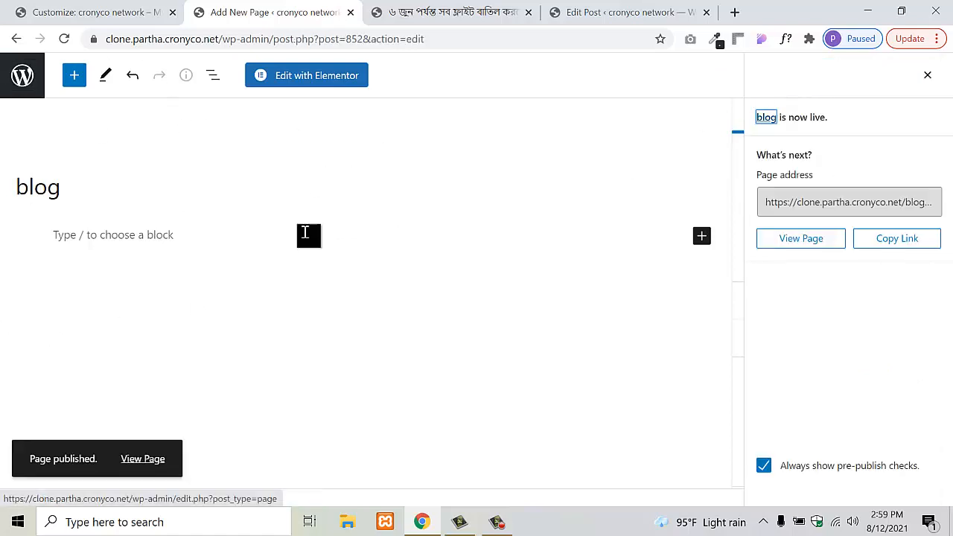
pyautogui.click(927, 75)
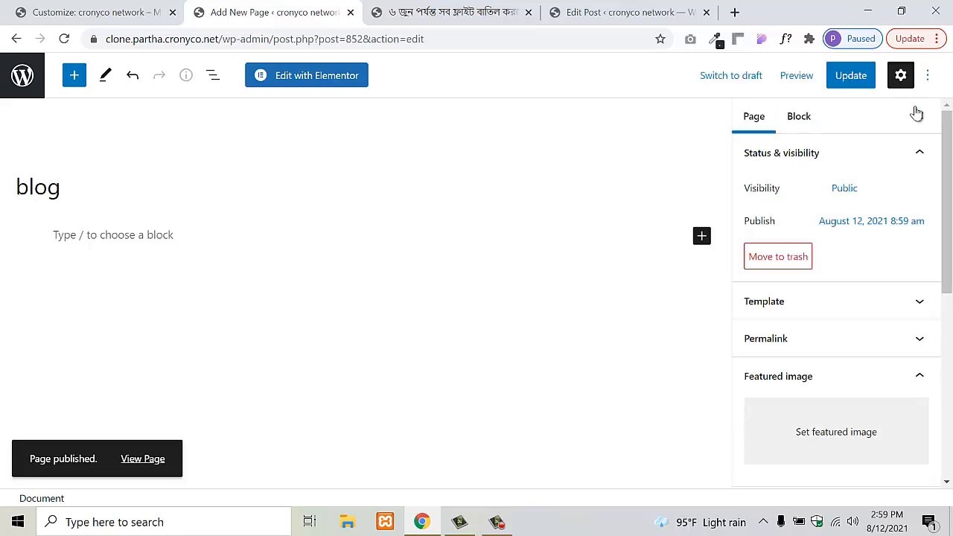
# - Examine the Sidebar choices in the blog page's Astra Settings against the Customizer's sidebar options, leaving Customizer Setting selected
pyautogui.scroll(-3, 846, 342)
pyautogui.scroll(-3, 846, 346)
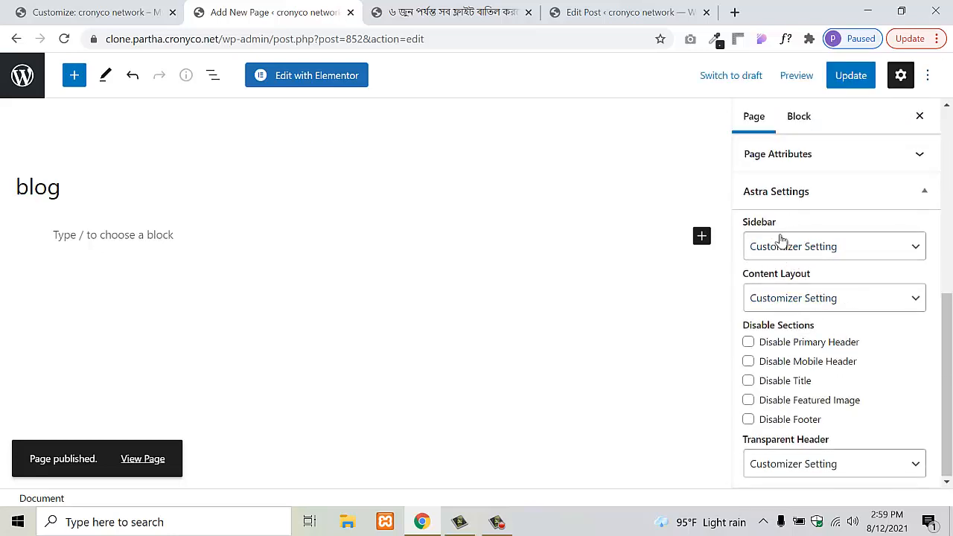
pyautogui.click(59, 11)
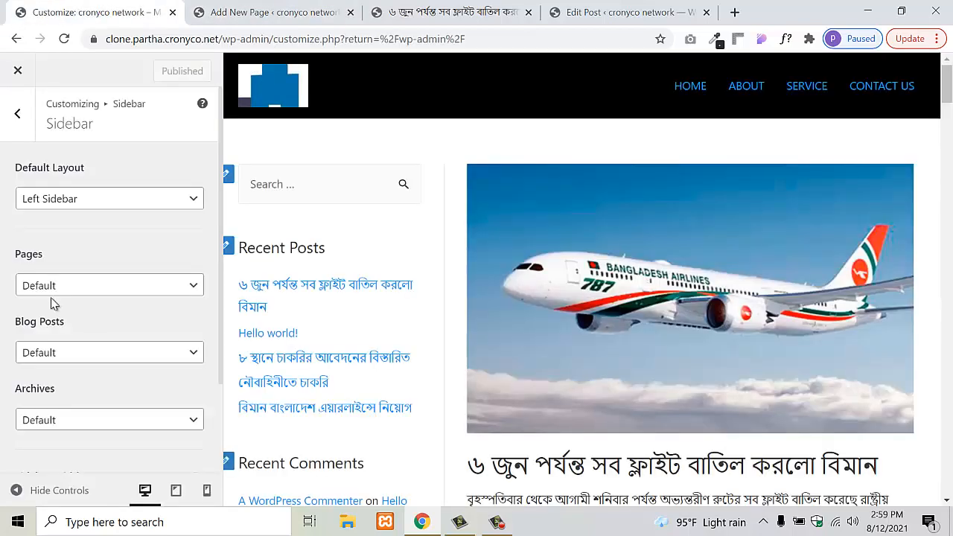
pyautogui.click(255, 6)
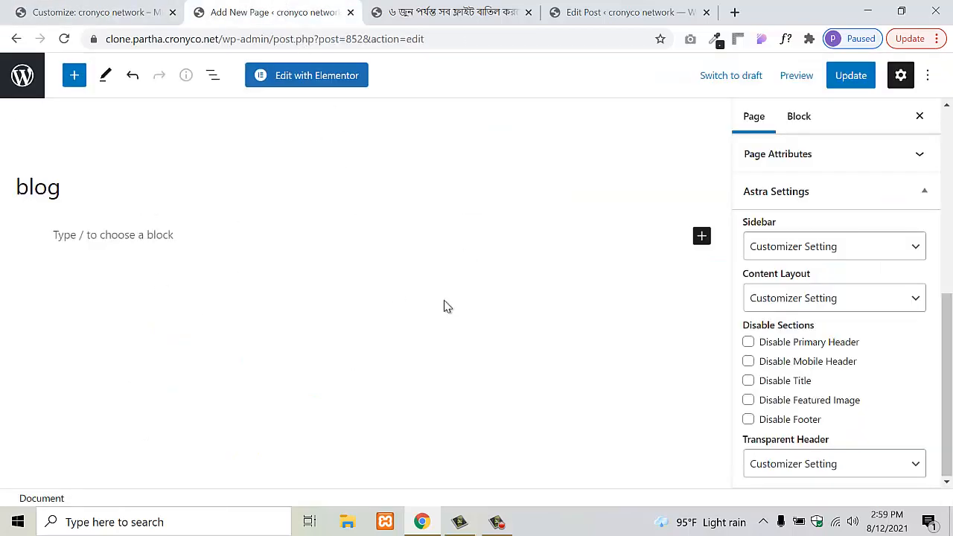
pyautogui.click(809, 254)
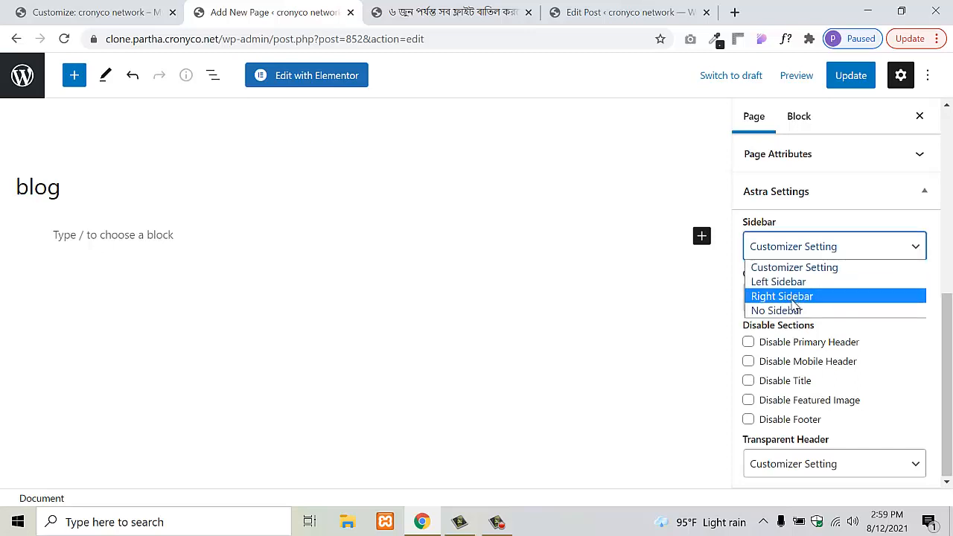
pyautogui.click(624, 463)
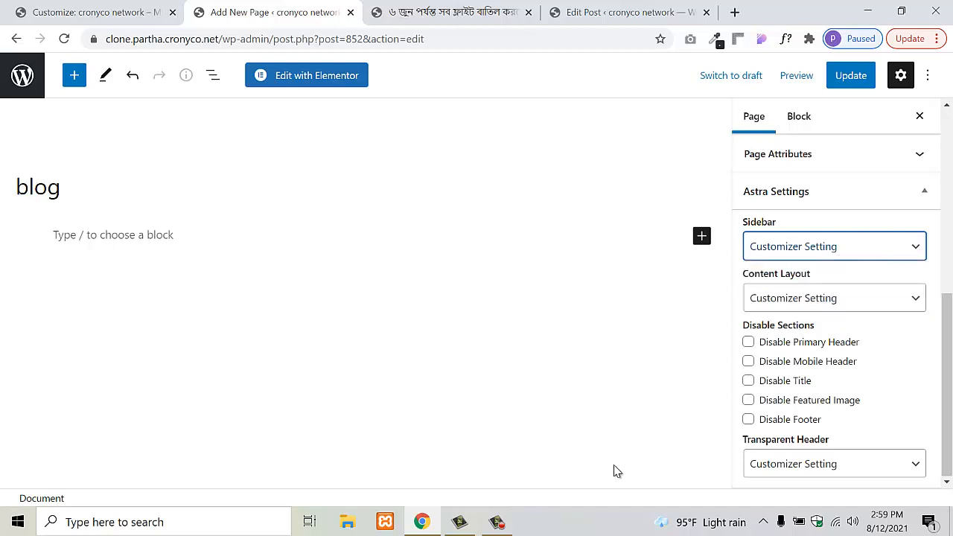
pyautogui.click(616, 470)
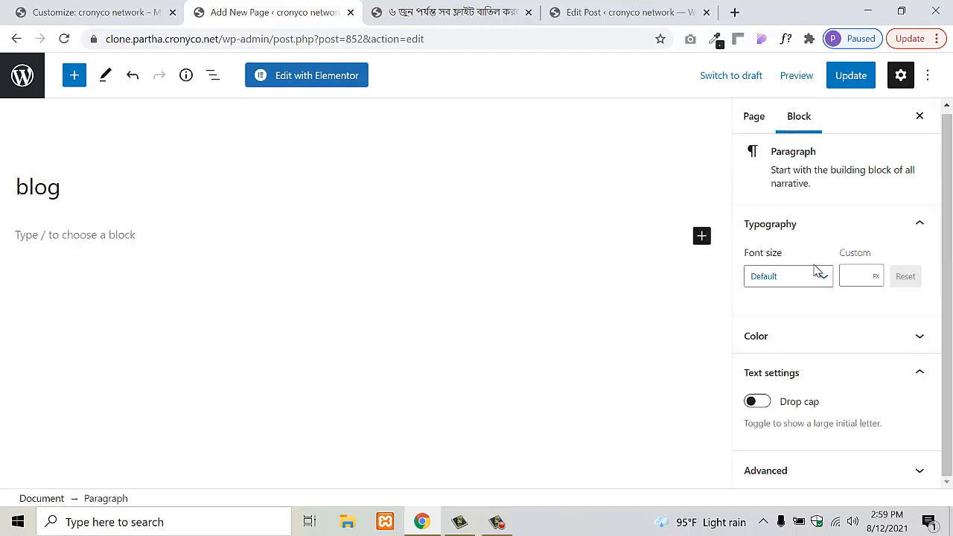
pyautogui.click(792, 481)
pyautogui.scroll(3, 834, 436)
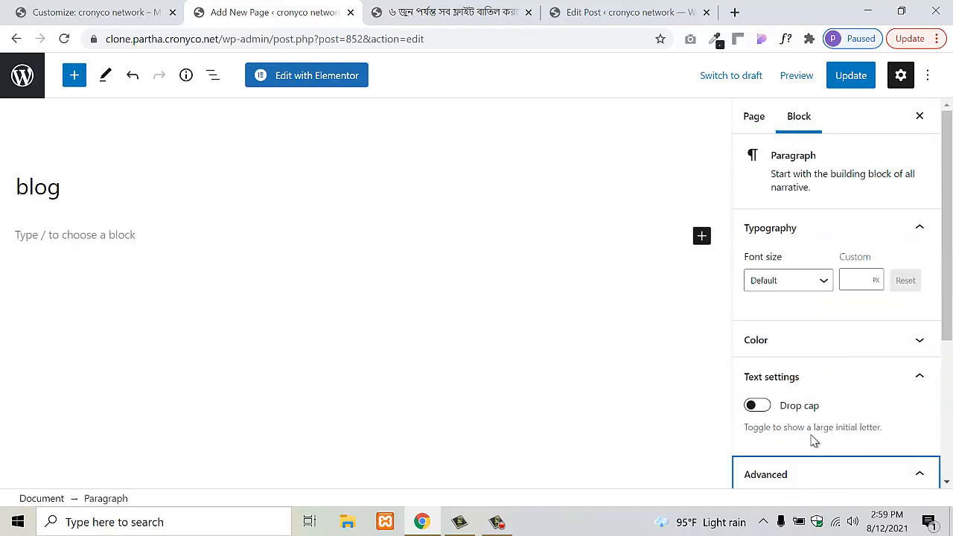
pyautogui.click(532, 352)
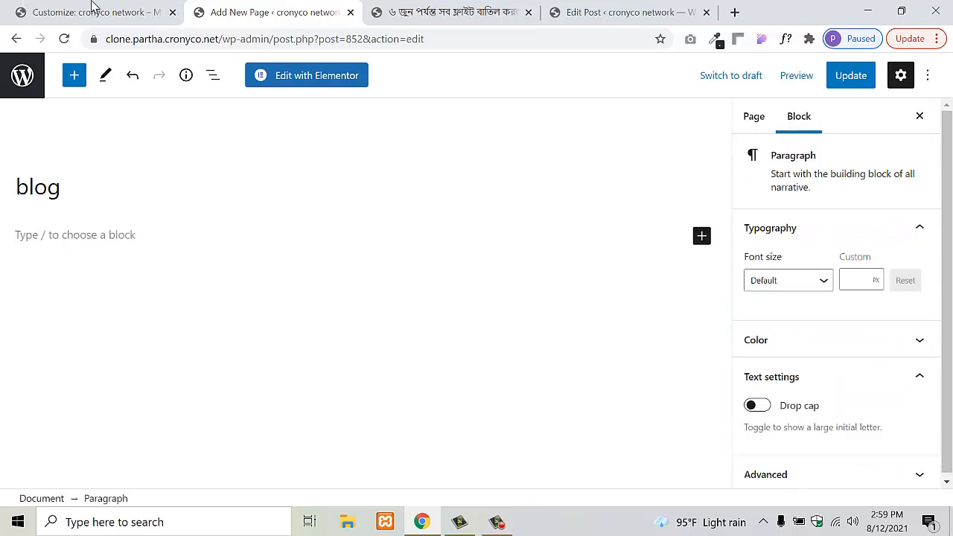
# - Go back to the Customizer and look through the sidebar's Default Layout choices, leaving Left Sidebar selected
pyautogui.click(93, 9)
pyautogui.scroll(-2, 109, 403)
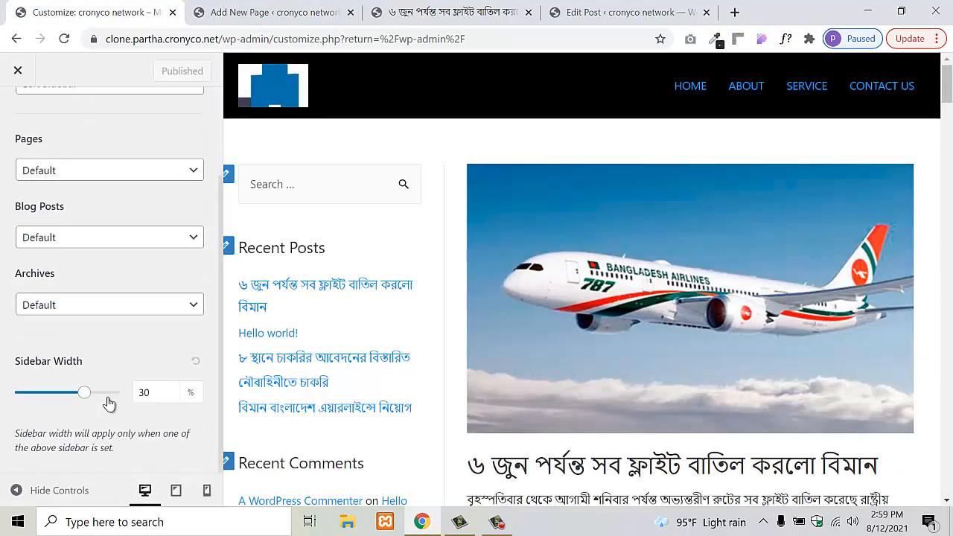
pyautogui.scroll(2, 110, 403)
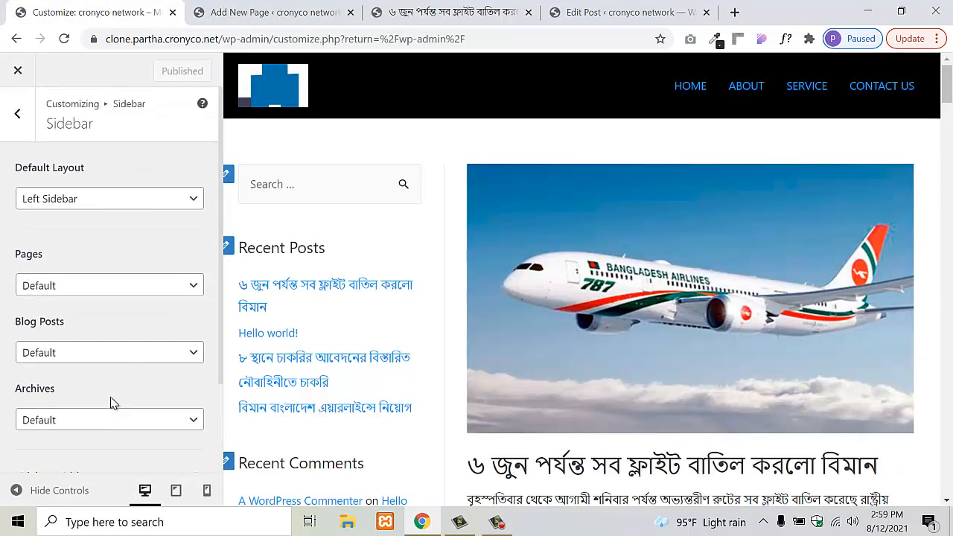
pyautogui.click(114, 201)
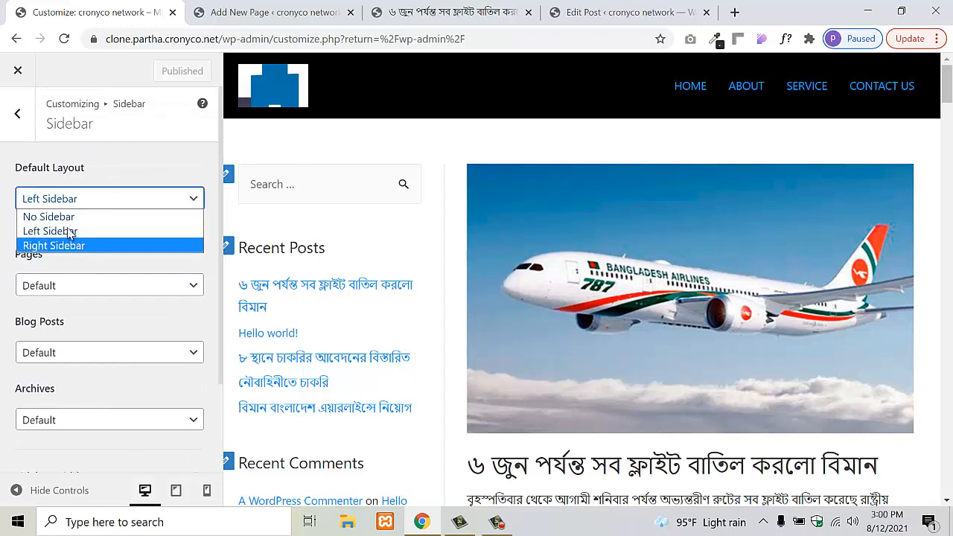
pyautogui.click(95, 269)
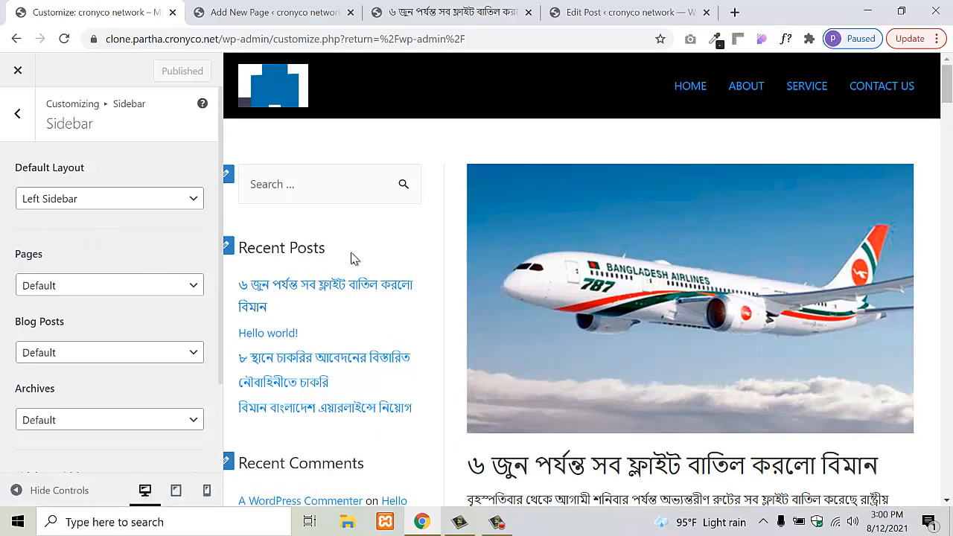
pyautogui.click(132, 209)
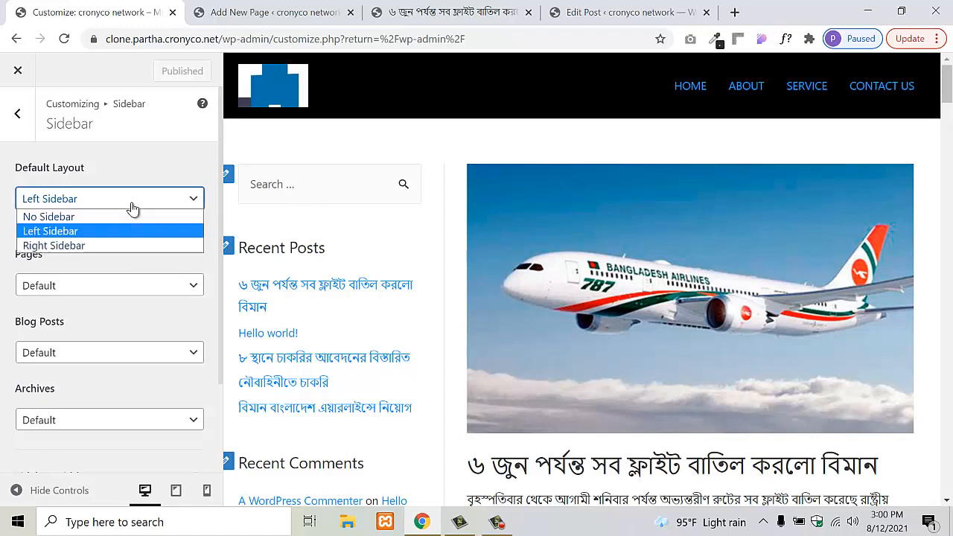
pyautogui.click(111, 267)
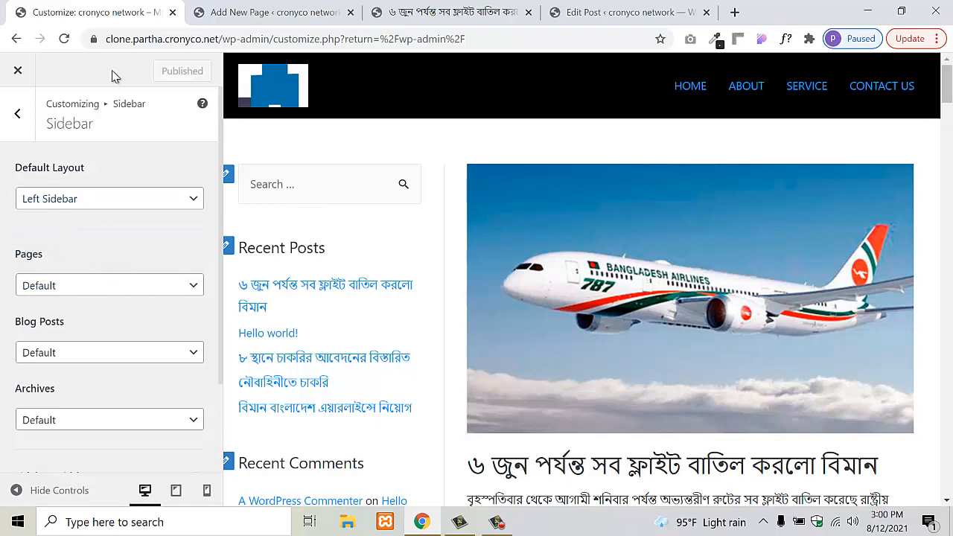
# - Close the blog page's editor without saving further changes and return to the Customizer's Sidebar settings
pyautogui.click(304, 9)
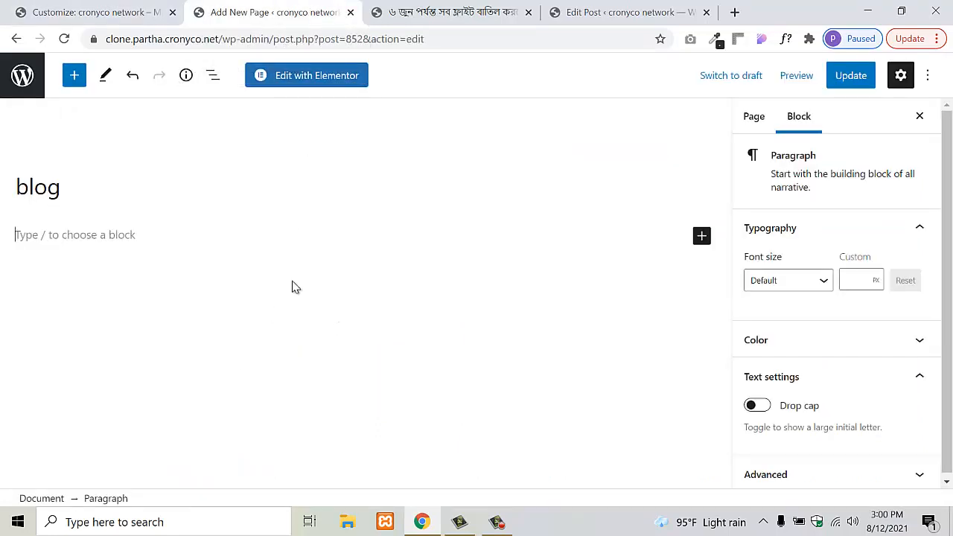
pyautogui.click(393, 7)
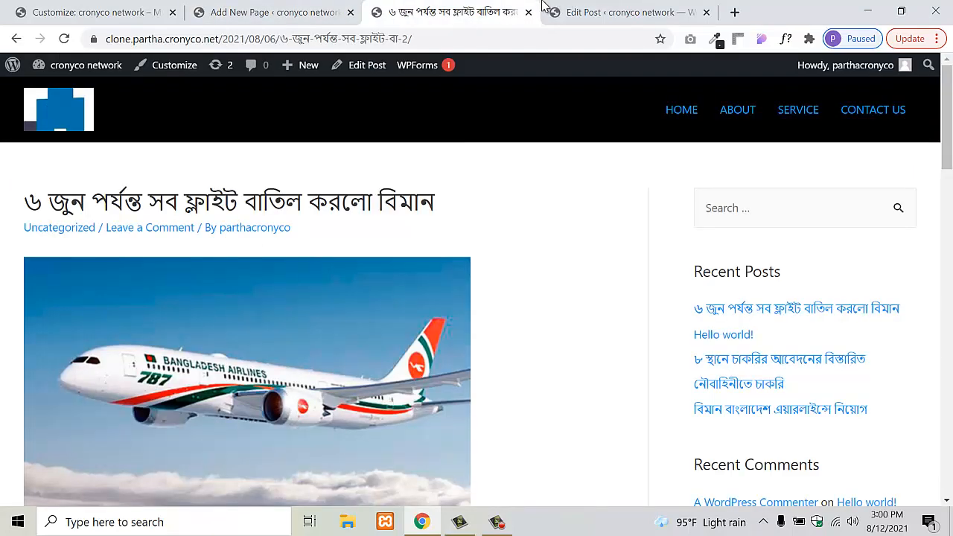
pyautogui.click(313, 7)
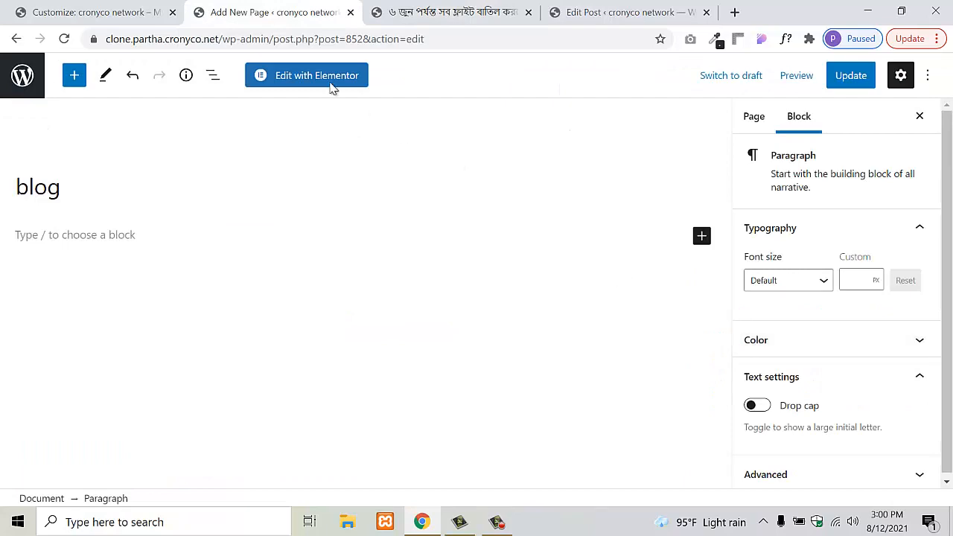
pyautogui.click(350, 12)
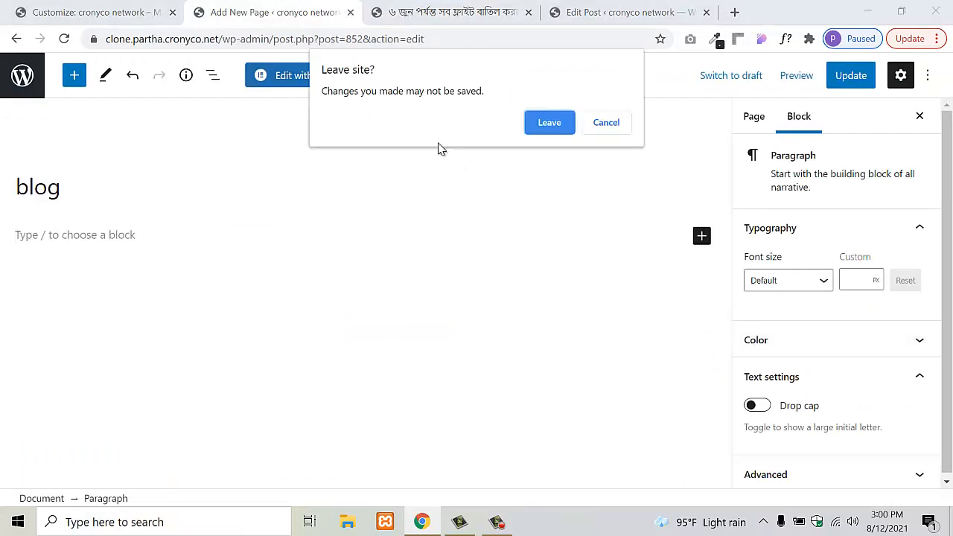
pyautogui.click(544, 123)
pyautogui.click(44, 6)
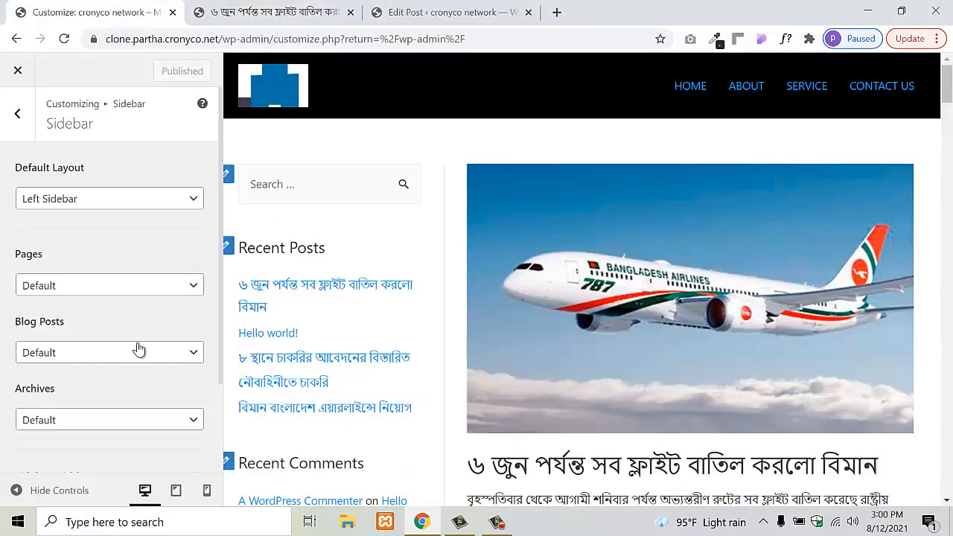
# - Try widening the sidebar to 50% in the Customizer preview
pyautogui.scroll(-2, 134, 346)
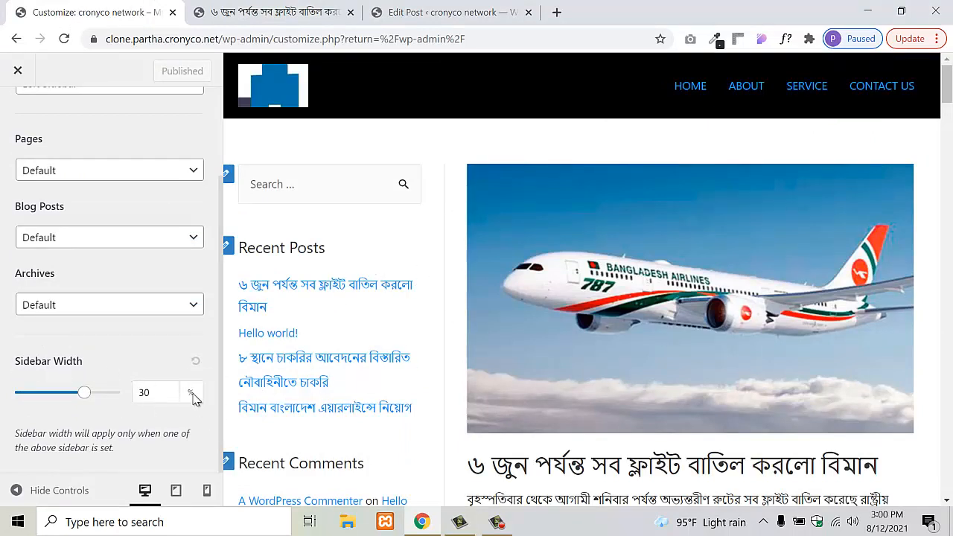
pyautogui.moveTo(85, 398); pyautogui.dragTo(147, 411)
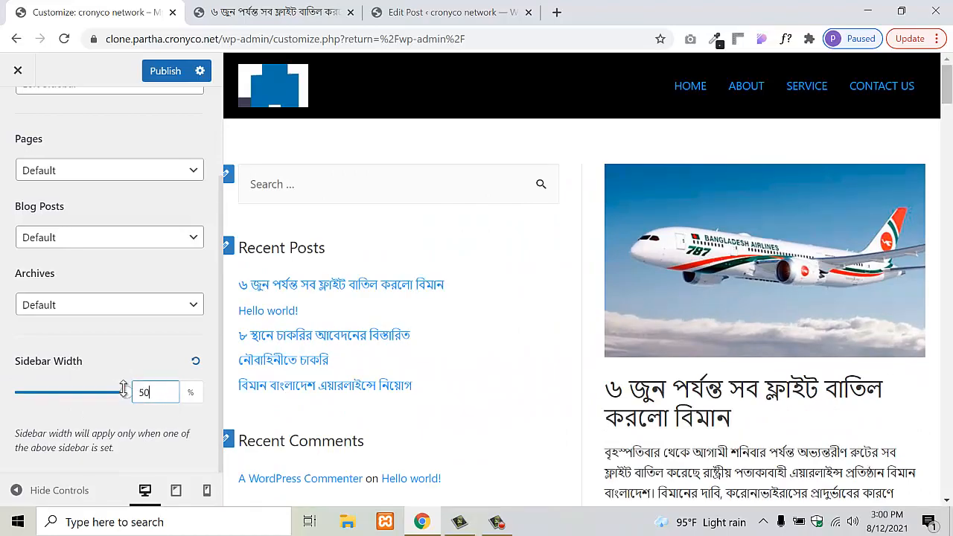
# - Set the Sidebar Width to 30%, publish the change and dismiss the Surfe.be notice
pyautogui.doubleClick(138, 391)
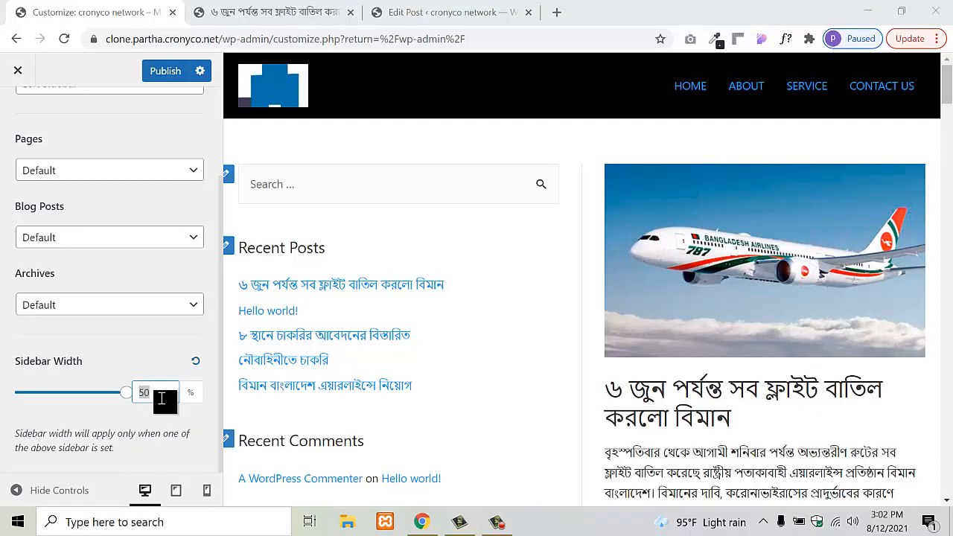
pyautogui.click(161, 399)
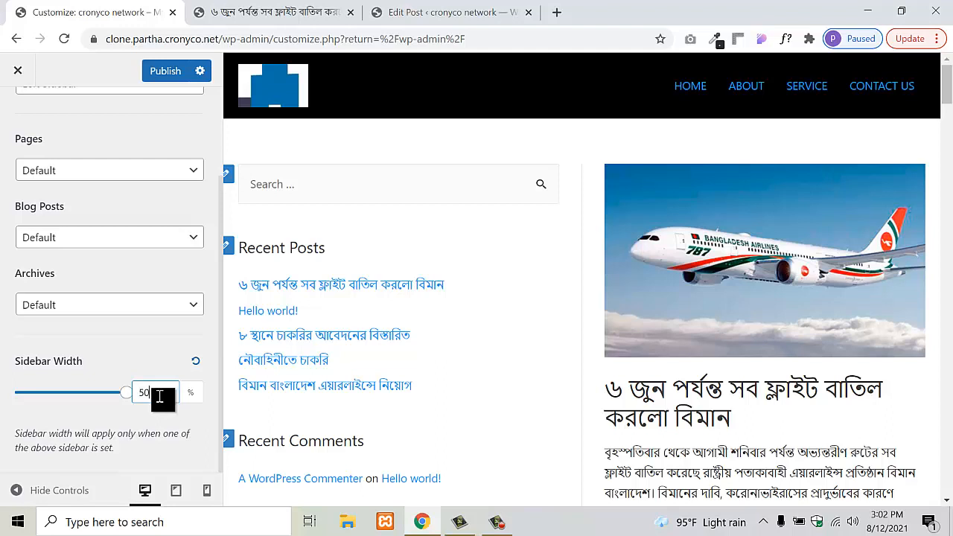
pyautogui.doubleClick(160, 398)
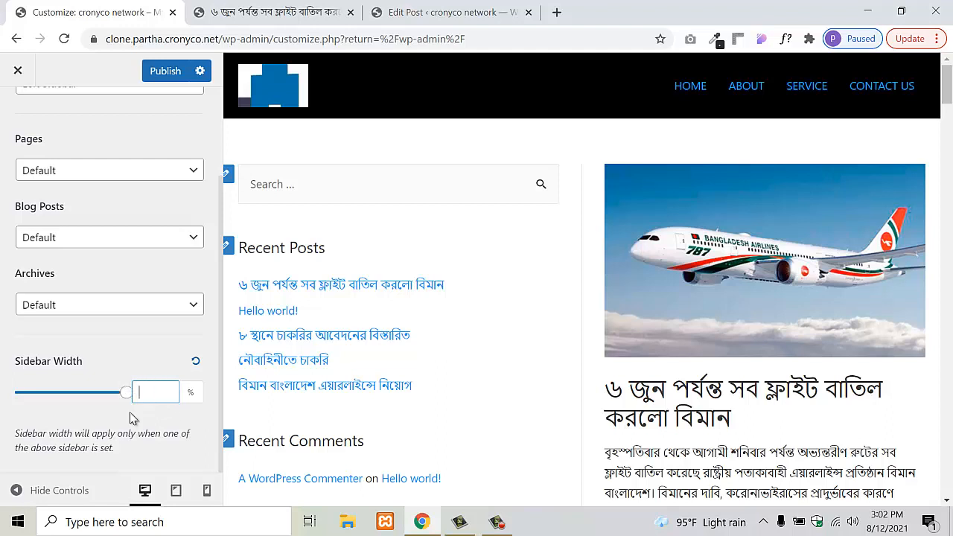
pyautogui.write('30')
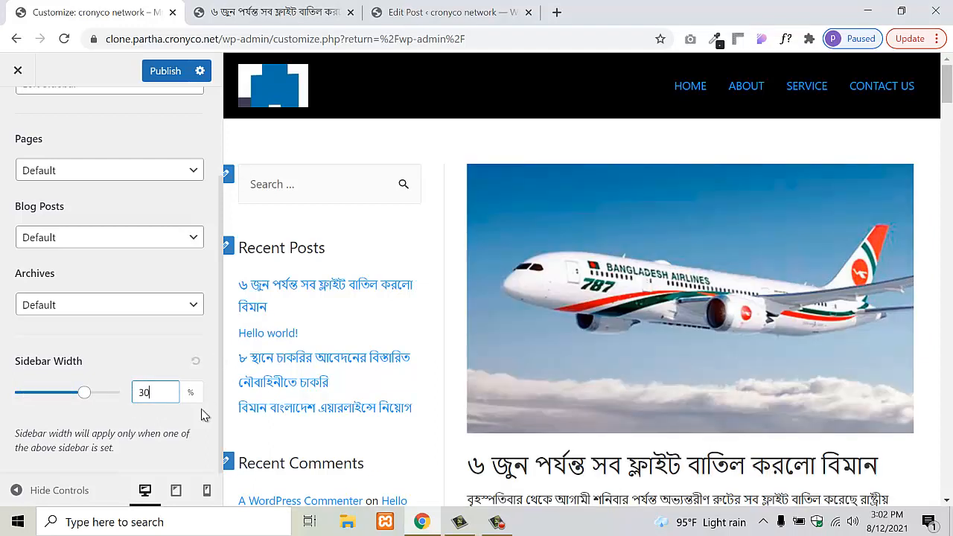
pyautogui.click(171, 77)
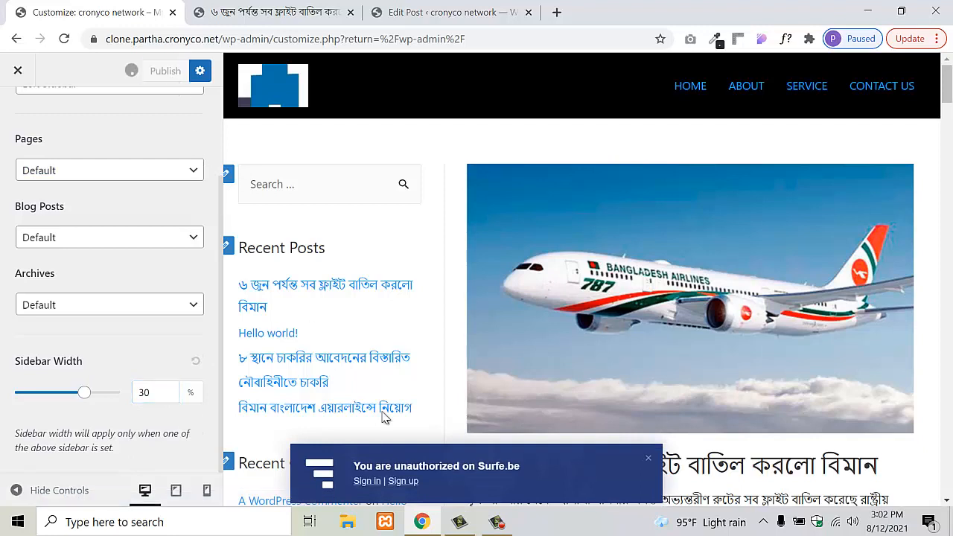
pyautogui.click(651, 460)
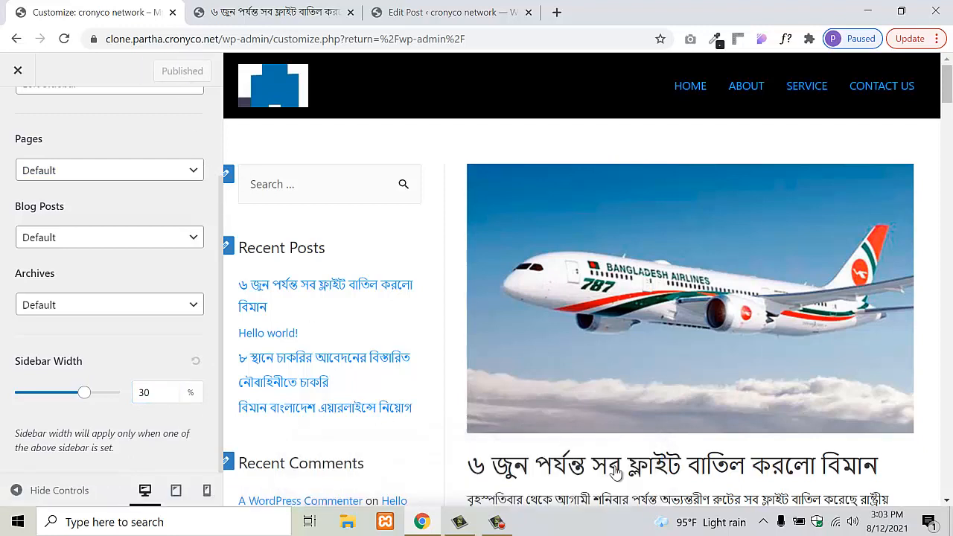
# - Leave the Sidebar settings and examine the footer widgets and copyright line on the live post, then return to the Customizer
pyautogui.scroll(5, 94, 177)
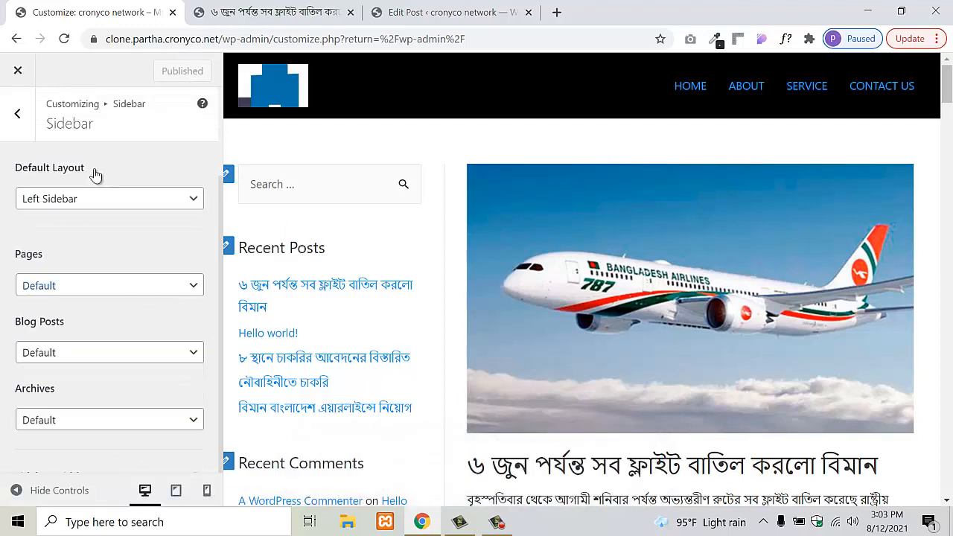
pyautogui.click(18, 112)
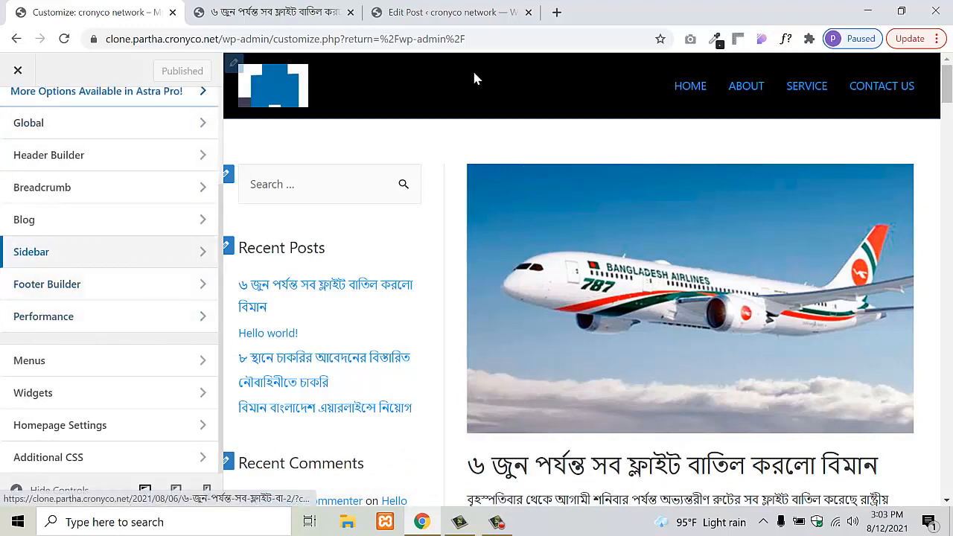
pyautogui.click(320, 11)
pyautogui.scroll(-5, 428, 387)
pyautogui.scroll(-10, 427, 384)
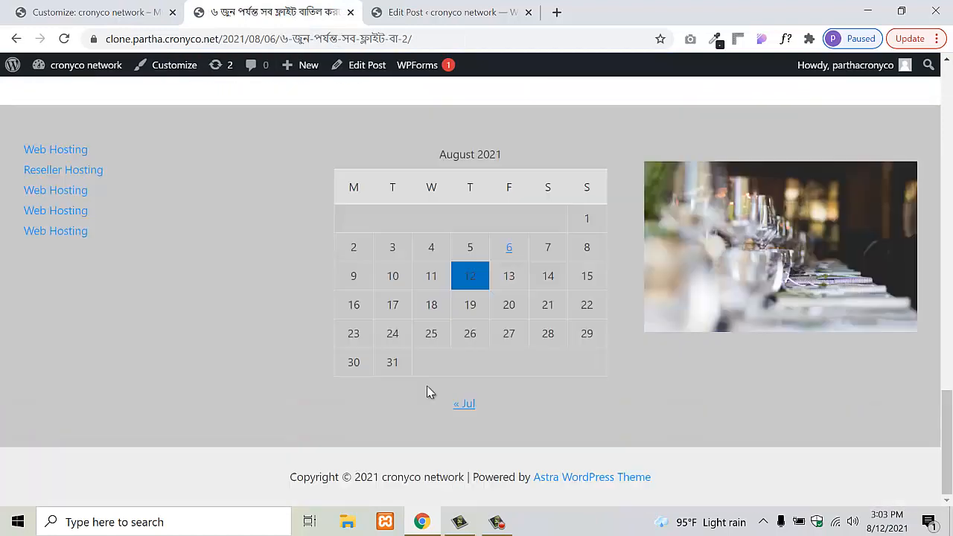
pyautogui.moveTo(285, 491); pyautogui.dragTo(711, 489)
pyautogui.click(709, 488)
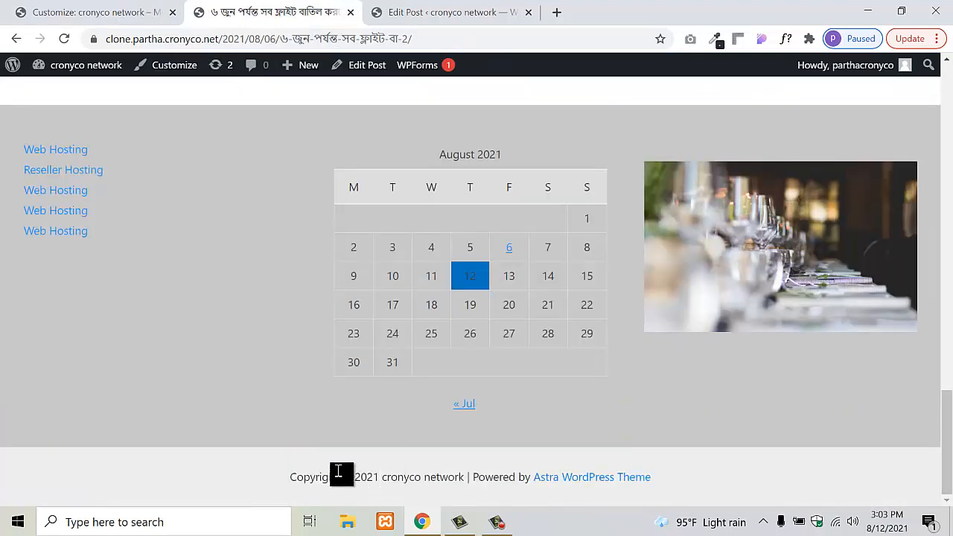
pyautogui.click(75, 9)
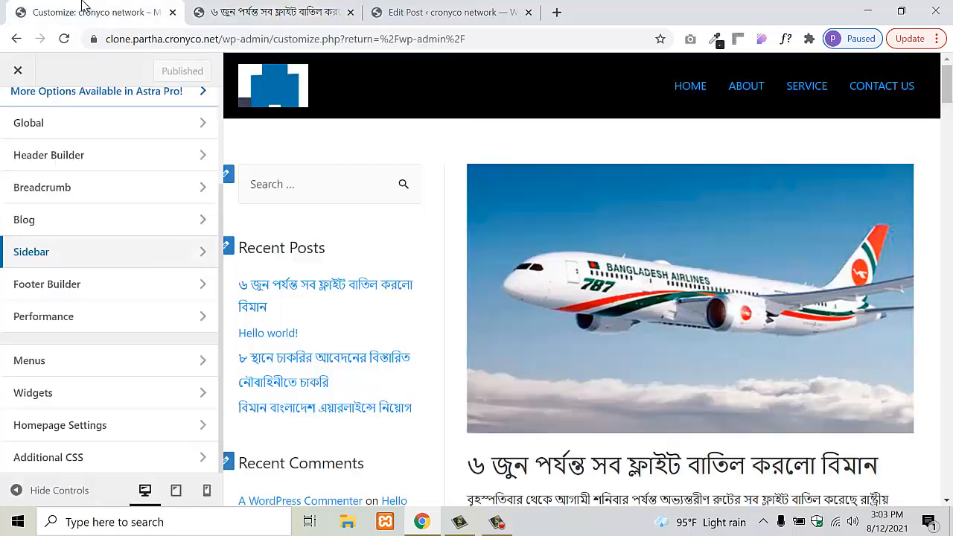
pyautogui.click(266, 9)
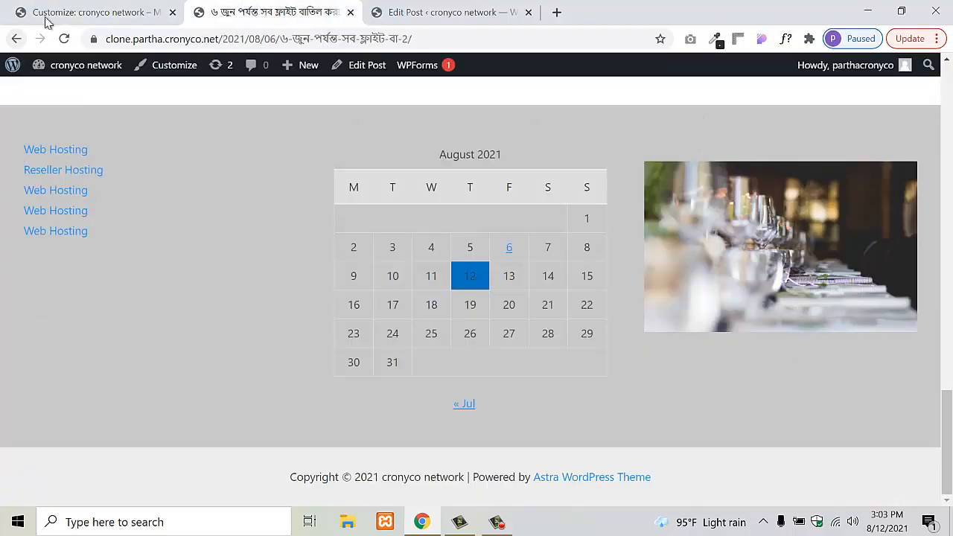
pyautogui.click(76, 9)
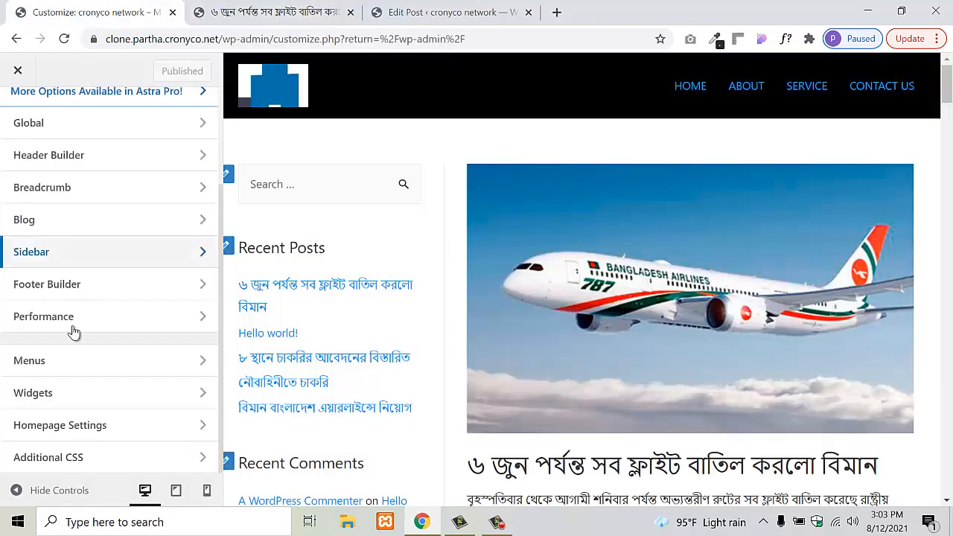
# - Remove Widget 1, Widget 2 and Widget 3 from the footer in the Footer Builder and publish the change
pyautogui.click(82, 287)
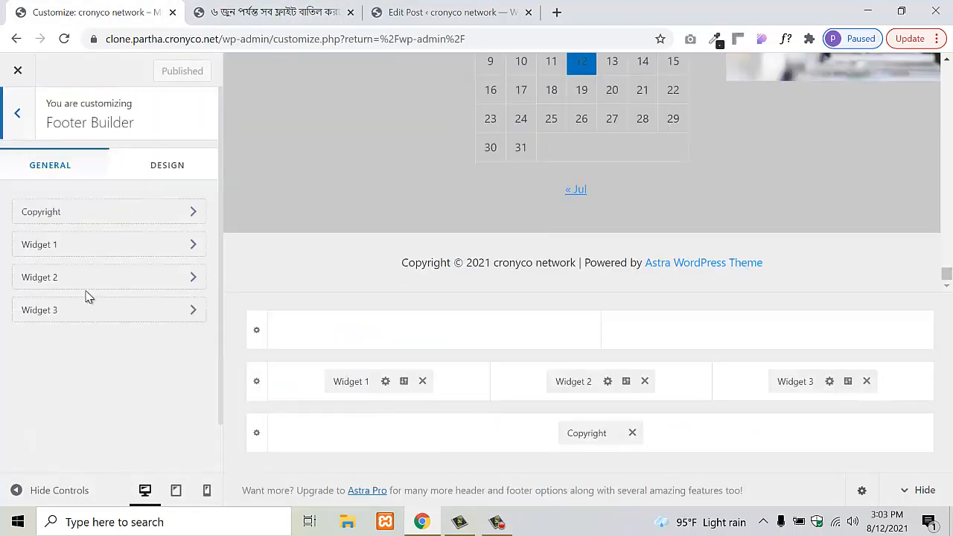
pyautogui.scroll(-1, 97, 394)
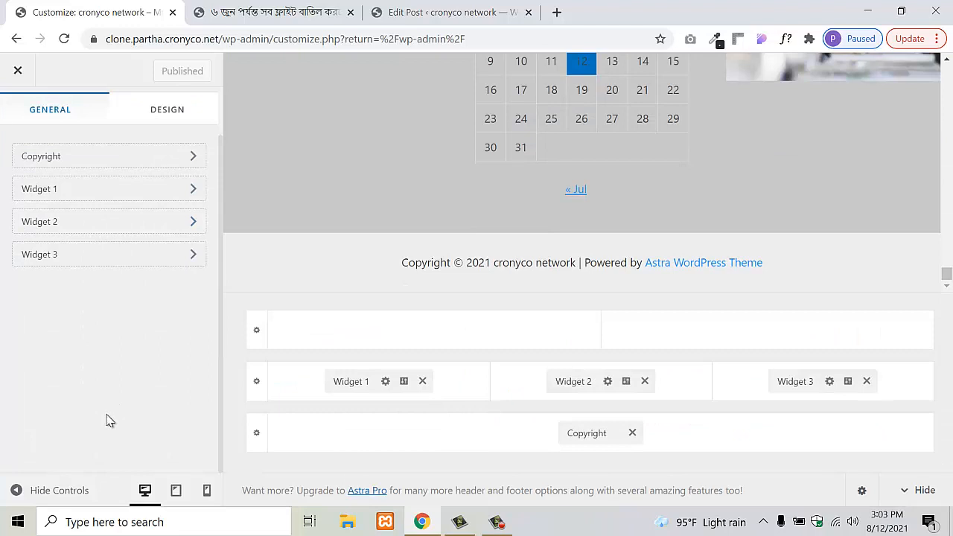
pyautogui.click(422, 382)
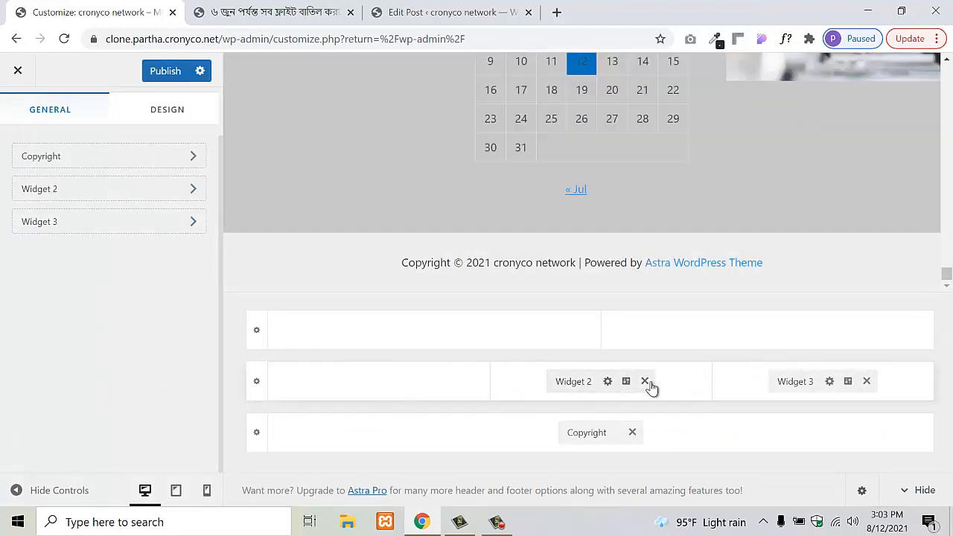
pyautogui.click(648, 382)
pyautogui.click(866, 383)
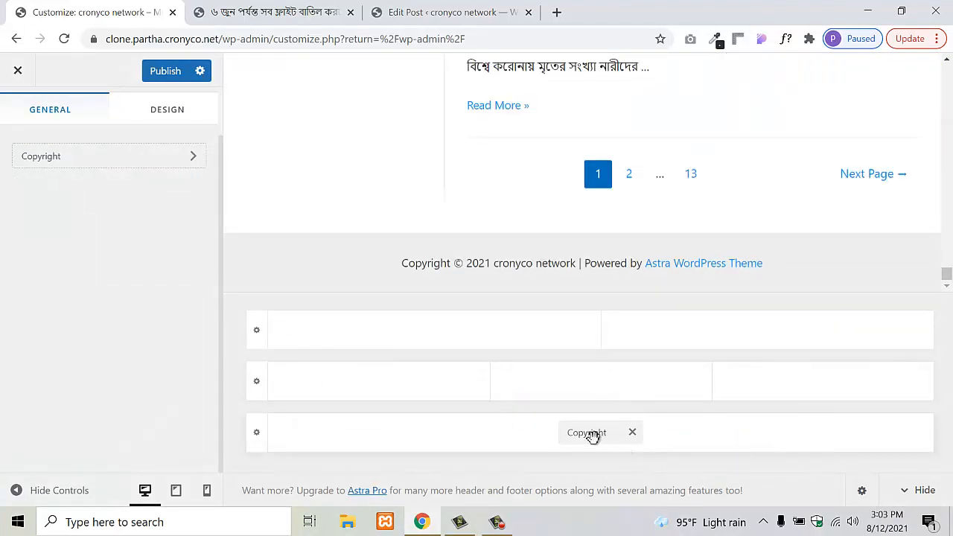
pyautogui.scroll(1, 37, 219)
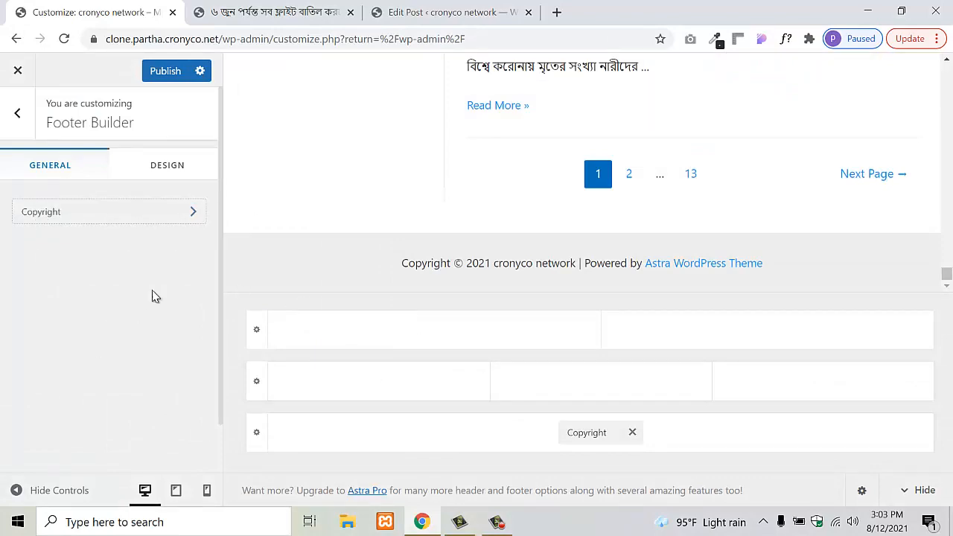
pyautogui.click(159, 75)
pyautogui.click(12, 125)
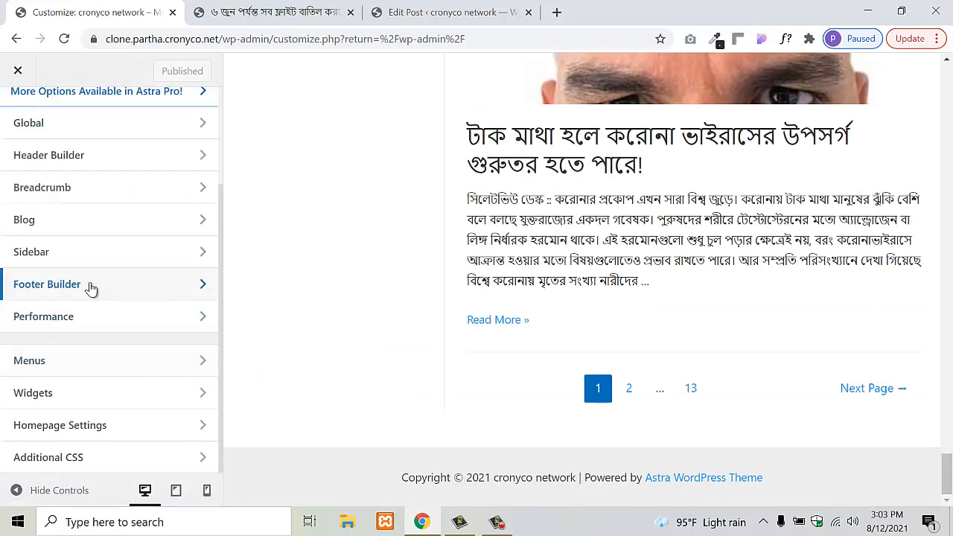
# - Reopen the Footer Builder, then inspect the live post's copyright line and reload the post to check its footer
pyautogui.click(90, 288)
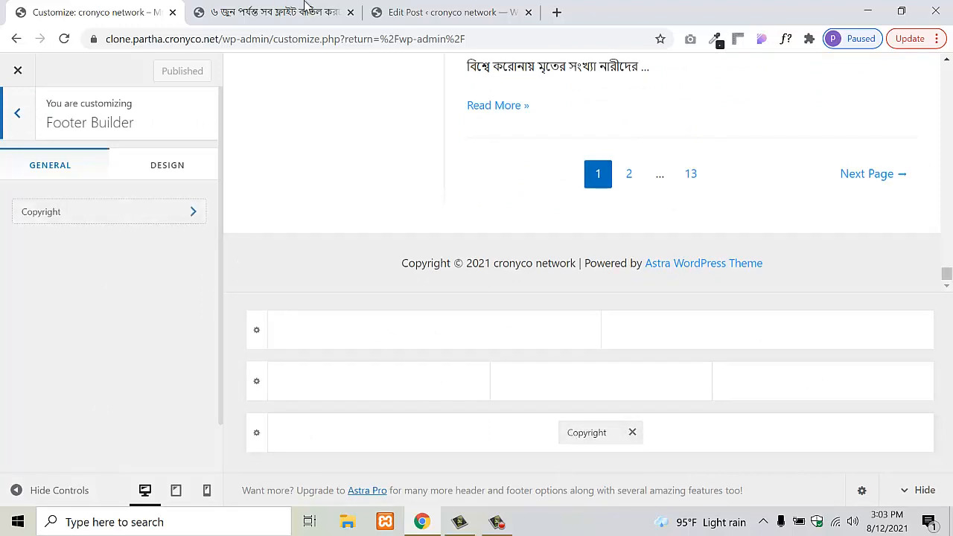
pyautogui.click(343, 6)
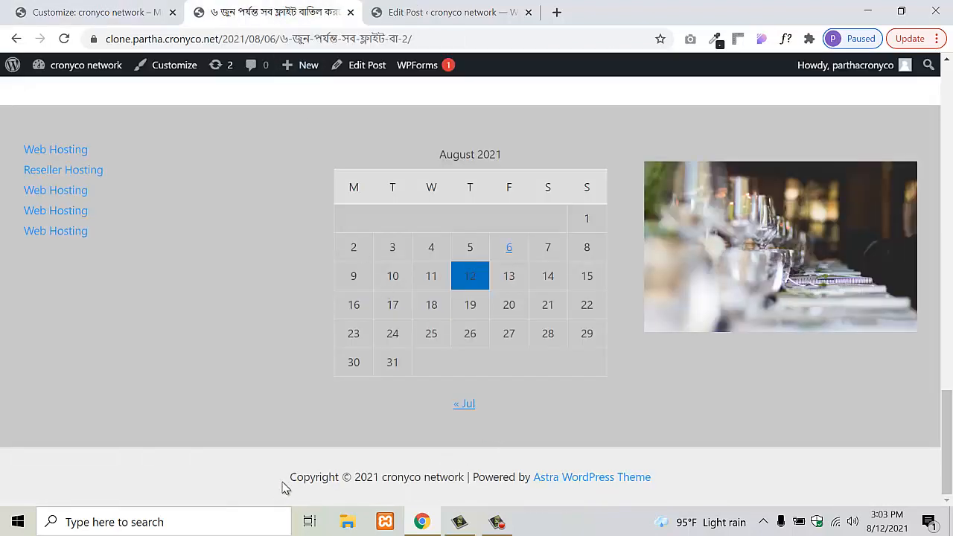
pyautogui.moveTo(387, 484); pyautogui.dragTo(454, 482)
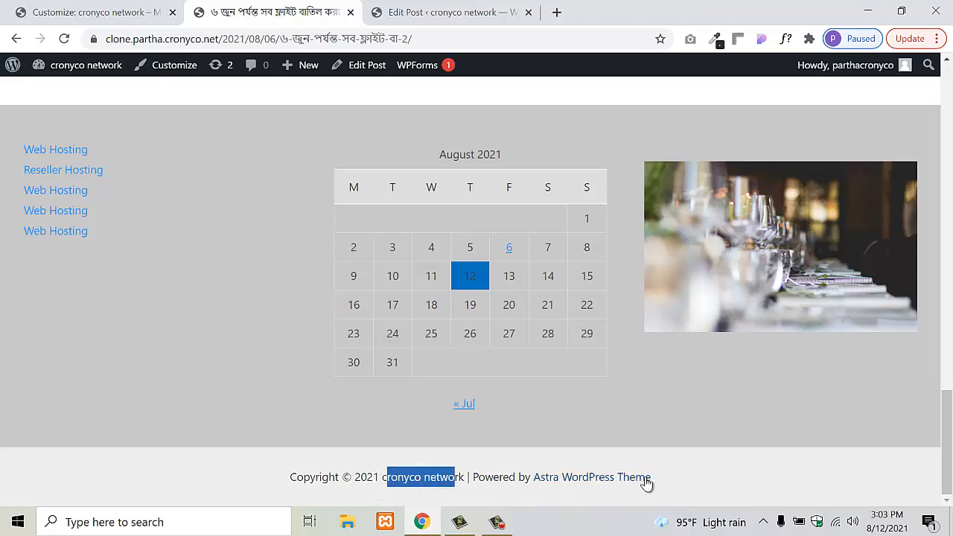
pyautogui.moveTo(656, 479); pyautogui.dragTo(530, 482)
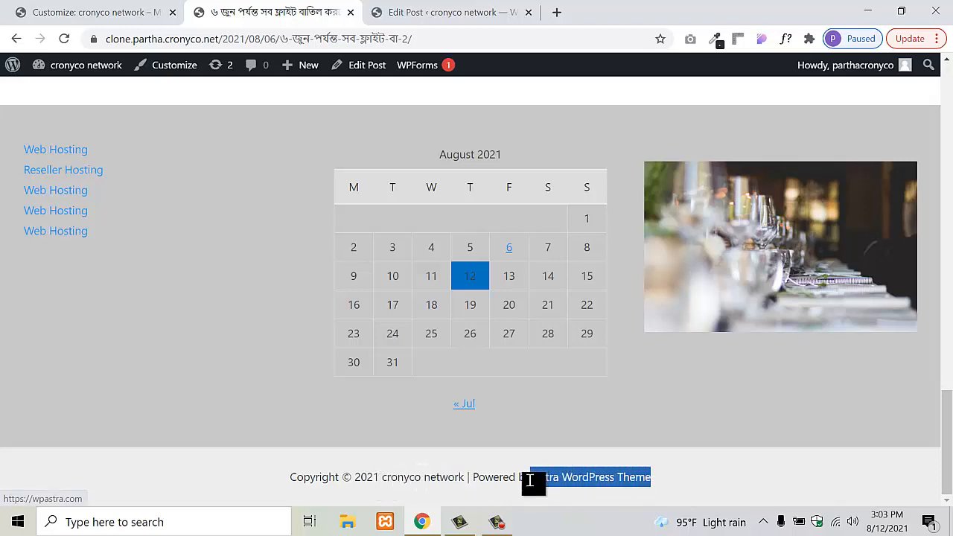
pyautogui.click(269, 494)
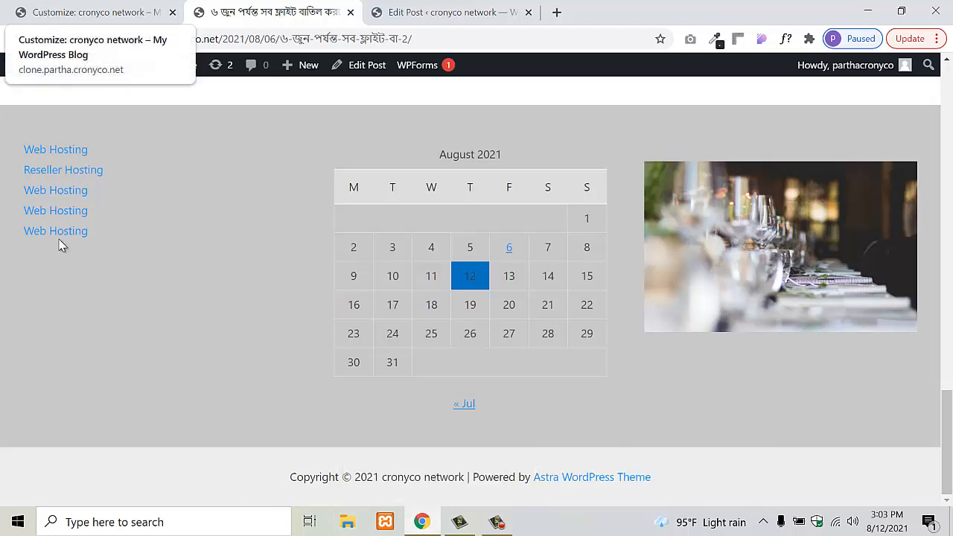
pyautogui.click(64, 38)
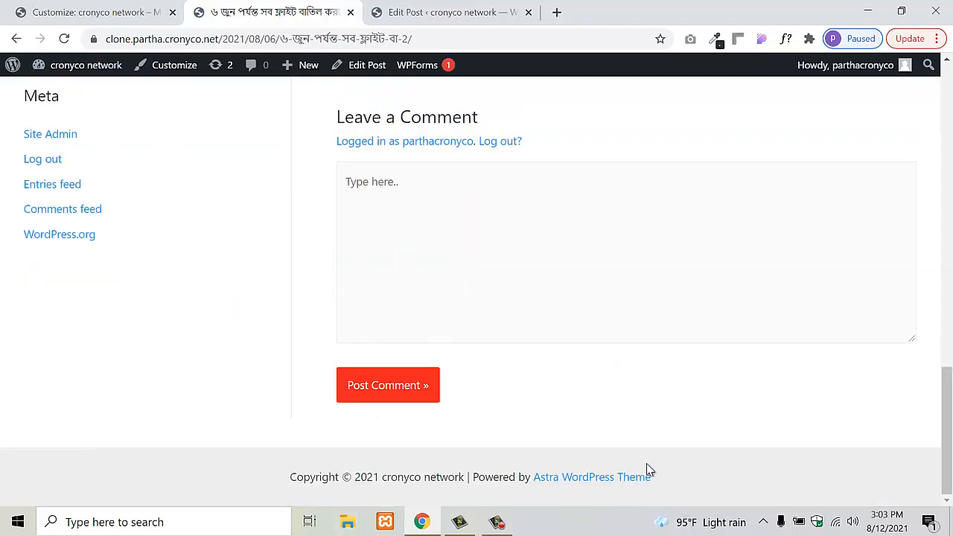
# - Open the Copyright element's settings in the Footer Builder and compare its [copyright] shortcode with the live post's footer line
pyautogui.click(25, 9)
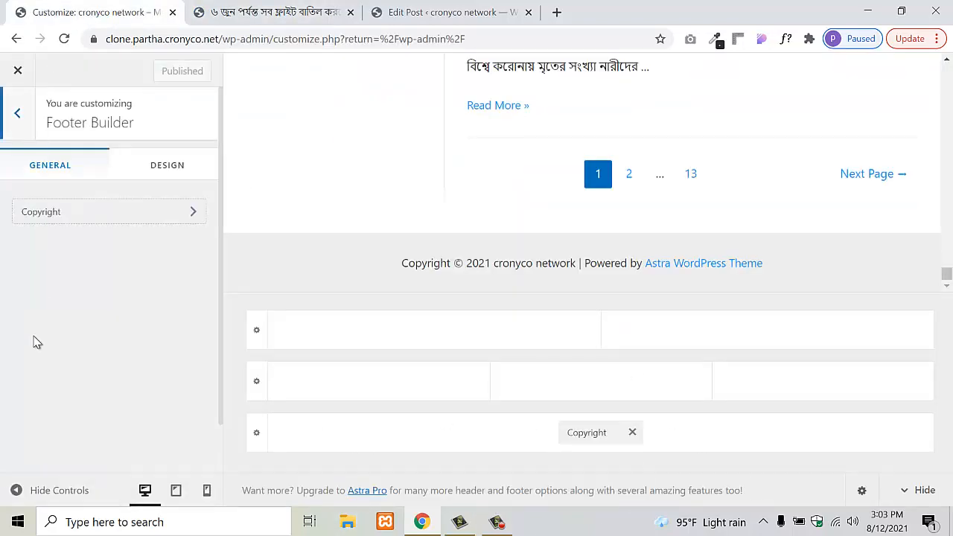
pyautogui.click(68, 216)
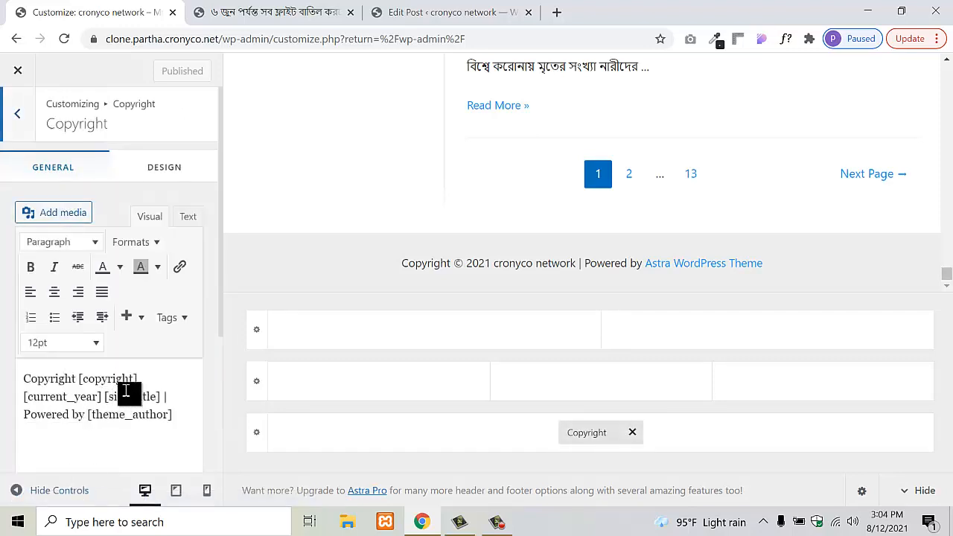
pyautogui.moveTo(138, 382); pyautogui.dragTo(81, 383)
pyautogui.click(270, 9)
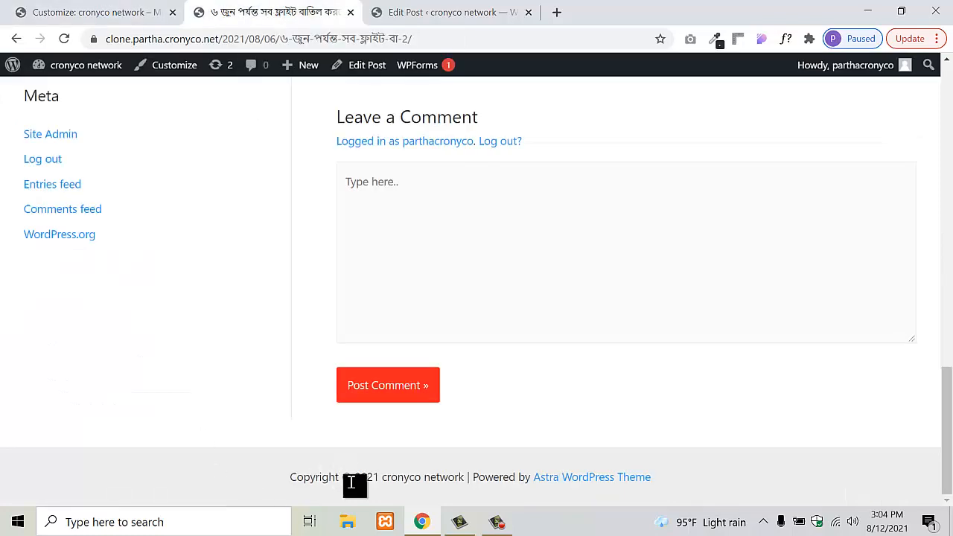
# - Compare the Copyright element's text and shortcodes in the Customizer with the copyright line in the live post's footer
pyautogui.doubleClick(346, 479)
pyautogui.click(84, 6)
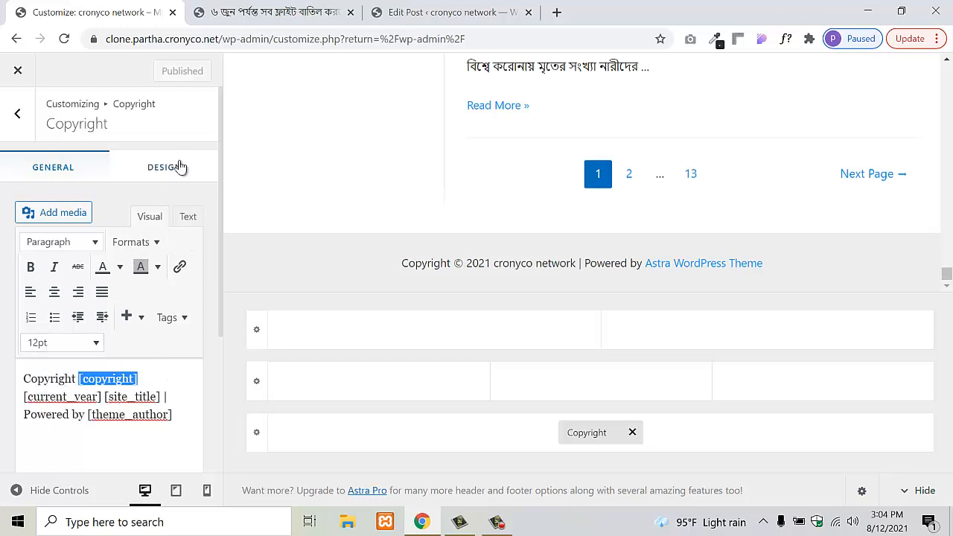
pyautogui.click(272, 6)
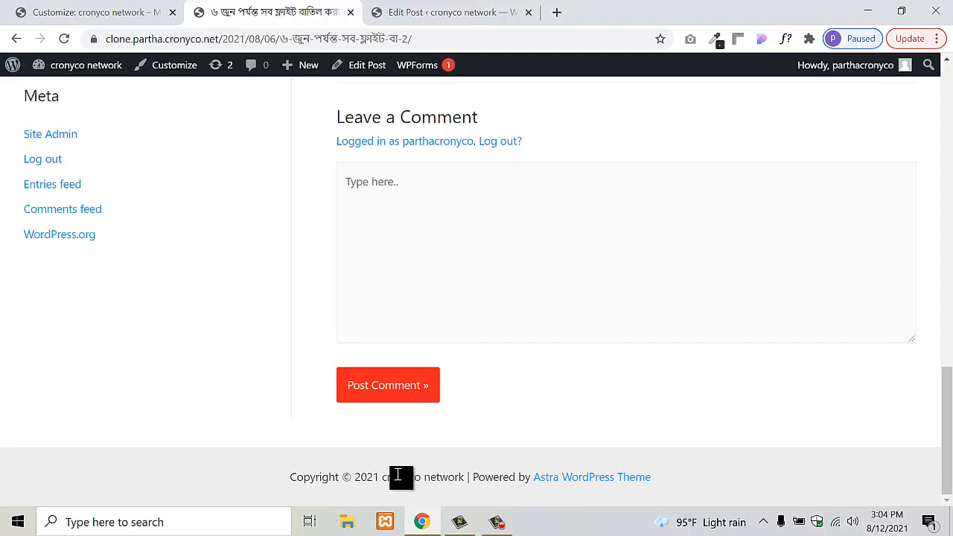
pyautogui.moveTo(290, 476); pyautogui.dragTo(379, 481)
pyautogui.click(272, 440)
pyautogui.click(102, 6)
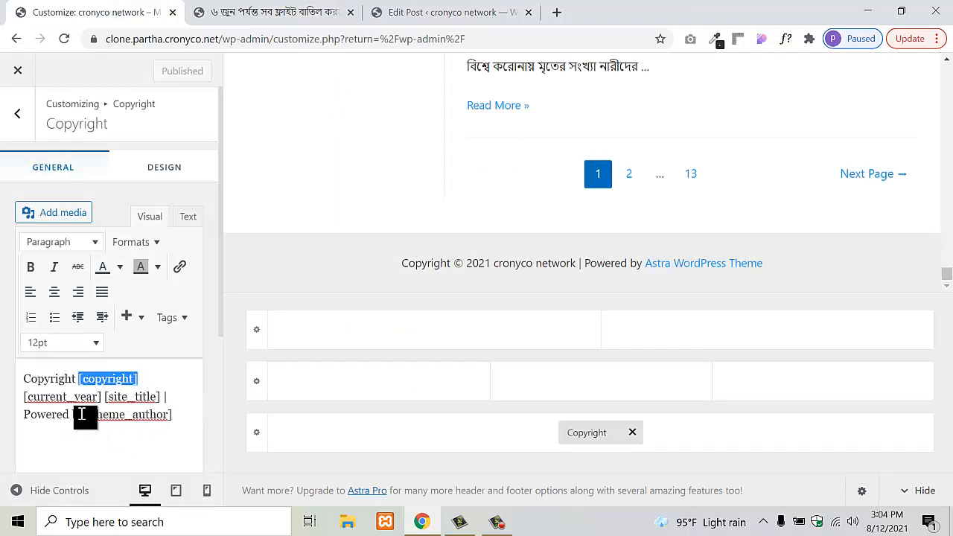
pyautogui.moveTo(87, 412); pyautogui.dragTo(19, 422)
pyautogui.click(94, 439)
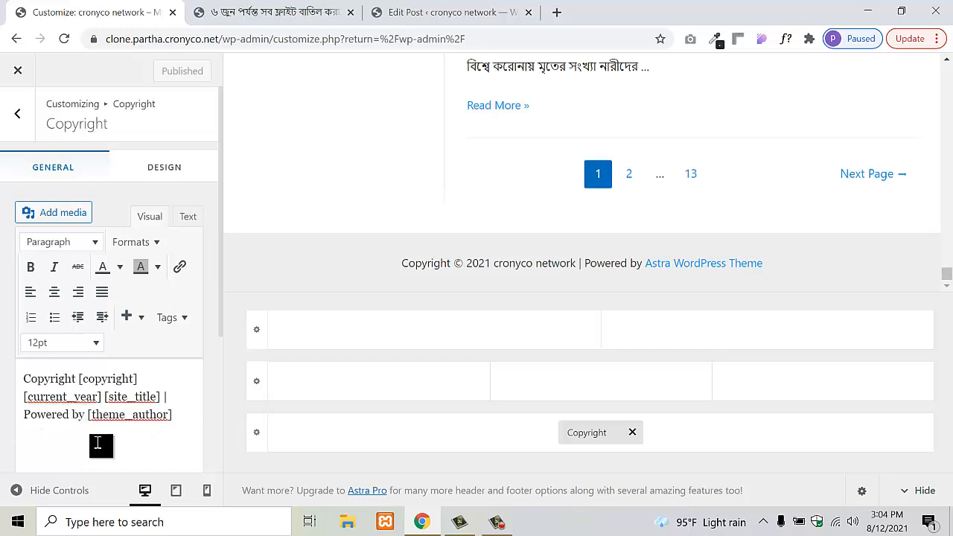
# - Copy the [theme_author] shortcode from the copyright text, delete it there and publish the change
pyautogui.moveTo(184, 420); pyautogui.dragTo(93, 423)
pyautogui.hotkey('ctrl', 'c')
pyautogui.click(278, 11)
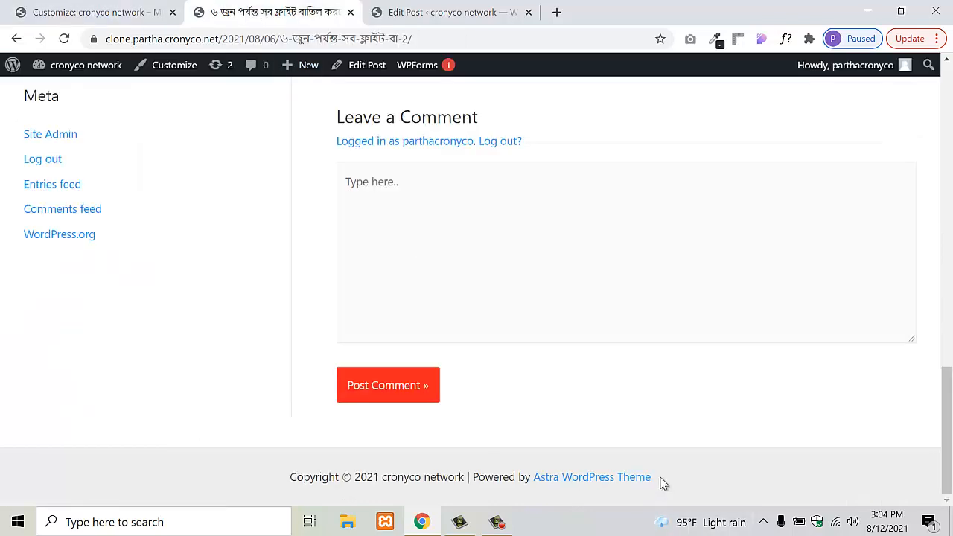
pyautogui.click(81, 12)
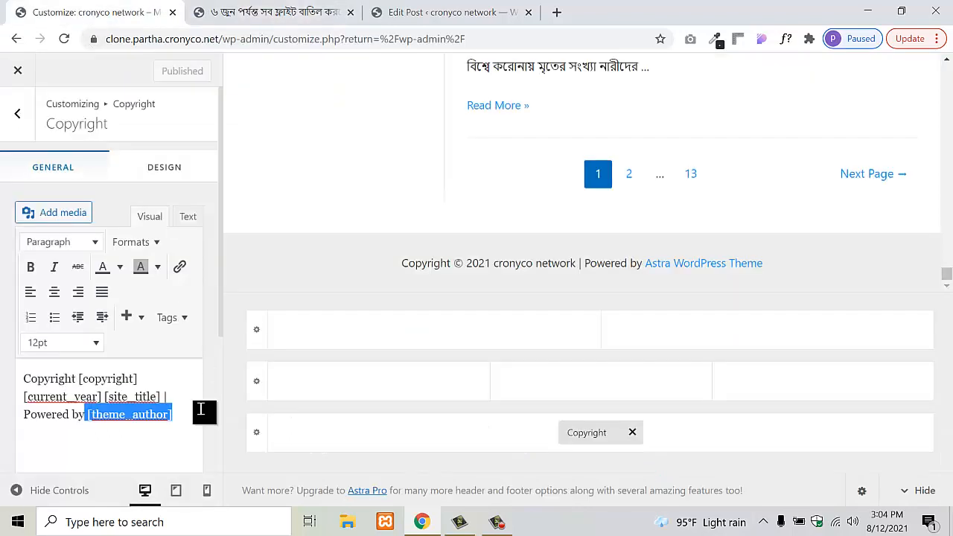
pyautogui.press('BackSpace')
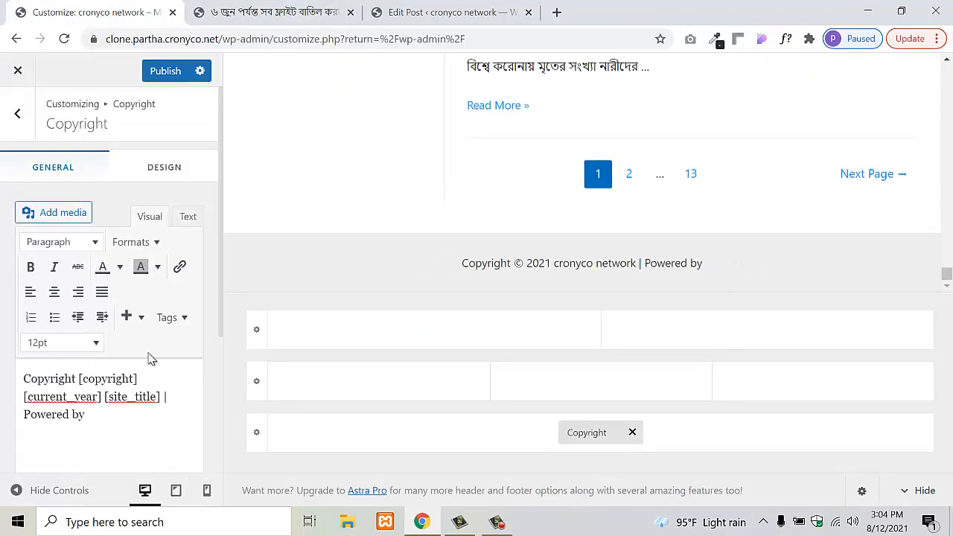
pyautogui.click(170, 71)
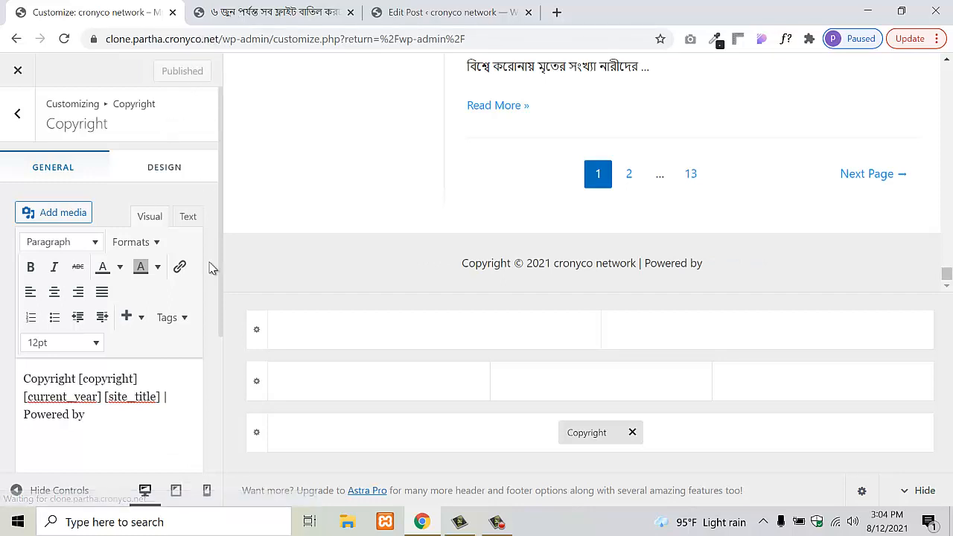
# - Add the author's first name after "Powered by" in the copyright text
pyautogui.click(148, 419)
pyautogui.write('p')
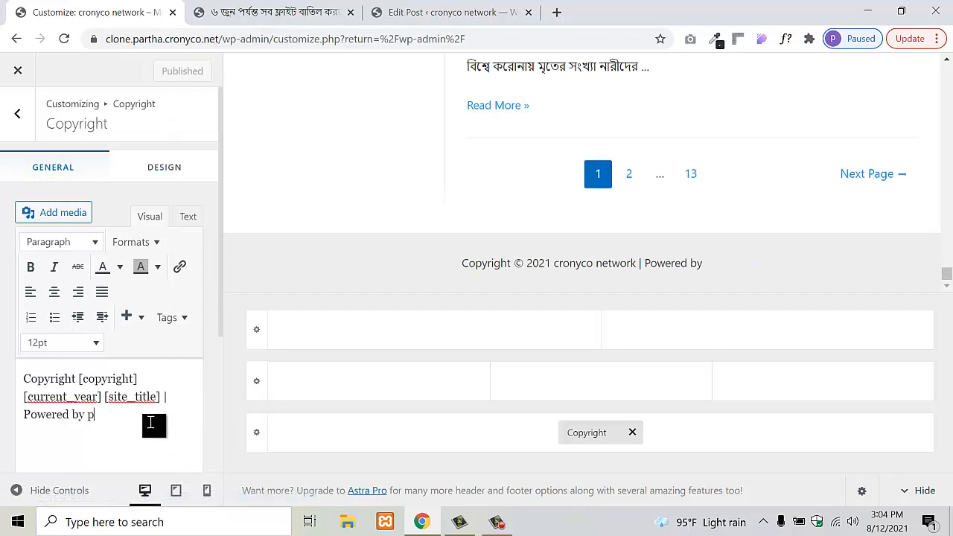
pyautogui.write('art')
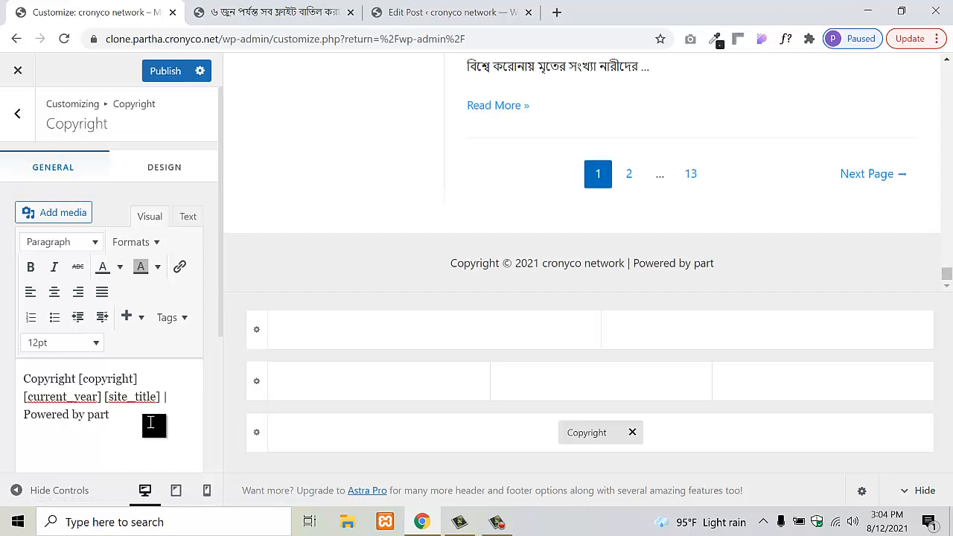
pyautogui.write('ha')
pyautogui.press('BackSpace')
pyautogui.write('ha')
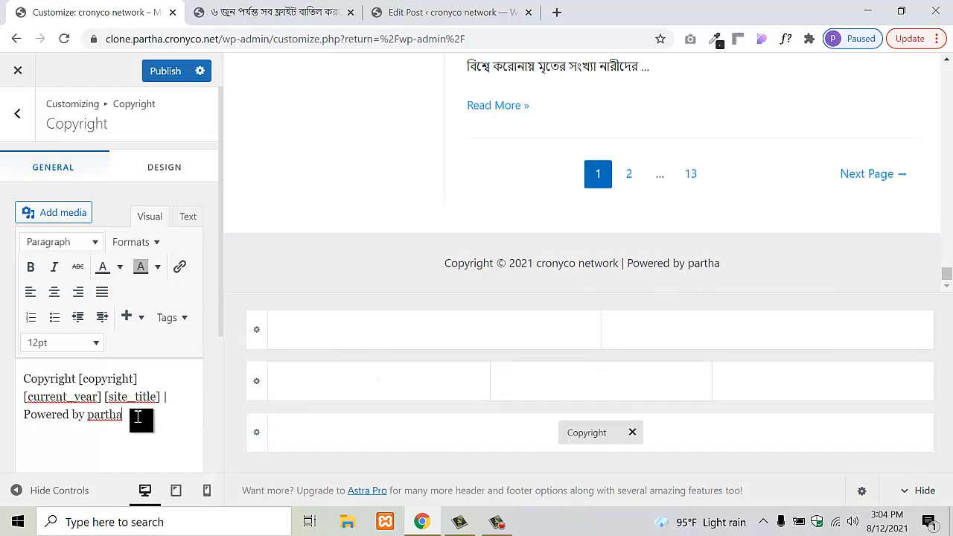
# - Replace the name in the copyright text with the copied [theme_author] shortcode, publish it and return to the Footer Builder
pyautogui.moveTo(127, 418); pyautogui.dragTo(87, 414)
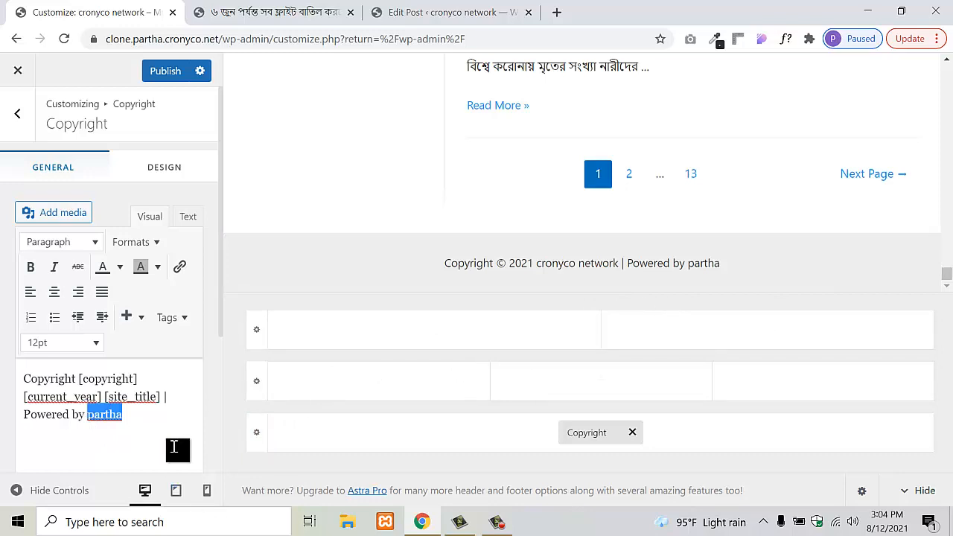
pyautogui.hotkey('ctrl', 'v')
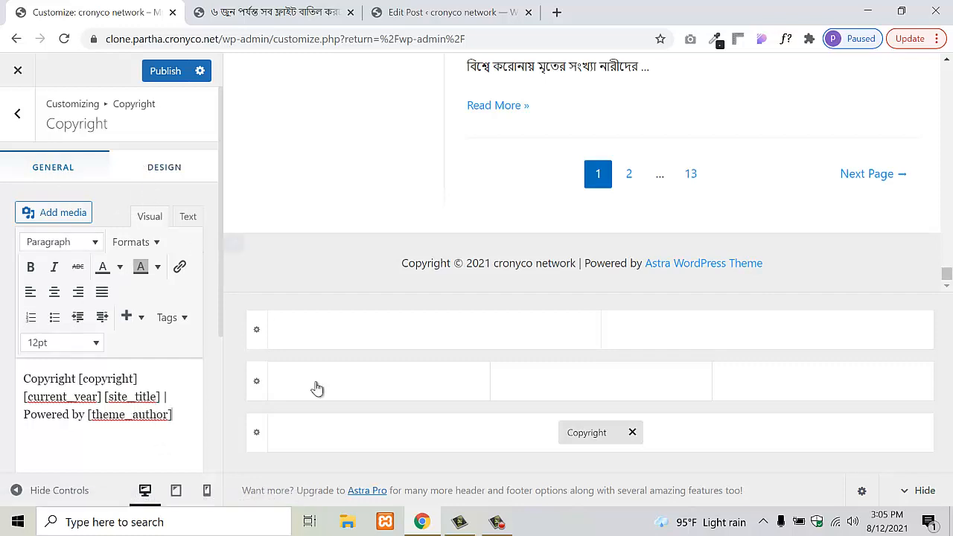
pyautogui.click(162, 79)
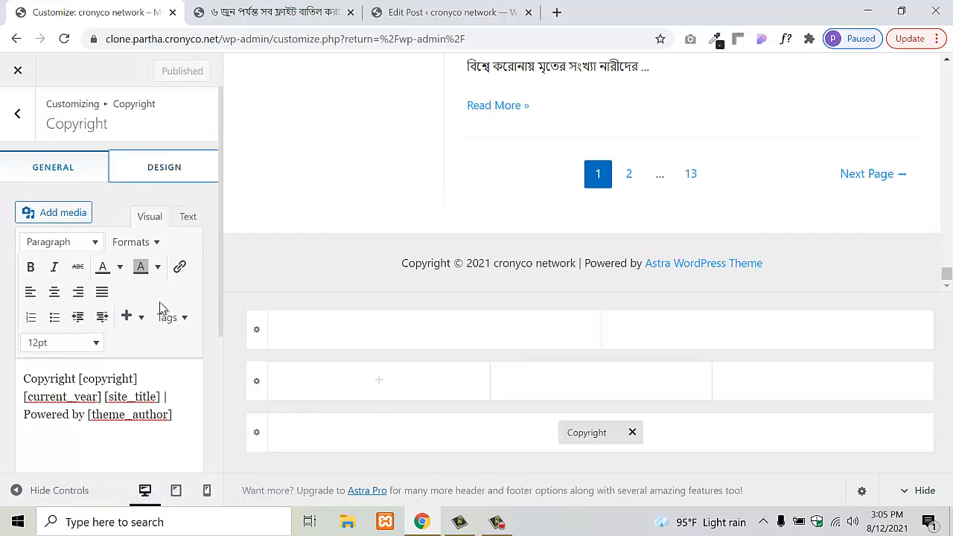
pyautogui.click(9, 131)
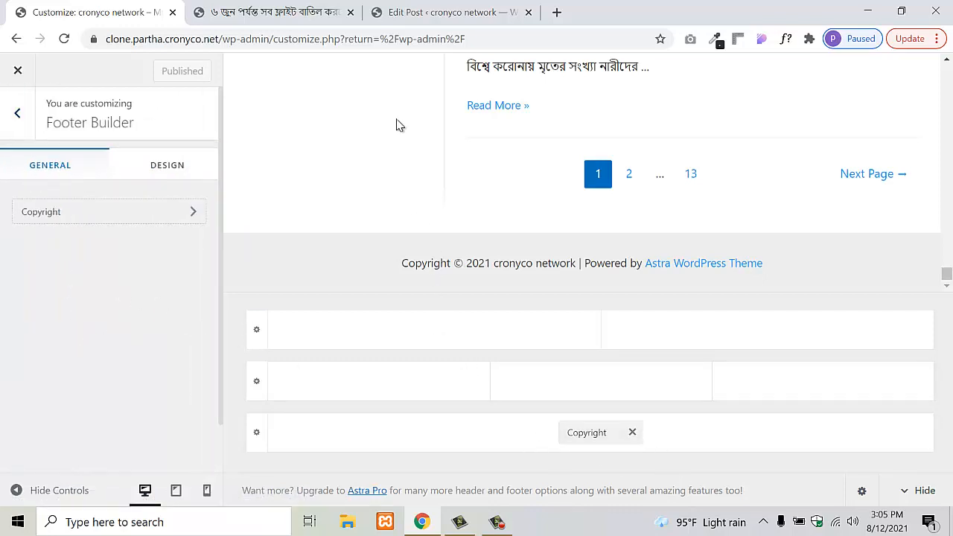
# - Look over the live post up to its beginning, then return to the Footer Builder
pyautogui.click(417, 8)
pyautogui.click(339, 9)
pyautogui.scroll(15, 462, 155)
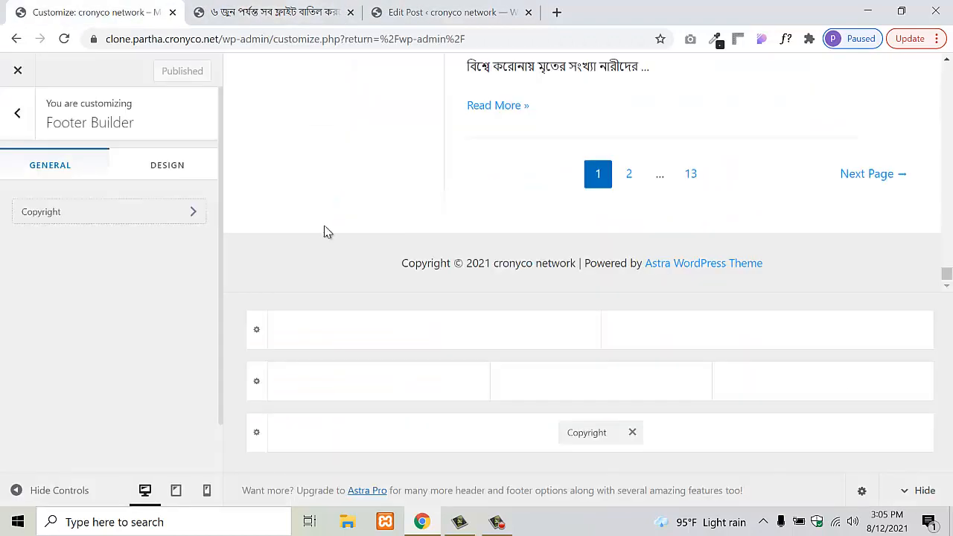
pyautogui.click(140, 9)
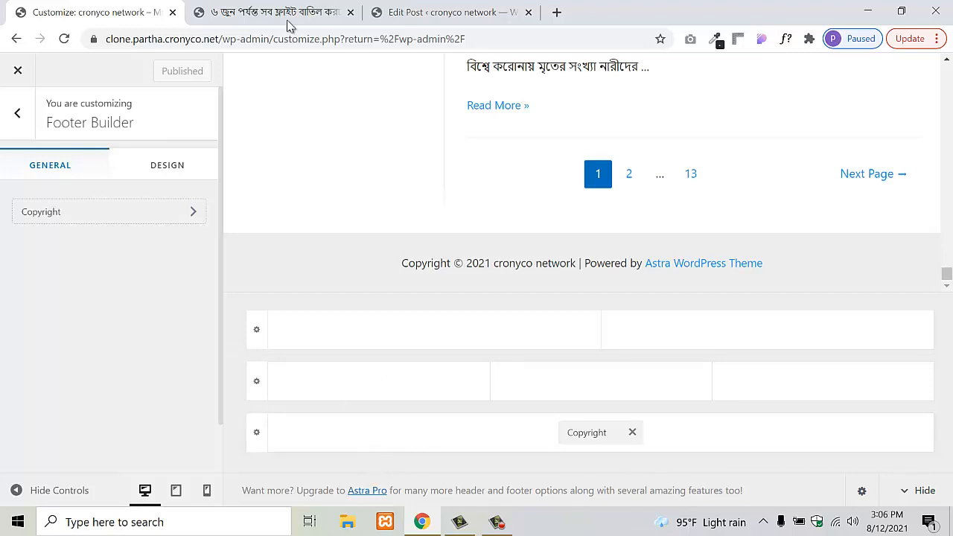
# - Open banglatutorialpoint.com in a new browser tab and examine its footer widgets and copyright bar
pyautogui.click(556, 12)
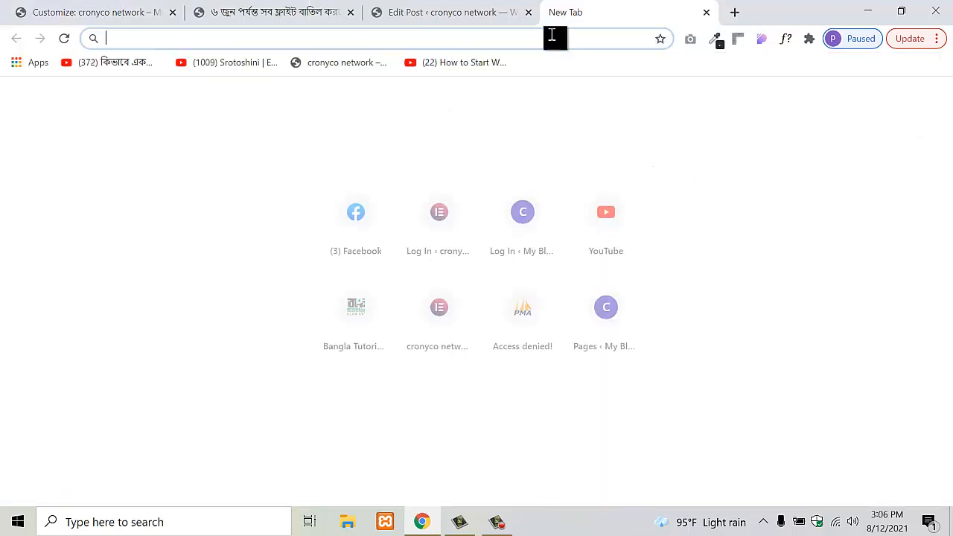
pyautogui.write('b')
pyautogui.press('Return')
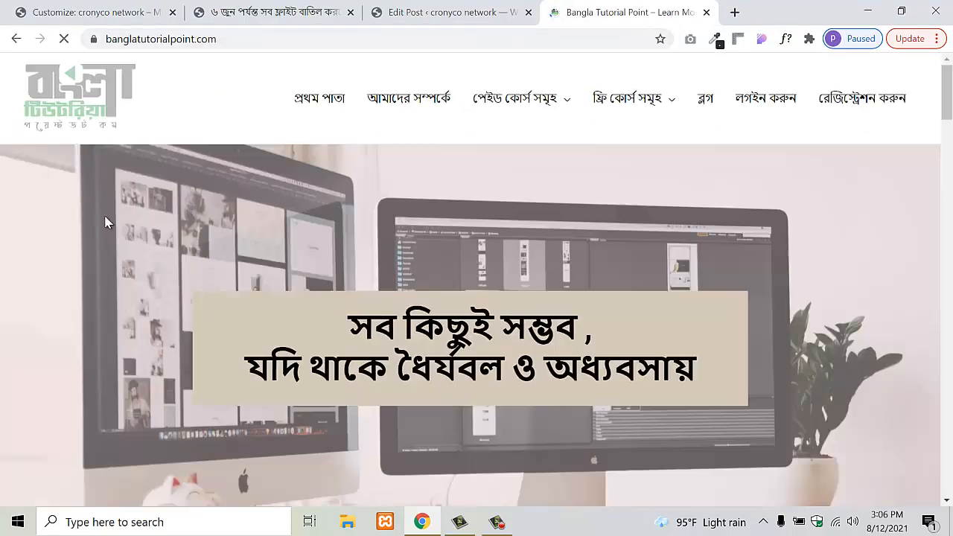
pyautogui.scroll(-15, 732, 395)
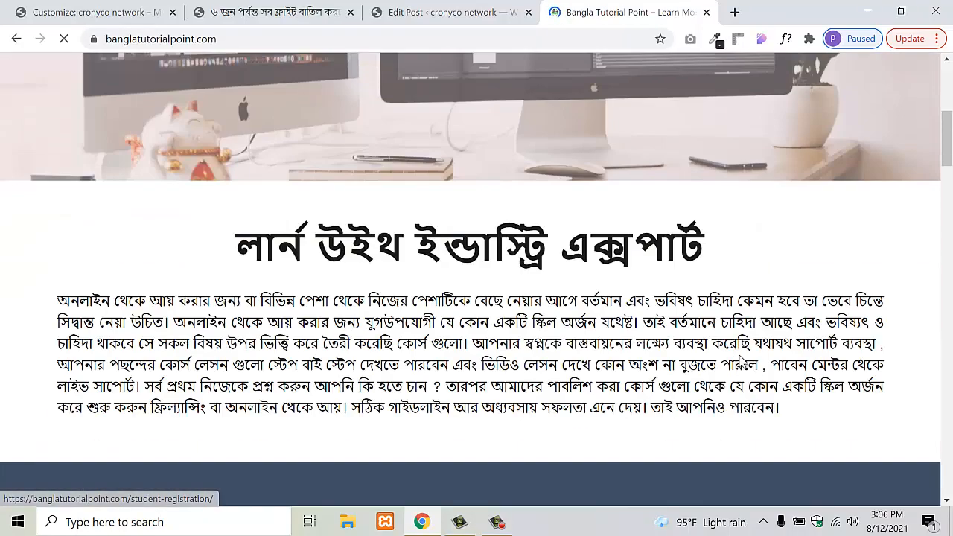
pyautogui.scroll(-15, 731, 394)
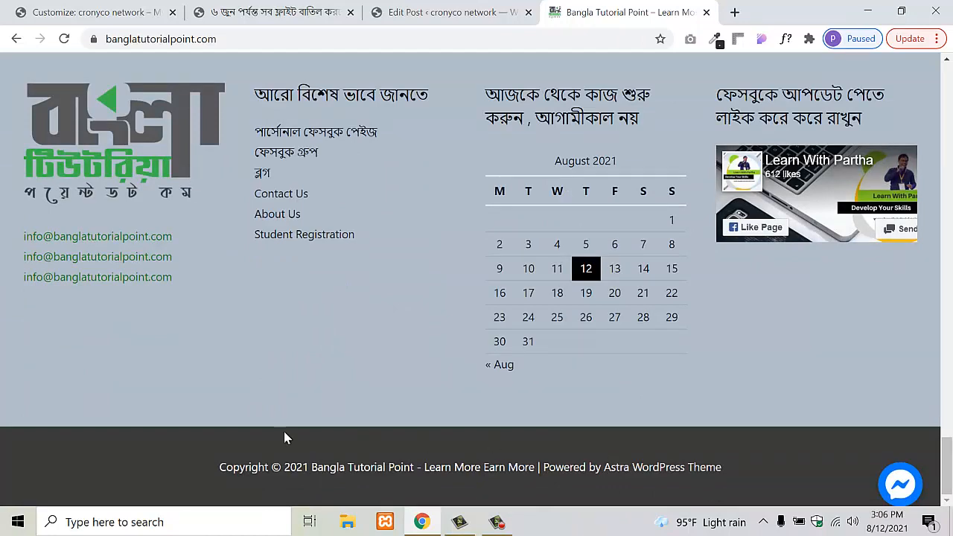
# - Check the live post's footer against the example site's footer, then return to the Customizer
pyautogui.click(73, 7)
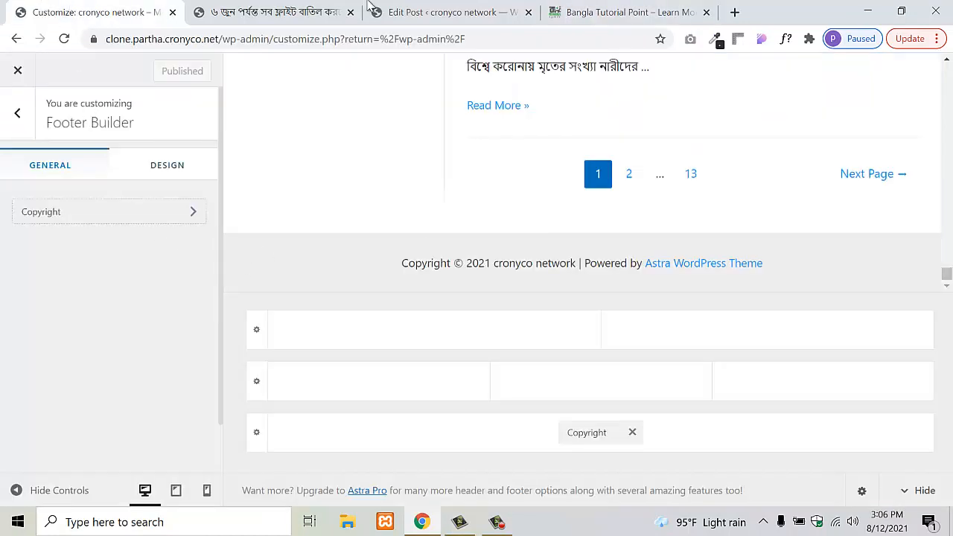
pyautogui.click(295, 9)
pyautogui.scroll(-20, 304, 201)
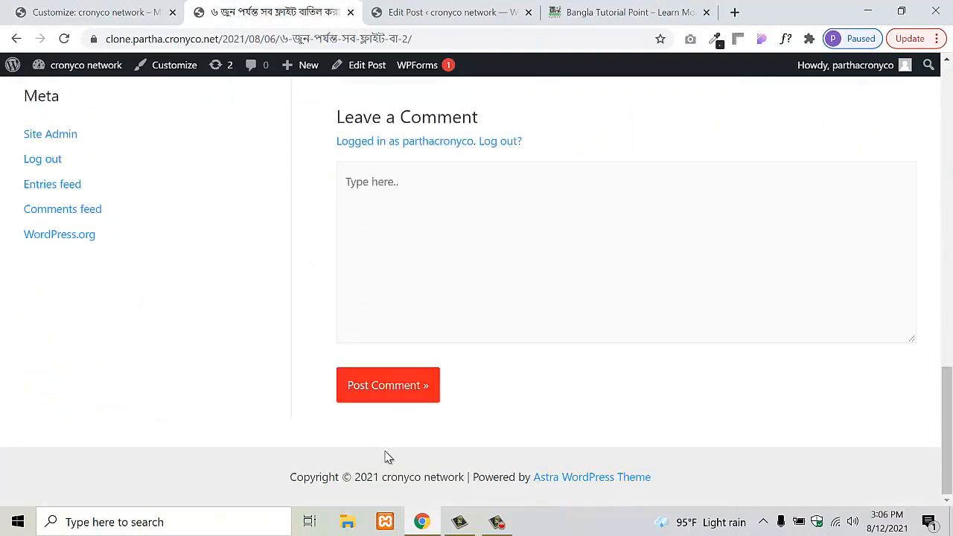
pyautogui.click(93, 9)
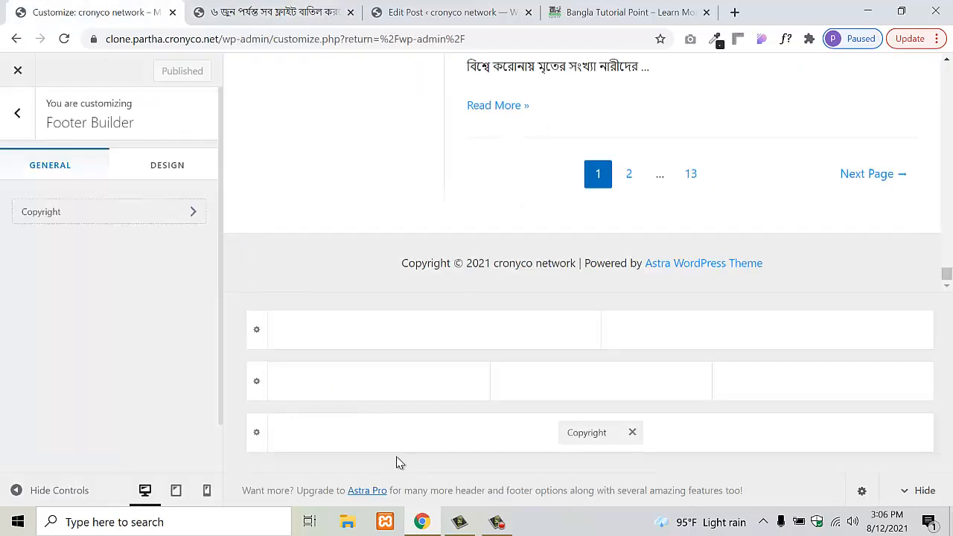
# - Inspect the settings of the below-footer row and the Primary Footer row, then go back to the Footer Builder
pyautogui.click(257, 443)
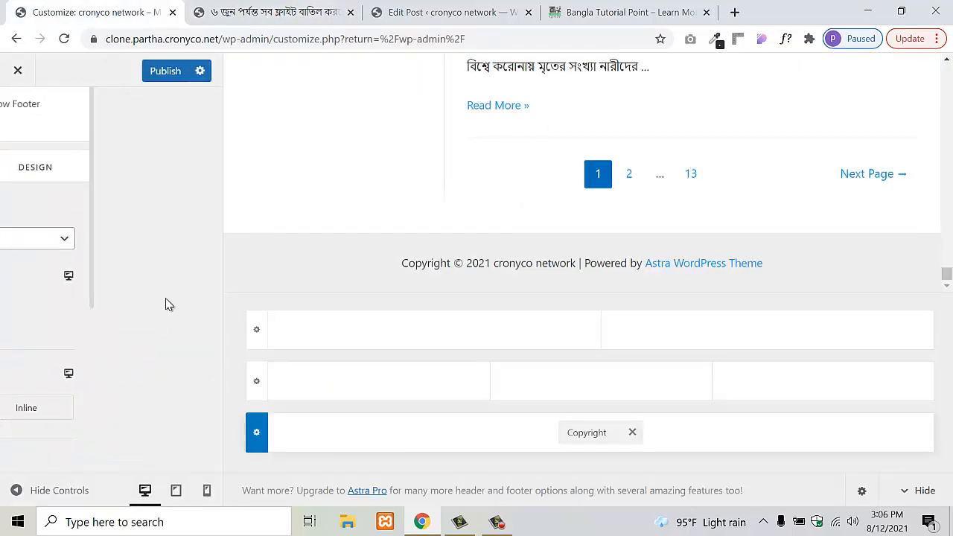
pyautogui.click(17, 71)
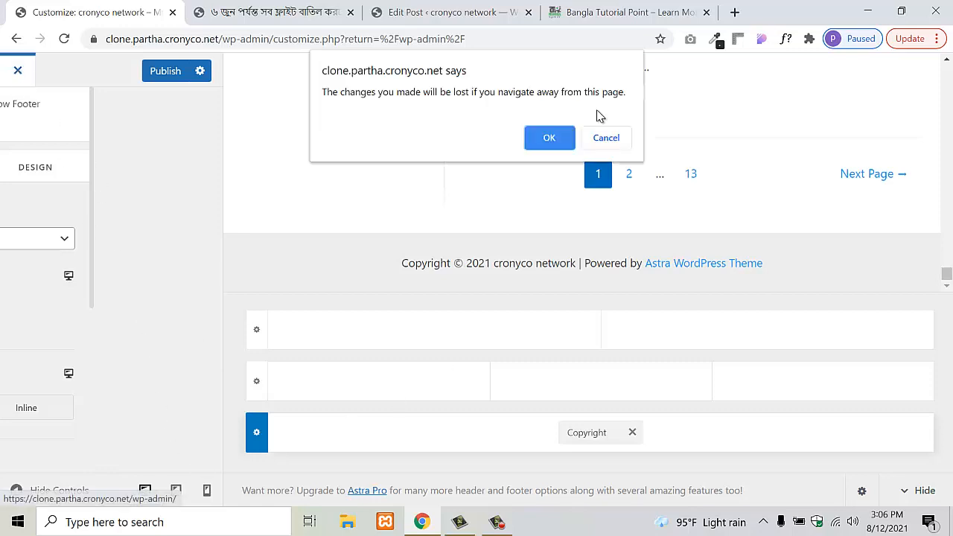
pyautogui.click(605, 139)
pyautogui.scroll(-1, 141, 378)
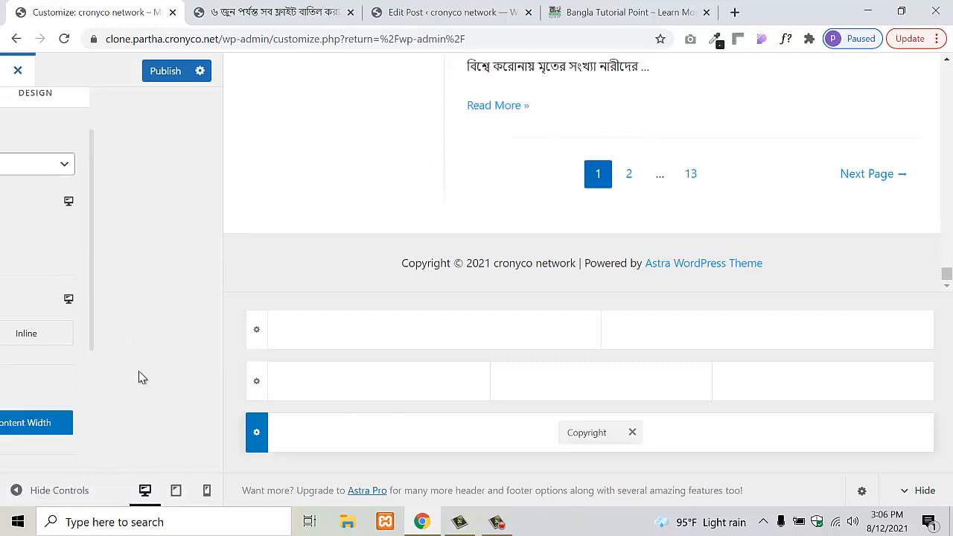
pyautogui.click(258, 382)
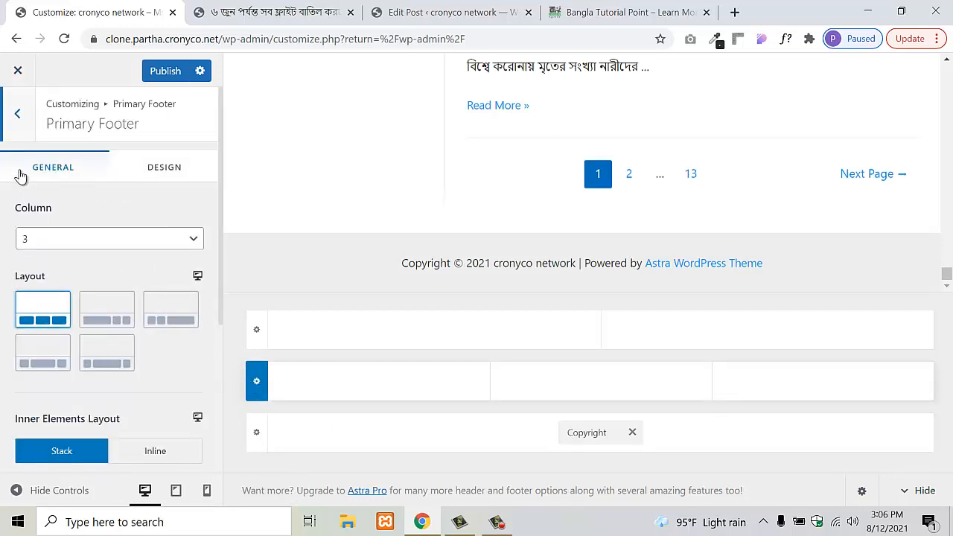
pyautogui.click(17, 120)
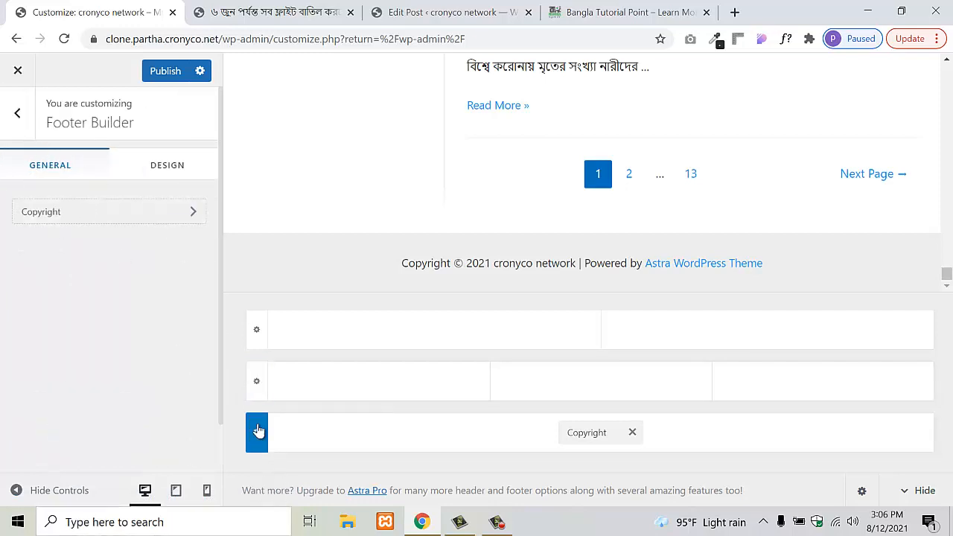
# - Set the Footer Builder's background color to light blue #31c7f5, publish it and switch to the live post
pyautogui.click(167, 177)
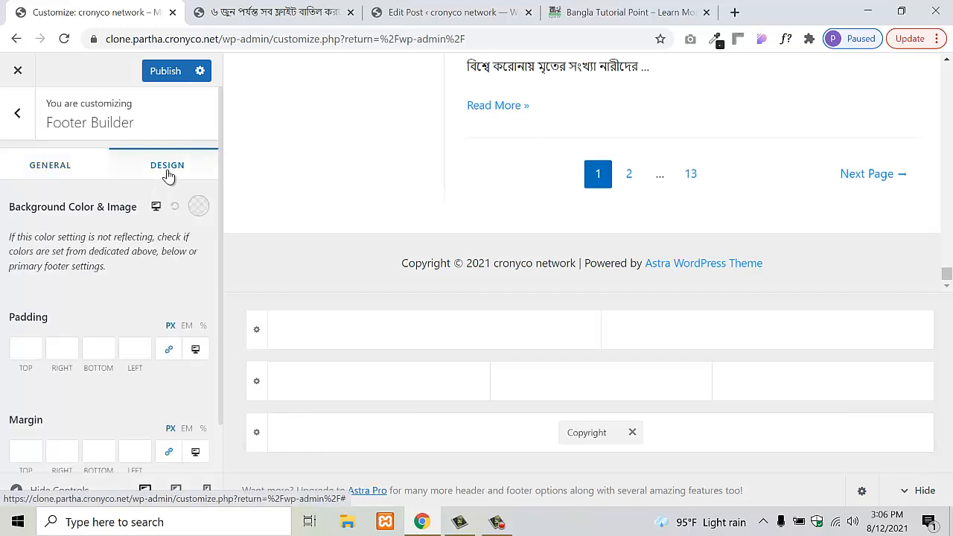
pyautogui.click(199, 207)
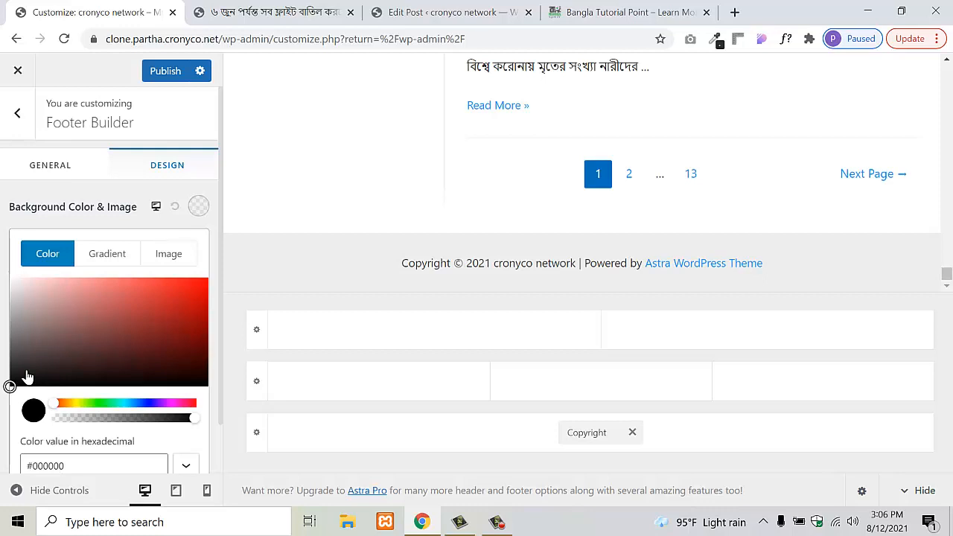
pyautogui.moveTo(27, 377)
pyautogui.mouseDown()
pyautogui.moveTo(121, 323)
pyautogui.moveTo(120, 304)
pyautogui.mouseUp()
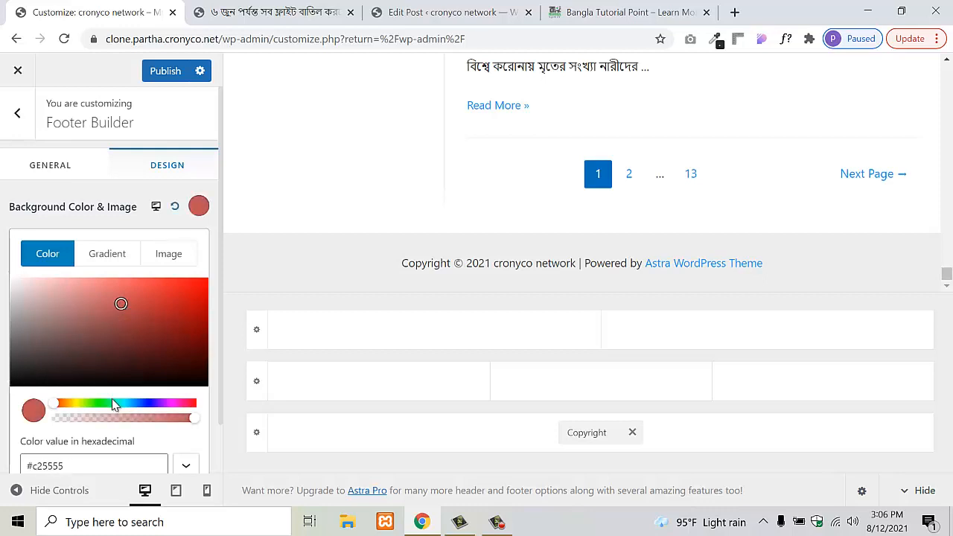
pyautogui.moveTo(112, 404); pyautogui.dragTo(132, 404)
pyautogui.moveTo(134, 321); pyautogui.dragTo(168, 283)
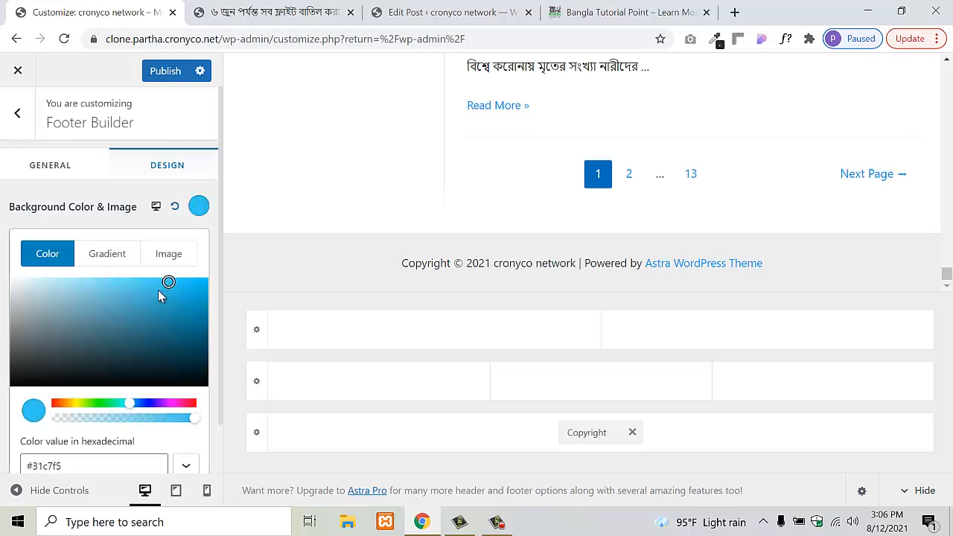
pyautogui.click(77, 219)
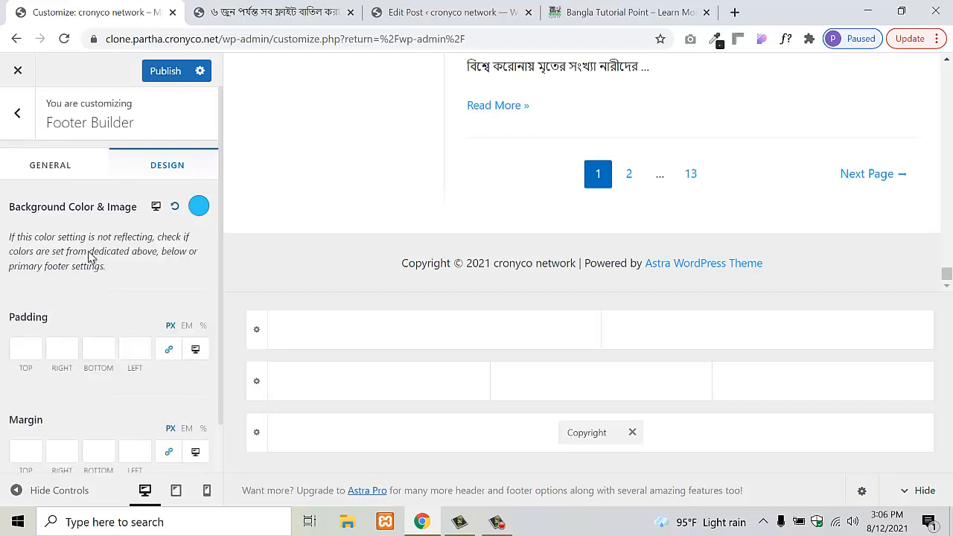
pyautogui.click(157, 78)
pyautogui.click(257, 9)
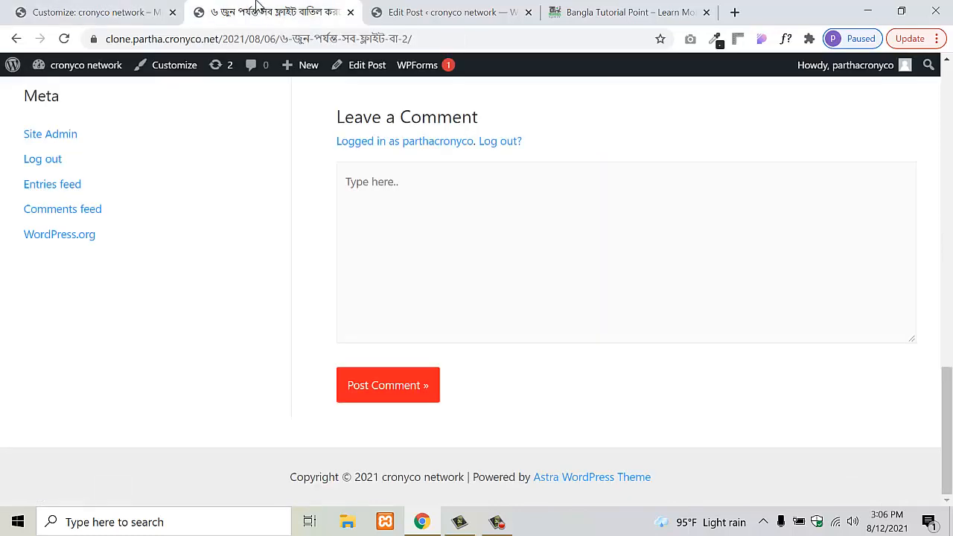
# - Reload the live post, then review the below-footer row's and the Footer Builder's design settings in the Customizer
pyautogui.click(64, 38)
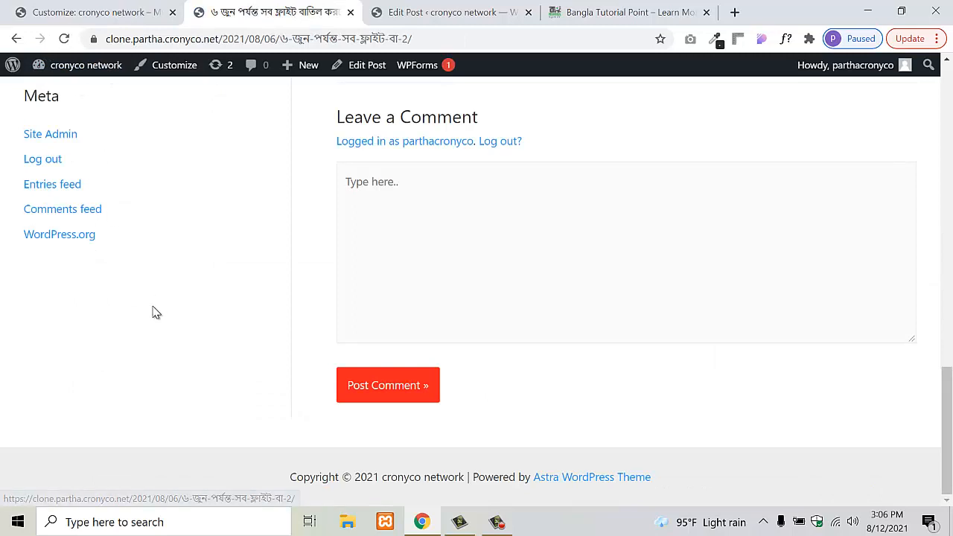
pyautogui.click(90, 9)
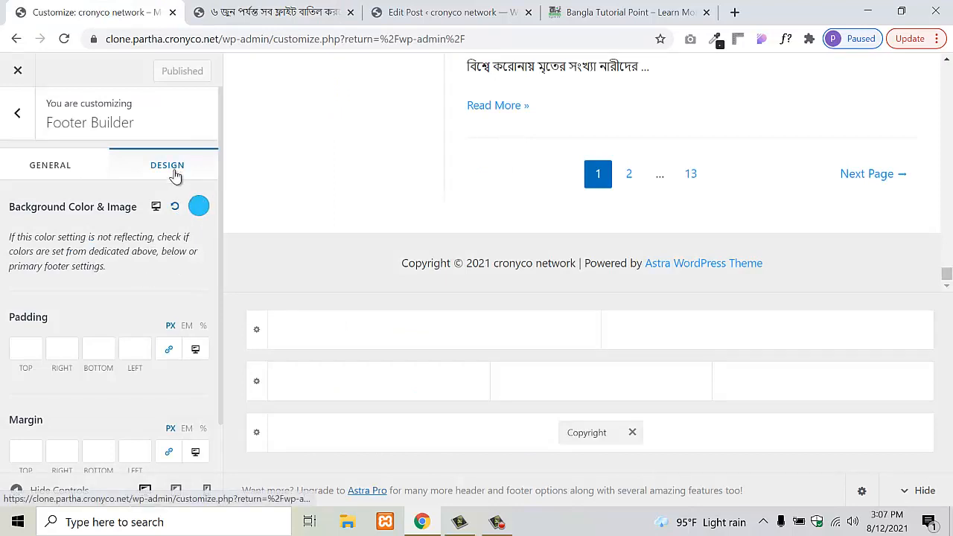
pyautogui.click(264, 432)
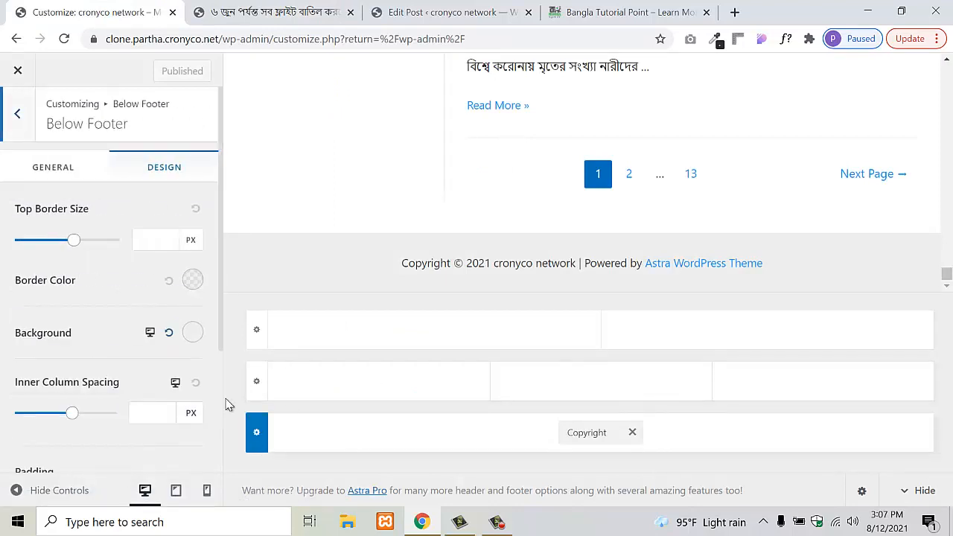
pyautogui.click(257, 441)
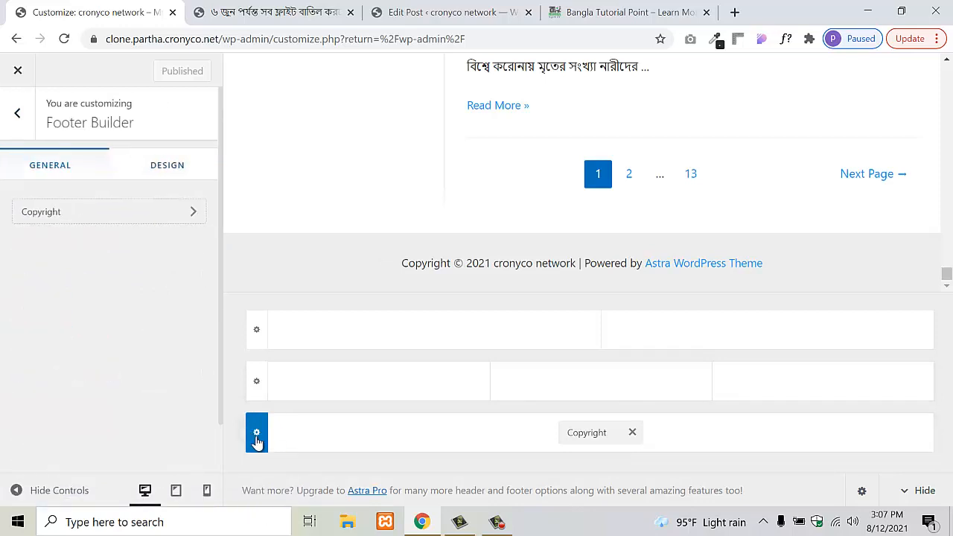
pyautogui.click(178, 165)
pyautogui.scroll(-1, 132, 380)
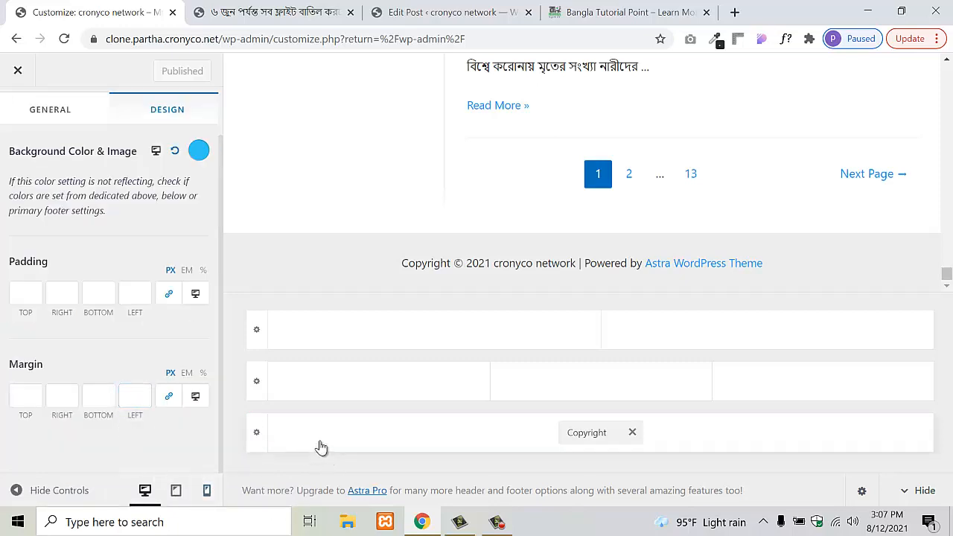
# - Set the below-footer row's background color to teal #1c9799
pyautogui.click(257, 435)
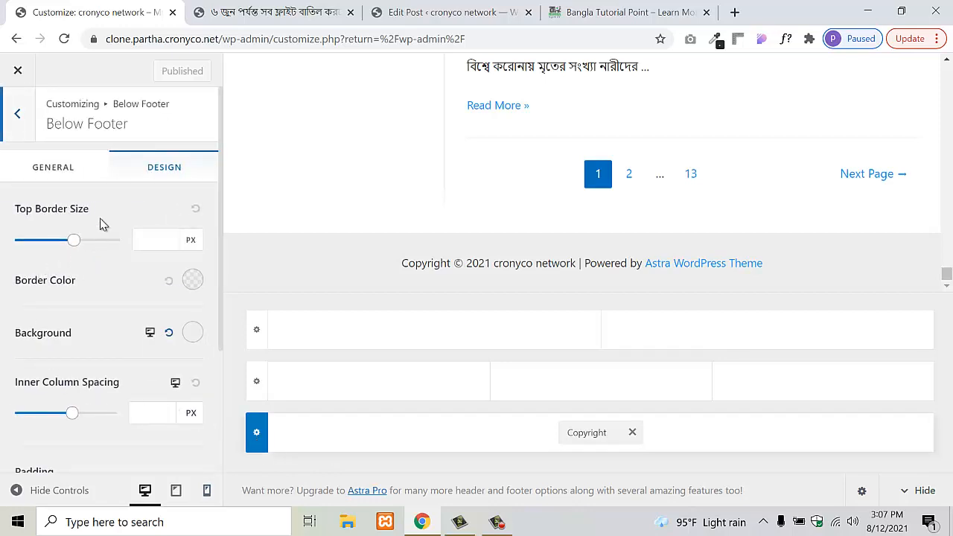
pyautogui.scroll(-1, 110, 247)
pyautogui.scroll(1, 85, 320)
pyautogui.click(191, 339)
pyautogui.scroll(-2, 152, 382)
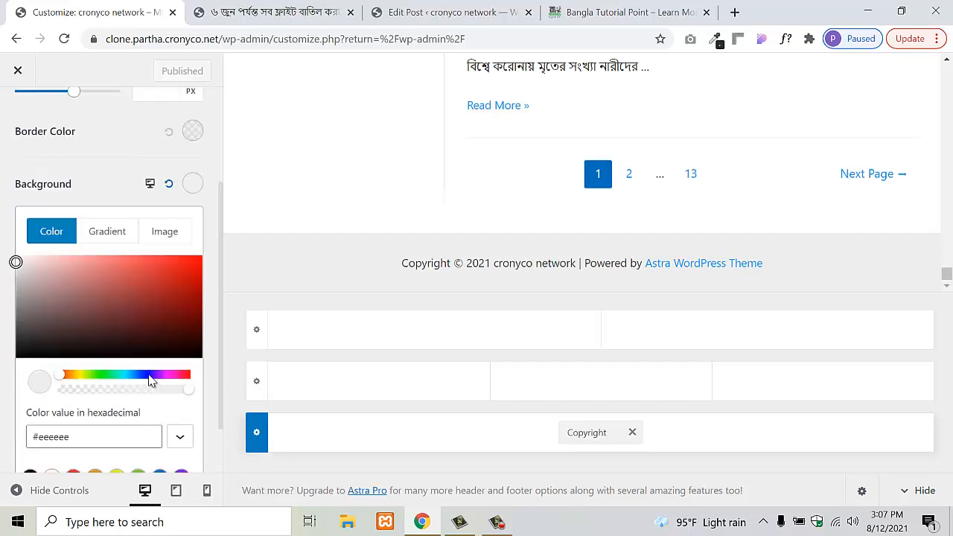
pyautogui.moveTo(106, 380); pyautogui.dragTo(123, 375)
pyautogui.moveTo(154, 302)
pyautogui.mouseDown()
pyautogui.moveTo(176, 262)
pyautogui.moveTo(181, 276)
pyautogui.moveTo(170, 297)
pyautogui.mouseUp()
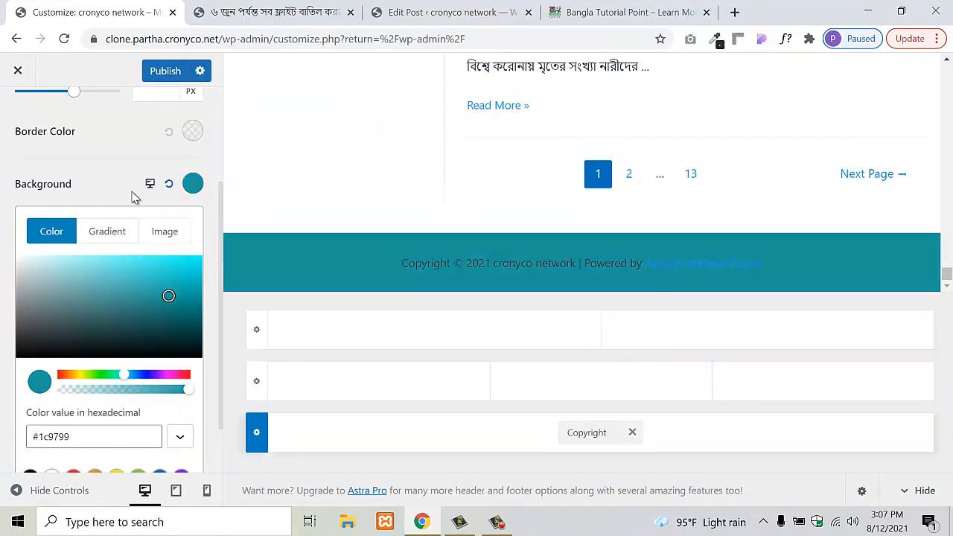
pyautogui.click(130, 140)
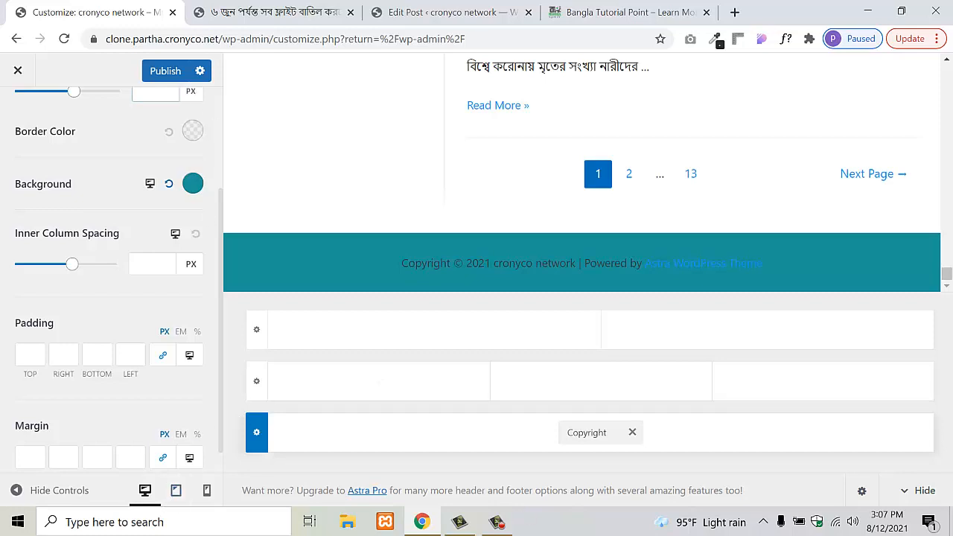
pyautogui.click(498, 525)
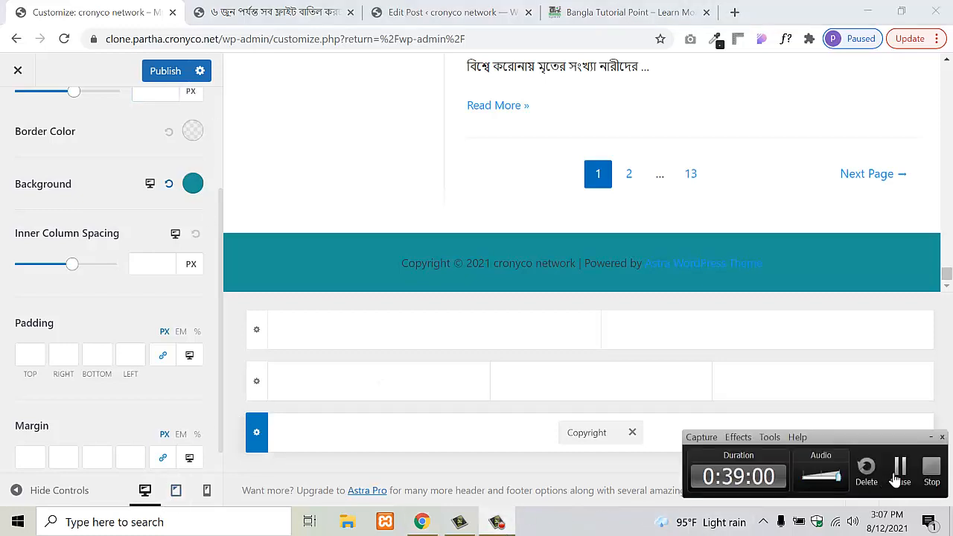
pyautogui.click(900, 479)
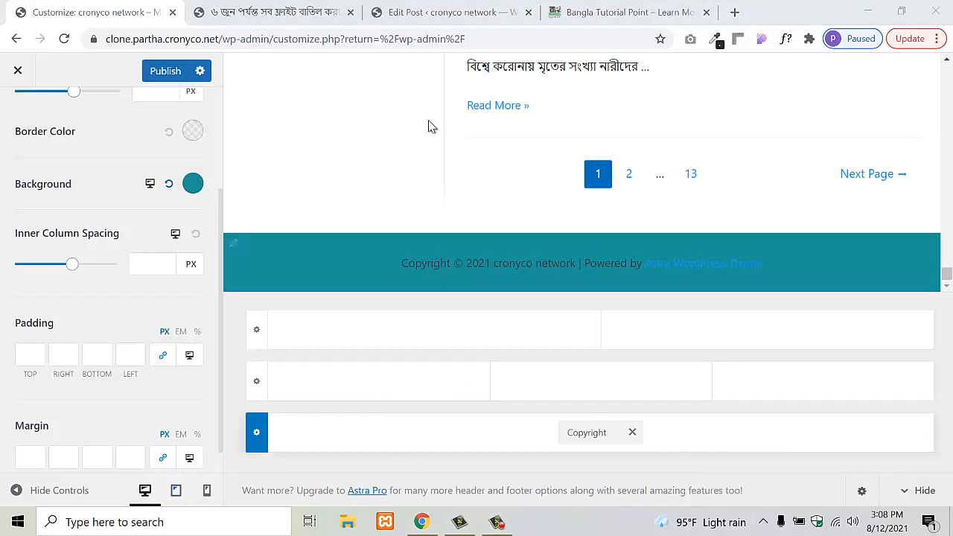
# - Compare the example site's footer widgets and copyright bar with the live post's footer, then return to the Customizer and dismiss the Surfe.be notice
pyautogui.click(574, 11)
pyautogui.scroll(2, 357, 325)
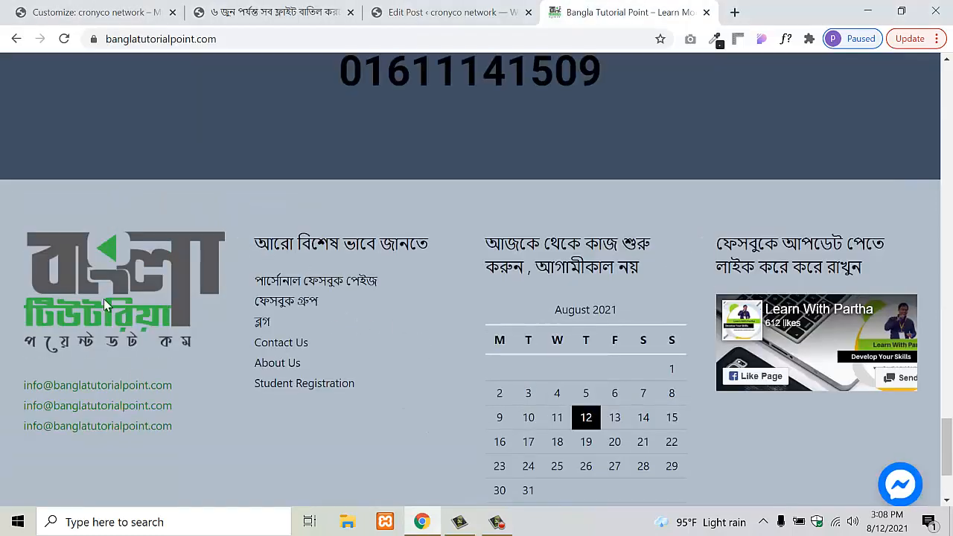
pyautogui.scroll(-1, 747, 375)
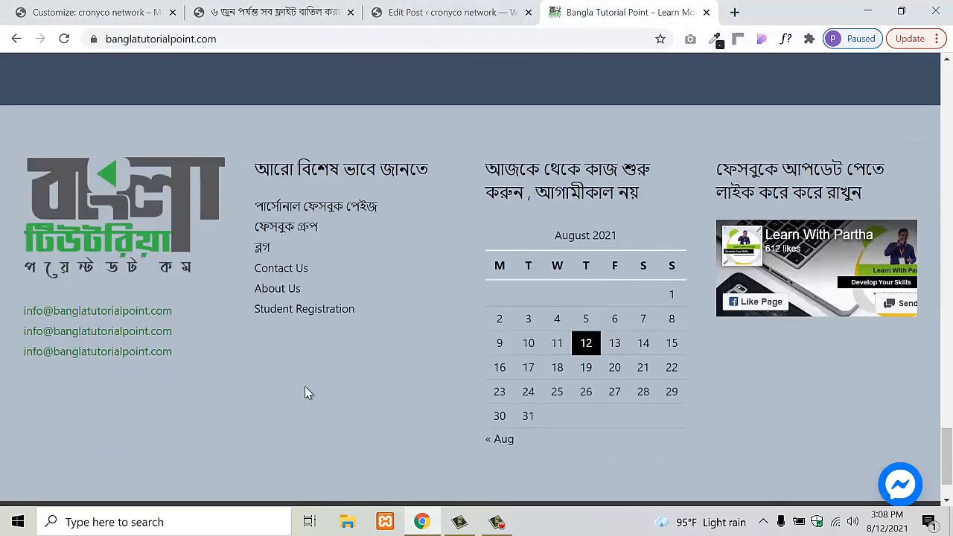
pyautogui.click(113, 6)
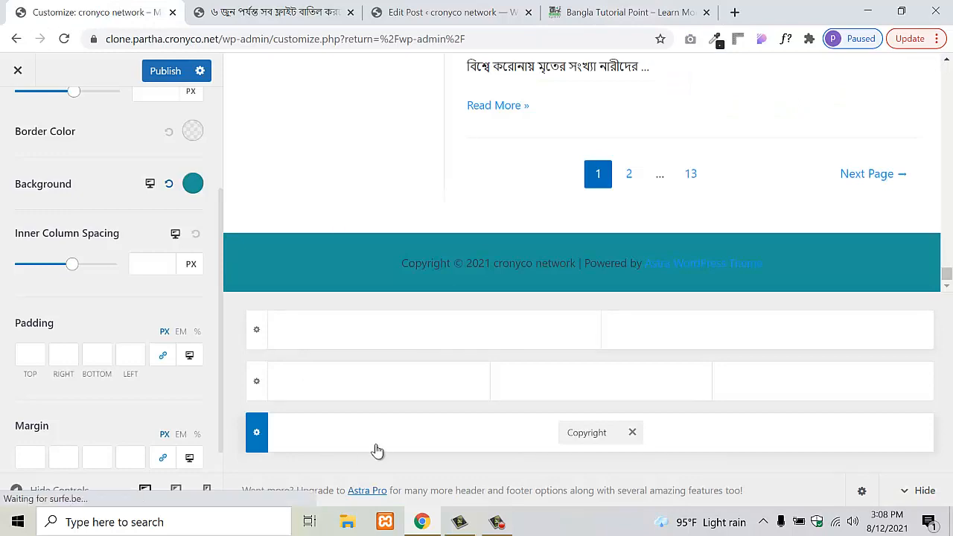
pyautogui.click(285, 6)
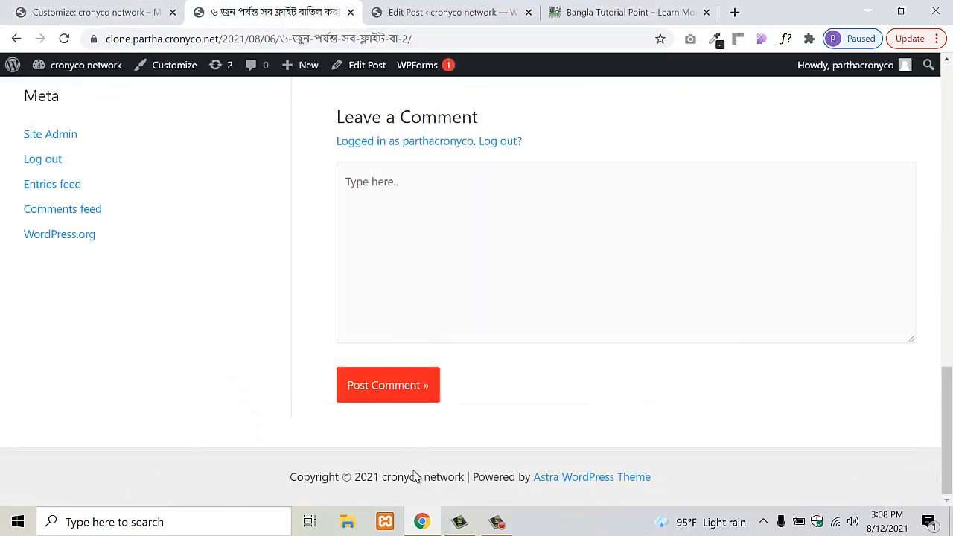
pyautogui.click(612, 5)
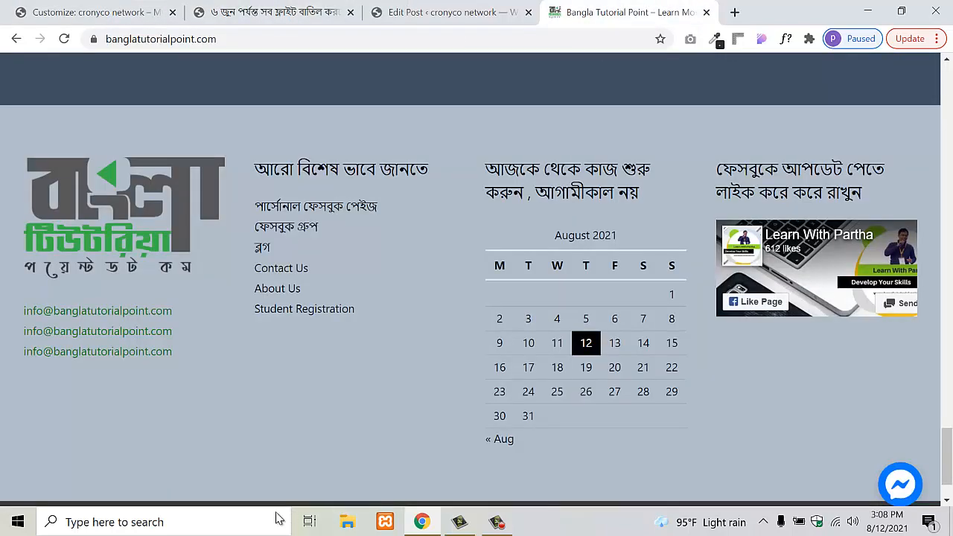
pyautogui.scroll(-1, 277, 484)
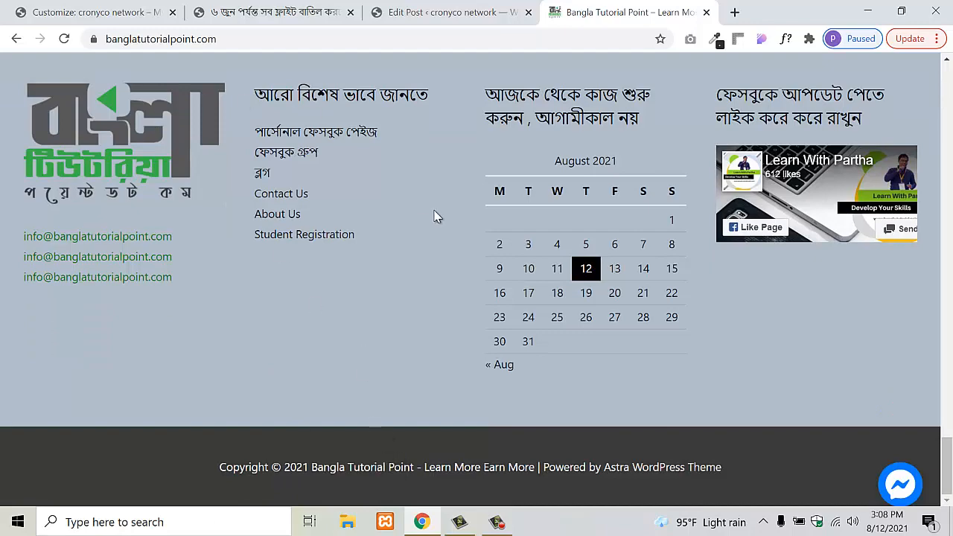
pyautogui.scroll(2, 436, 216)
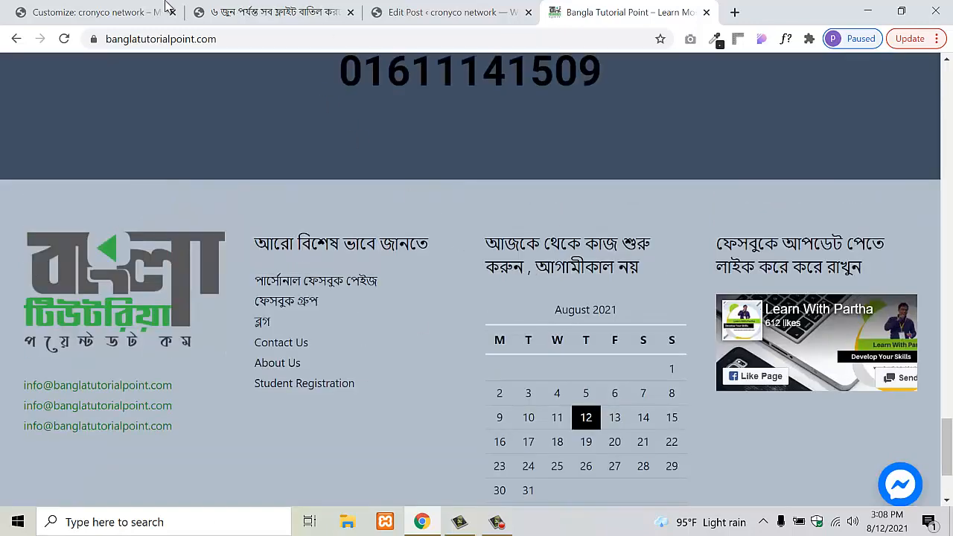
pyautogui.click(103, 15)
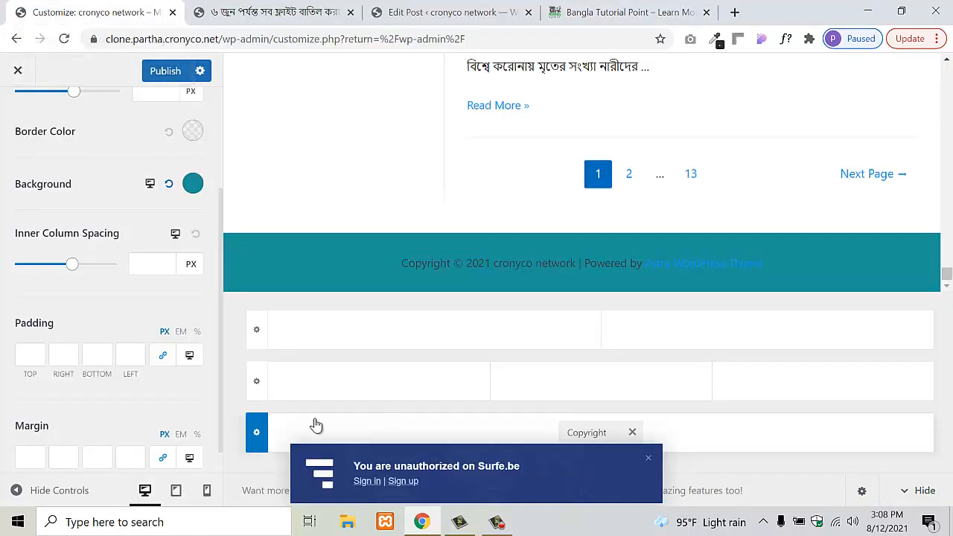
pyautogui.click(647, 459)
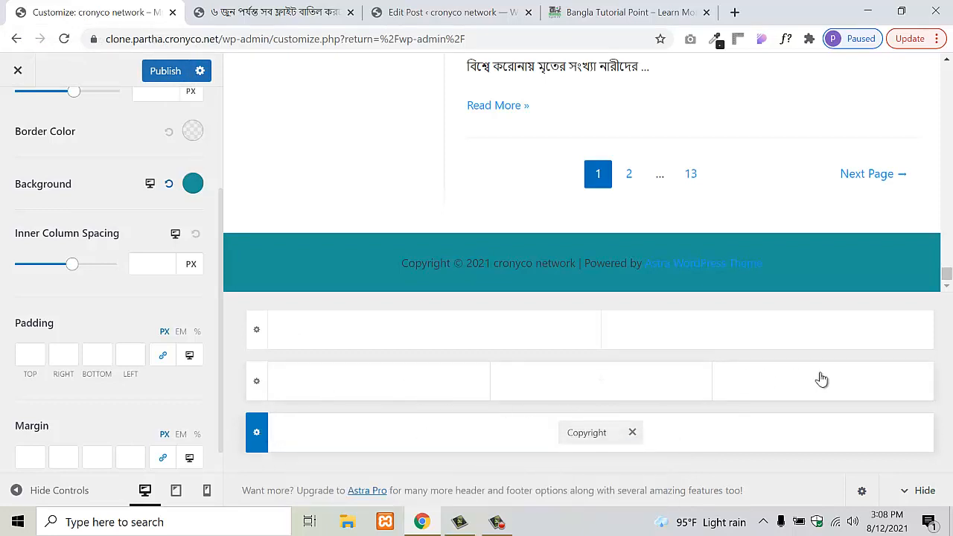
# - Set the Primary Footer row to 4 columns, keeping the equal-width layout, and publish the changes
pyautogui.click(257, 387)
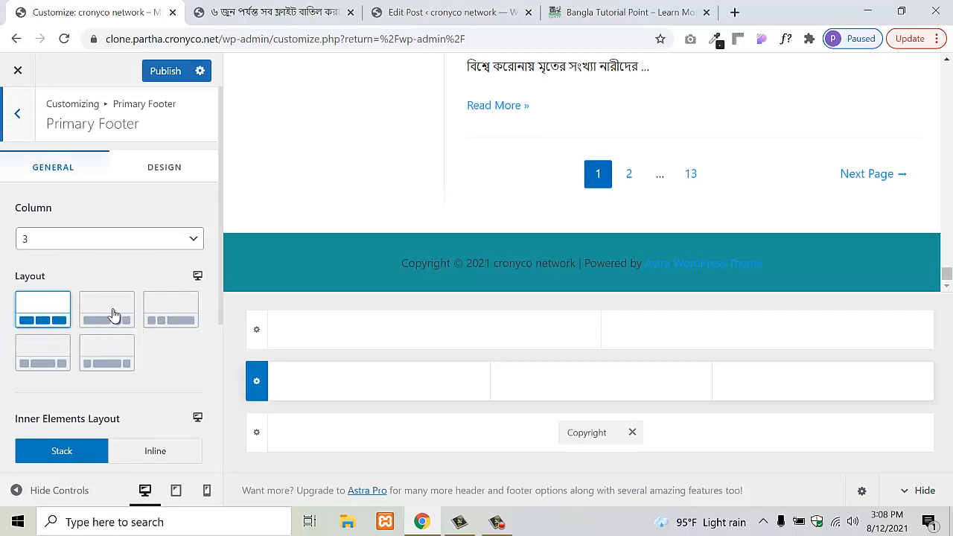
pyautogui.click(48, 246)
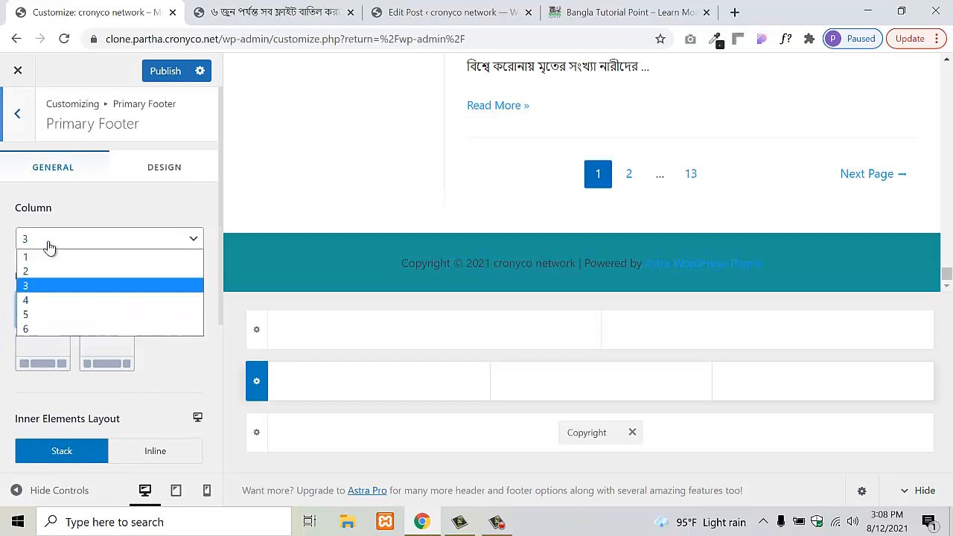
pyautogui.click(27, 300)
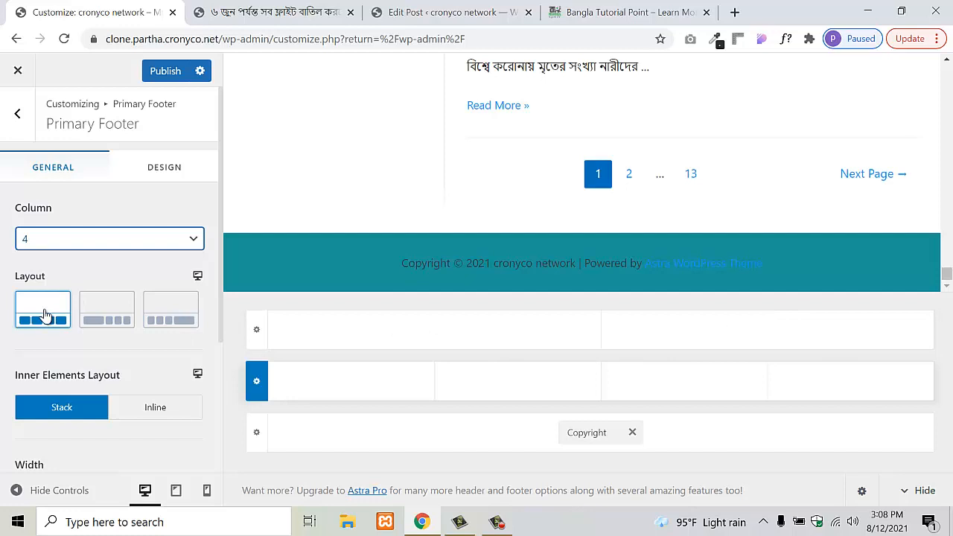
pyautogui.scroll(-2, 112, 369)
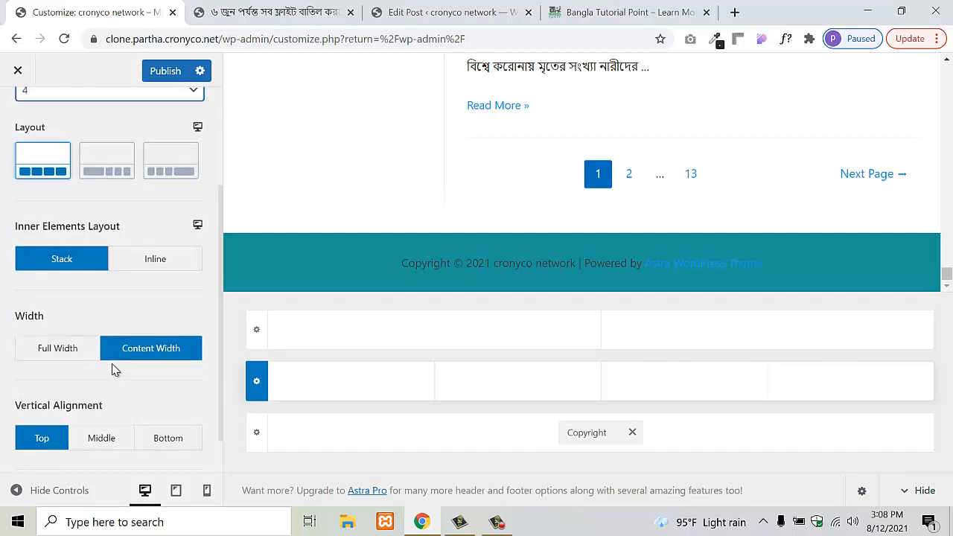
pyautogui.scroll(-1, 115, 370)
pyautogui.scroll(3, 113, 370)
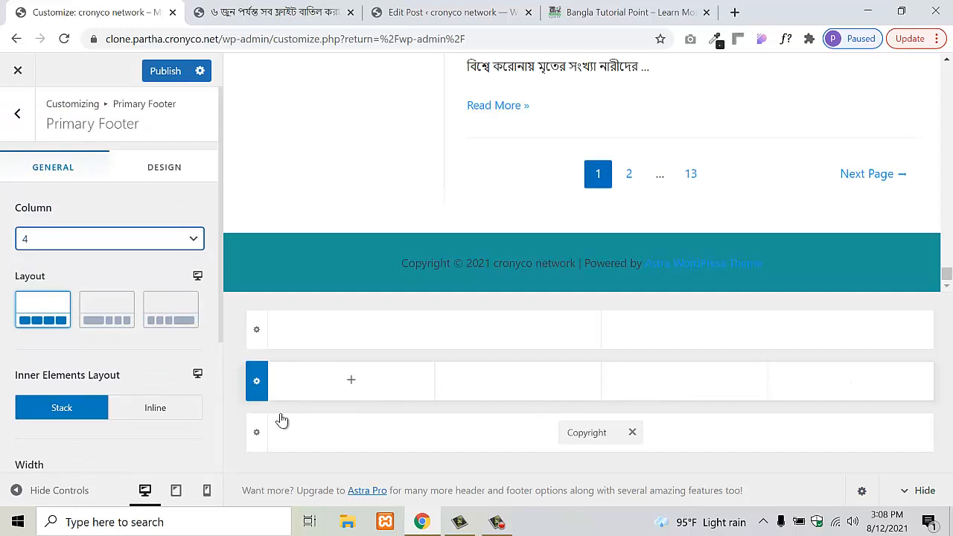
pyautogui.click(165, 71)
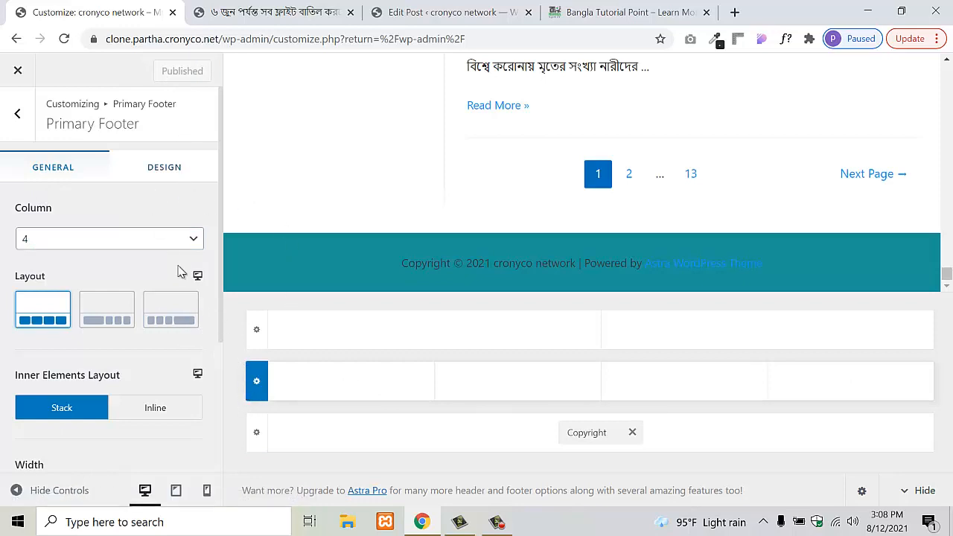
# - Change the Primary Footer row's background color to a semi-transparent blue, RGB 52, 123, 205
pyautogui.click(157, 169)
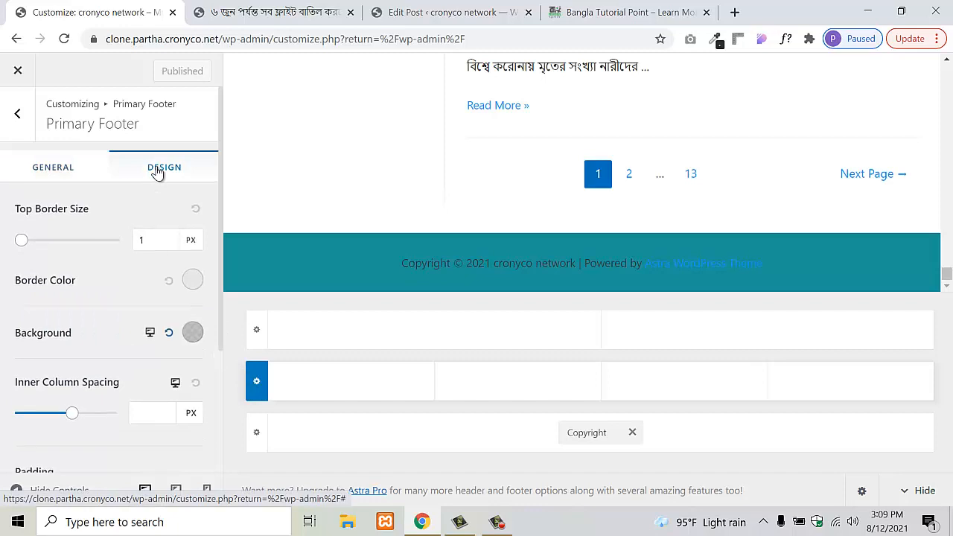
pyautogui.click(194, 335)
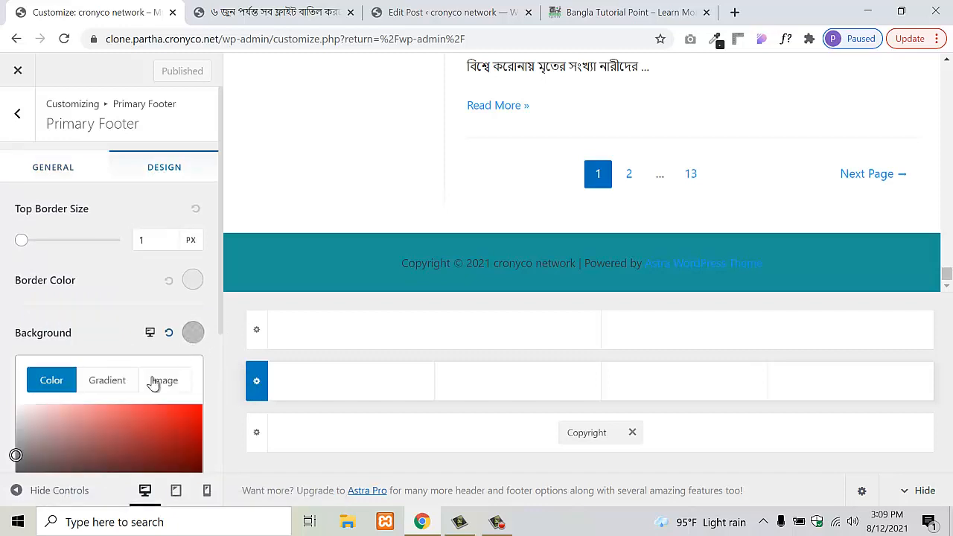
pyautogui.scroll(-2, 153, 382)
pyautogui.click(105, 285)
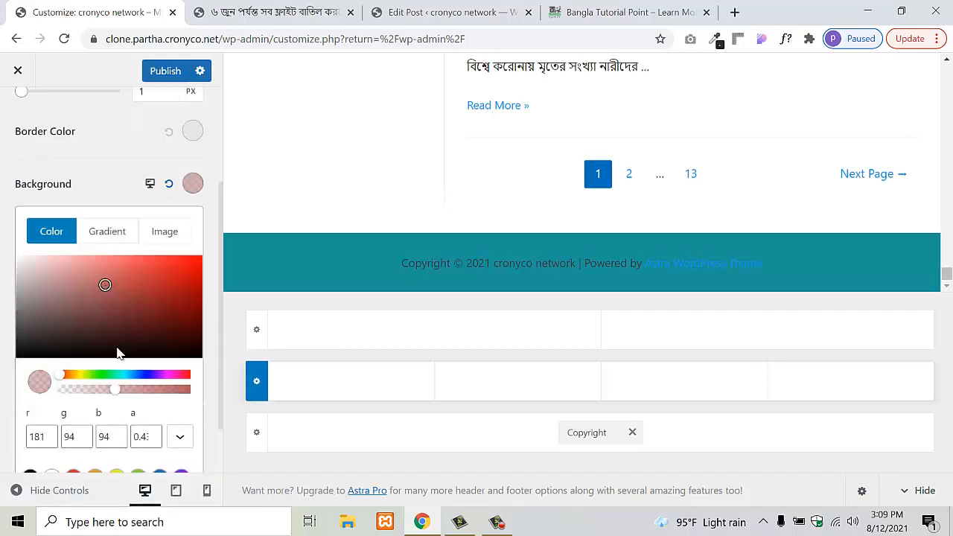
pyautogui.moveTo(76, 312); pyautogui.dragTo(46, 333)
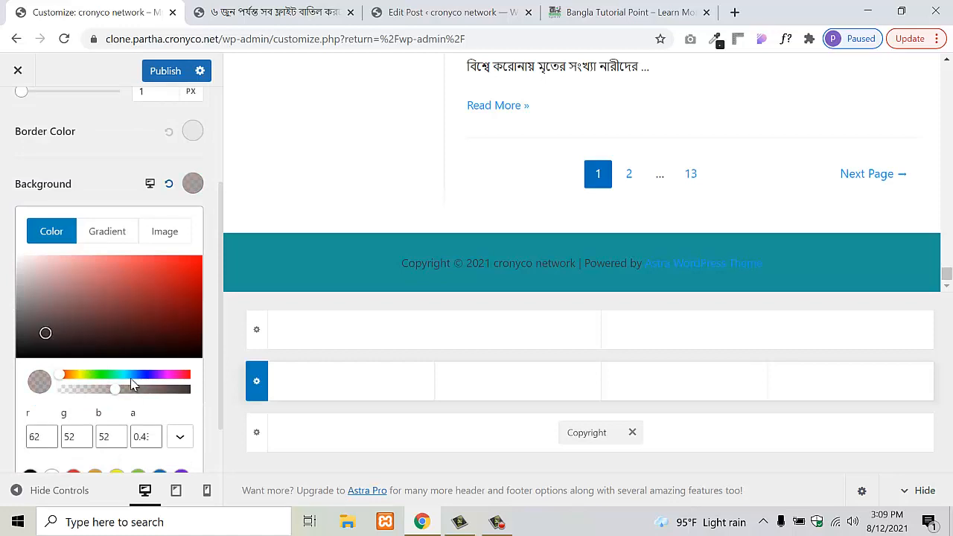
pyautogui.moveTo(144, 375); pyautogui.dragTo(136, 376)
pyautogui.click(154, 278)
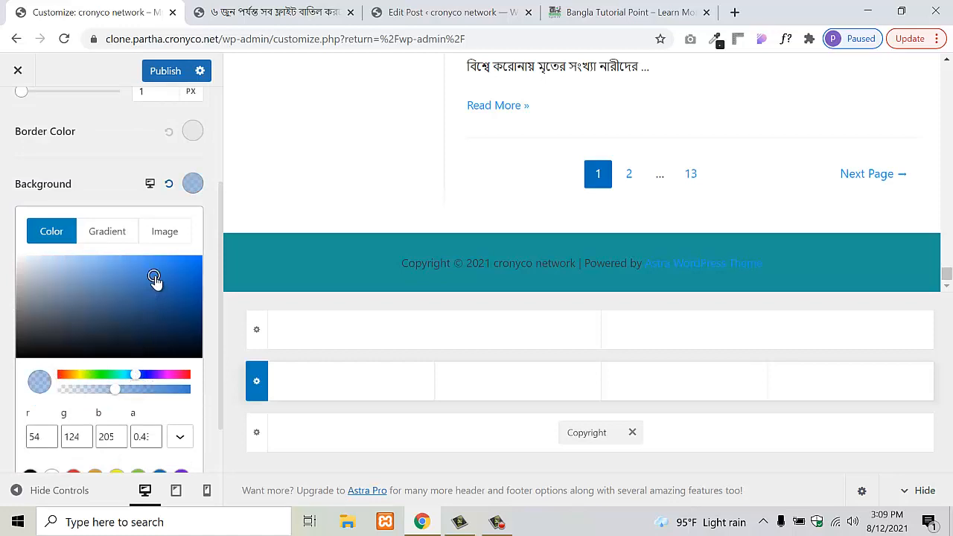
pyautogui.click(134, 157)
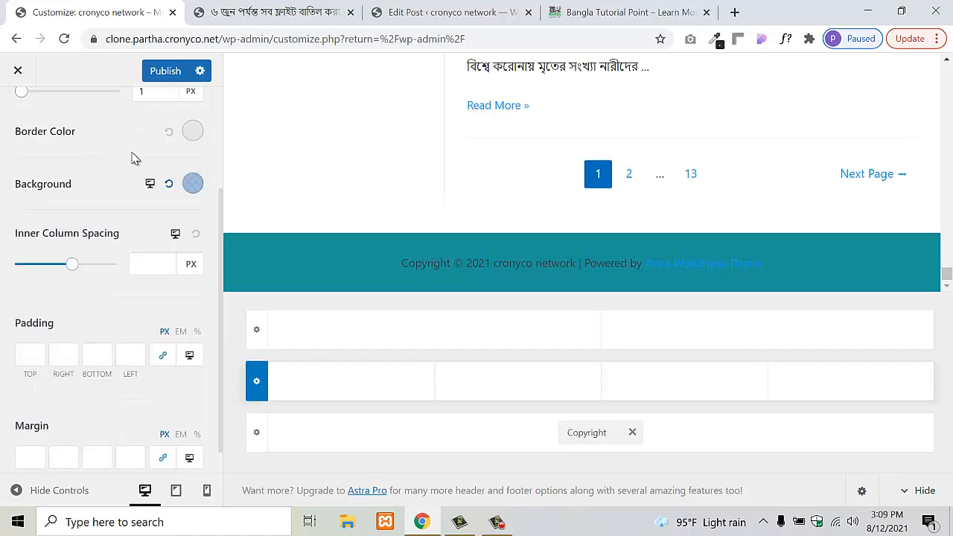
# - Raise the Primary Footer background's opacity to about 0.86 and adjust its blue to RGB 38, 121, 216
pyautogui.click(192, 184)
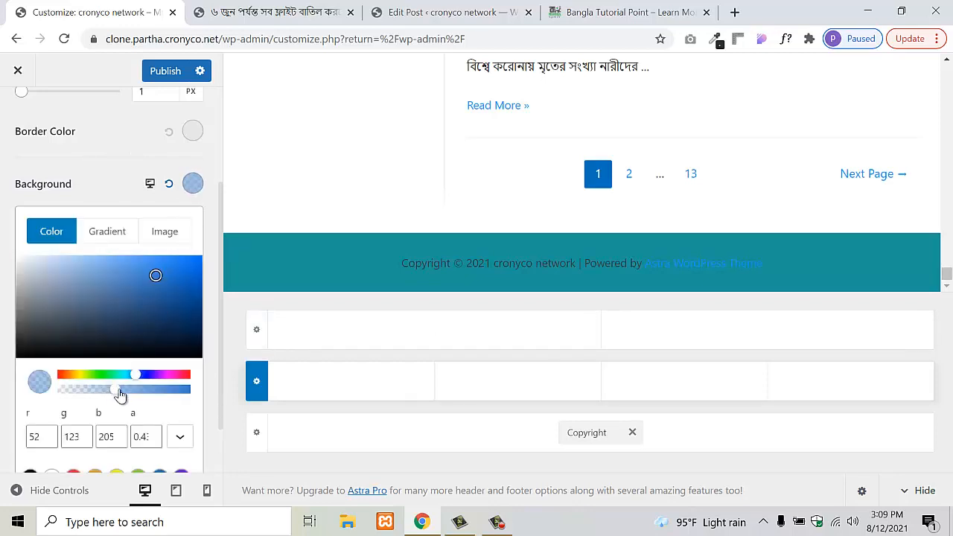
pyautogui.moveTo(119, 392); pyautogui.dragTo(173, 391)
pyautogui.click(172, 268)
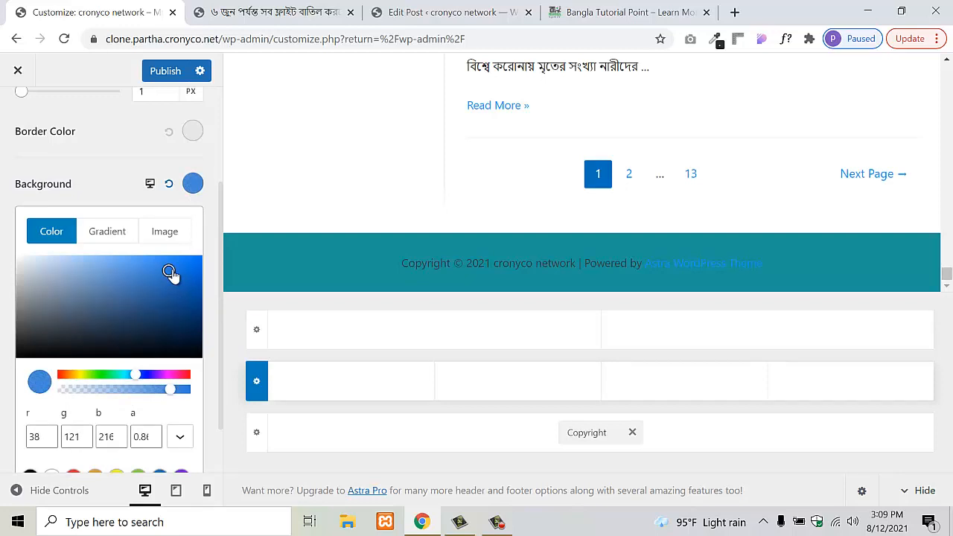
pyautogui.click(120, 162)
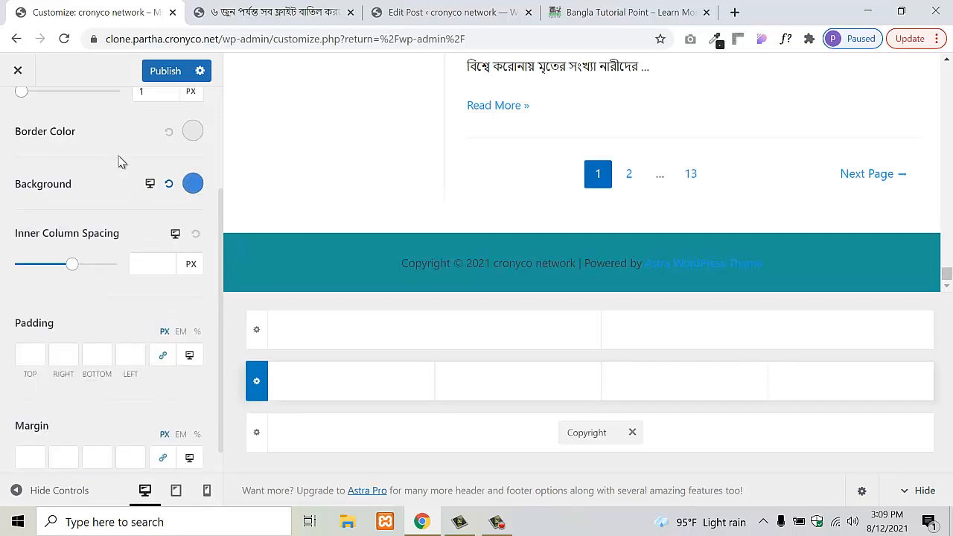
# - Publish the Primary Footer background change, reload the live post to check its footer, and return to the Customizer
pyautogui.scroll(1, 85, 339)
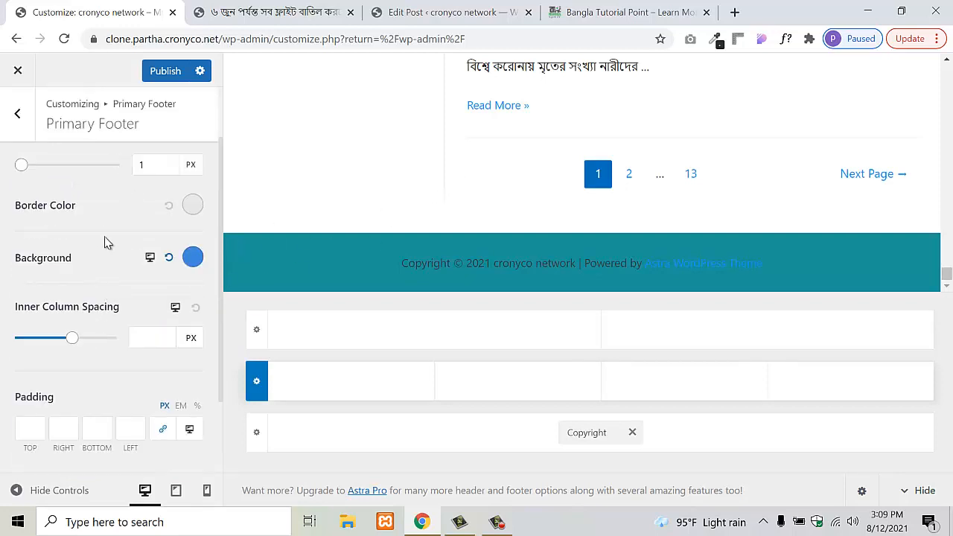
pyautogui.scroll(1, 127, 216)
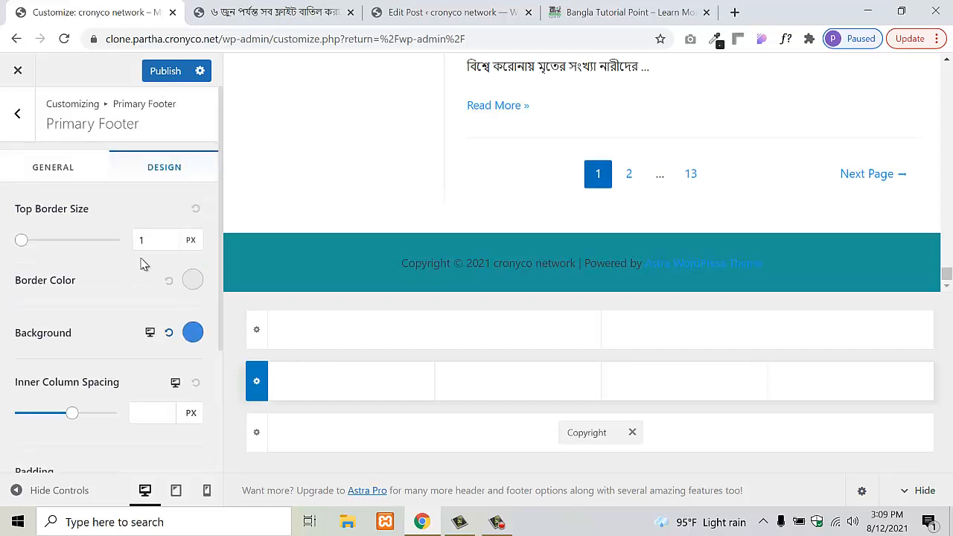
pyautogui.click(167, 75)
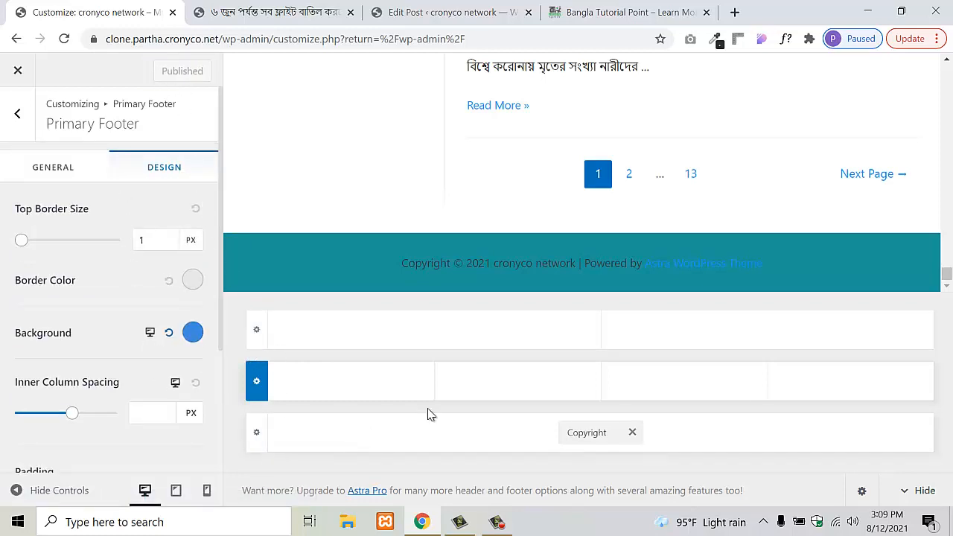
pyautogui.click(333, 7)
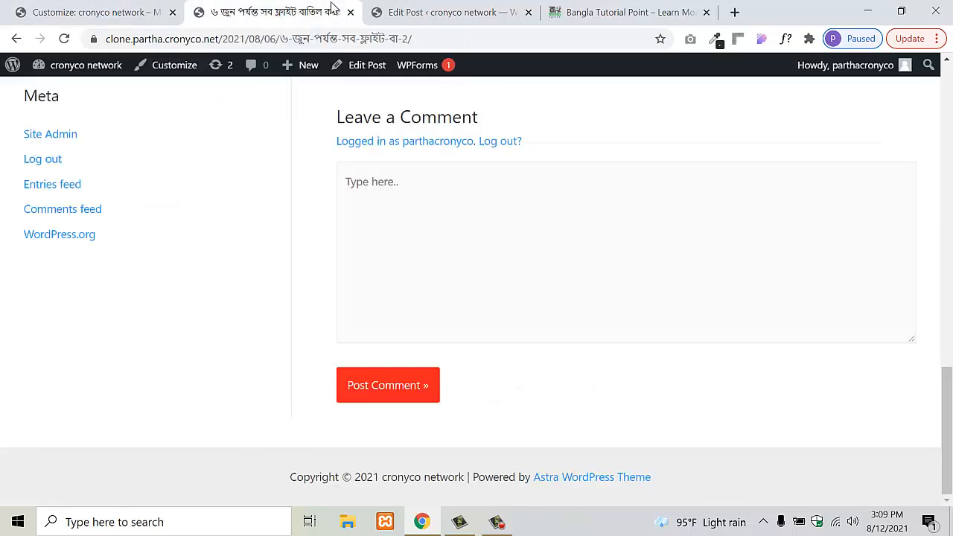
pyautogui.click(65, 38)
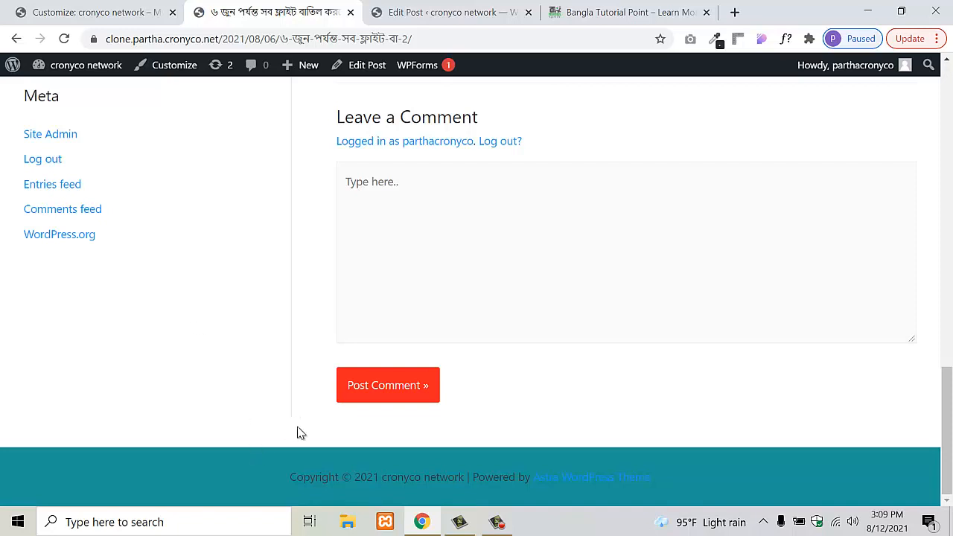
pyautogui.click(53, 6)
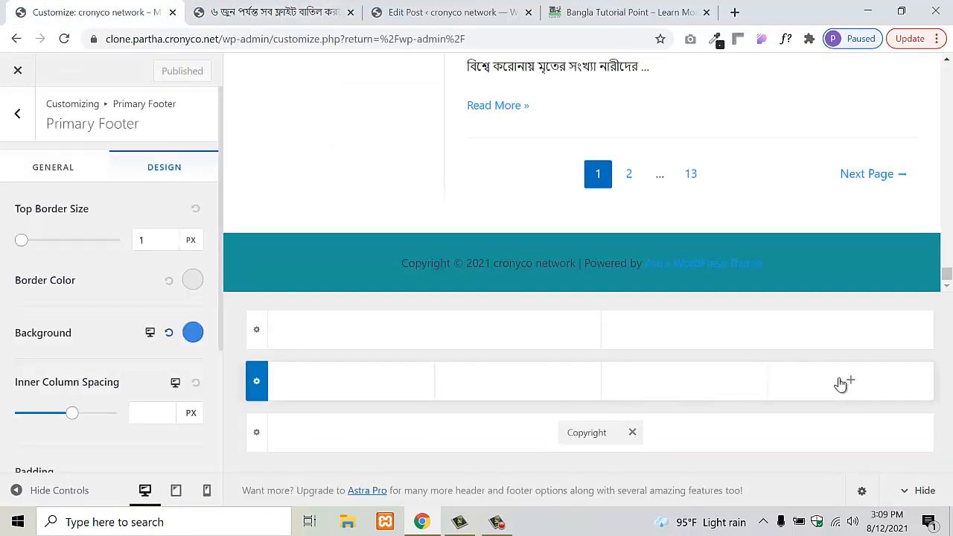
# - Compare the example site's four-column footer with the live post's footer and return to the Customizer
pyautogui.click(544, 7)
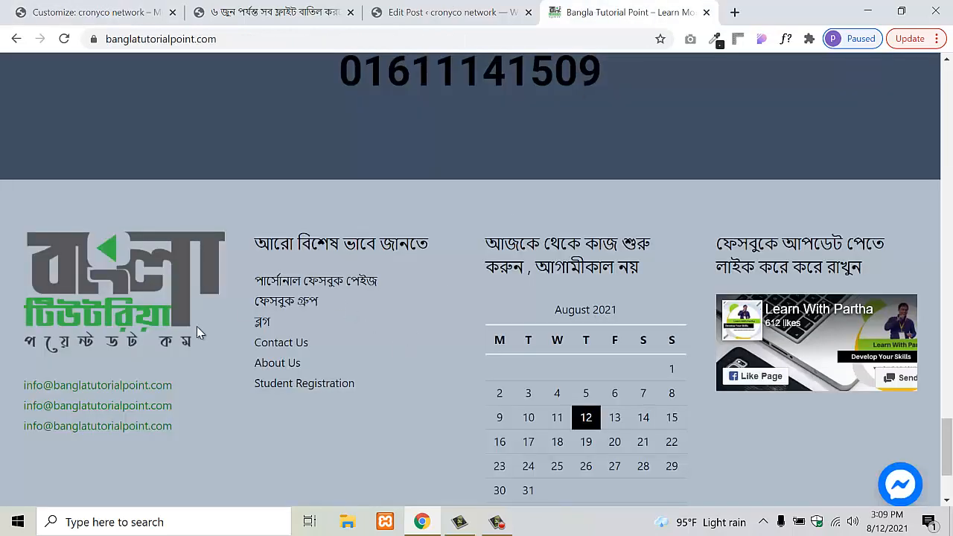
pyautogui.click(223, 10)
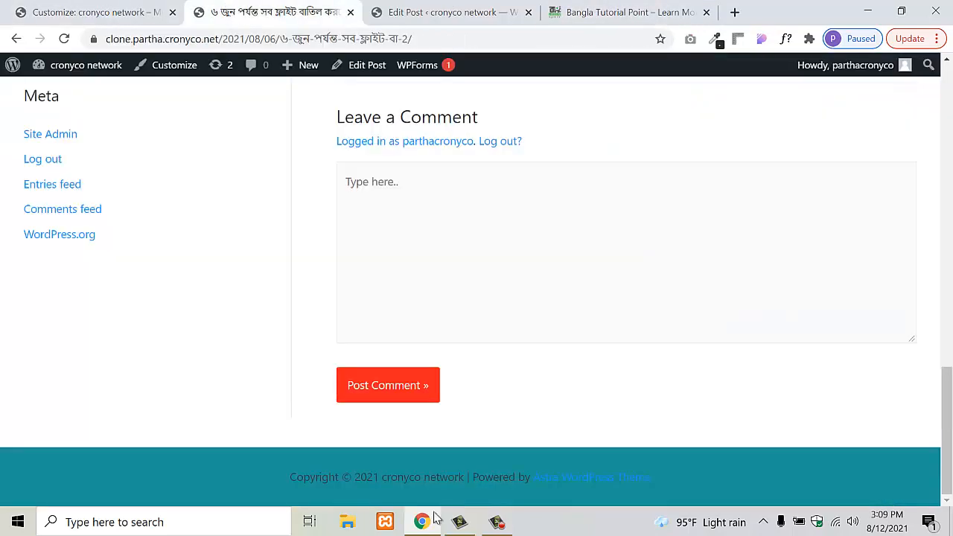
pyautogui.click(10, 7)
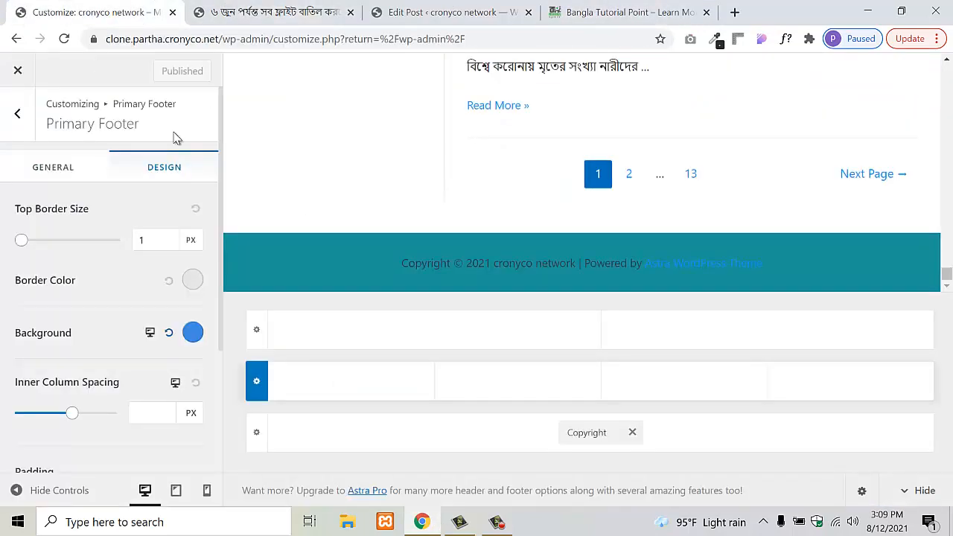
# - Add Widget 1, Widget 2, Widget 3 and Widget 4 to the Primary Footer's four columns in order, and publish
pyautogui.click(348, 385)
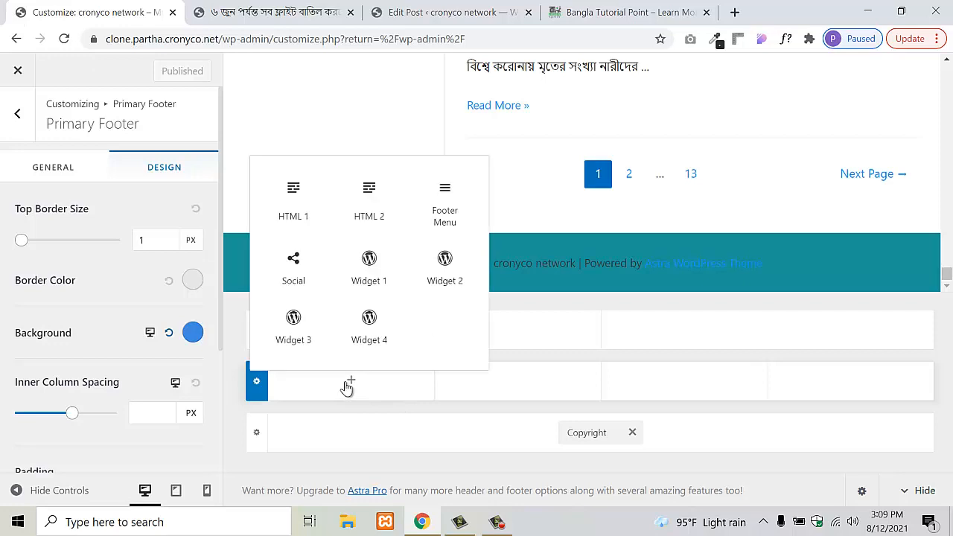
pyautogui.click(366, 280)
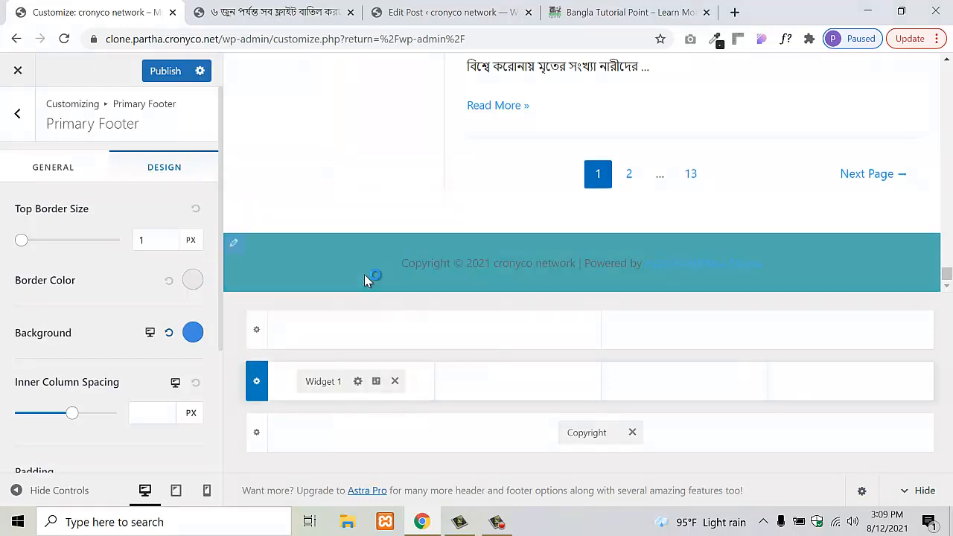
pyautogui.click(524, 390)
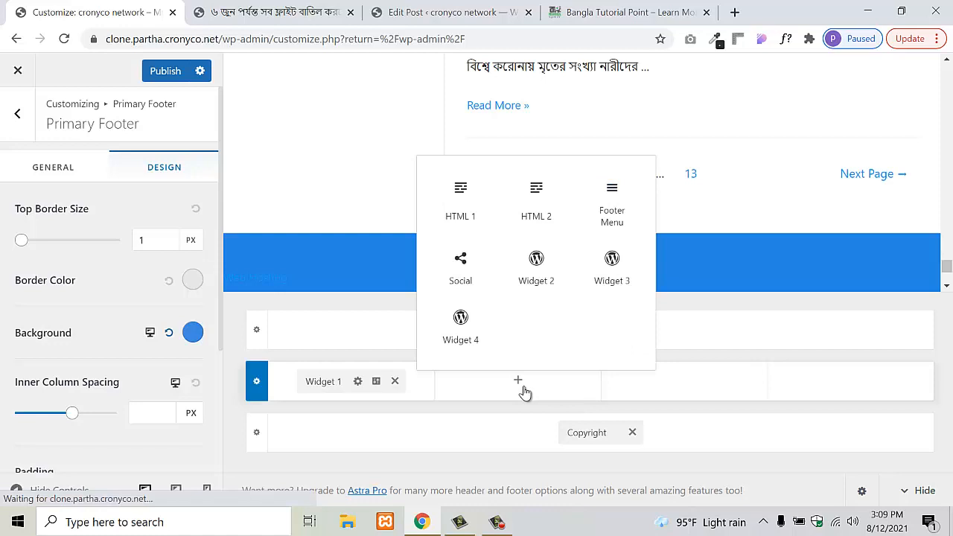
pyautogui.click(541, 278)
pyautogui.click(683, 383)
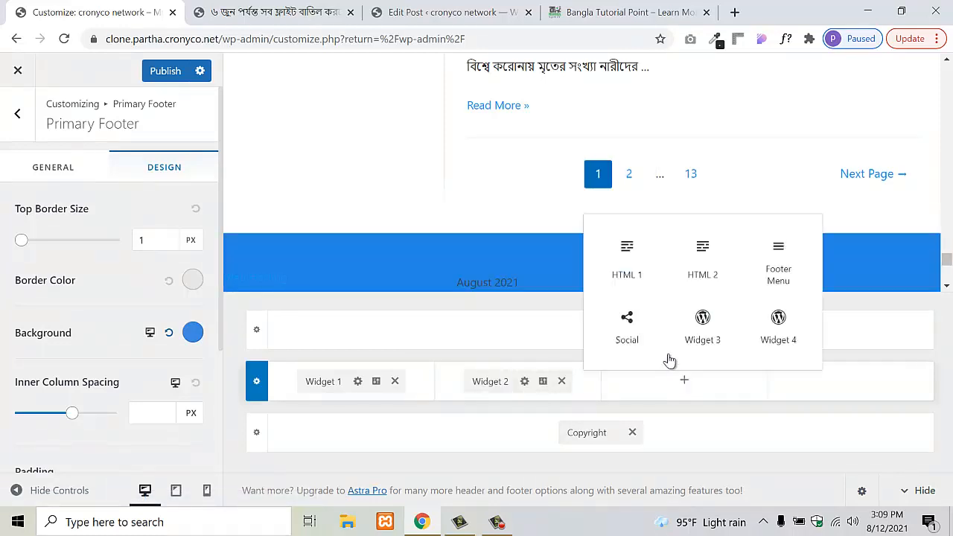
pyautogui.click(701, 333)
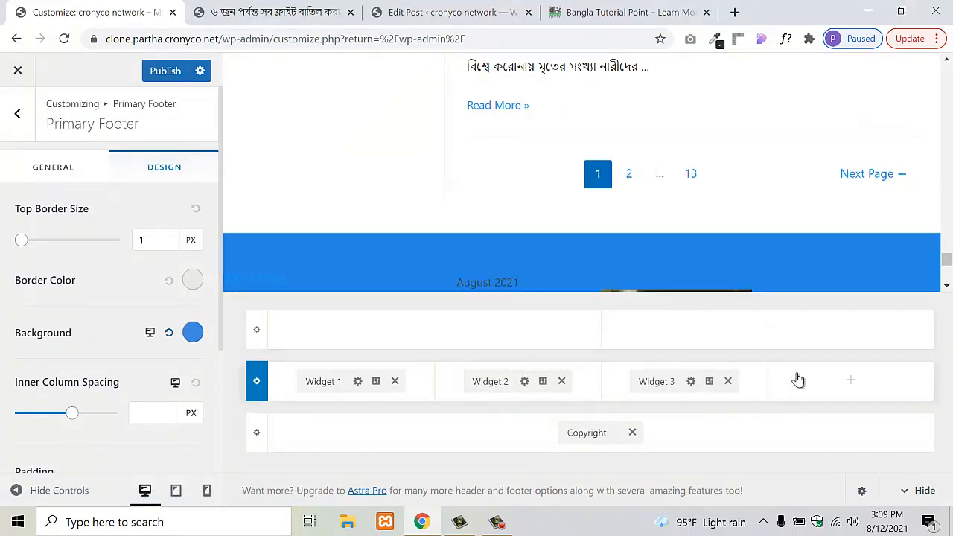
pyautogui.click(845, 384)
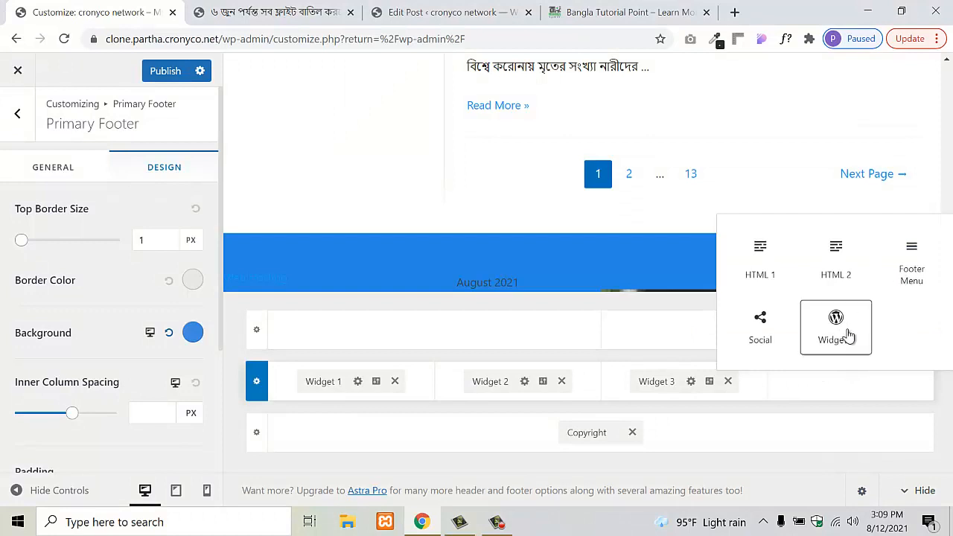
pyautogui.click(847, 337)
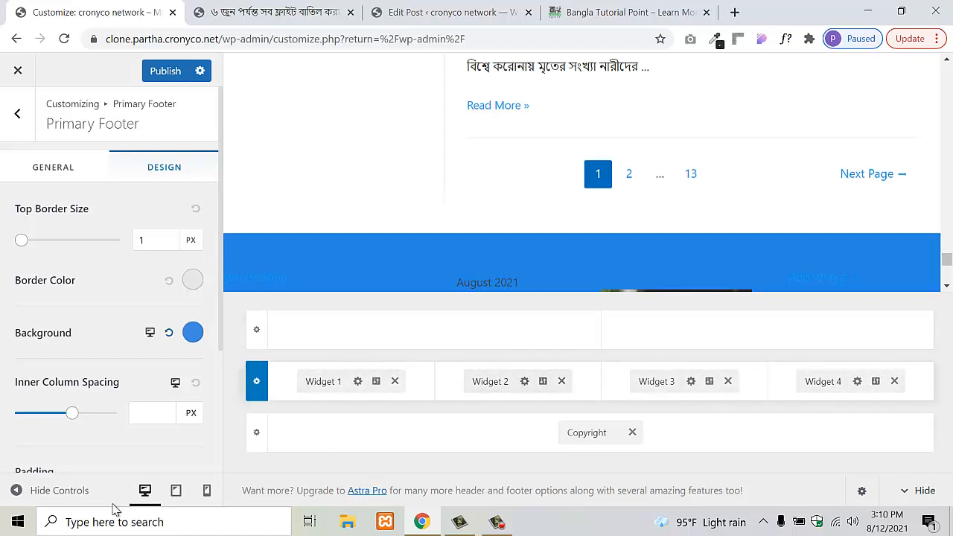
pyautogui.click(160, 73)
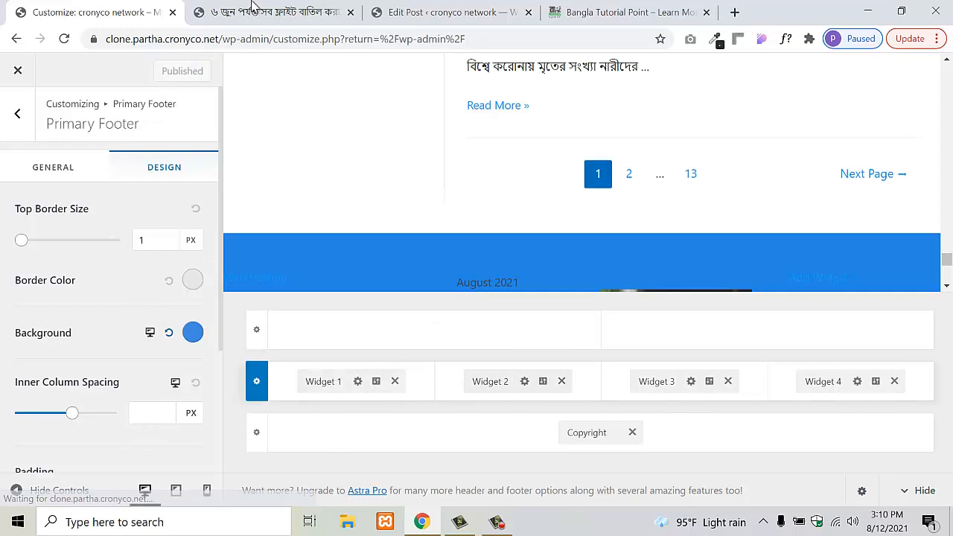
# - Reload the live post and examine the widgets in its footer
pyautogui.hotkey('ctrl', 'Tab')
pyautogui.press('F5')
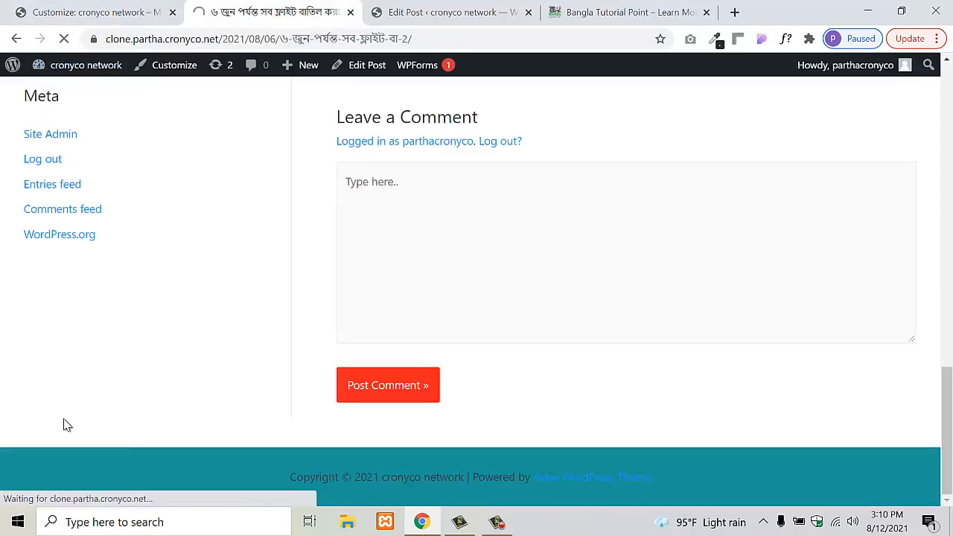
pyautogui.scroll(-5, 666, 409)
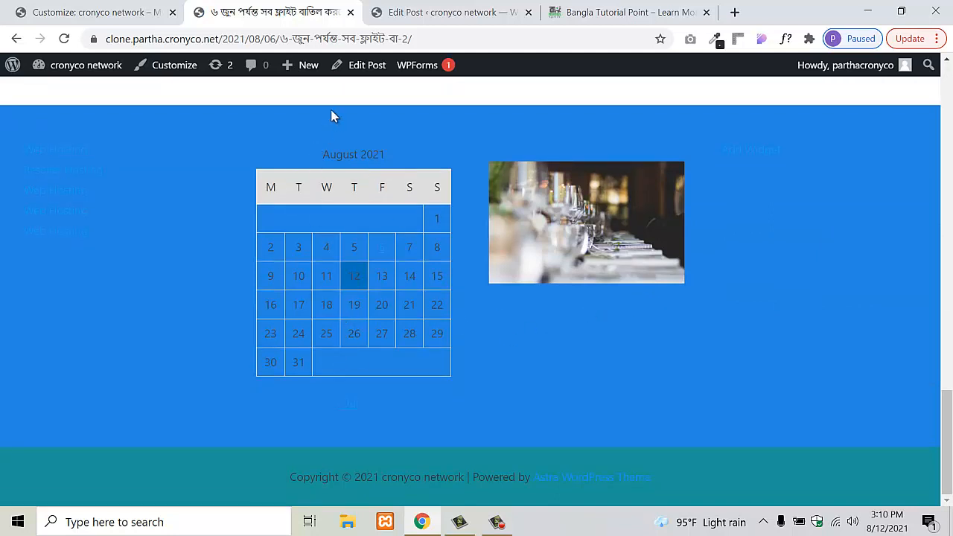
# - Leave the post editor for the Posts list, look through the admin menu, and return to the Customizer
pyautogui.click(390, 7)
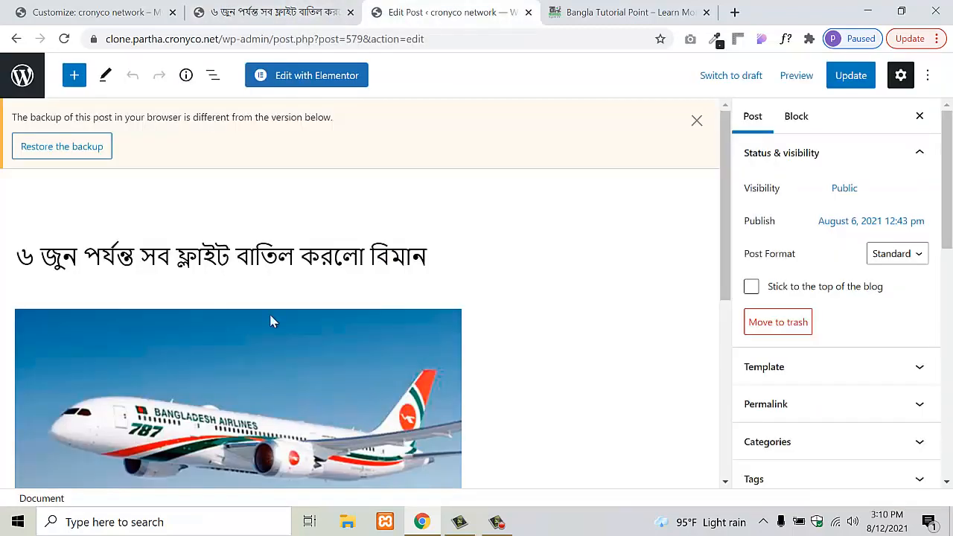
pyautogui.click(30, 78)
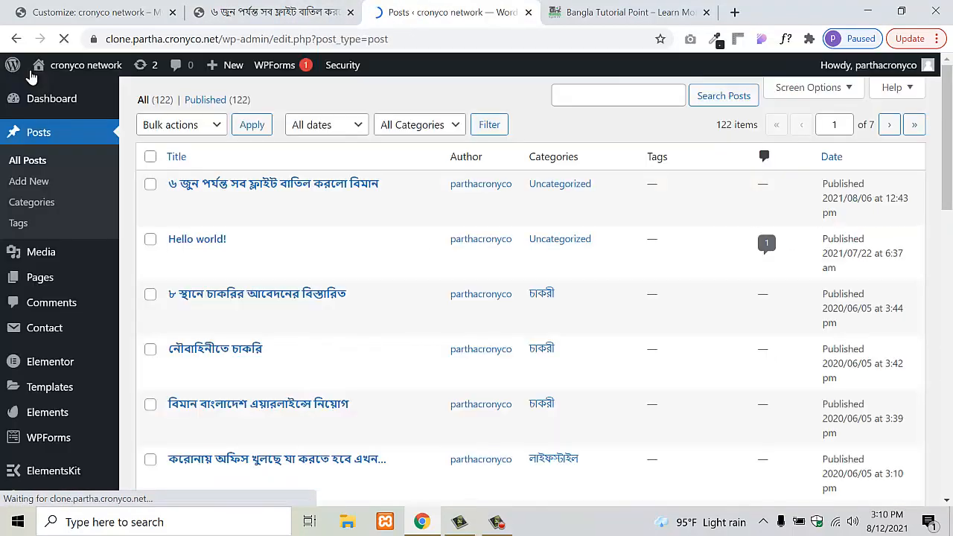
pyautogui.scroll(-6, 105, 376)
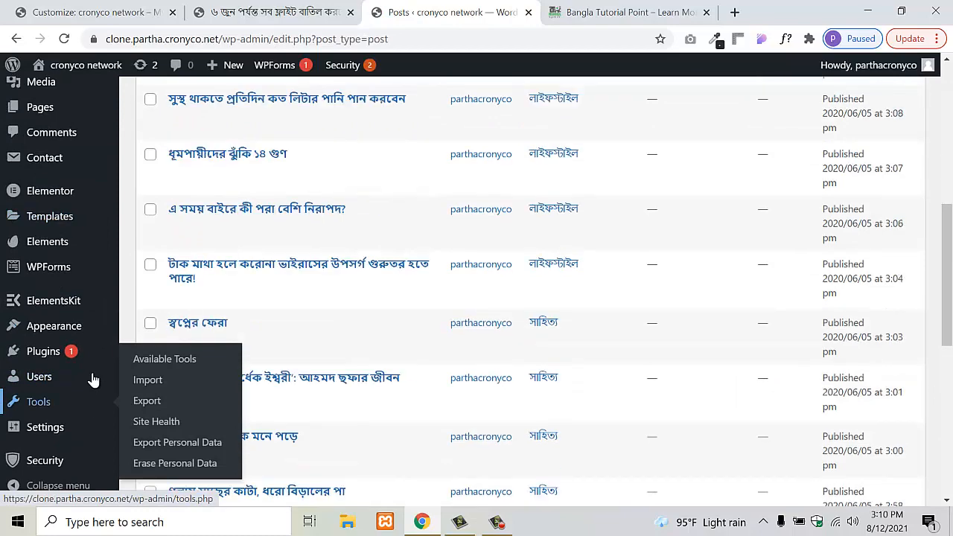
pyautogui.click(59, 14)
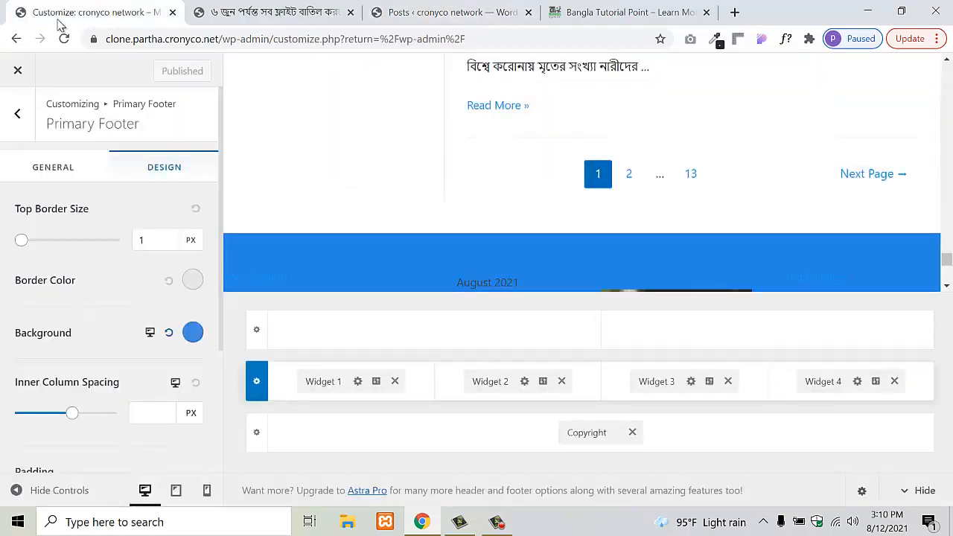
# - Reset the Primary Footer background and change it to a nearly transparent light grey, RGB 240, 240, 240
pyautogui.click(193, 332)
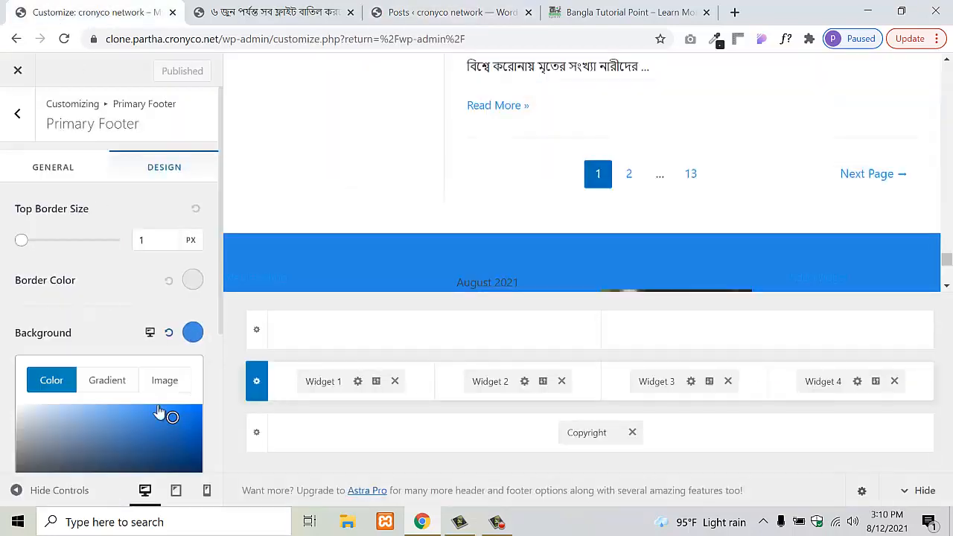
pyautogui.click(169, 333)
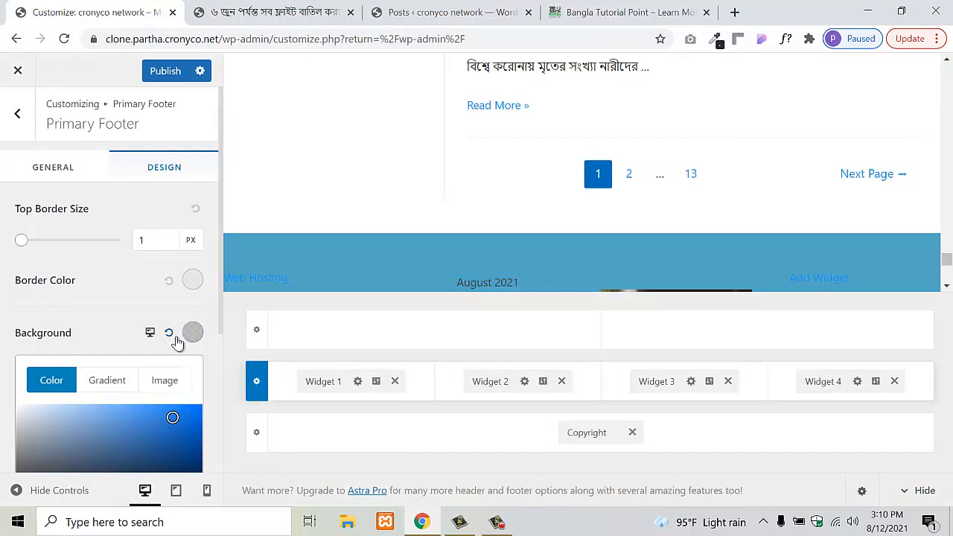
pyautogui.scroll(-3, 123, 399)
pyautogui.moveTo(171, 322); pyautogui.dragTo(102, 324)
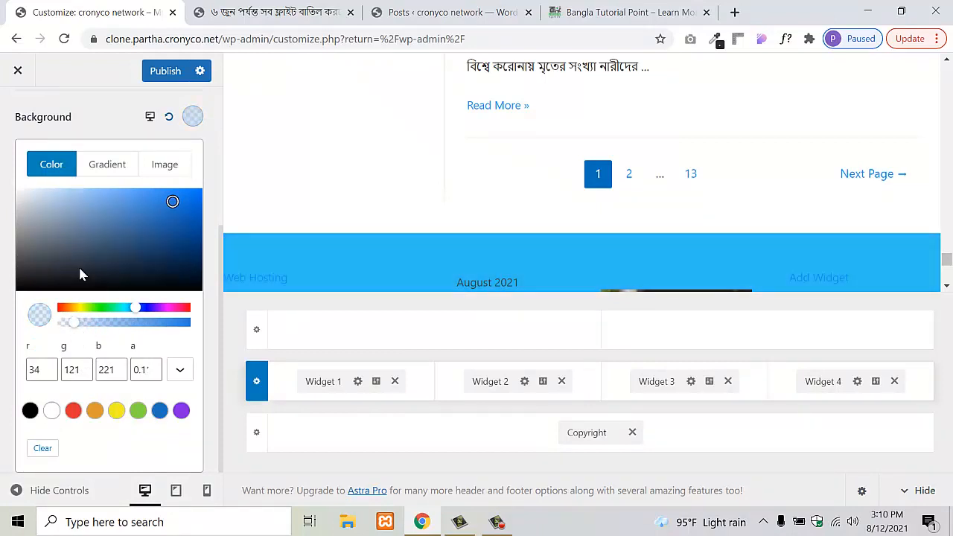
pyautogui.moveTo(61, 210); pyautogui.dragTo(10, 218)
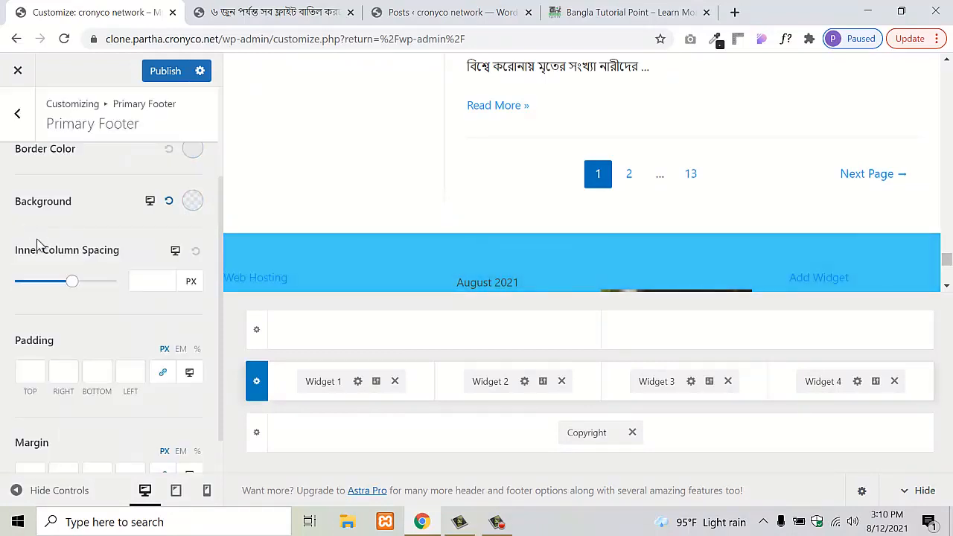
# - Lower the opacity of the Primary Footer's light grey background slightly further and publish the changes
pyautogui.click(193, 202)
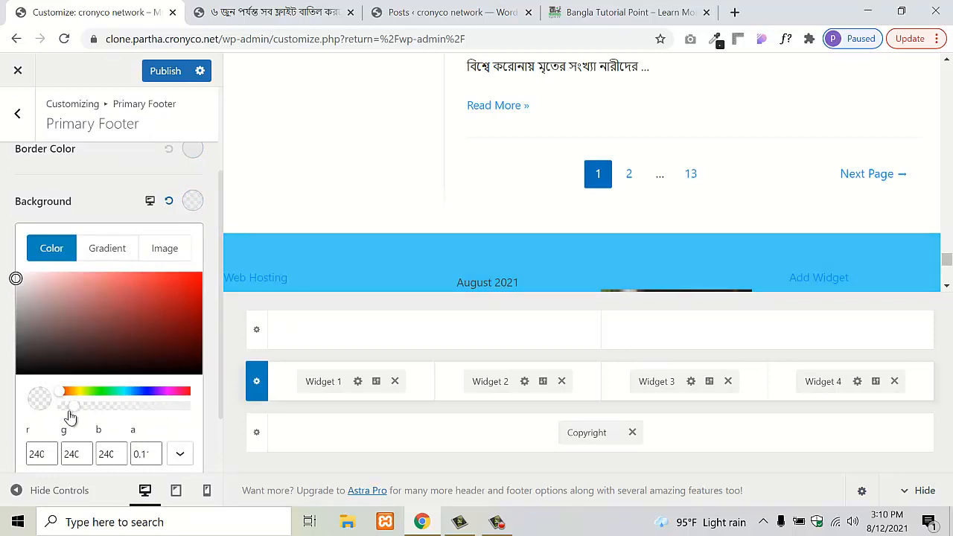
pyautogui.moveTo(70, 417); pyautogui.dragTo(64, 415)
pyautogui.click(106, 206)
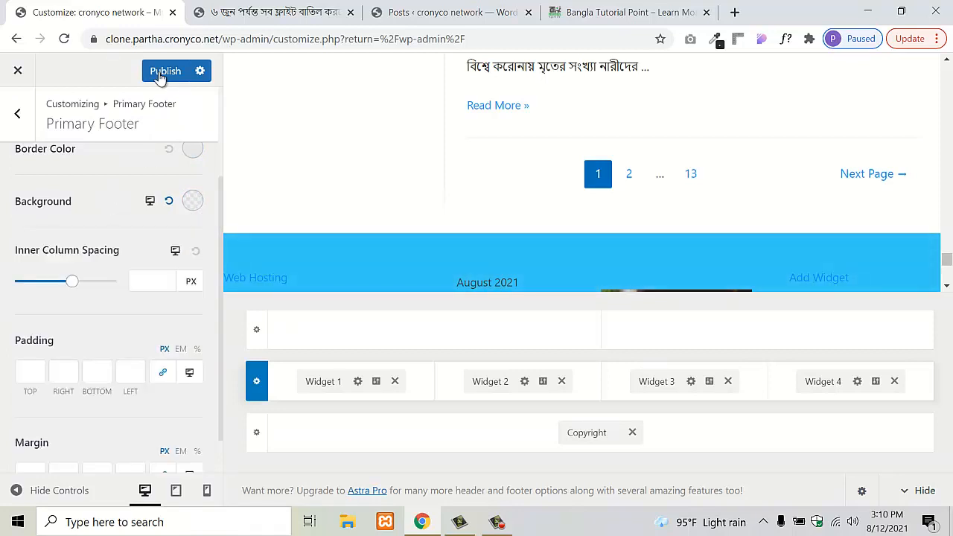
pyautogui.click(160, 75)
# - Reload the live post to inspect the recolored footer, glance at the admin Posts list, and return to the Customizer
pyautogui.click(224, 12)
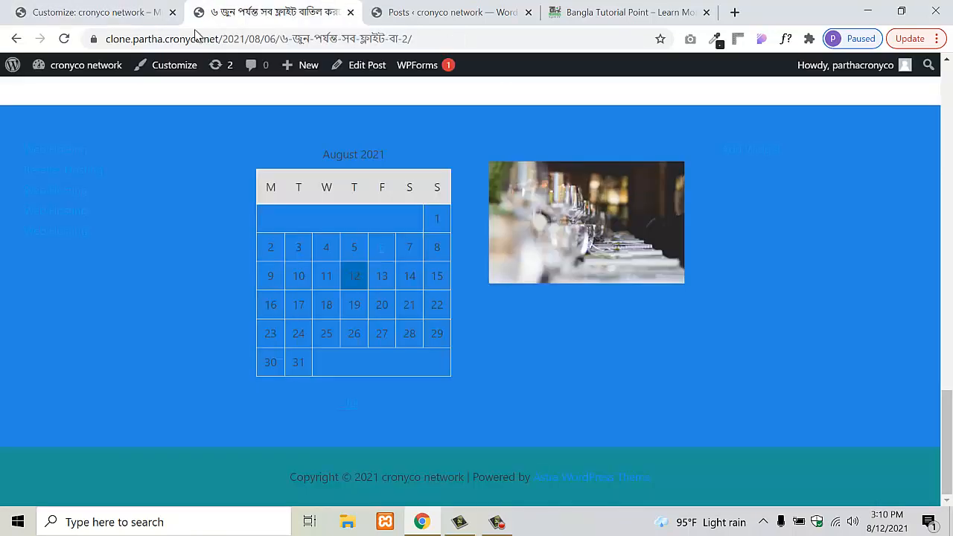
pyautogui.click(64, 38)
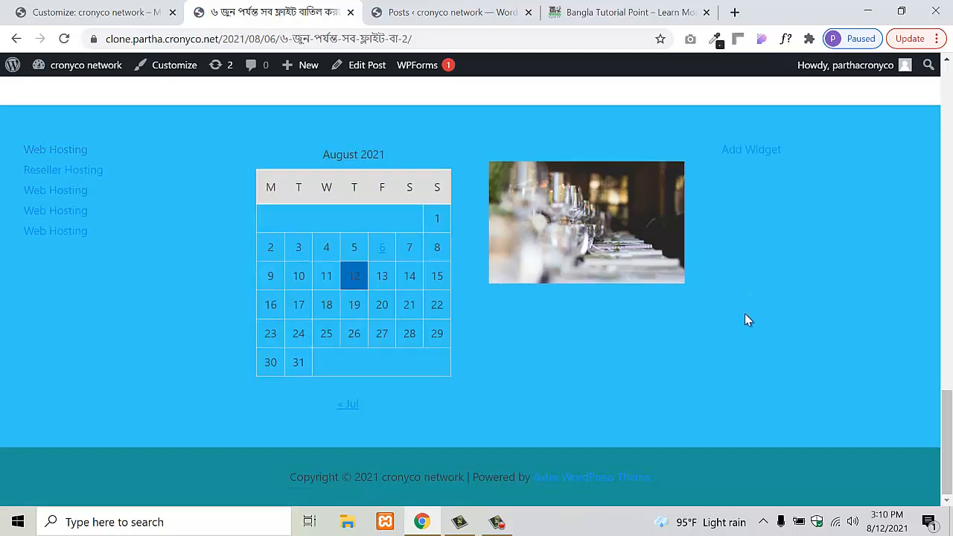
pyautogui.scroll(4, 745, 315)
pyautogui.scroll(-5, 744, 318)
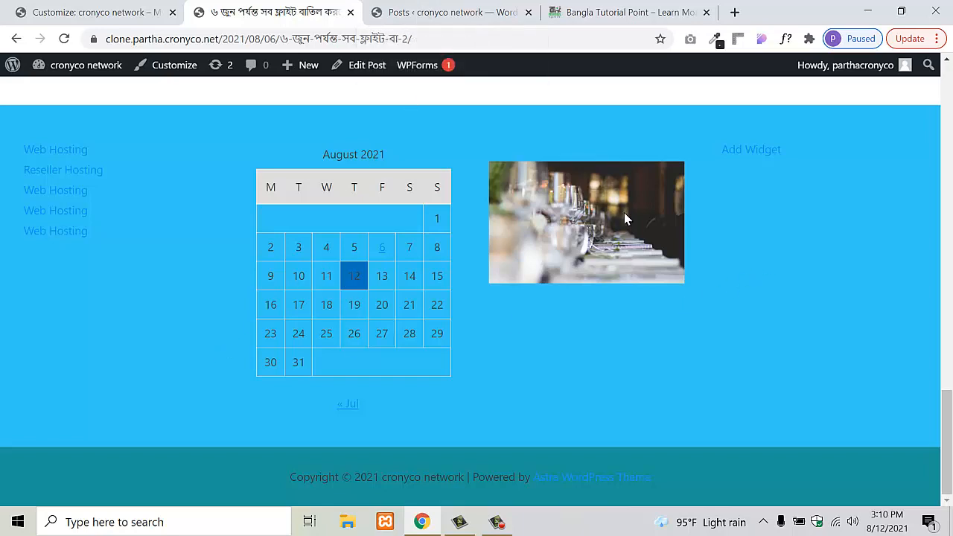
pyautogui.click(448, 6)
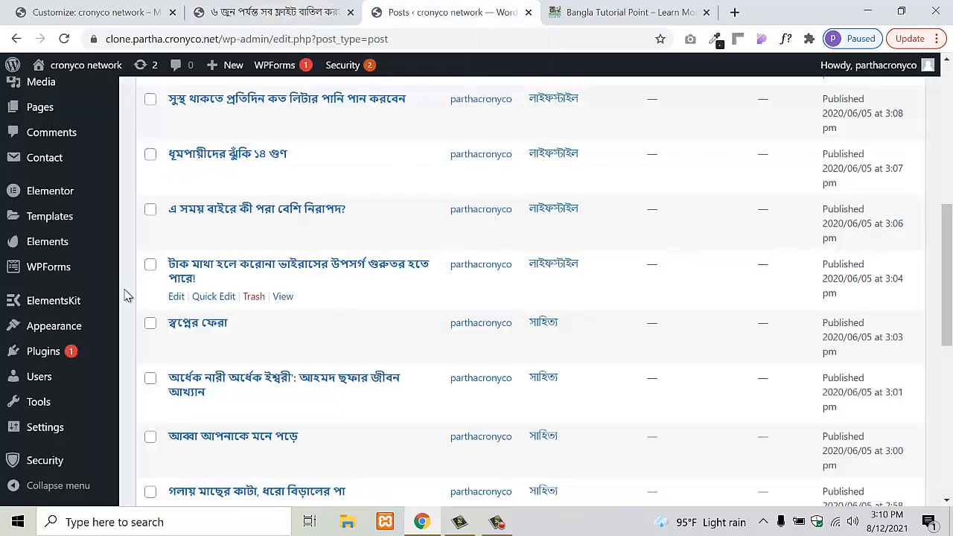
pyautogui.click(59, 8)
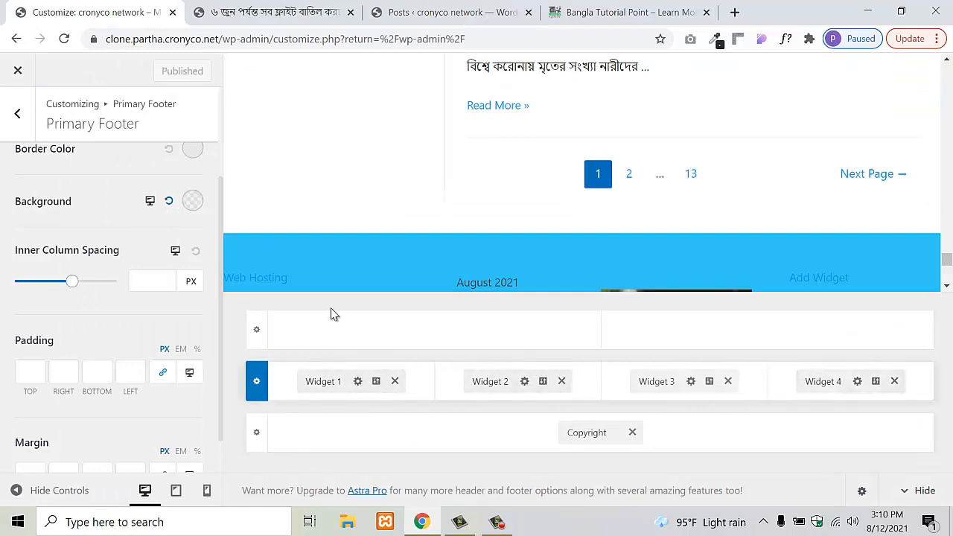
# - Open the WordPress Widgets management page for the cronyco network site
pyautogui.click(221, 7)
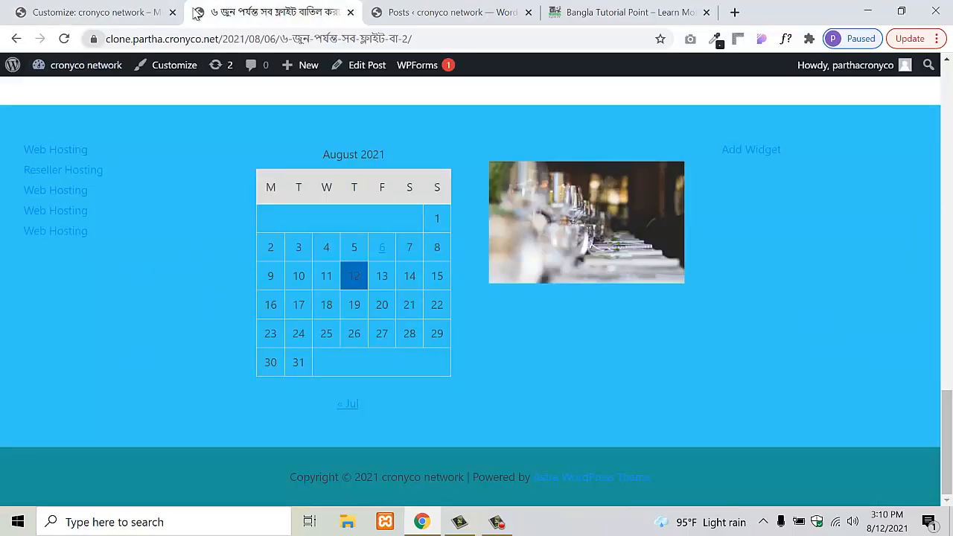
pyautogui.click(385, 8)
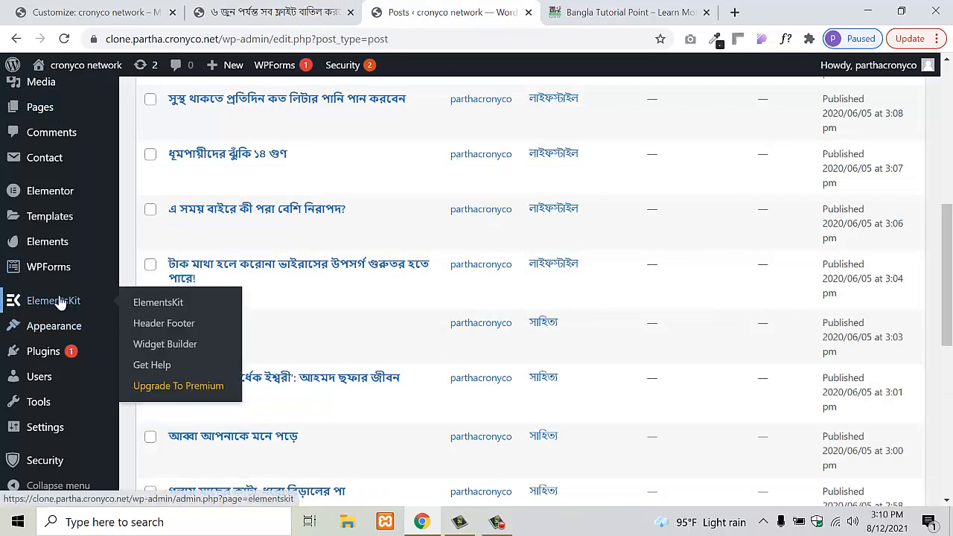
pyautogui.moveTo(69, 333)
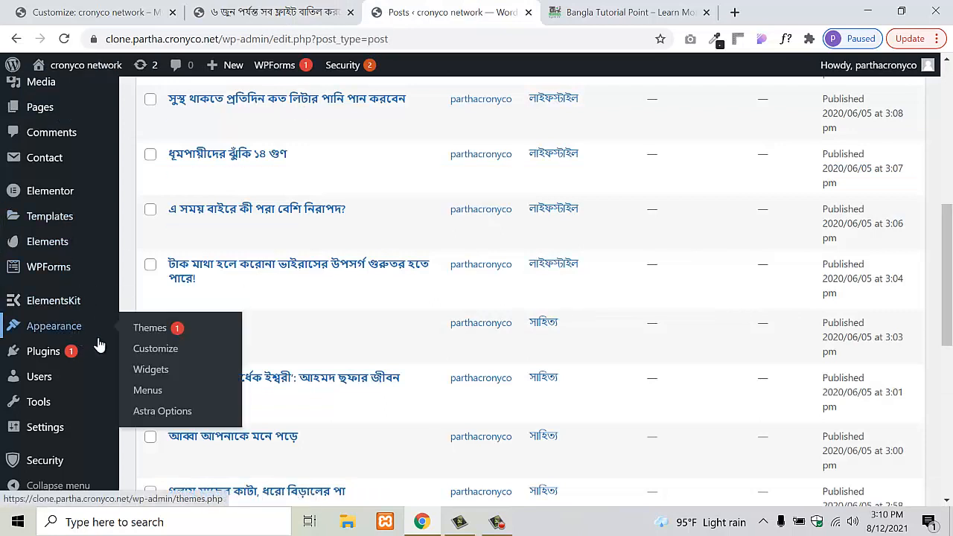
pyautogui.click(142, 380)
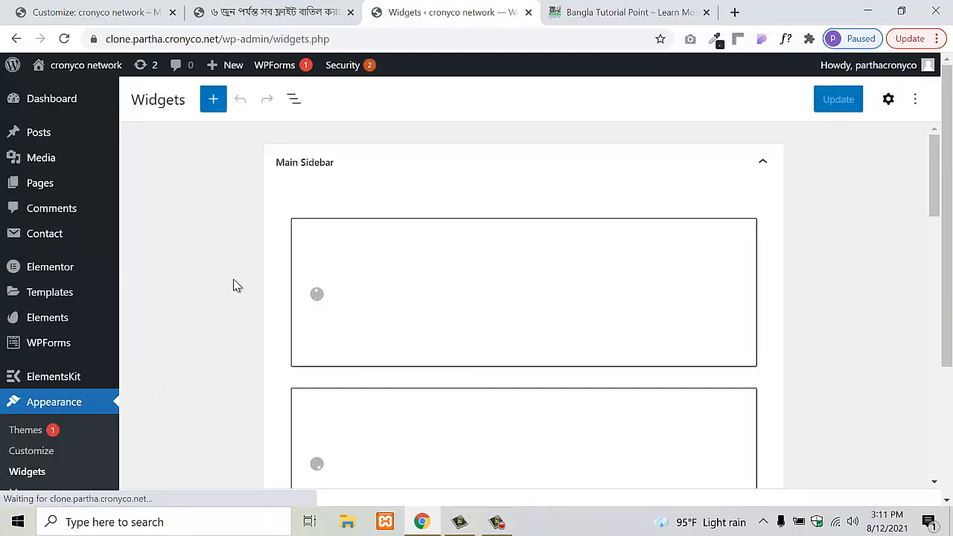
# - Remove the Categories widget from the Main Sidebar
pyautogui.scroll(-5, 774, 355)
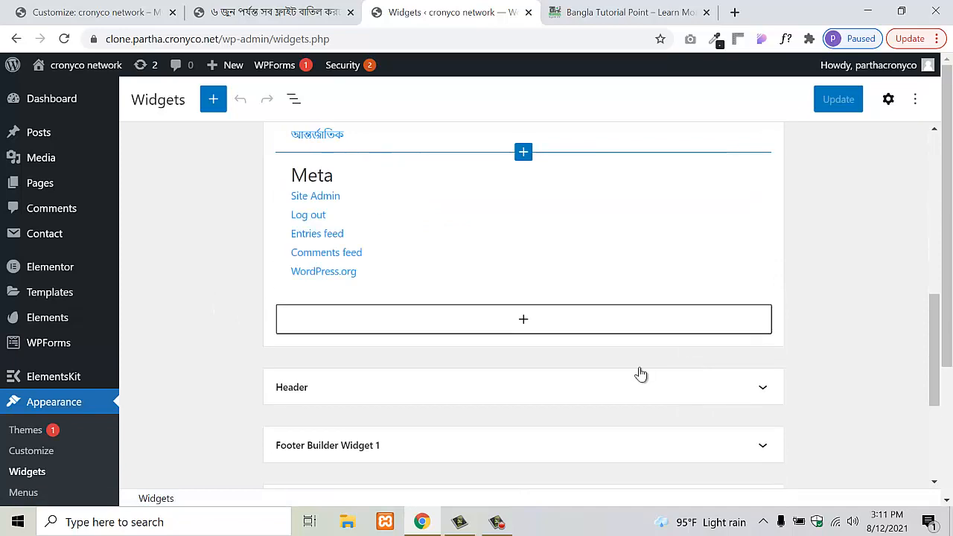
pyautogui.scroll(5, 468, 378)
pyautogui.scroll(3, 468, 378)
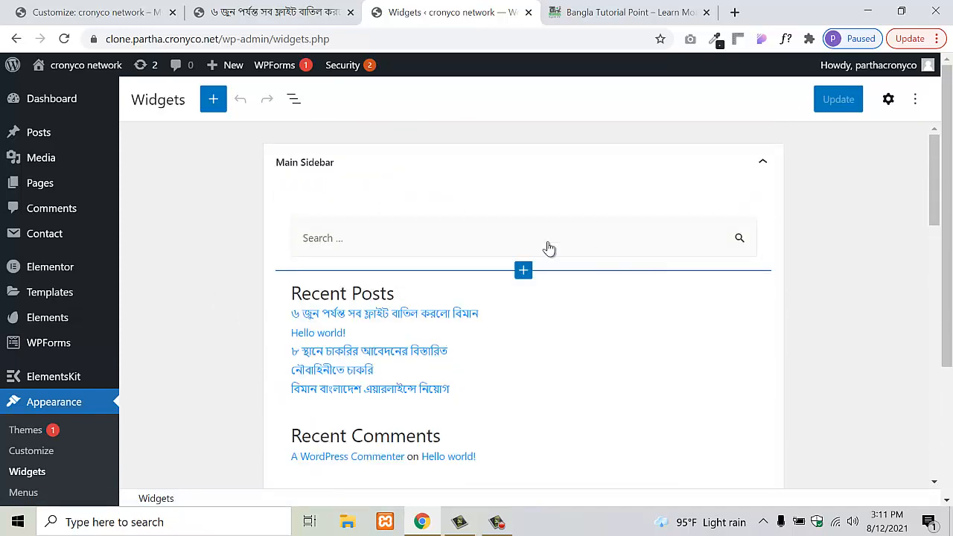
pyautogui.scroll(-5, 477, 249)
pyautogui.scroll(-7, 480, 259)
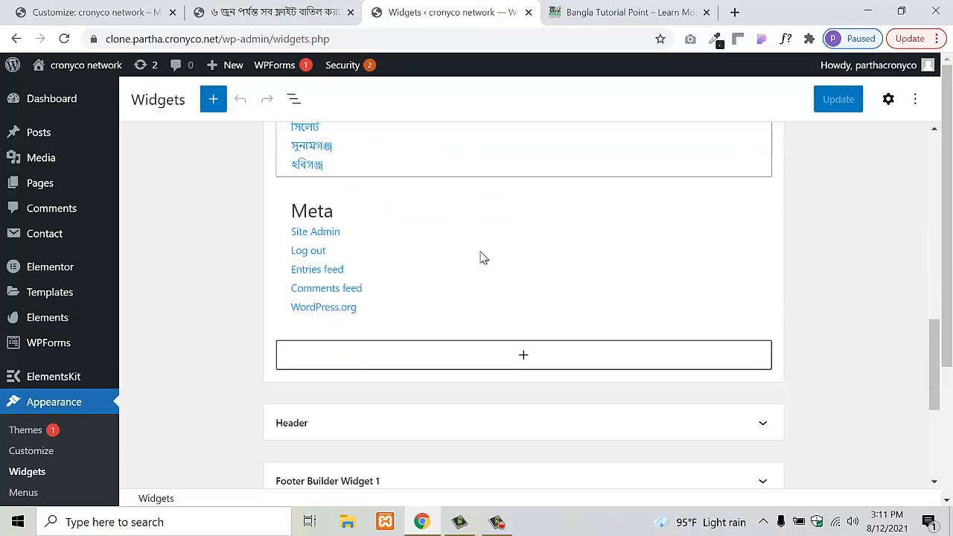
pyautogui.scroll(8, 328, 316)
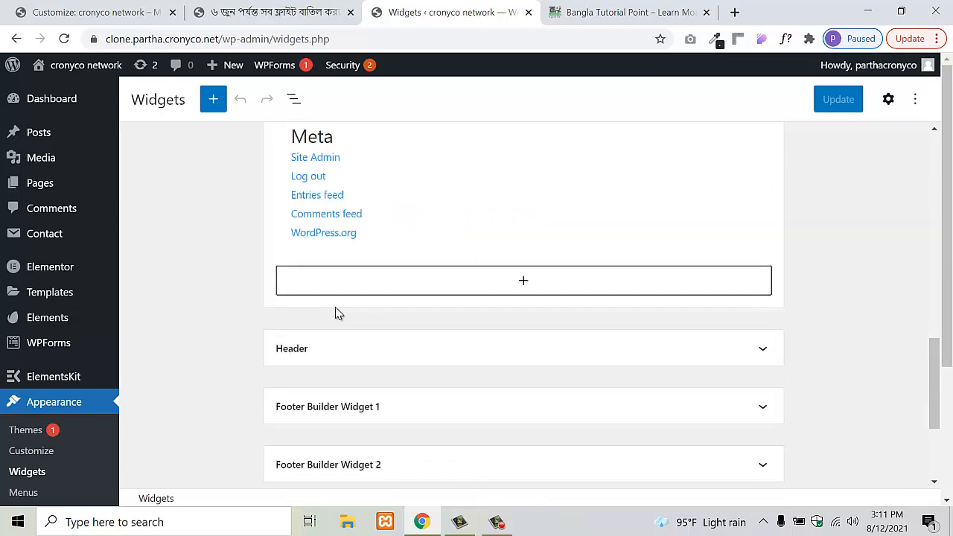
pyautogui.click(498, 335)
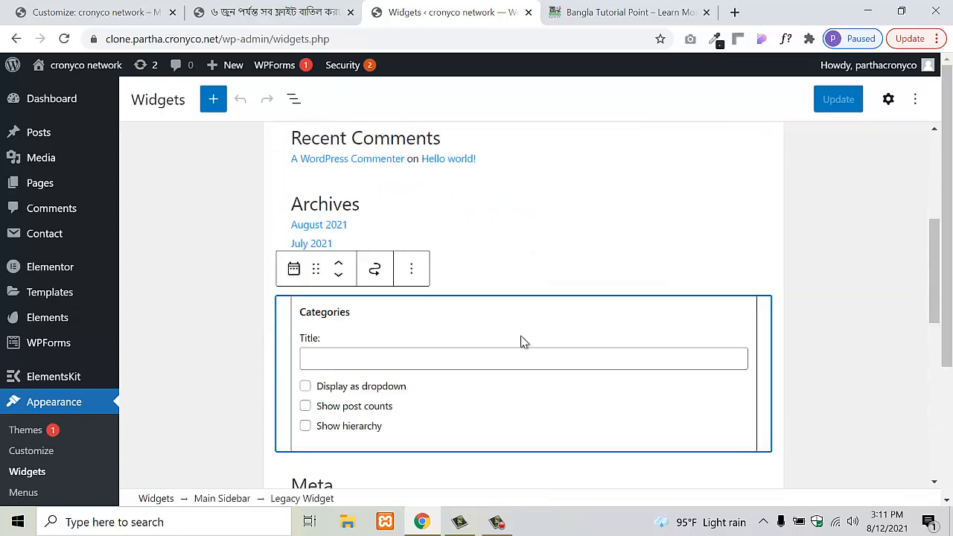
pyautogui.click(412, 271)
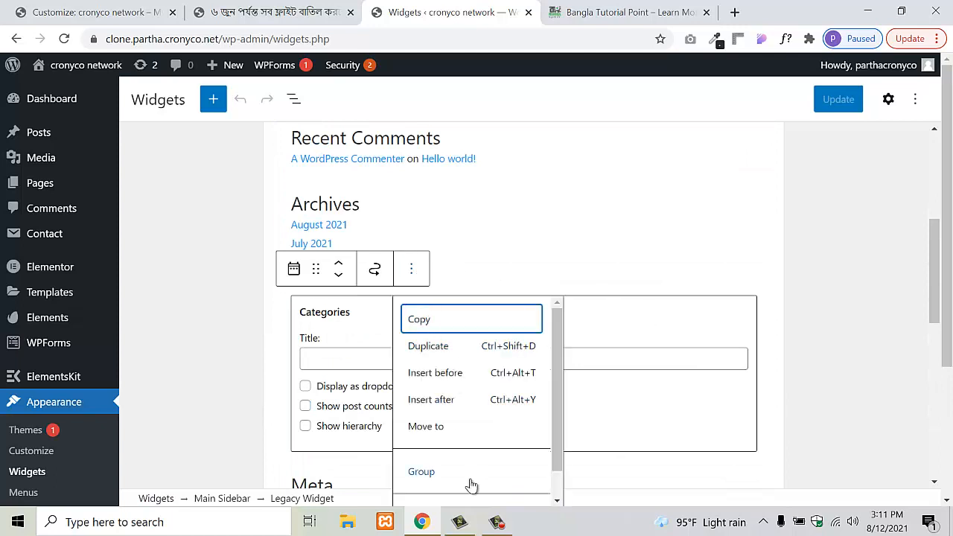
pyautogui.scroll(-5, 450, 465)
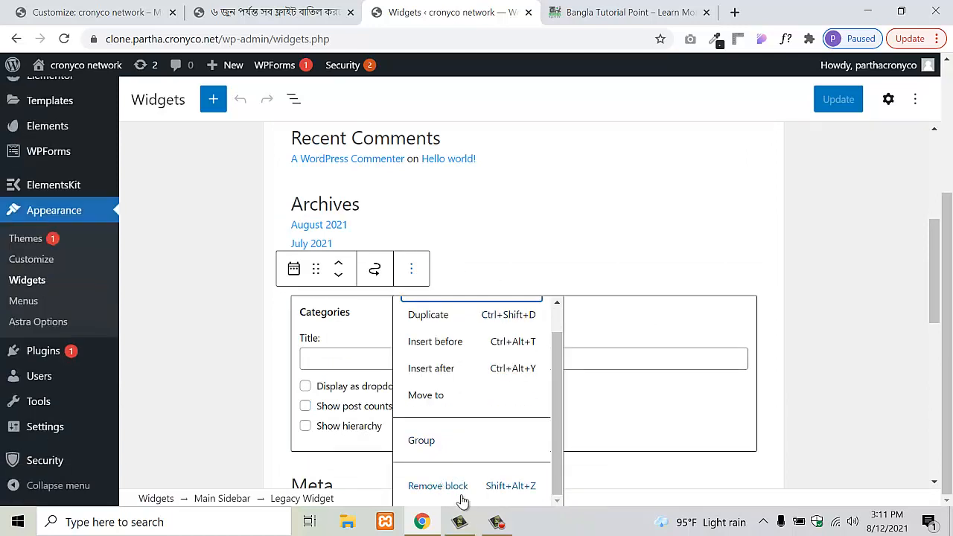
pyautogui.click(461, 494)
# - Remove the Archives and Recent Comments widgets from the Main Sidebar
pyautogui.scroll(2, 449, 336)
pyautogui.click(416, 314)
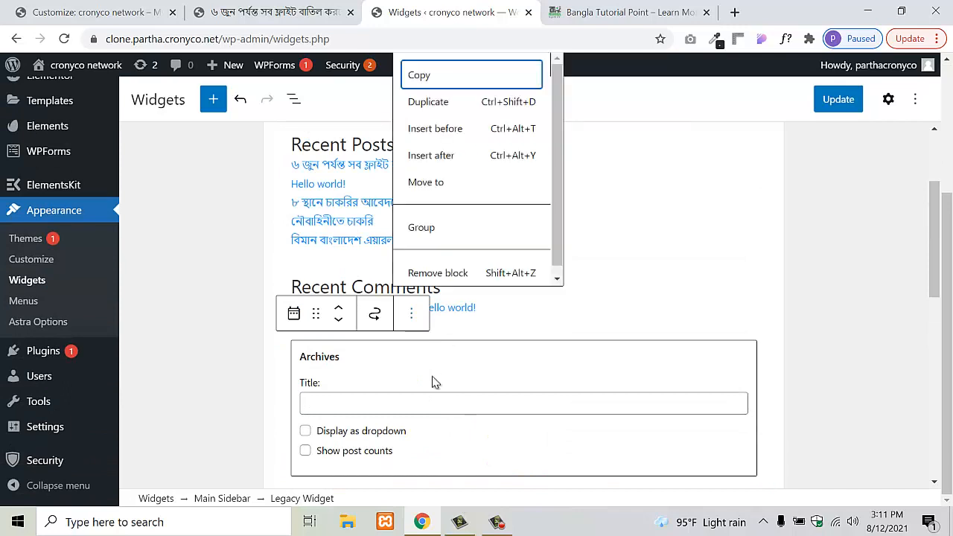
pyautogui.click(477, 273)
pyautogui.scroll(1, 472, 311)
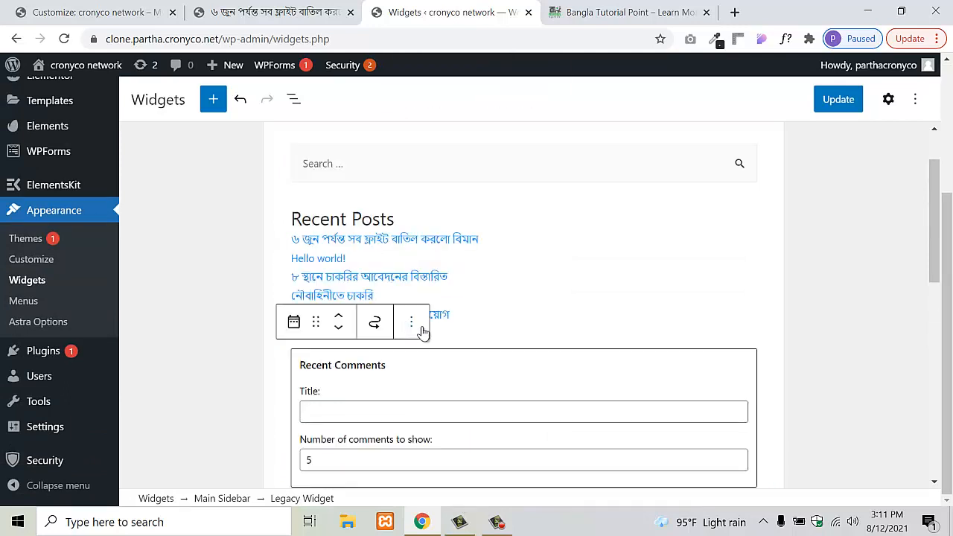
pyautogui.click(421, 328)
pyautogui.click(460, 272)
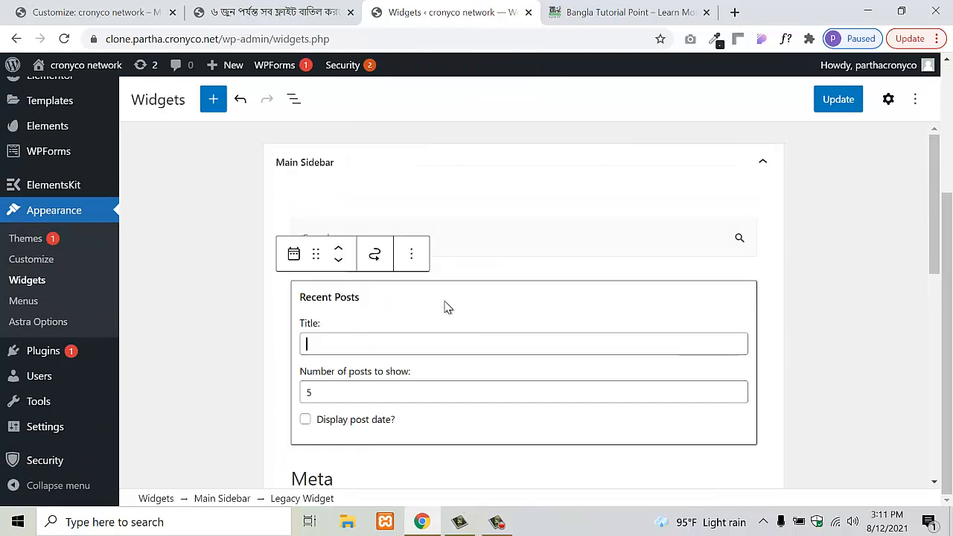
# - Remove the Recent Posts and Meta widgets from the Main Sidebar
pyautogui.click(408, 259)
pyautogui.scroll(-1, 406, 465)
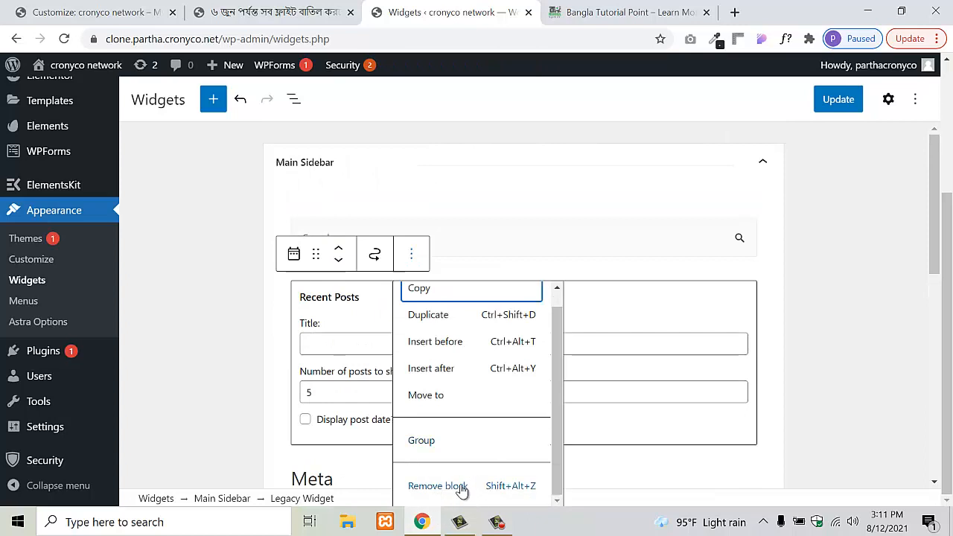
pyautogui.click(438, 486)
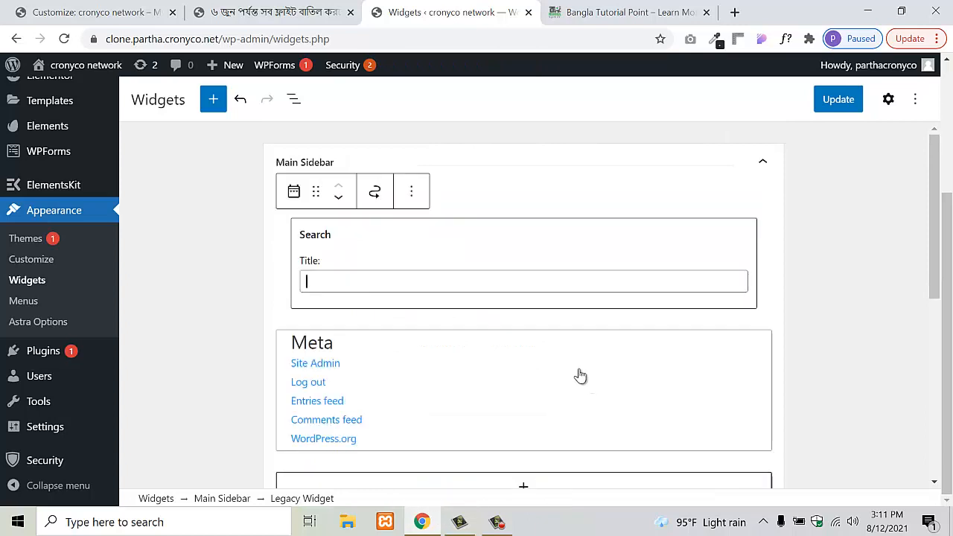
pyautogui.click(442, 355)
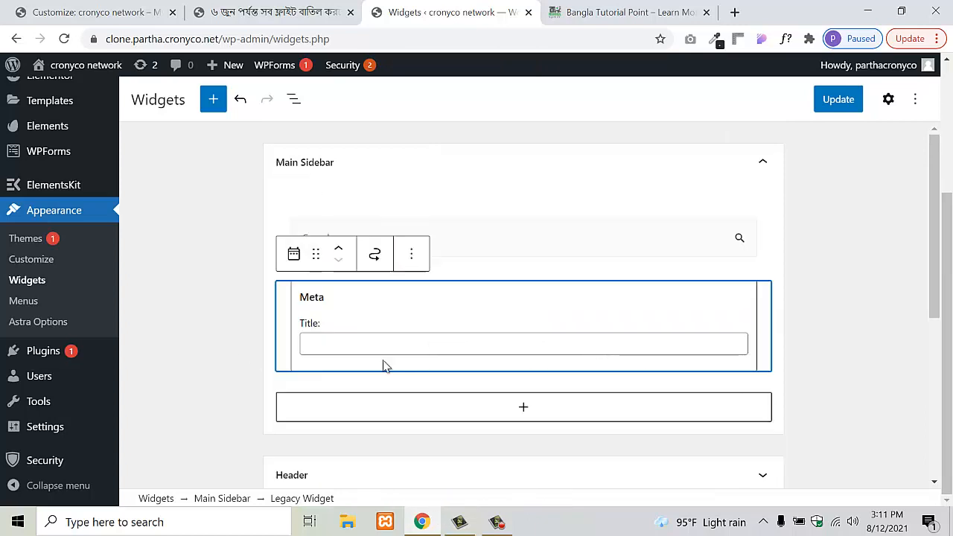
pyautogui.click(410, 256)
pyautogui.scroll(-1, 458, 487)
pyautogui.click(457, 495)
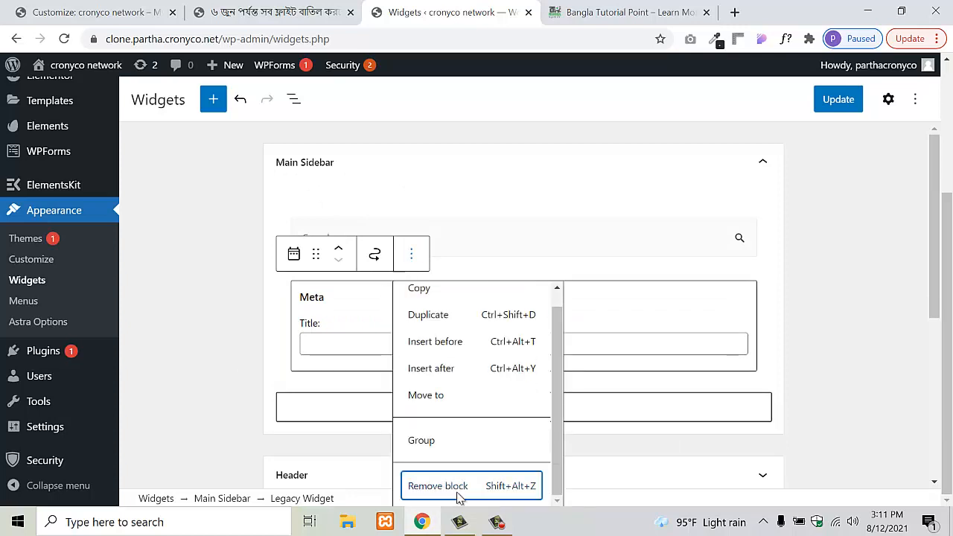
# - Remove the Search widget from the Main Sidebar and save the widget changes
pyautogui.click(412, 192)
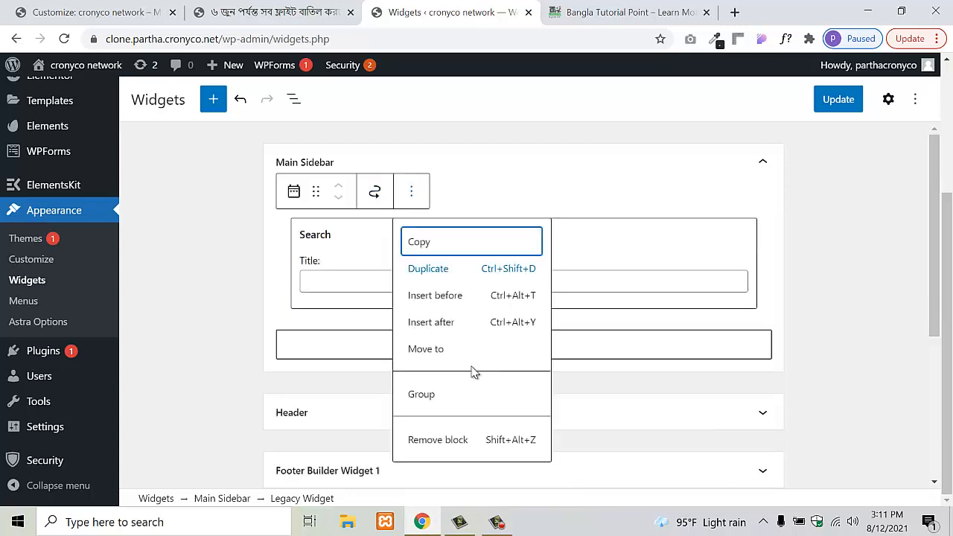
pyautogui.click(438, 440)
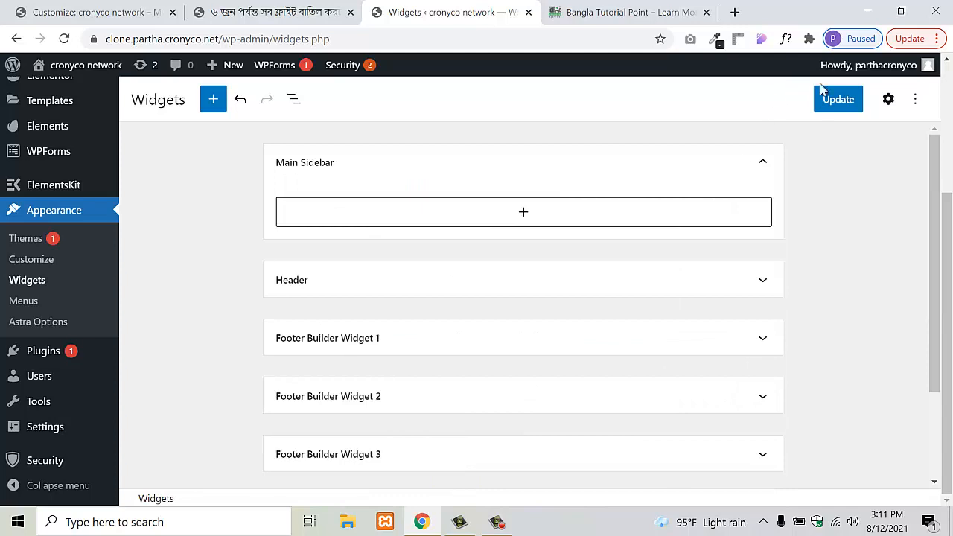
pyautogui.click(837, 104)
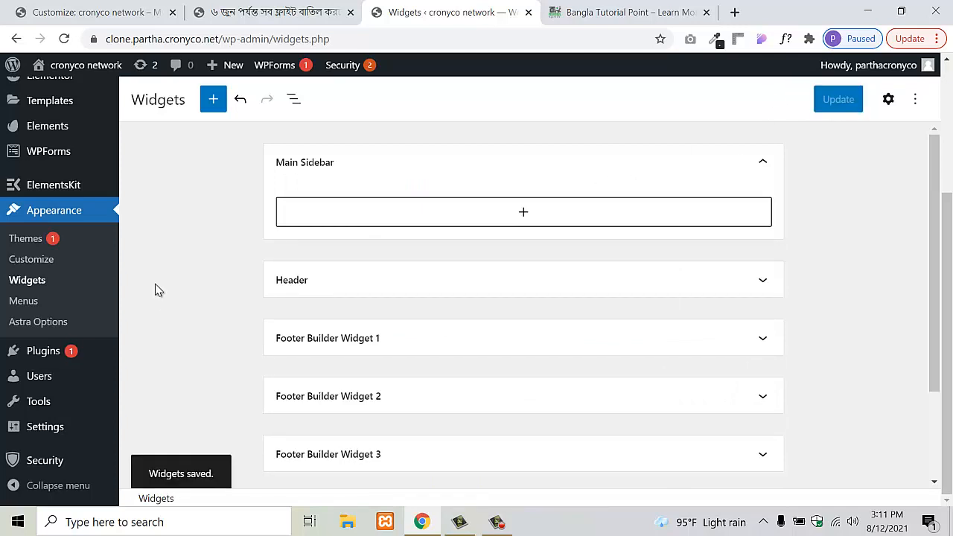
# - Reload the published post about cancelled flights and examine its sidebar area beside the article
pyautogui.scroll(-3, 164, 291)
pyautogui.scroll(3, 182, 288)
pyautogui.click(261, 7)
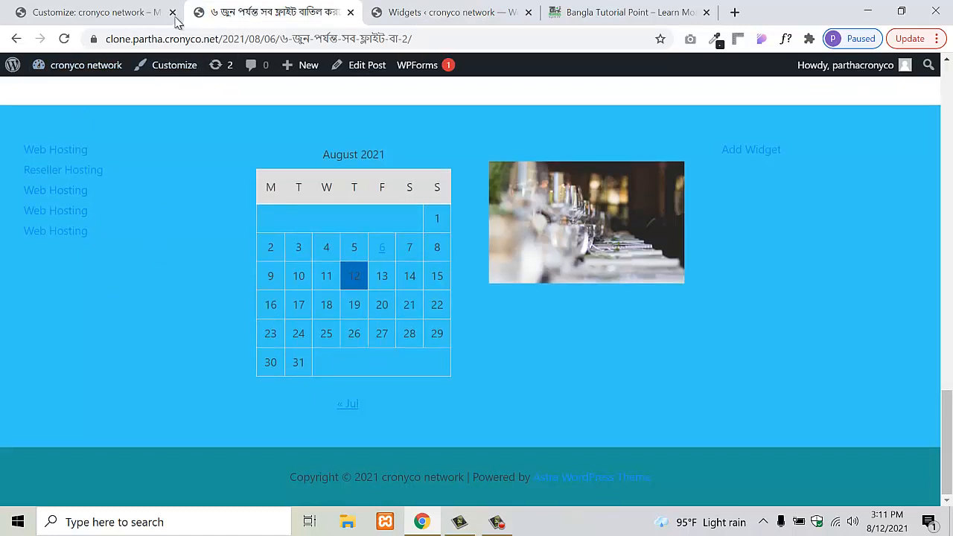
pyautogui.click(64, 38)
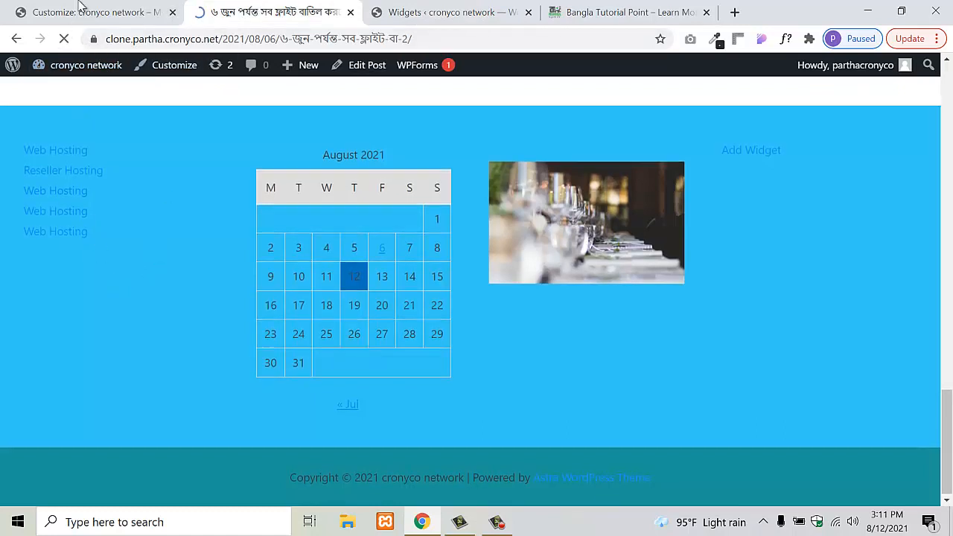
pyautogui.click(80, 6)
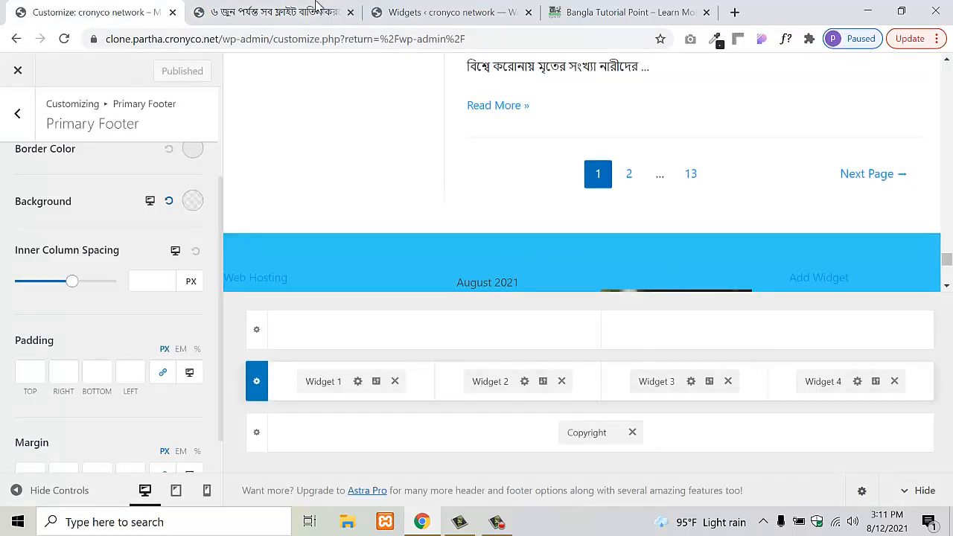
pyautogui.click(319, 9)
pyautogui.scroll(10, 511, 261)
pyautogui.scroll(5, 509, 261)
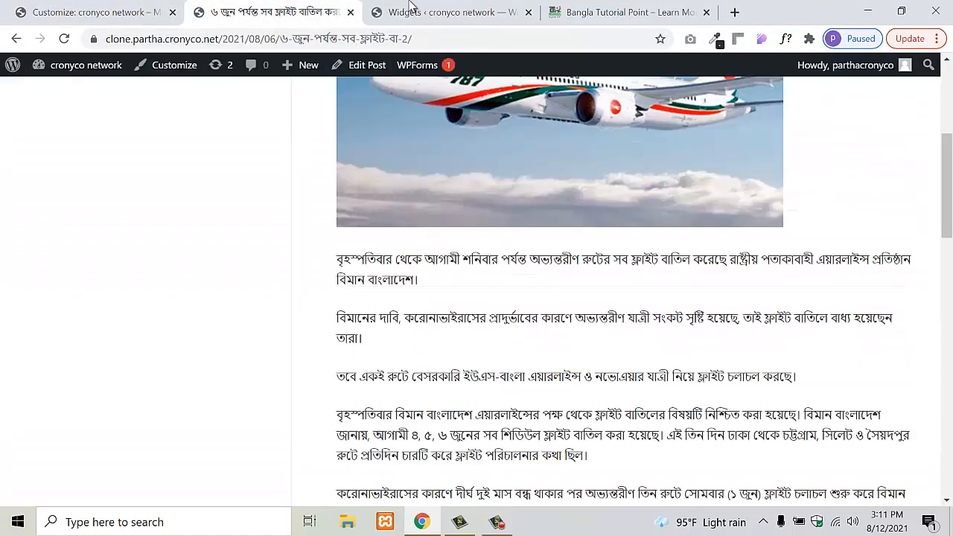
# - Return to the Widgets page and inspect the contents of Footer Builder Widget 1, collapsing it again
pyautogui.click(412, 9)
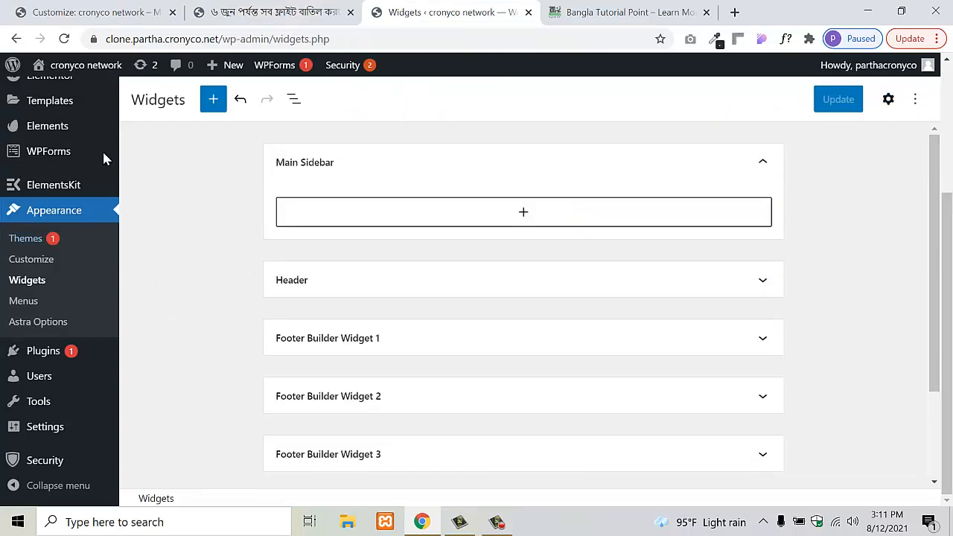
pyautogui.moveTo(68, 90)
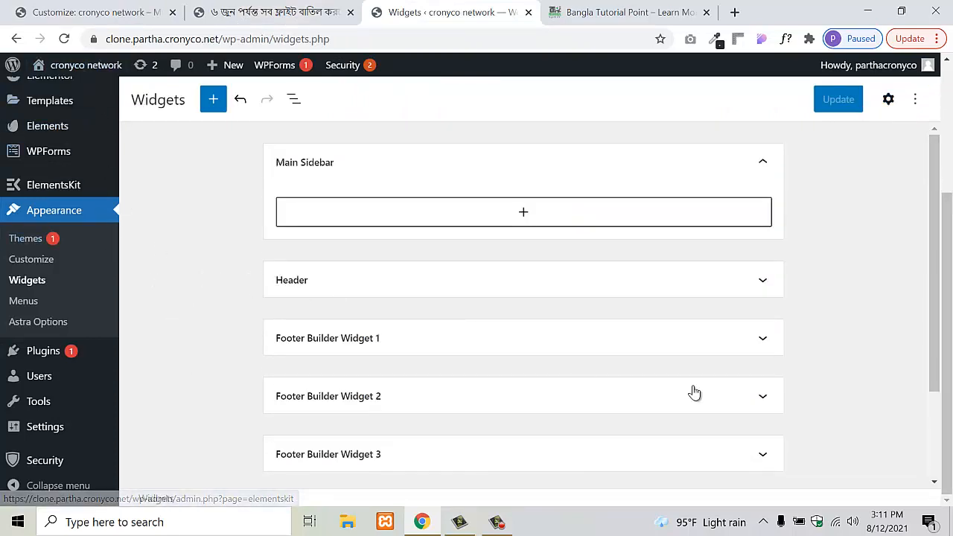
pyautogui.scroll(-3, 700, 391)
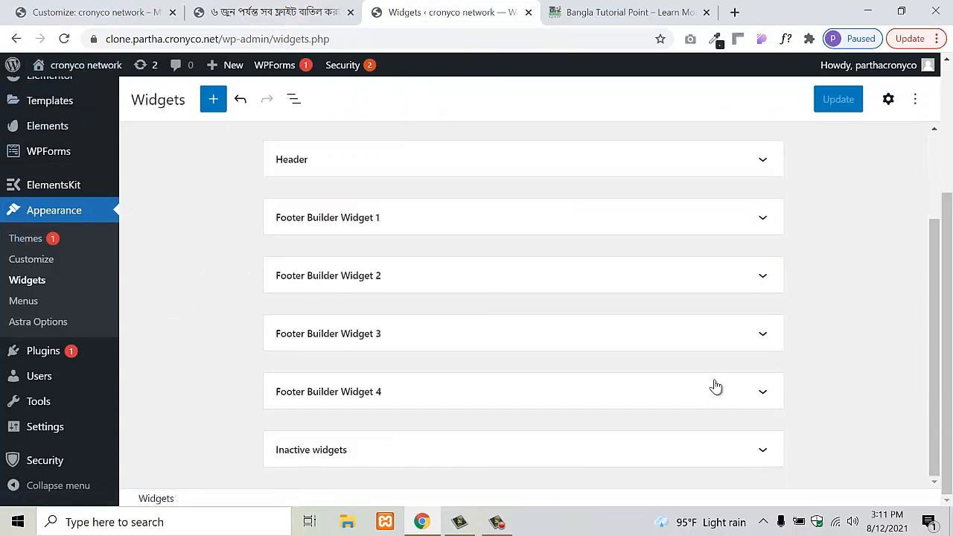
pyautogui.click(408, 228)
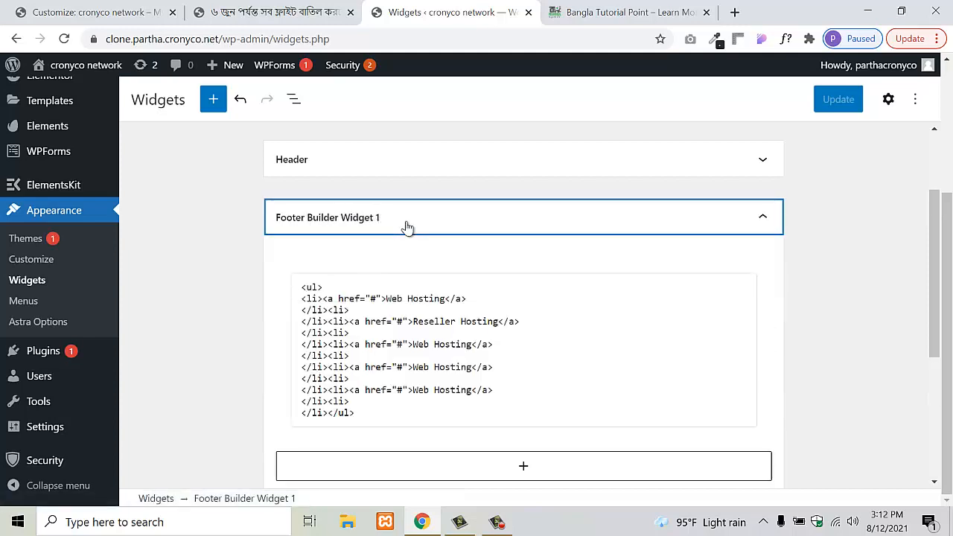
pyautogui.click(408, 227)
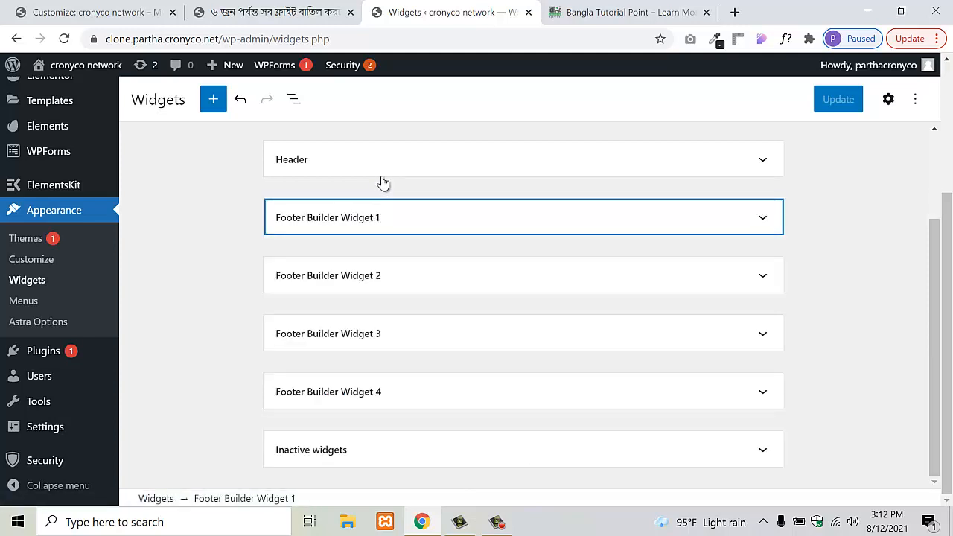
# - View the footer of banglatutorialpoint.com for reference, and open the custom HTML list in Footer Builder Widget 1 for editing
pyautogui.click(555, 9)
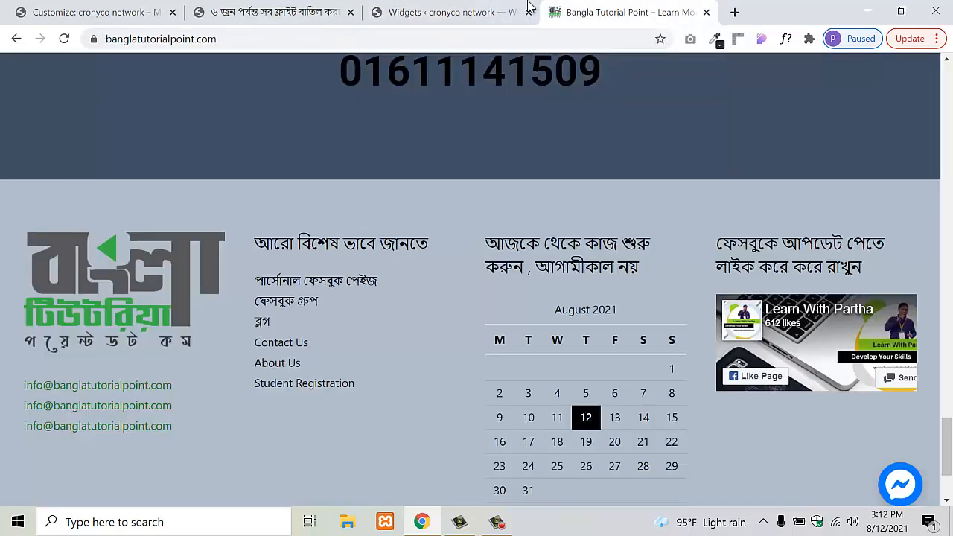
pyautogui.click(504, 9)
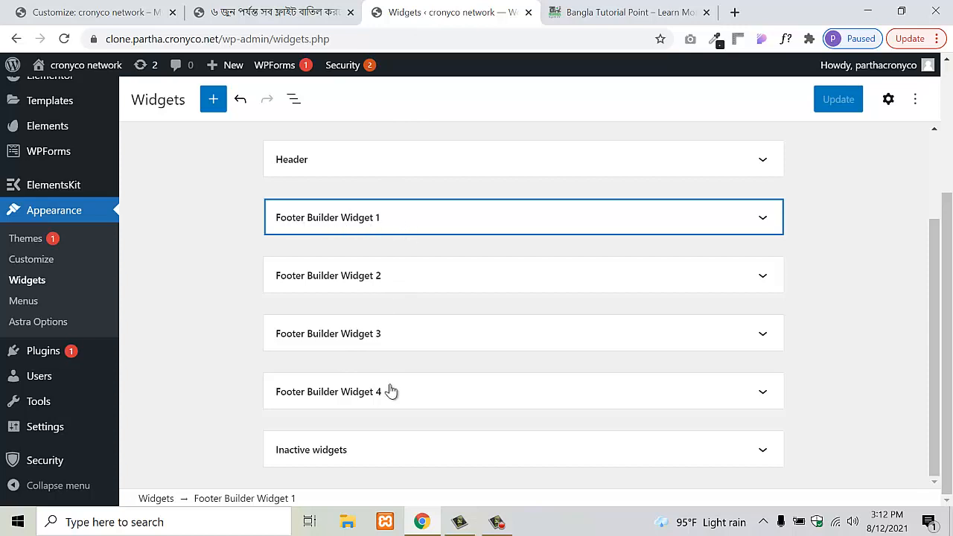
pyautogui.click(397, 225)
pyautogui.scroll(-1, 391, 313)
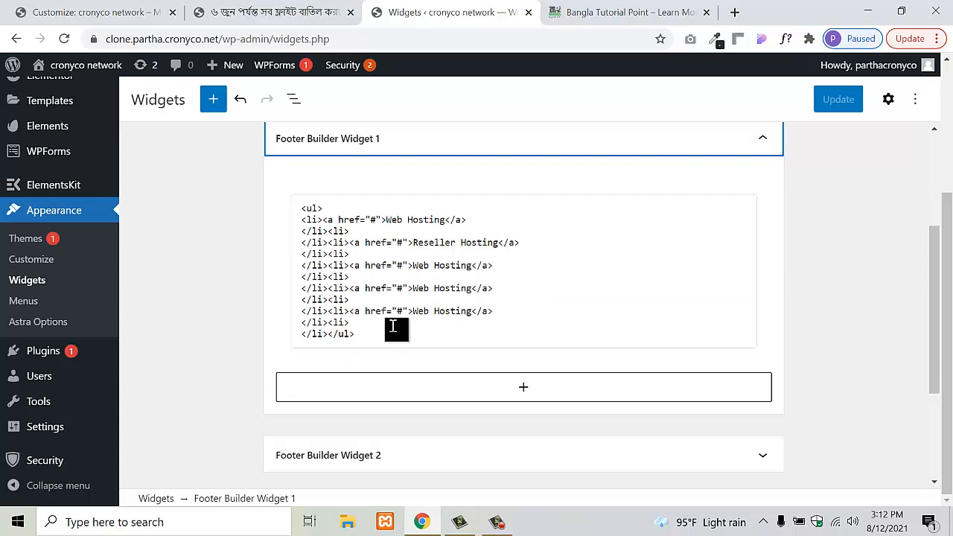
pyautogui.click(395, 342)
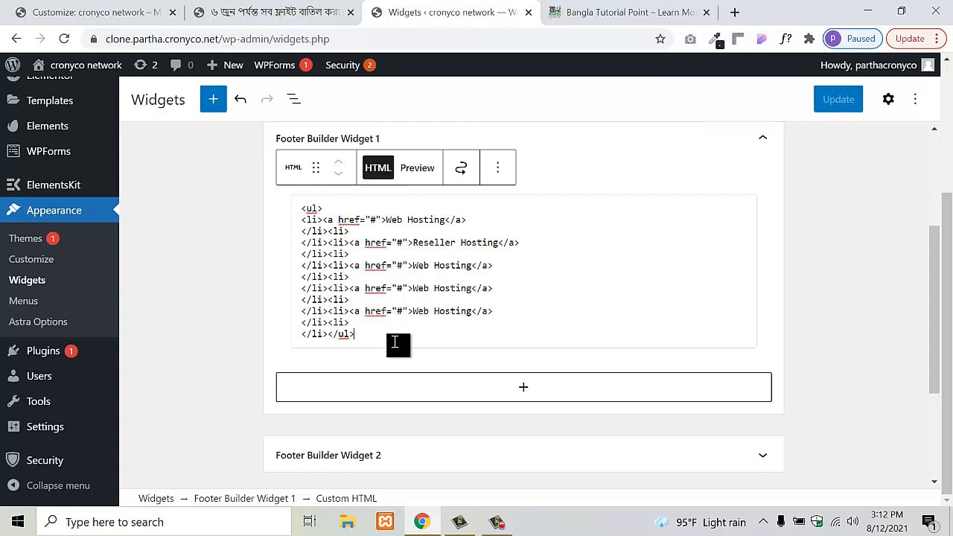
# - Examine the footer columns of the published post for comparison and return to the Widgets page
pyautogui.click(224, 9)
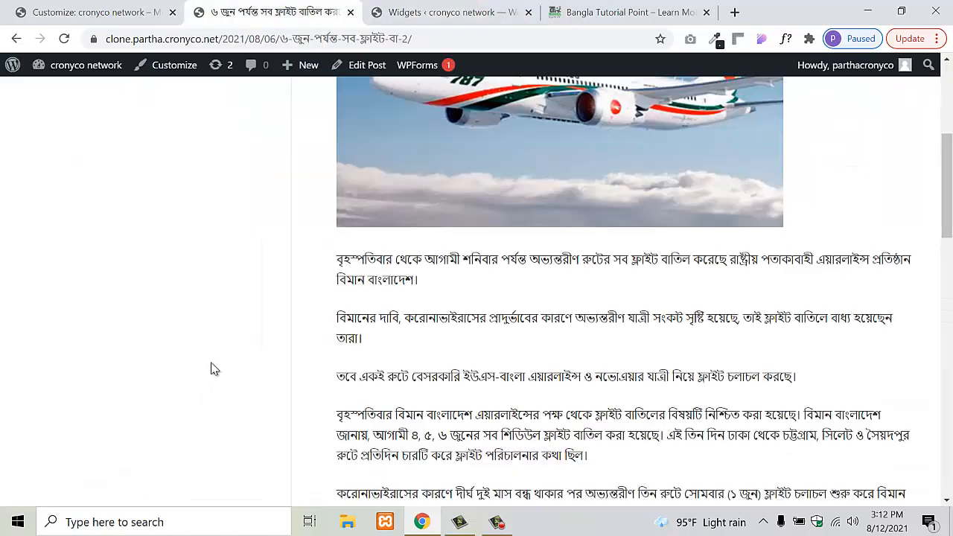
pyautogui.scroll(-15, 368, 326)
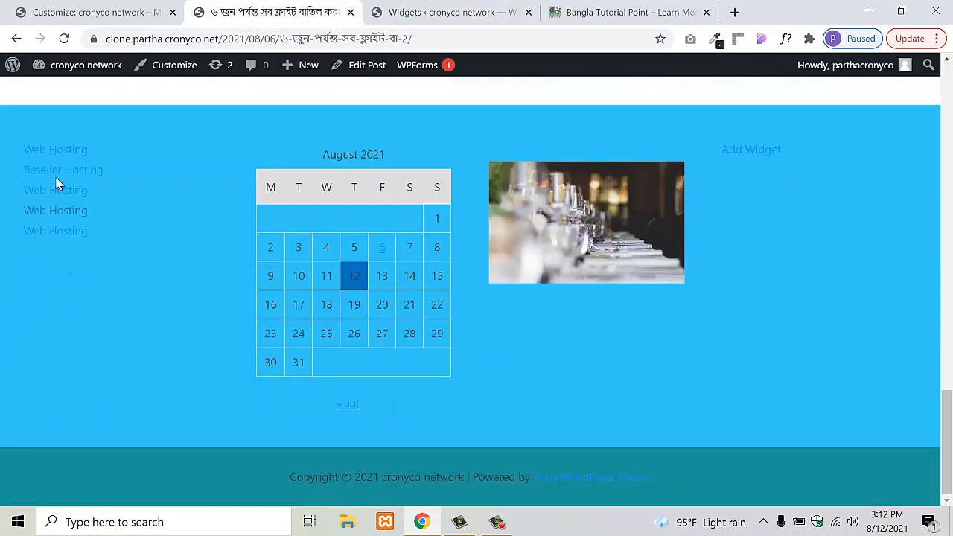
pyautogui.click(415, 13)
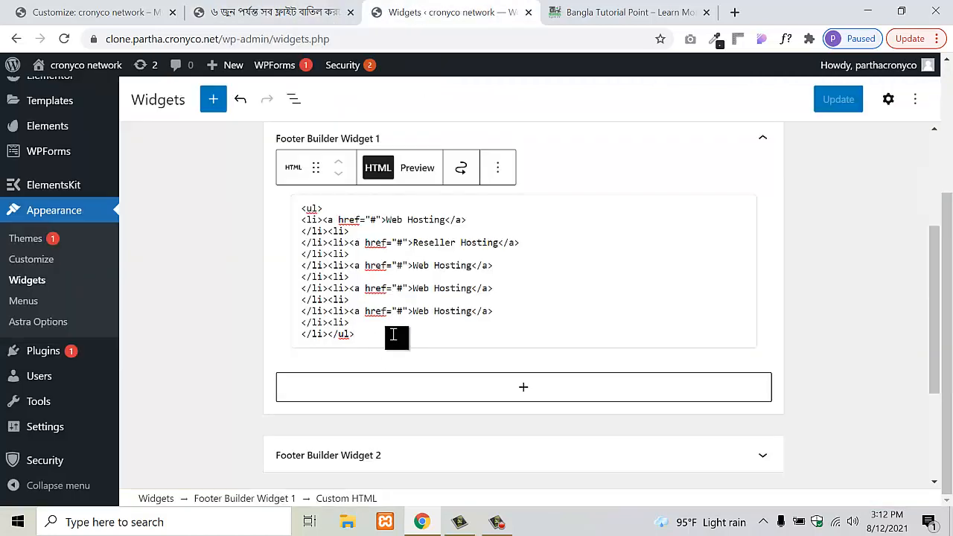
# - Clear all the code from the custom HTML block in Footer Builder Widget 1, save, and reload the published post
pyautogui.hotkey('ctrl', 'a')
pyautogui.press('BackSpace')
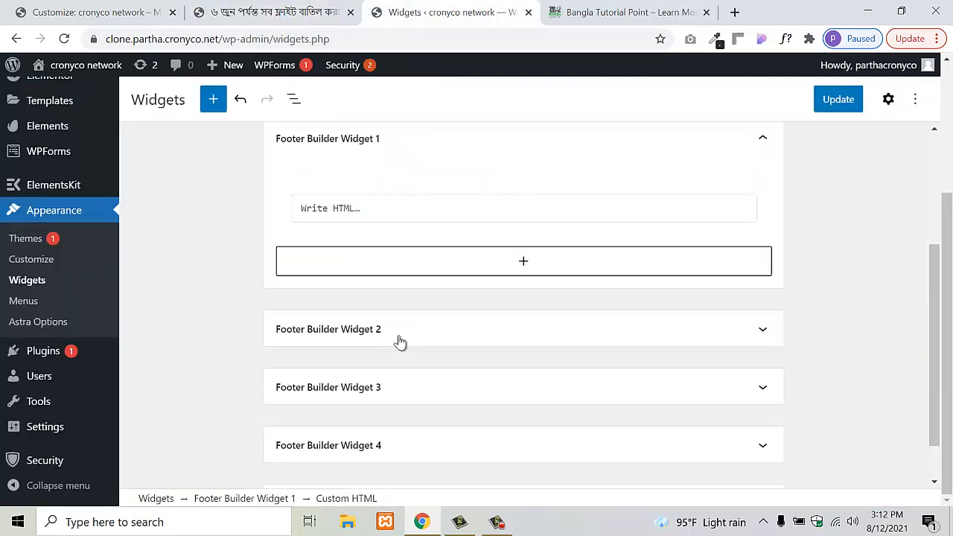
pyautogui.click(840, 99)
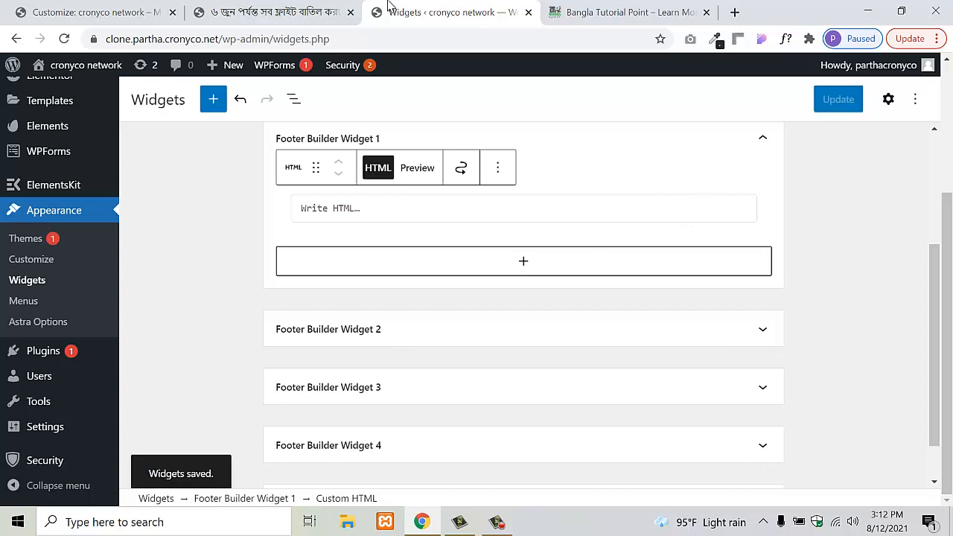
pyautogui.click(314, 8)
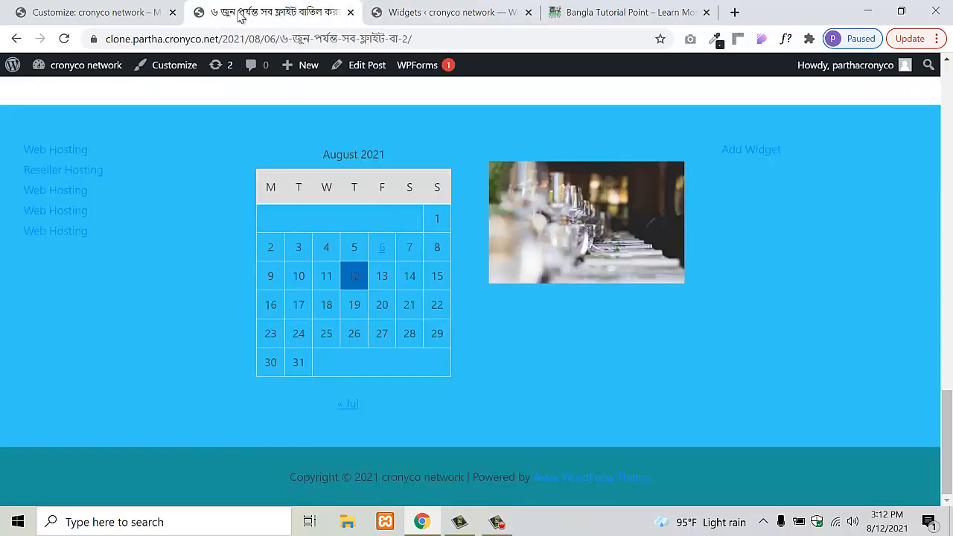
pyautogui.click(65, 42)
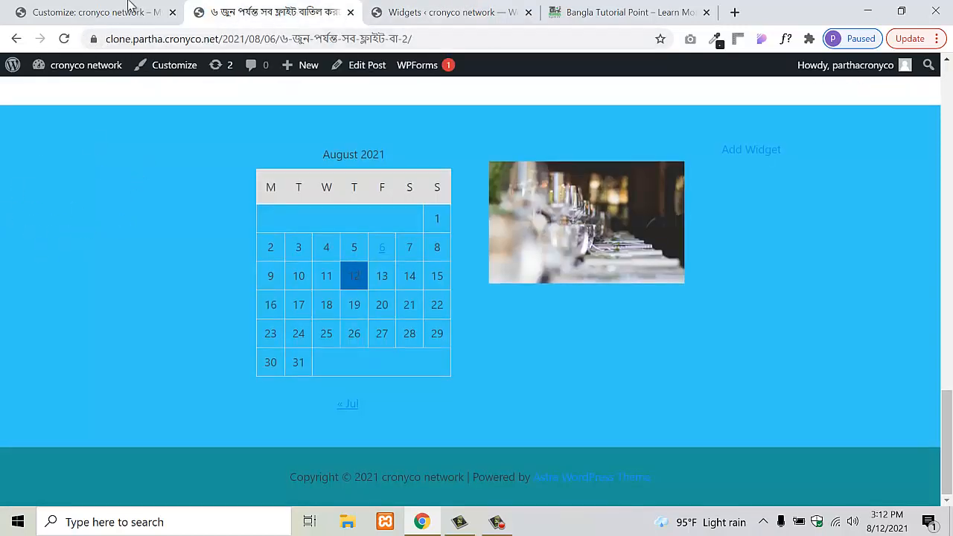
# - Return to the Widgets page and remove the Calendar block from Footer Builder Widget 2
pyautogui.click(432, 7)
pyautogui.scroll(-1, 540, 298)
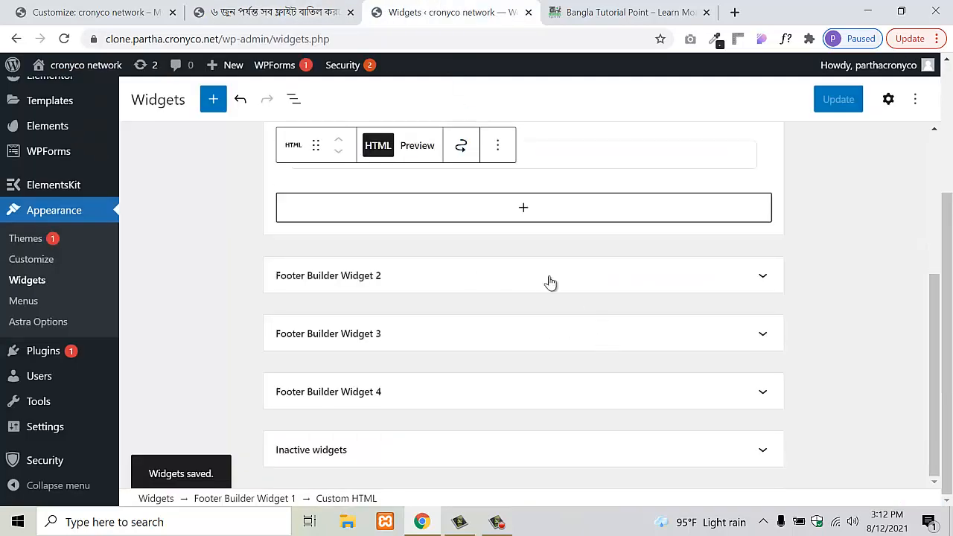
pyautogui.click(546, 278)
pyautogui.scroll(-1, 546, 290)
pyautogui.scroll(4, 535, 283)
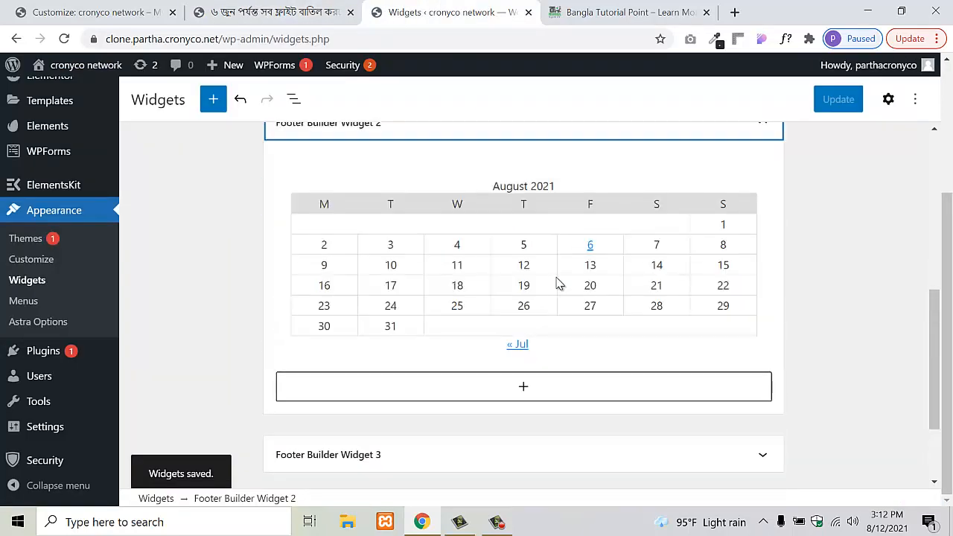
pyautogui.click(608, 289)
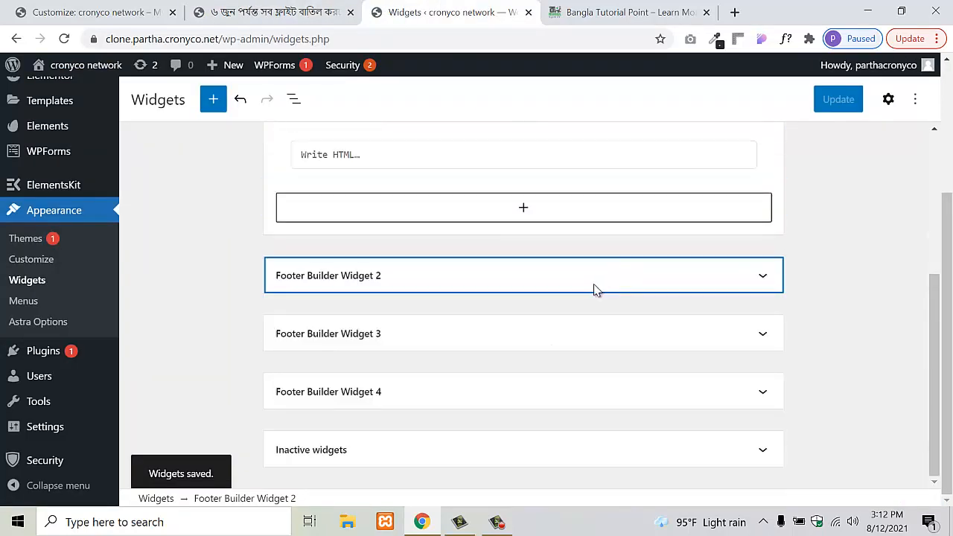
pyautogui.click(594, 289)
pyautogui.scroll(-2, 571, 298)
pyautogui.scroll(2, 514, 246)
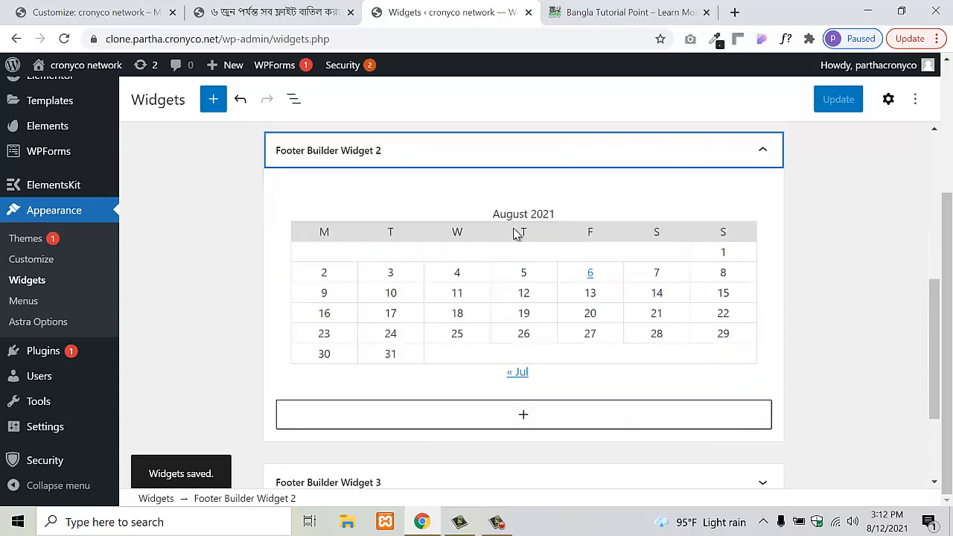
pyautogui.click(739, 231)
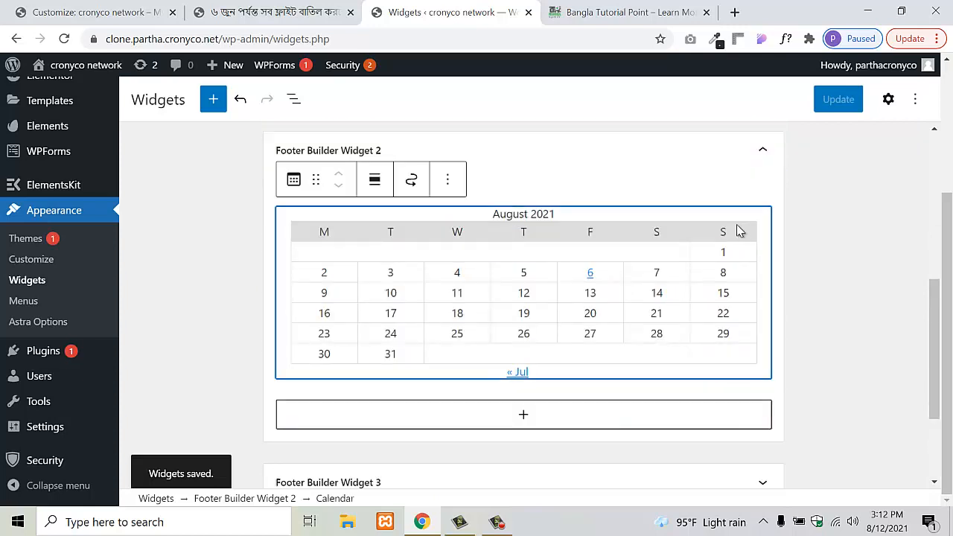
pyautogui.click(447, 179)
pyautogui.click(488, 456)
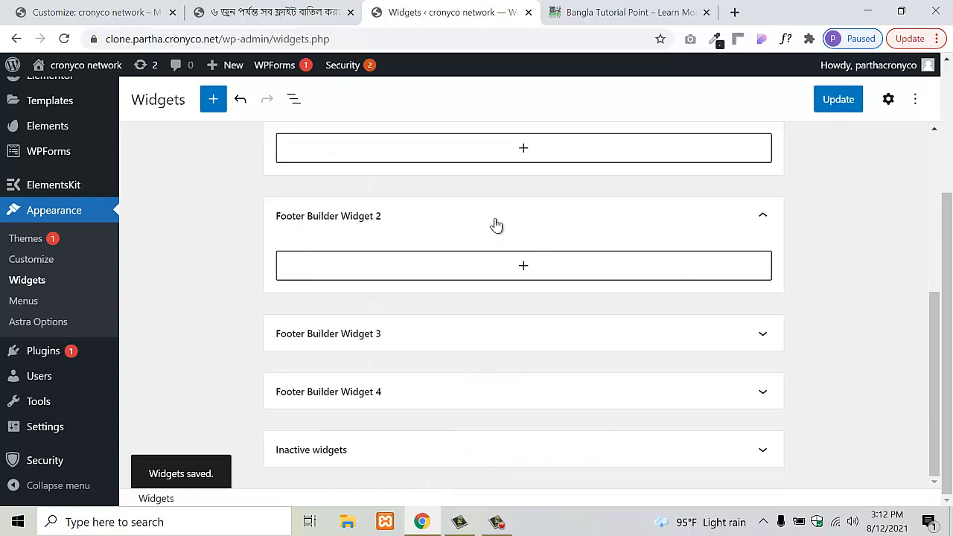
# - Remove the Image block with the table setting from Footer Builder Widget 3
pyautogui.click(459, 340)
pyautogui.scroll(-4, 511, 375)
pyautogui.scroll(2, 586, 278)
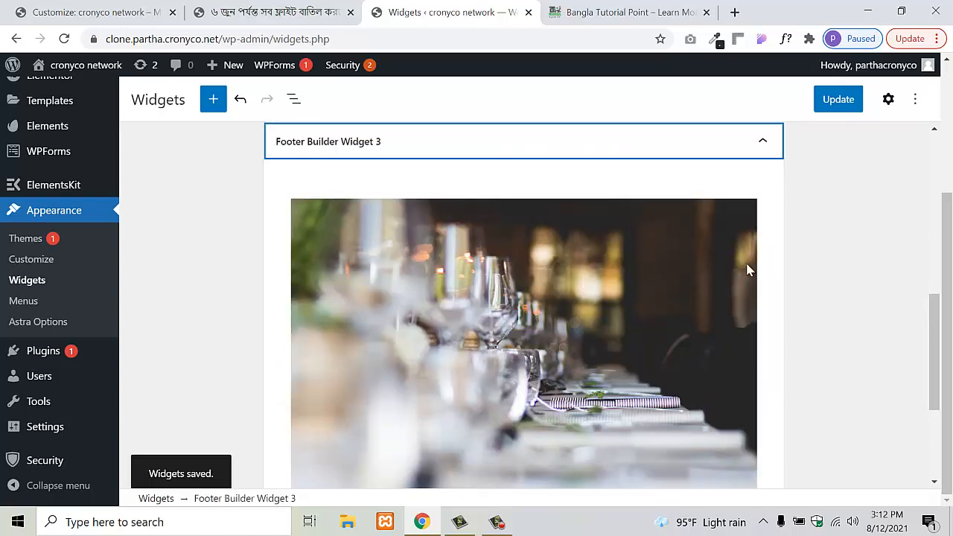
pyautogui.click(713, 254)
pyautogui.click(606, 172)
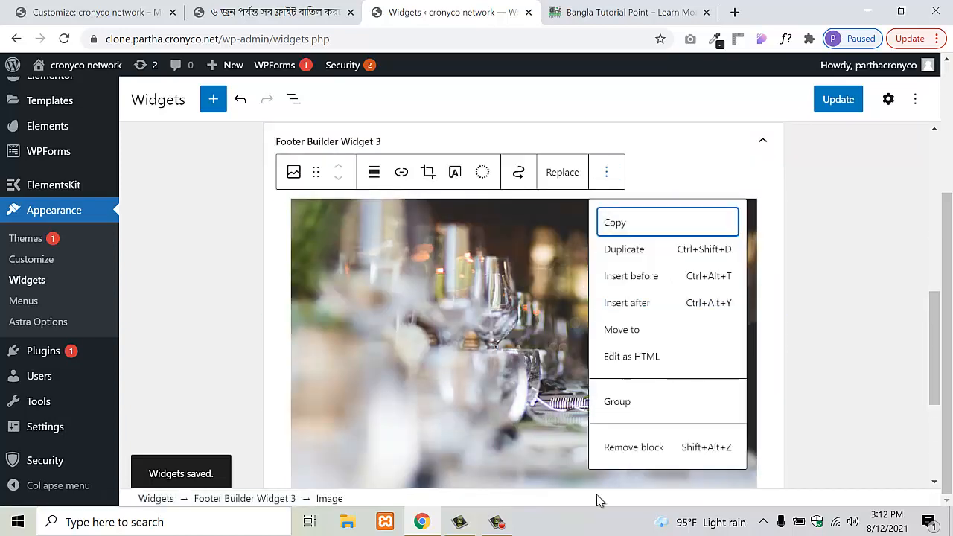
pyautogui.click(627, 451)
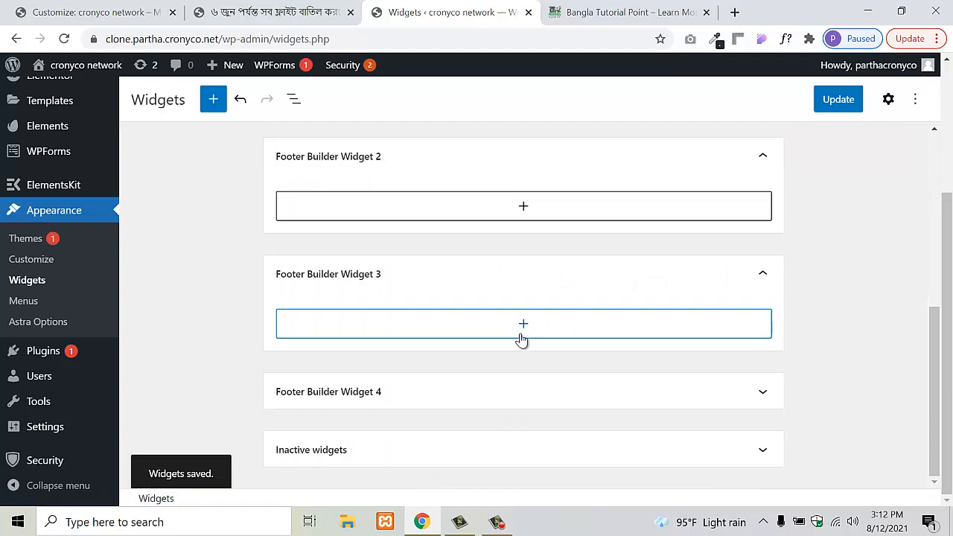
# - Save the widget changes with Footer Builder Widget 4 expanded, and reload the published post to check its footer
pyautogui.click(444, 408)
pyautogui.scroll(5, 585, 343)
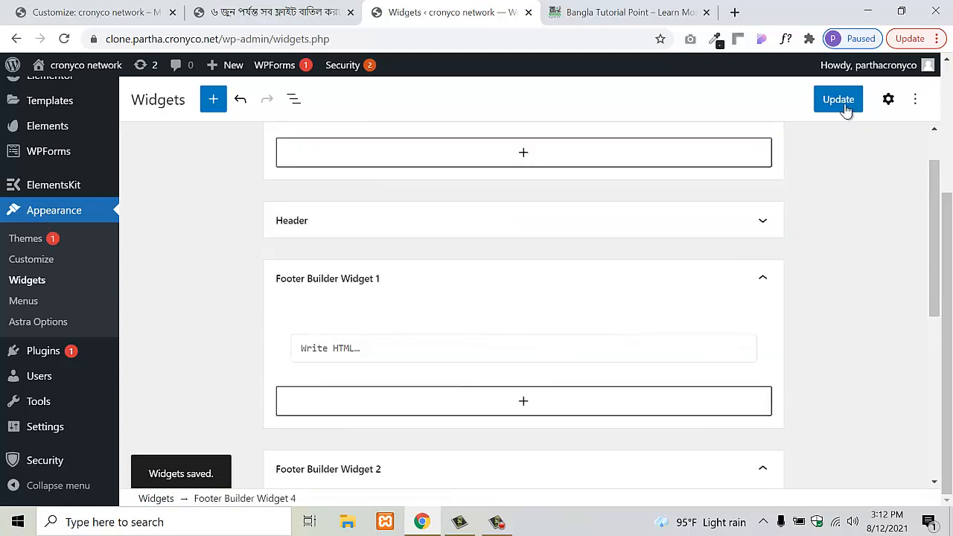
pyautogui.click(846, 109)
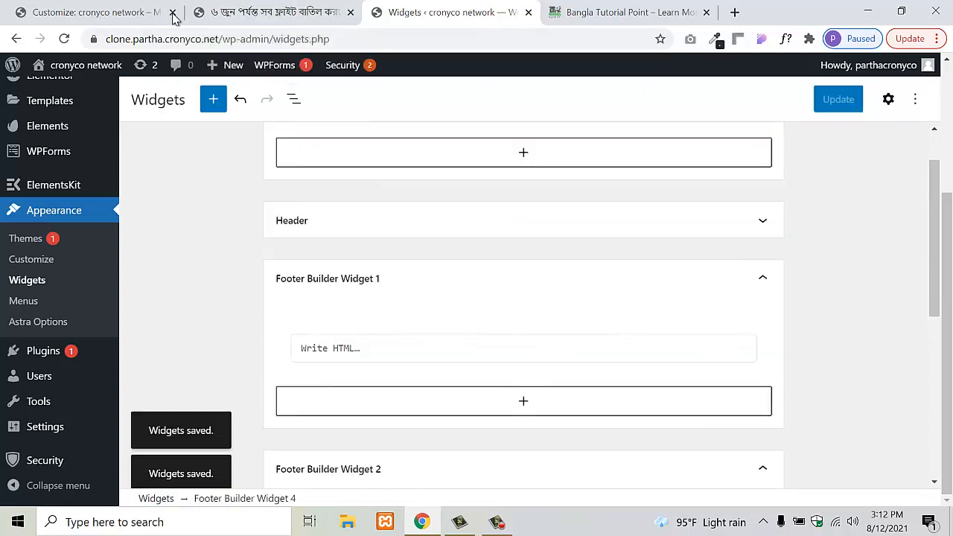
pyautogui.click(192, 14)
pyautogui.click(64, 39)
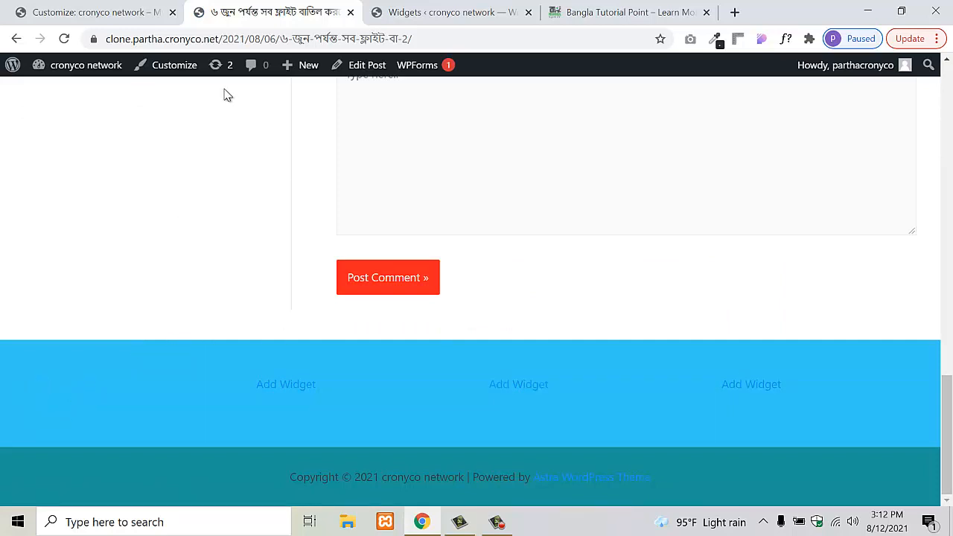
# - Return to the Widgets page and collapse the Main Sidebar and Footer Builder Widgets 1 to 4
pyautogui.click(454, 9)
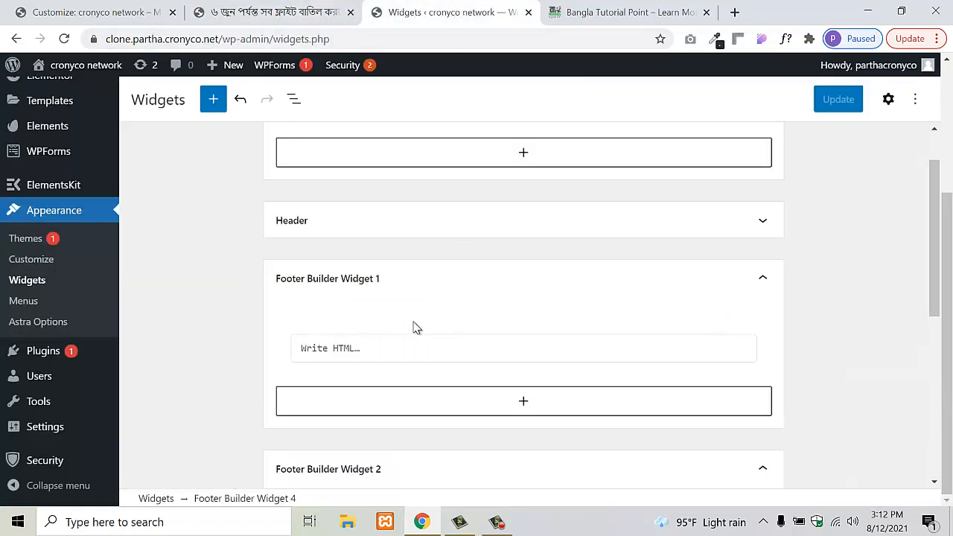
pyautogui.scroll(1, 432, 318)
pyautogui.click(754, 169)
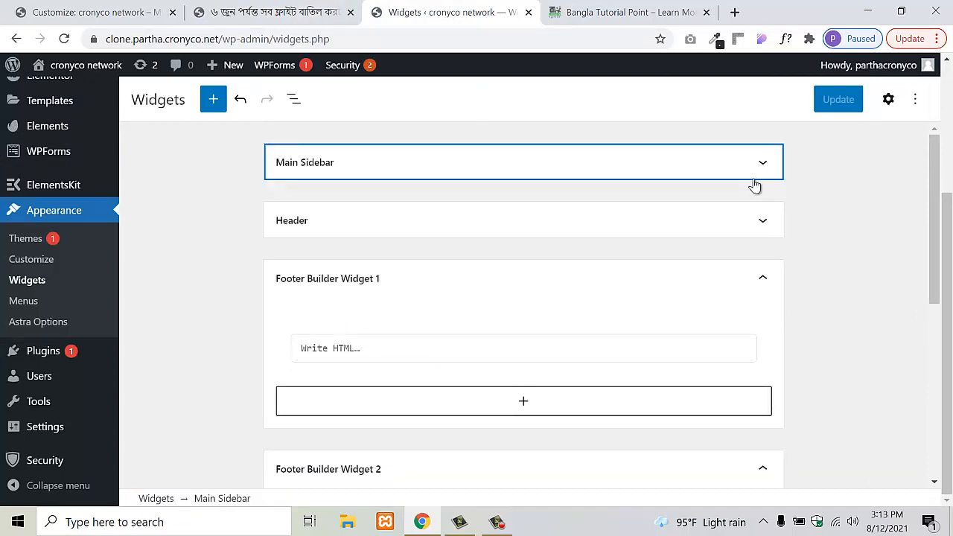
pyautogui.click(749, 293)
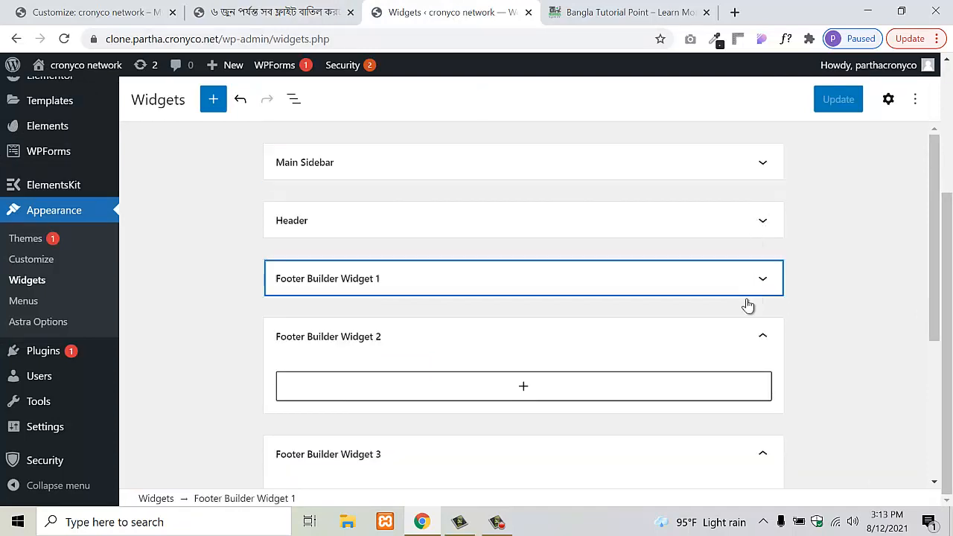
pyautogui.click(721, 339)
pyautogui.click(728, 399)
pyautogui.scroll(-2, 730, 415)
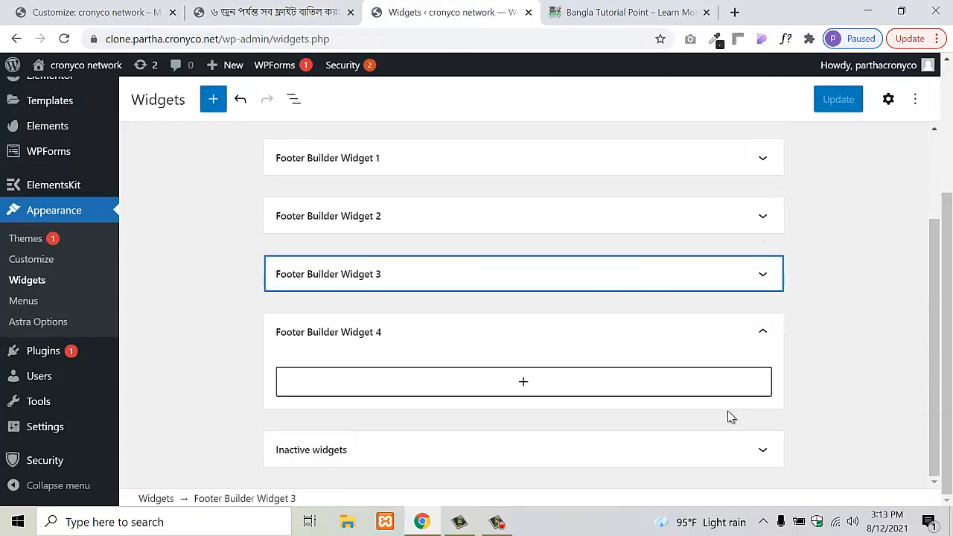
pyautogui.click(738, 342)
pyautogui.click(739, 344)
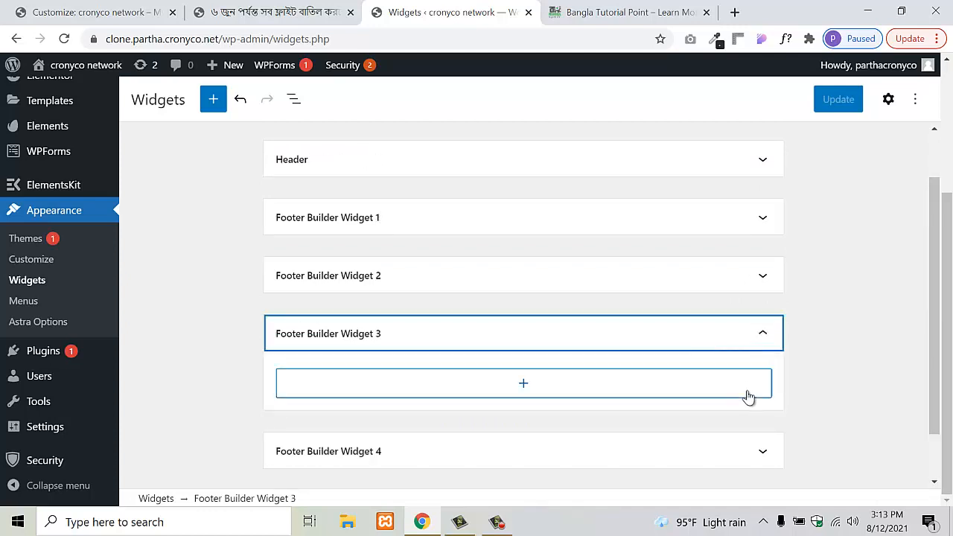
pyautogui.click(757, 348)
pyautogui.scroll(1, 169, 321)
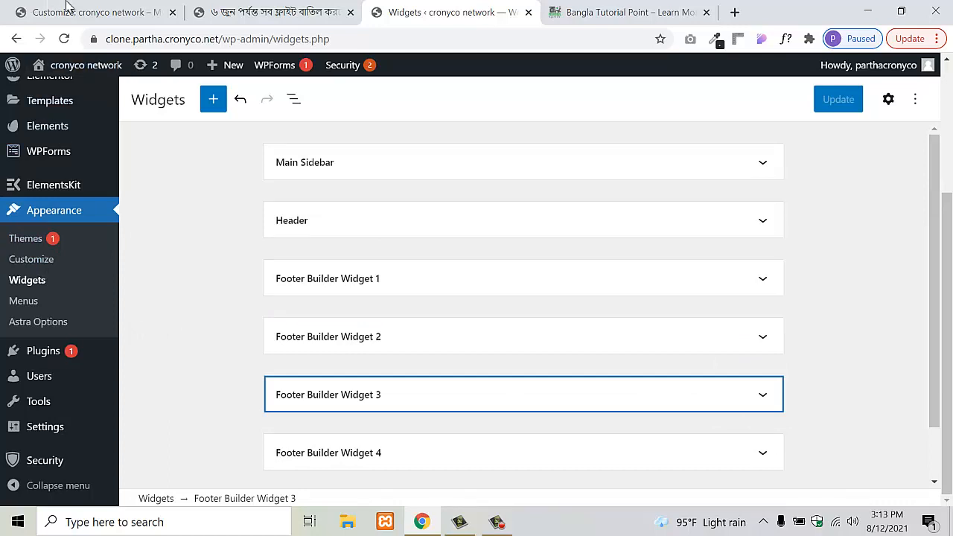
# - View the Customizer's Primary Footer widget layout and the published post, and return to the Widgets page
pyautogui.hotkey('ctrl', '1')
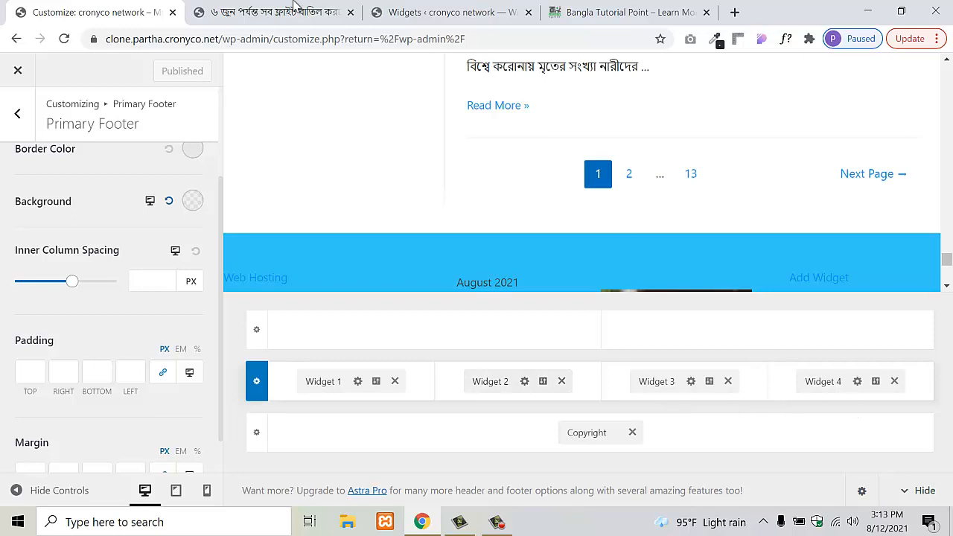
pyautogui.click(294, 8)
pyautogui.click(428, 10)
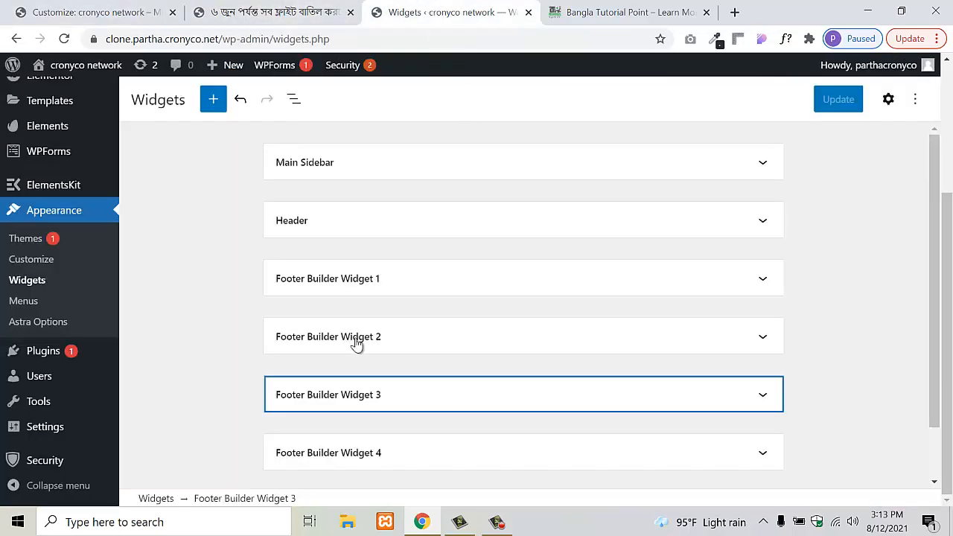
# - Expand Footer Builder Widget 1 and remove its empty Custom HTML block, dismissing the Surfe.be notification
pyautogui.click(394, 280)
pyautogui.scroll(-1, 441, 300)
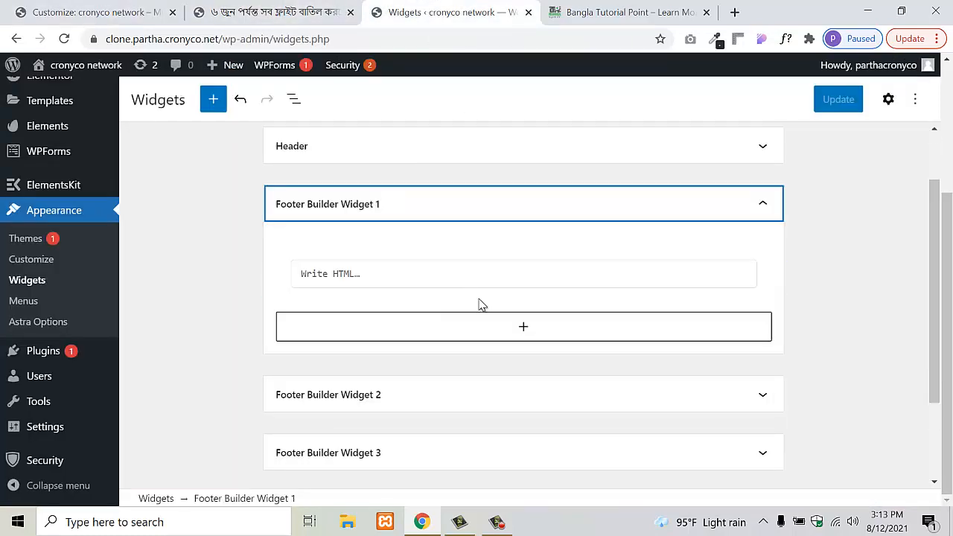
pyautogui.click(456, 277)
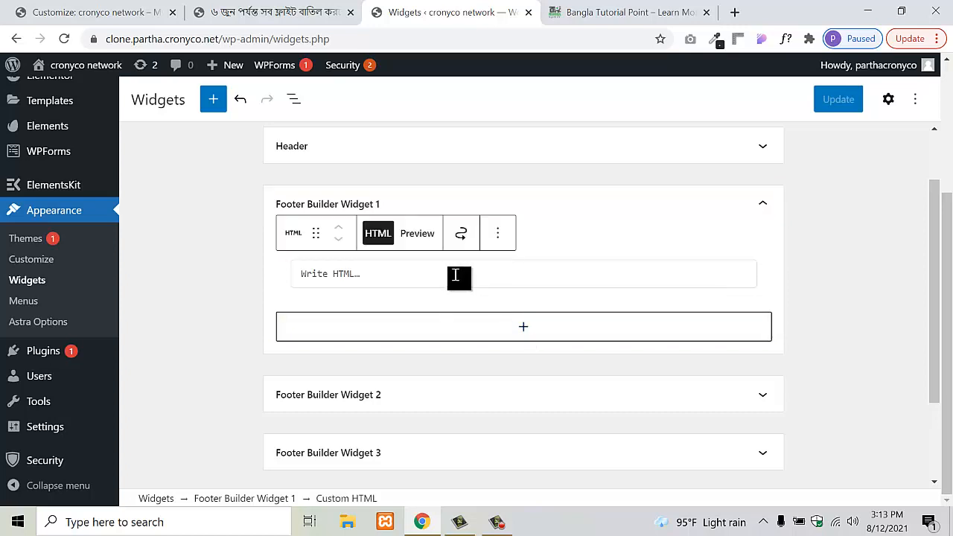
pyautogui.click(497, 237)
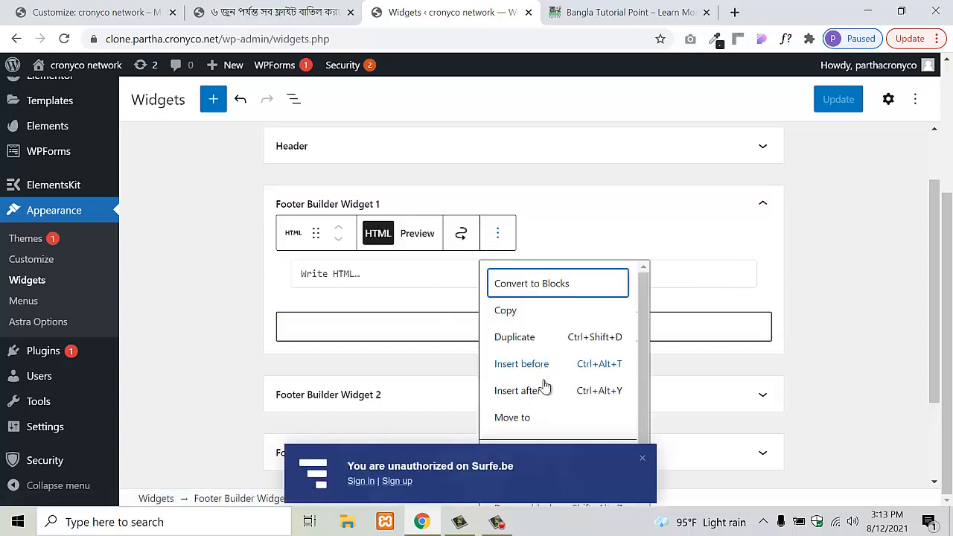
pyautogui.scroll(-1, 540, 409)
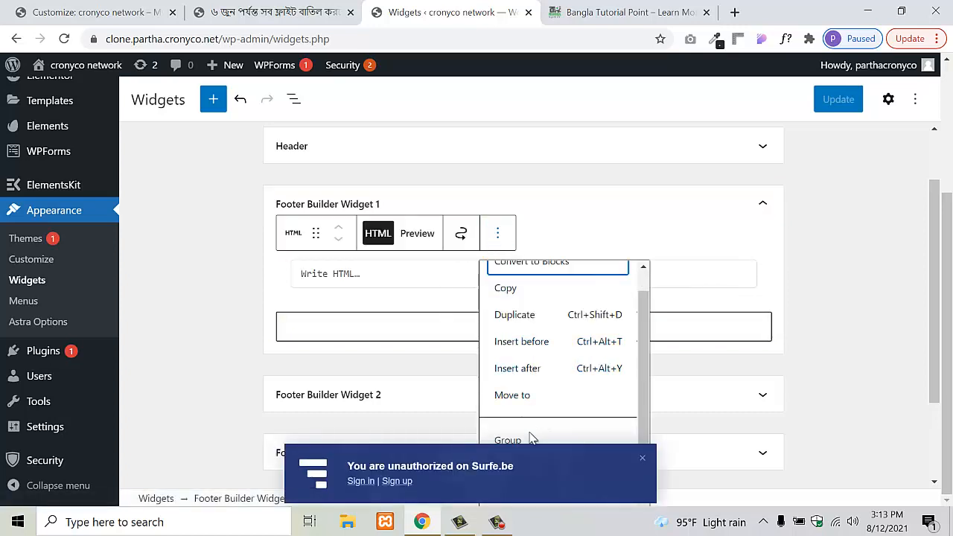
pyautogui.click(639, 459)
pyautogui.click(641, 457)
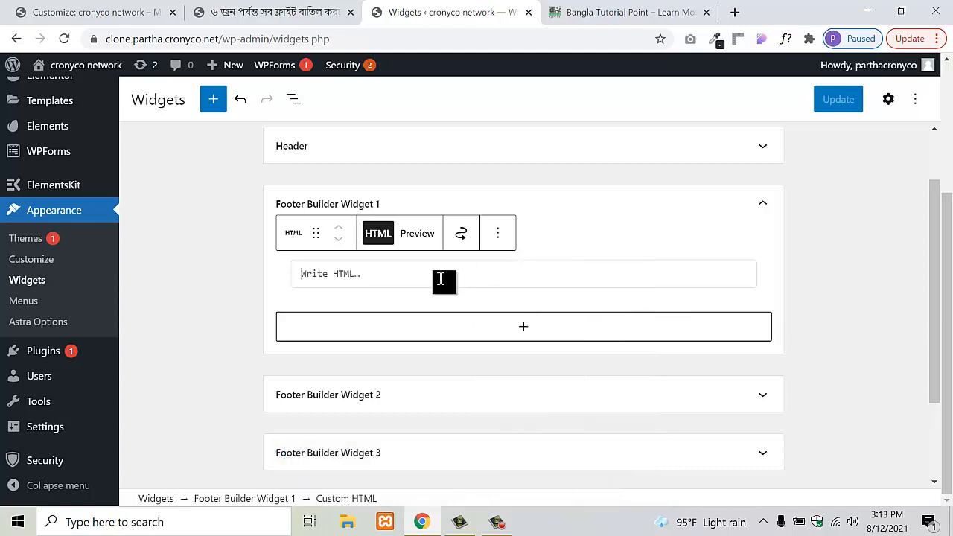
pyautogui.click(496, 237)
pyautogui.scroll(-1, 534, 463)
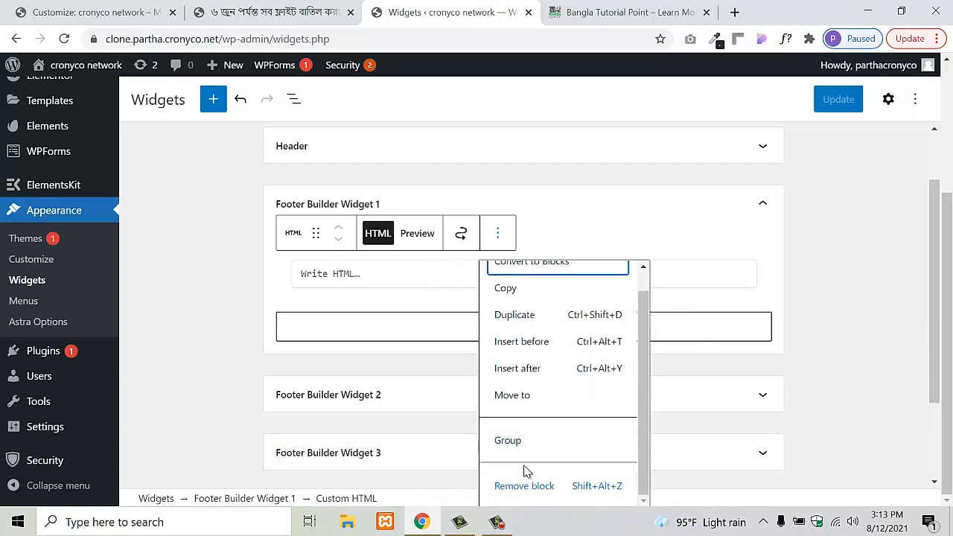
pyautogui.click(544, 495)
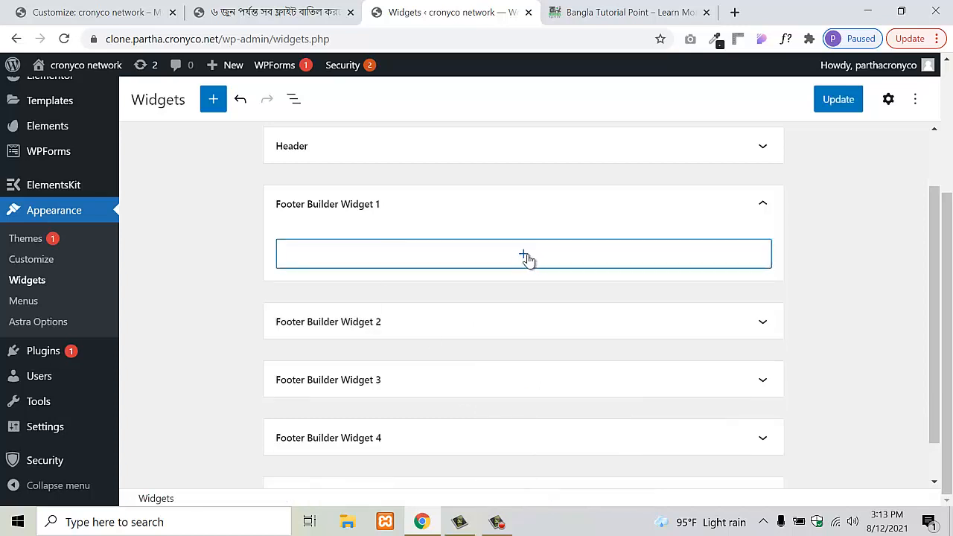
# - Add a Calendar block to Footer Builder Widget 1 and save the widget changes
pyautogui.click(525, 257)
pyautogui.scroll(-1, 543, 402)
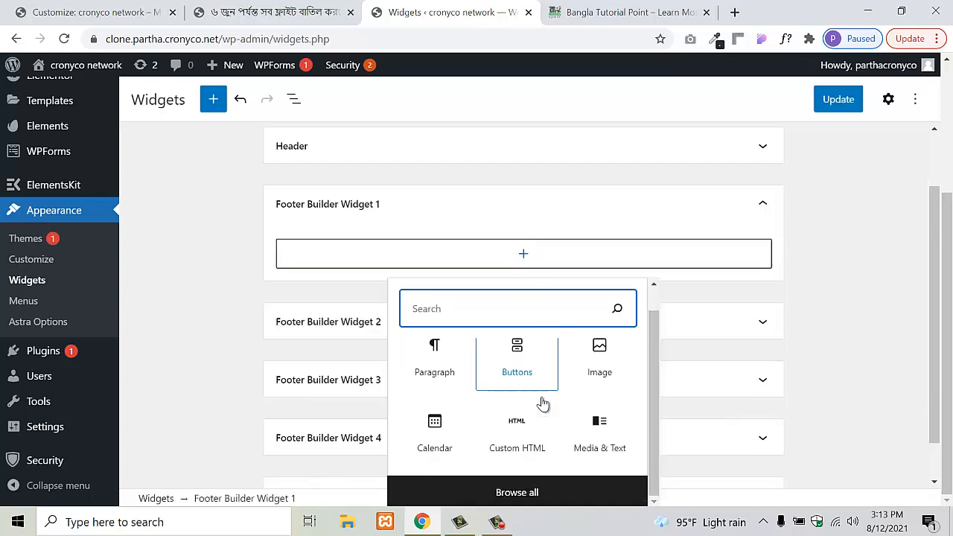
pyautogui.click(437, 426)
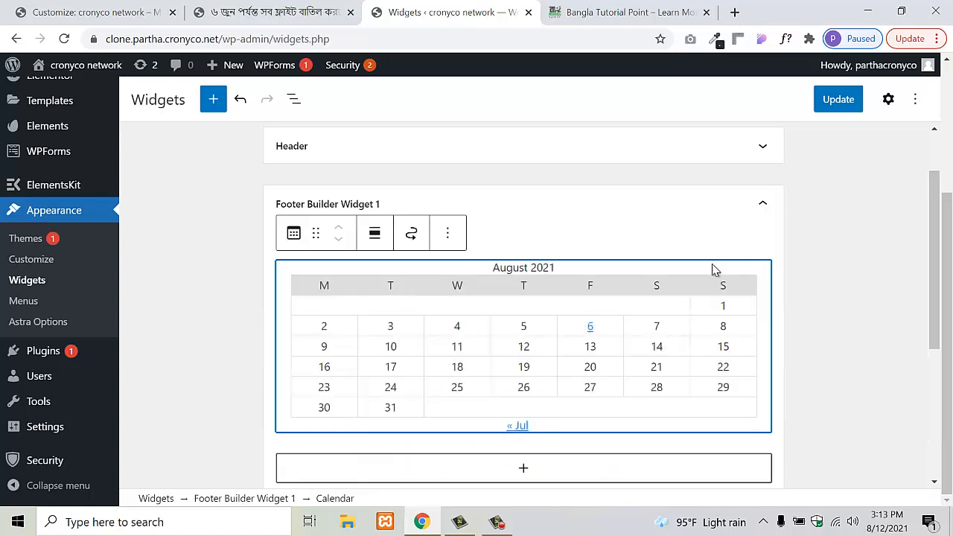
pyautogui.click(847, 94)
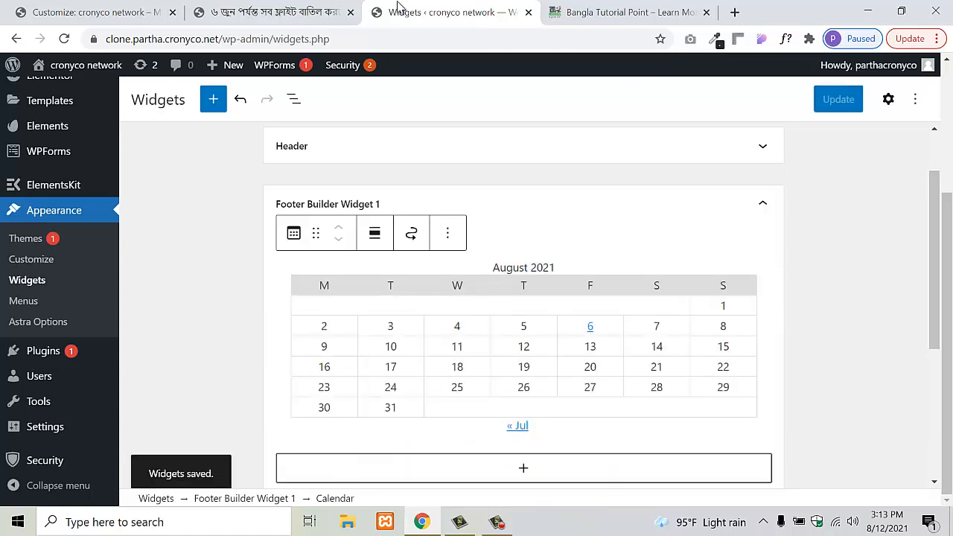
# - Reload the published post to check the calendar in its footer, and return to the Widgets page
pyautogui.click(305, 17)
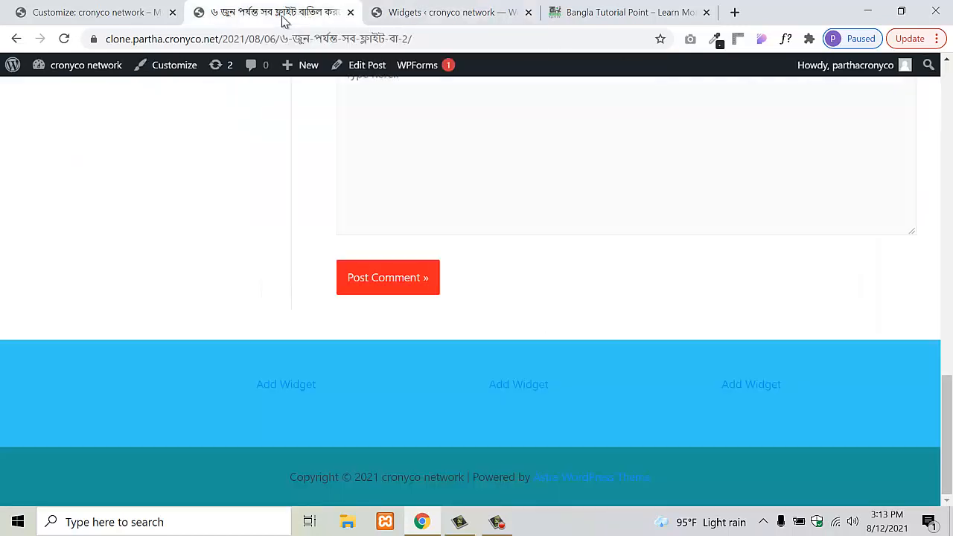
pyautogui.click(70, 41)
pyautogui.scroll(-3, 223, 313)
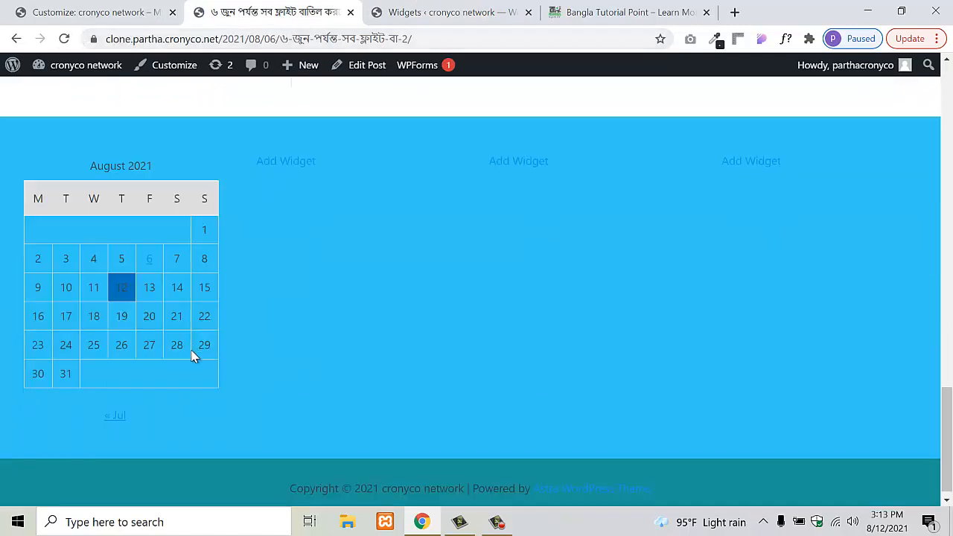
pyautogui.click(476, 12)
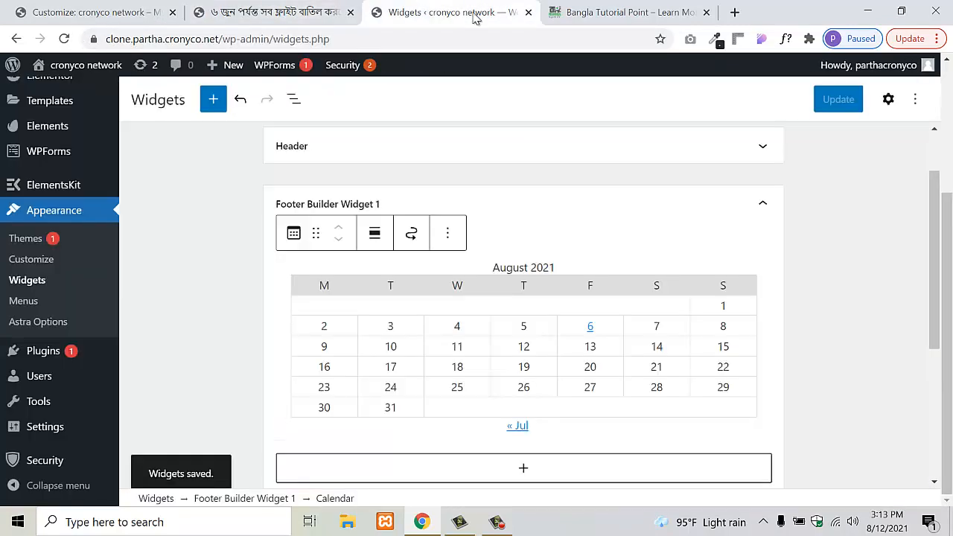
# - Collapse Footer Builder Widget 1, and add an Image block to Footer Builder Widget 2 with the Media Library photo of the blonde woman adjusting her glasses
pyautogui.click(764, 209)
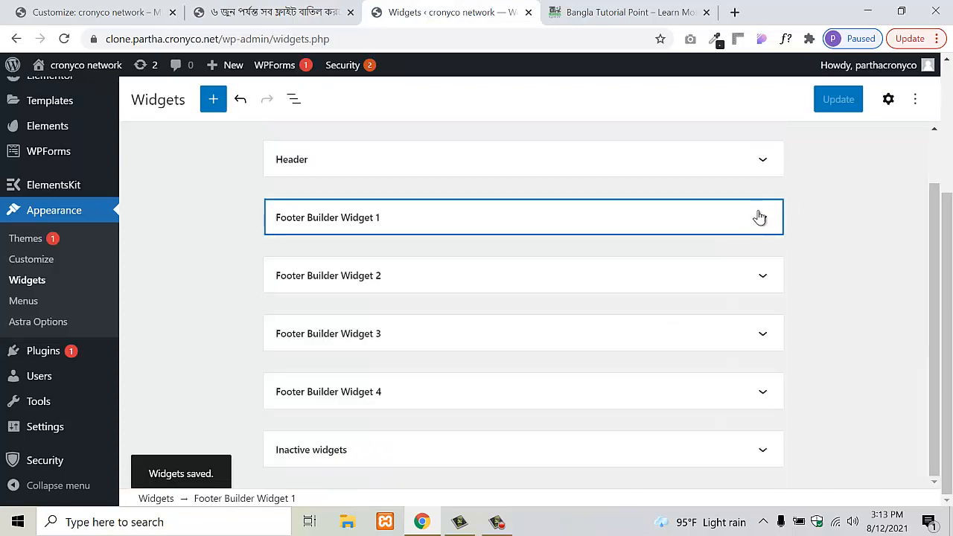
pyautogui.click(410, 292)
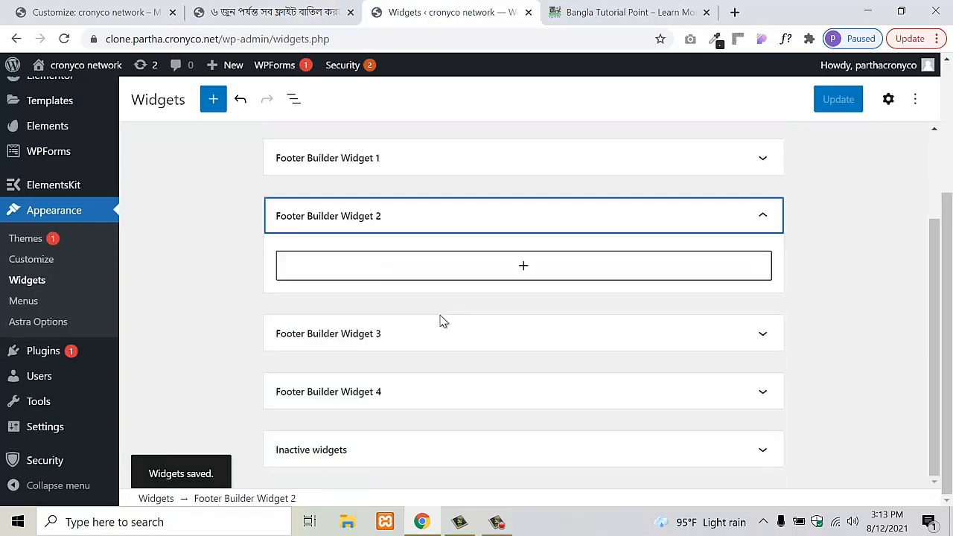
pyautogui.click(516, 270)
pyautogui.scroll(-1, 532, 323)
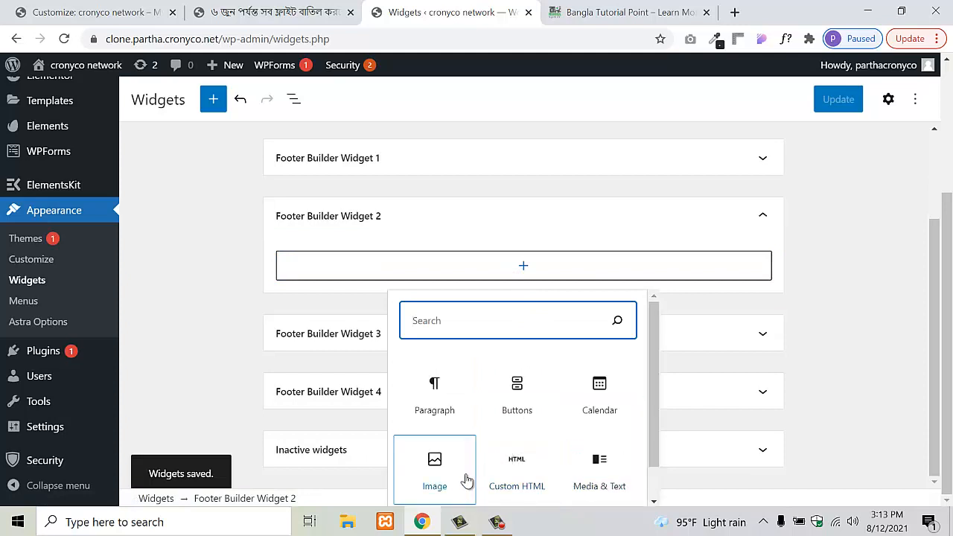
pyautogui.click(455, 483)
pyautogui.click(394, 371)
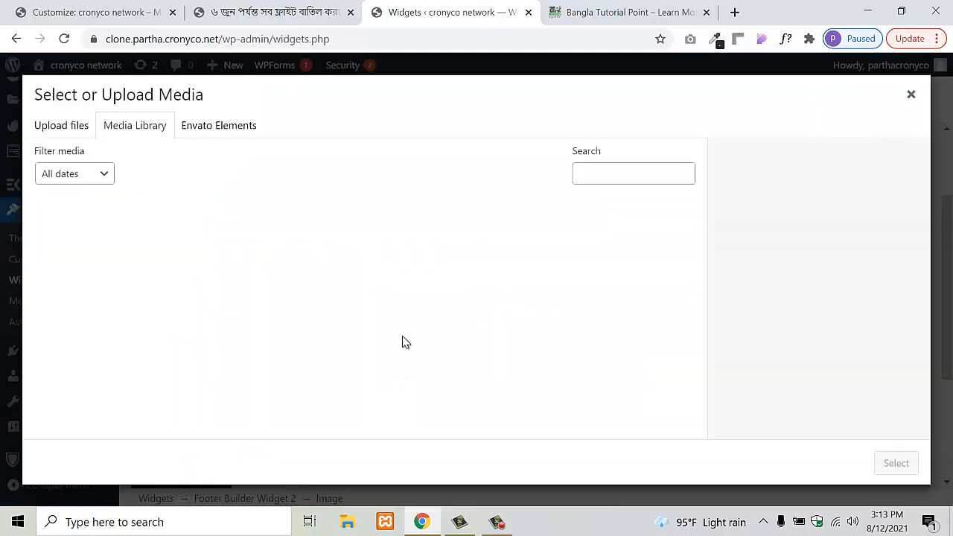
pyautogui.scroll(-1, 494, 377)
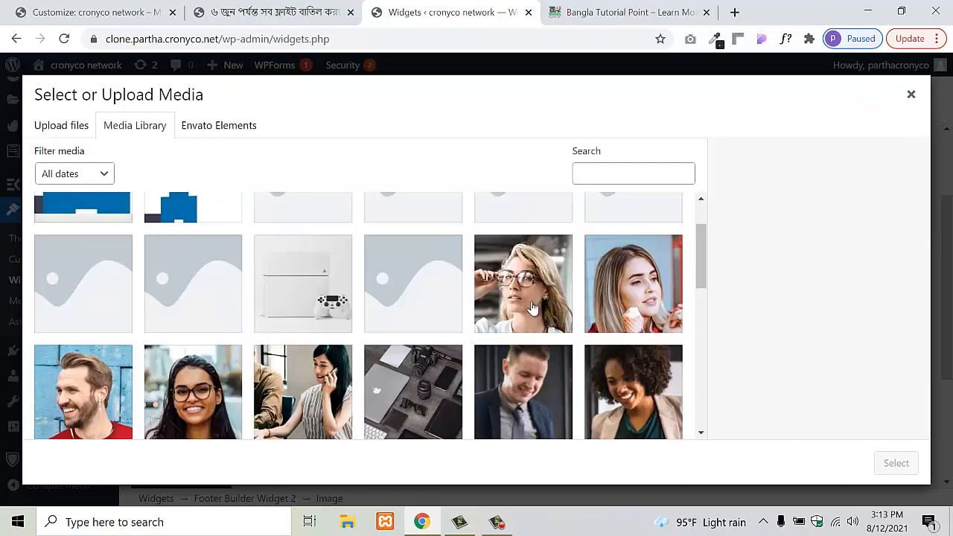
pyautogui.click(530, 305)
pyautogui.click(896, 464)
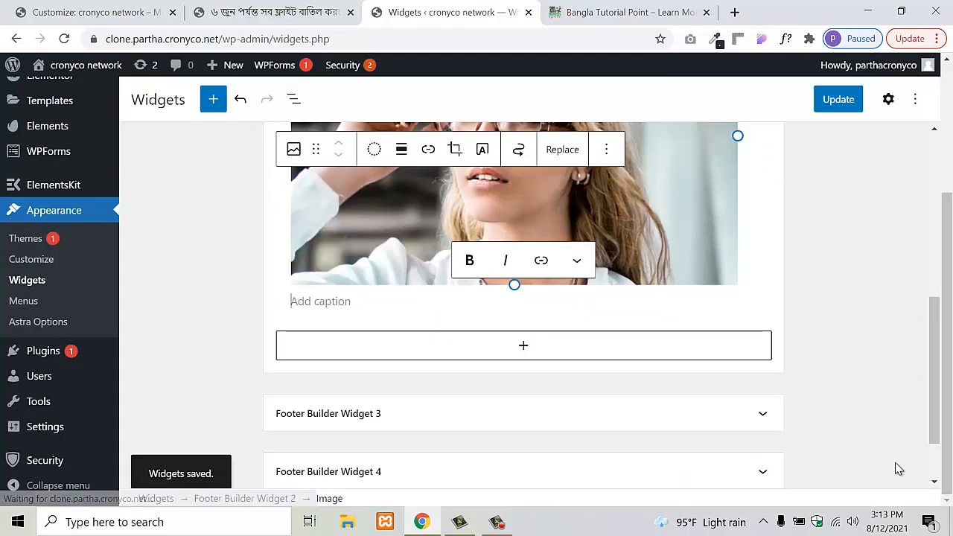
pyautogui.scroll(4, 769, 230)
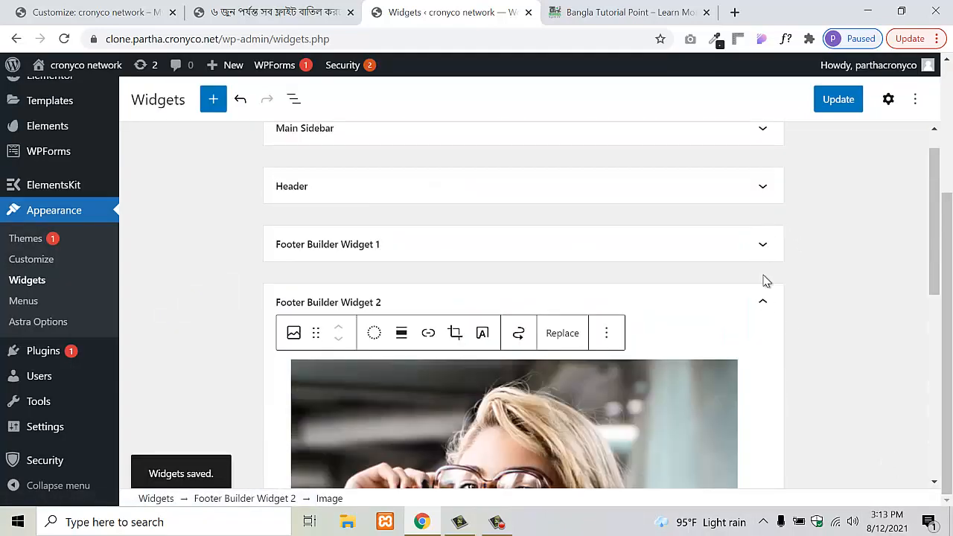
pyautogui.click(763, 308)
# - Add a Calendar block to Footer Builder Widget 3, and switch to Footer Builder Widget 4
pyautogui.click(561, 343)
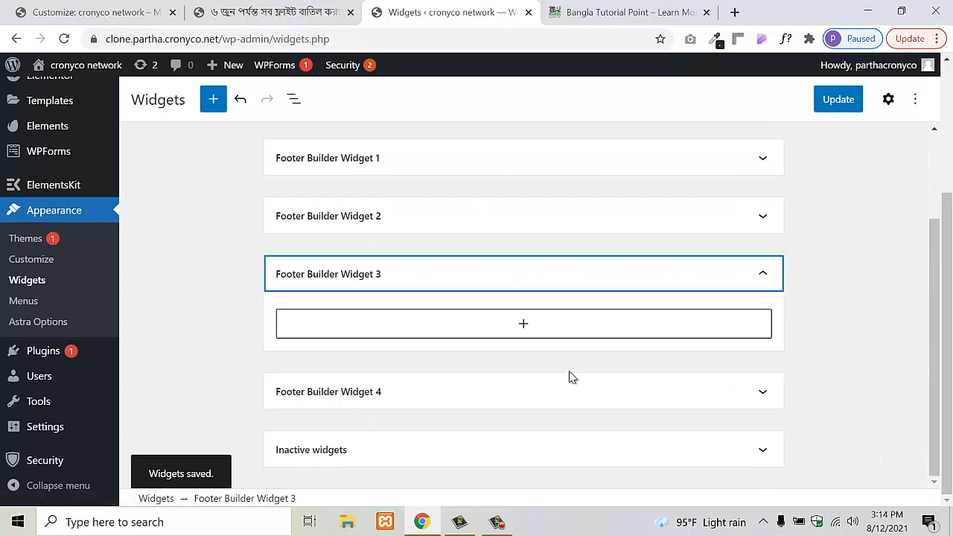
pyautogui.click(526, 335)
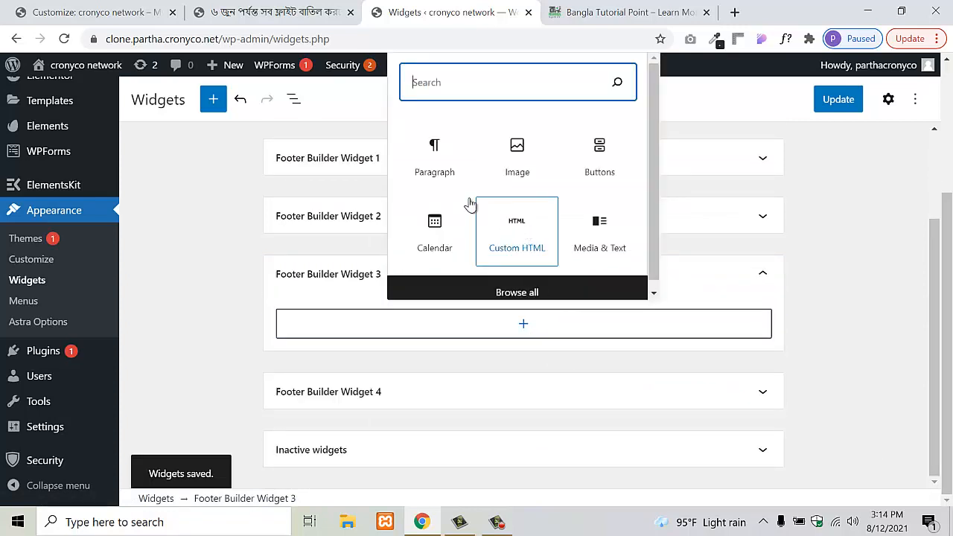
pyautogui.scroll(-1, 596, 220)
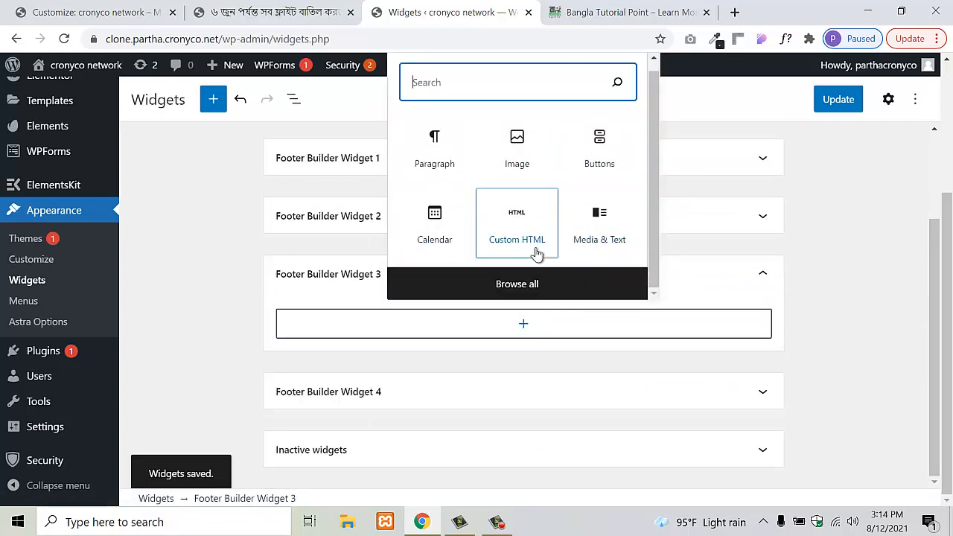
pyautogui.click(464, 243)
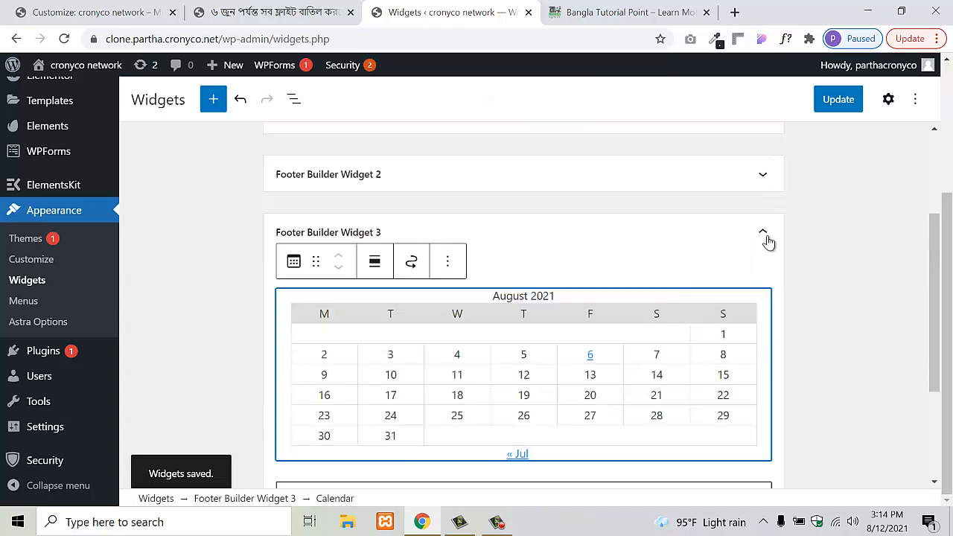
pyautogui.click(766, 238)
pyautogui.click(547, 394)
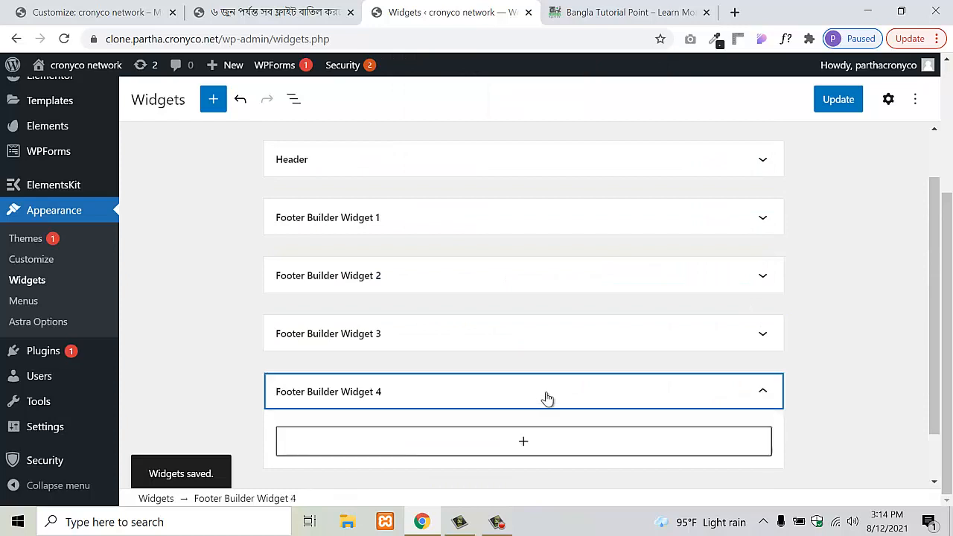
# - Try a Media & Text block in Footer Builder Widget 4 and remove it
pyautogui.click(524, 382)
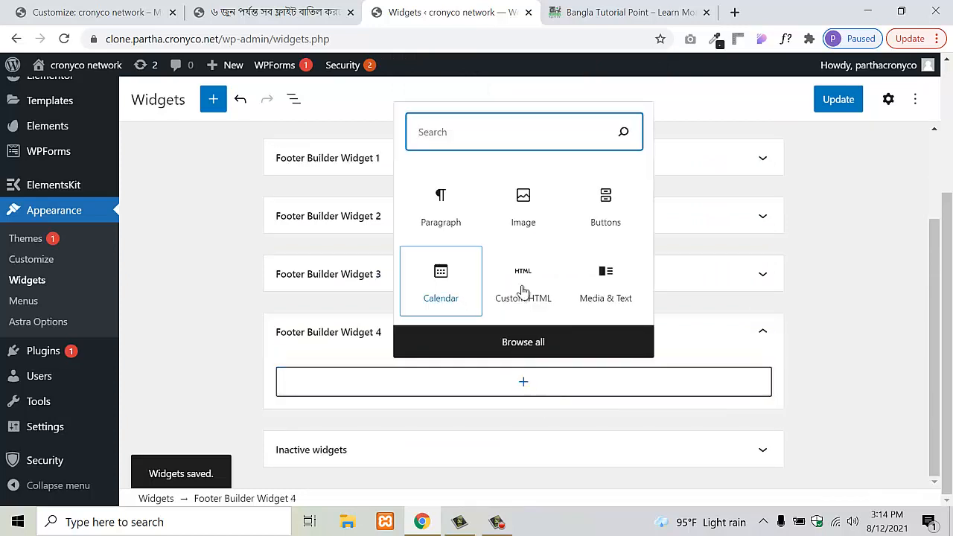
pyautogui.click(588, 284)
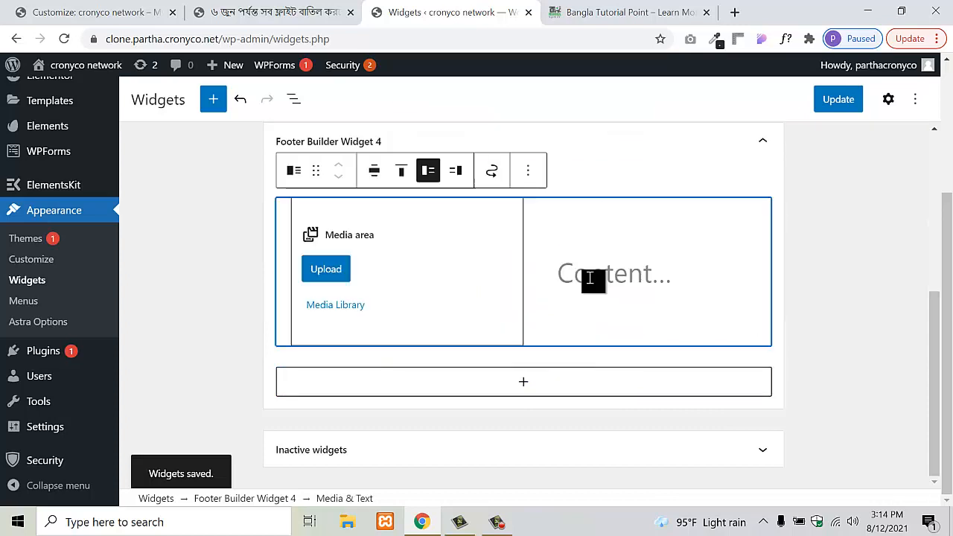
pyautogui.click(529, 172)
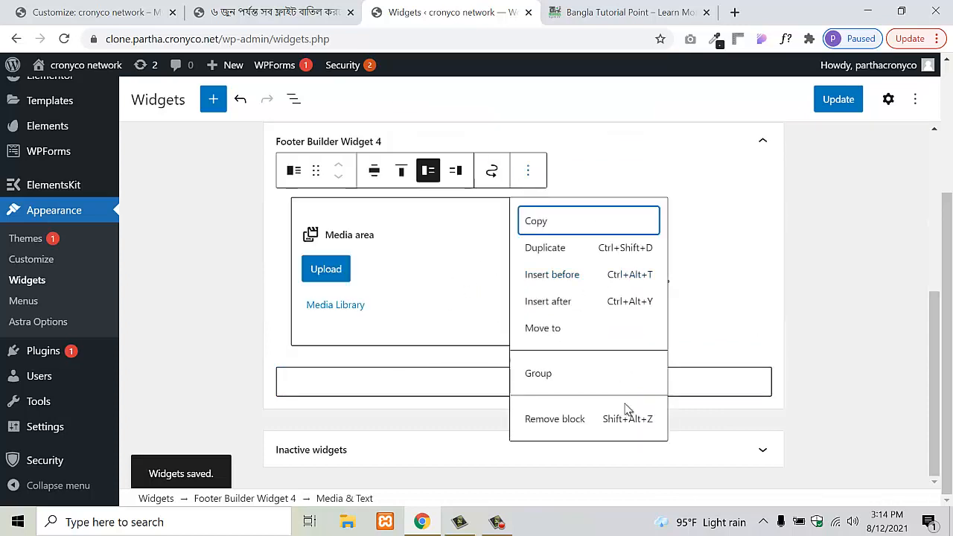
pyautogui.click(560, 419)
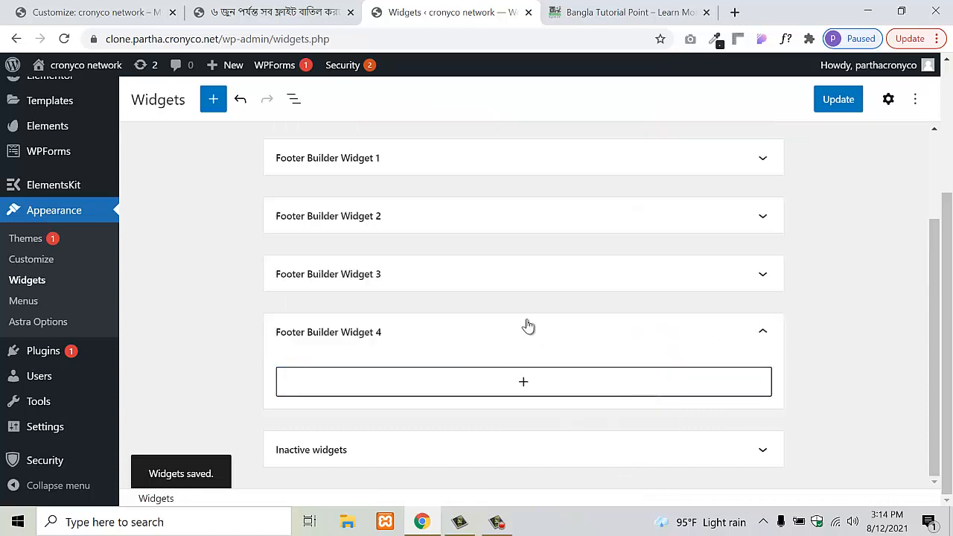
# - Add a Calendar block to Footer Builder Widget 4, collapse the area and save the widget changes
pyautogui.click(500, 392)
pyautogui.click(454, 290)
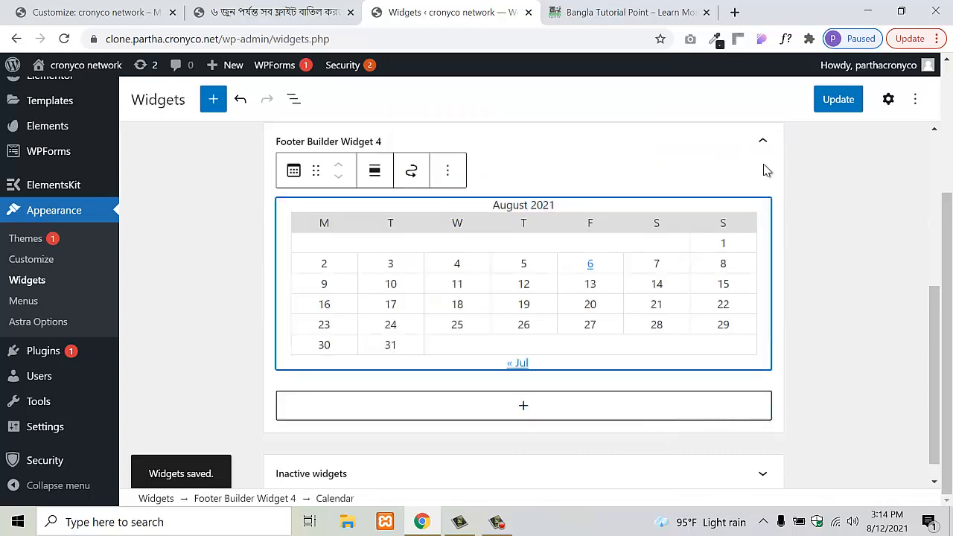
pyautogui.click(761, 141)
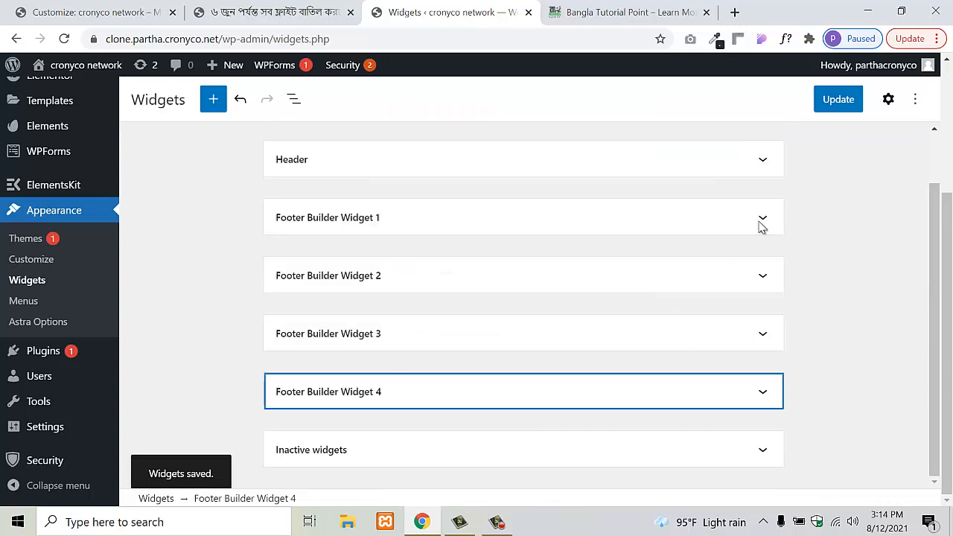
pyautogui.click(849, 97)
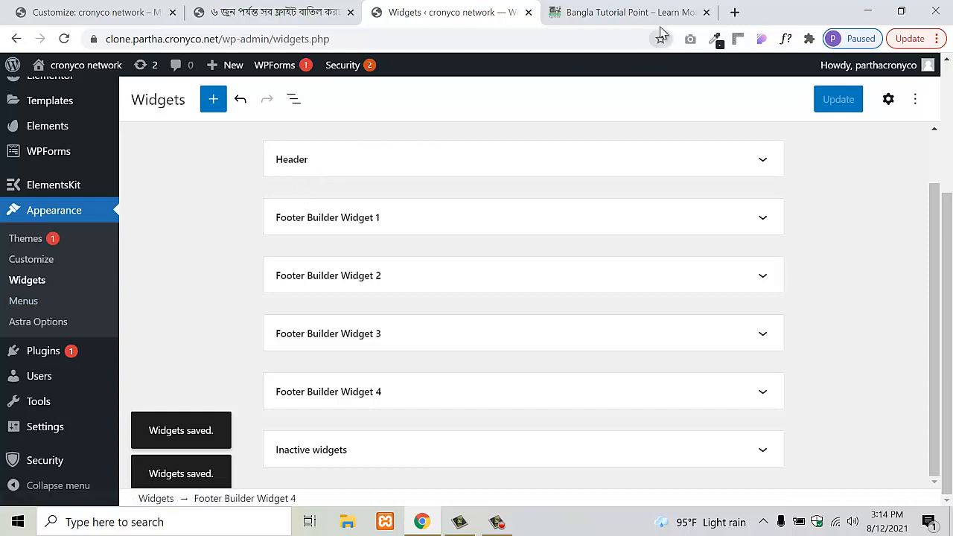
# - Reload the published post and compare its fourth footer column with the content of Footer Builder Widget 4
pyautogui.click(304, 5)
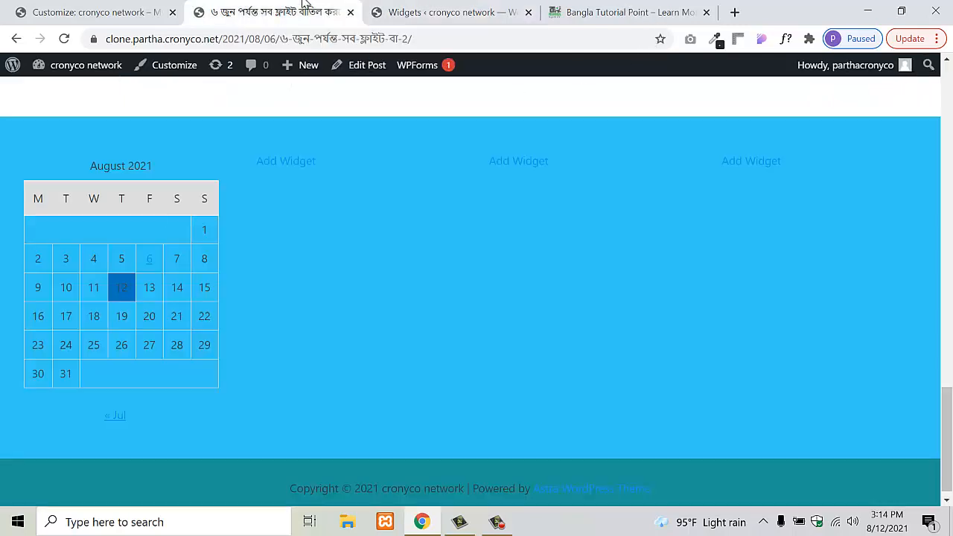
pyautogui.click(64, 39)
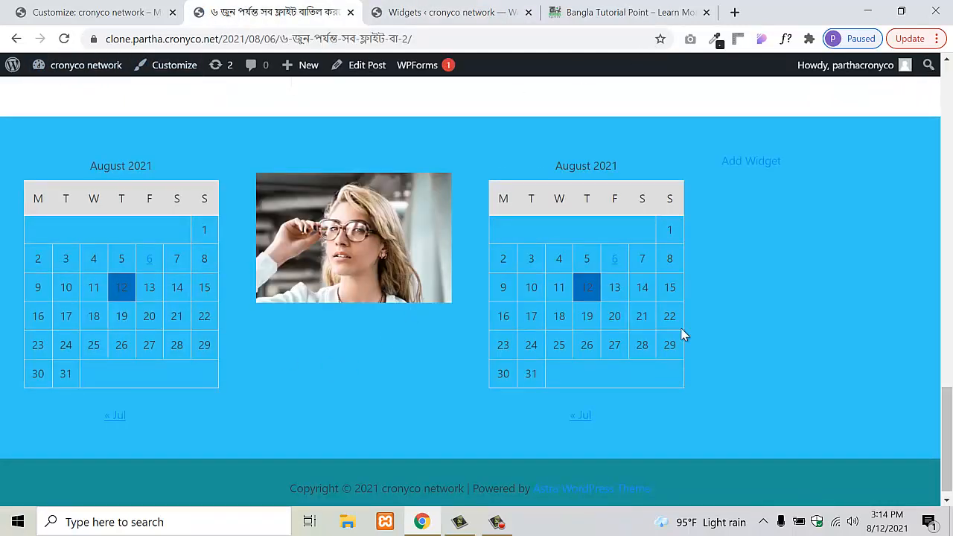
pyautogui.click(429, 6)
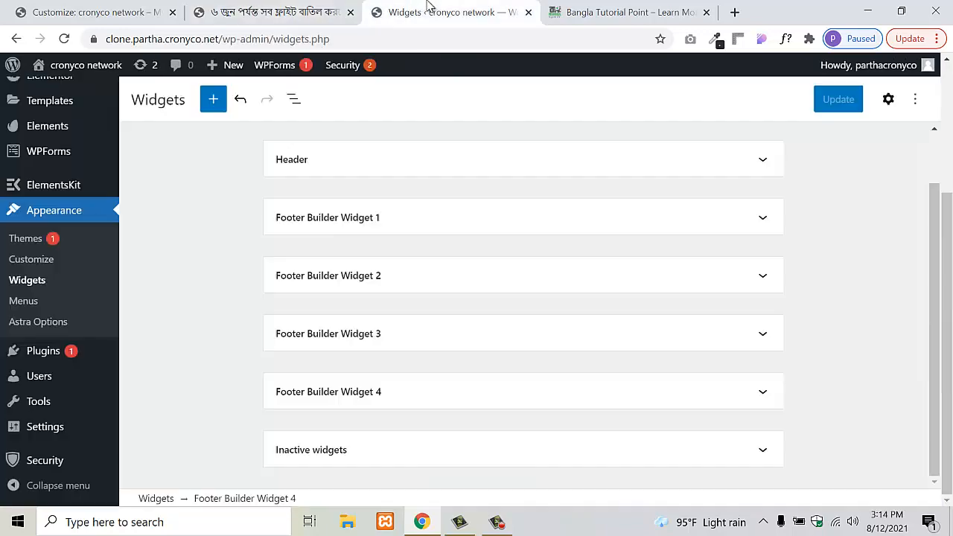
pyautogui.click(499, 402)
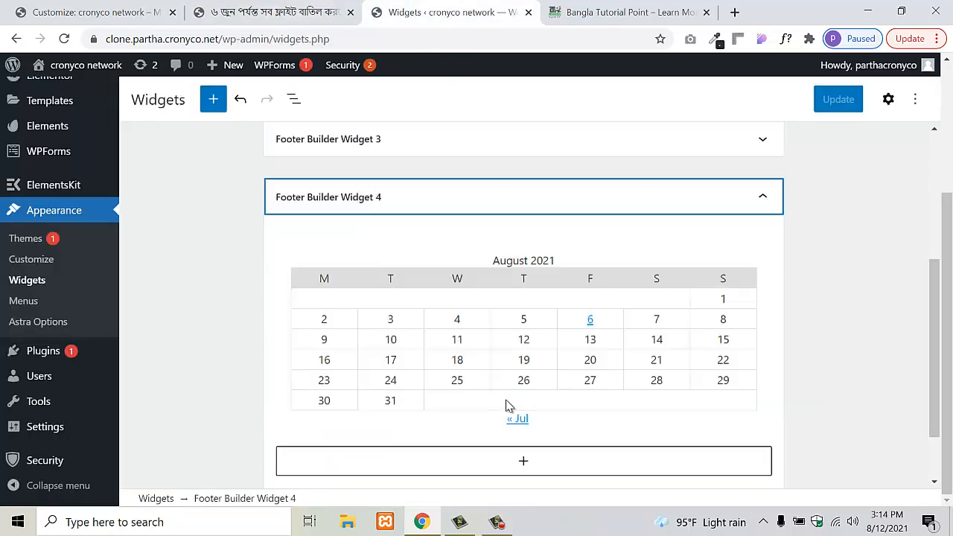
pyautogui.scroll(-2, 662, 315)
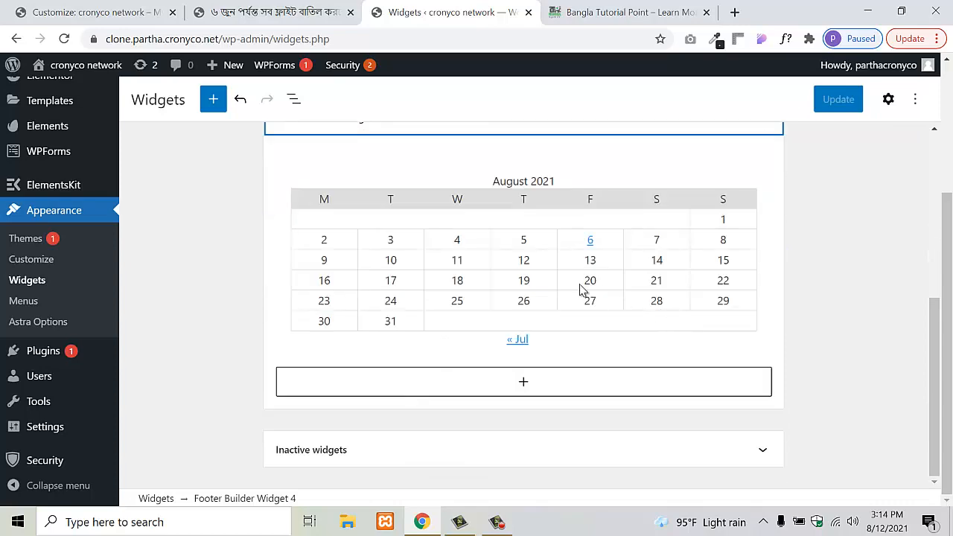
pyautogui.scroll(2, 585, 294)
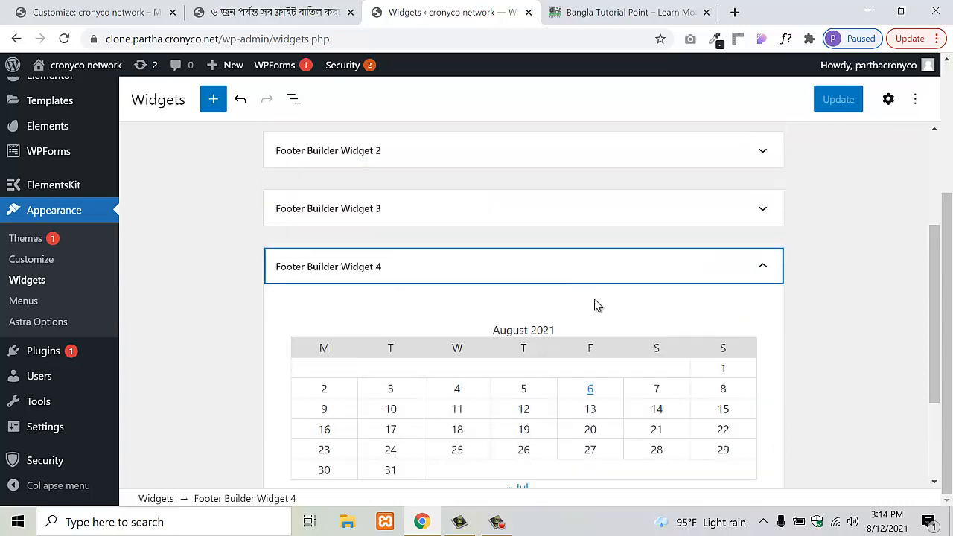
pyautogui.click(286, 6)
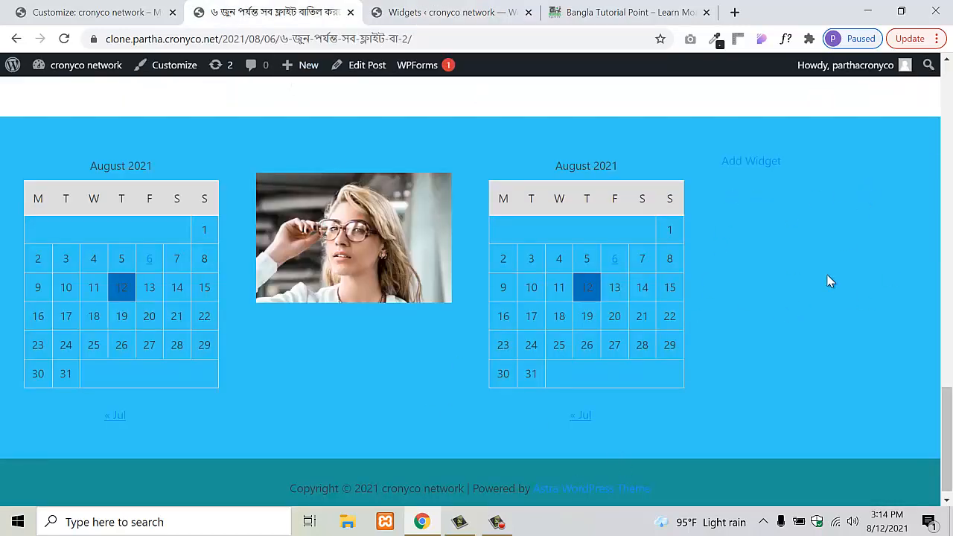
pyautogui.click(439, 9)
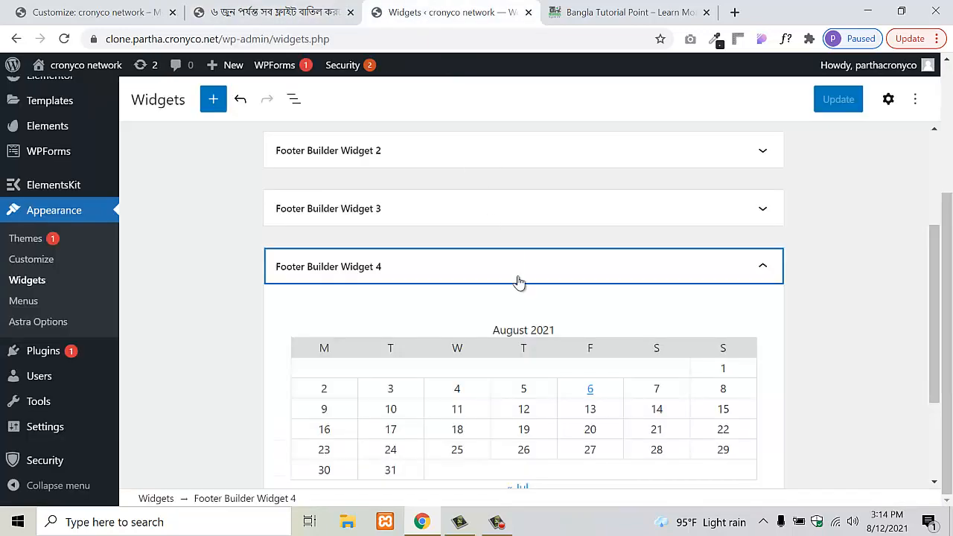
# - Remove the Calendar block from Footer Builder Widget 4
pyautogui.click(567, 377)
pyautogui.scroll(-2, 570, 380)
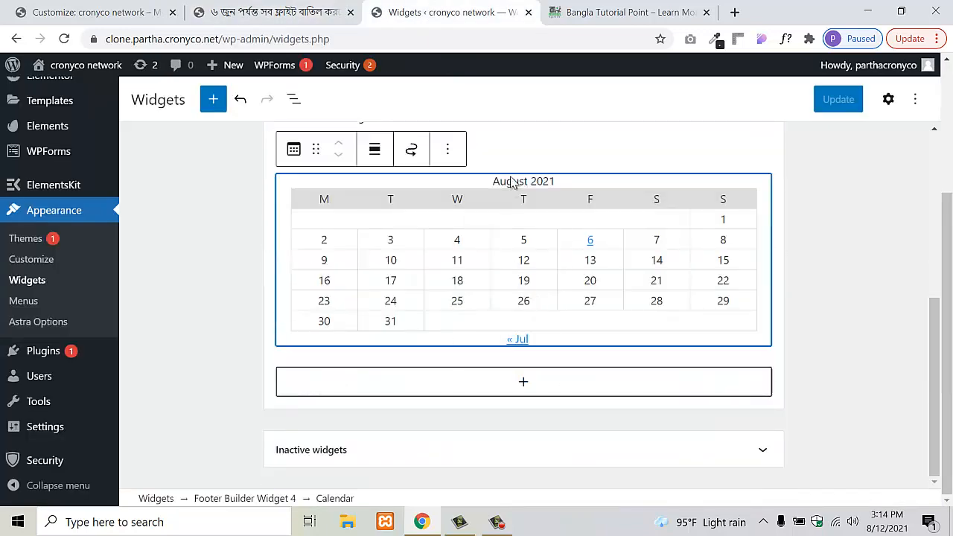
pyautogui.click(447, 149)
pyautogui.click(464, 425)
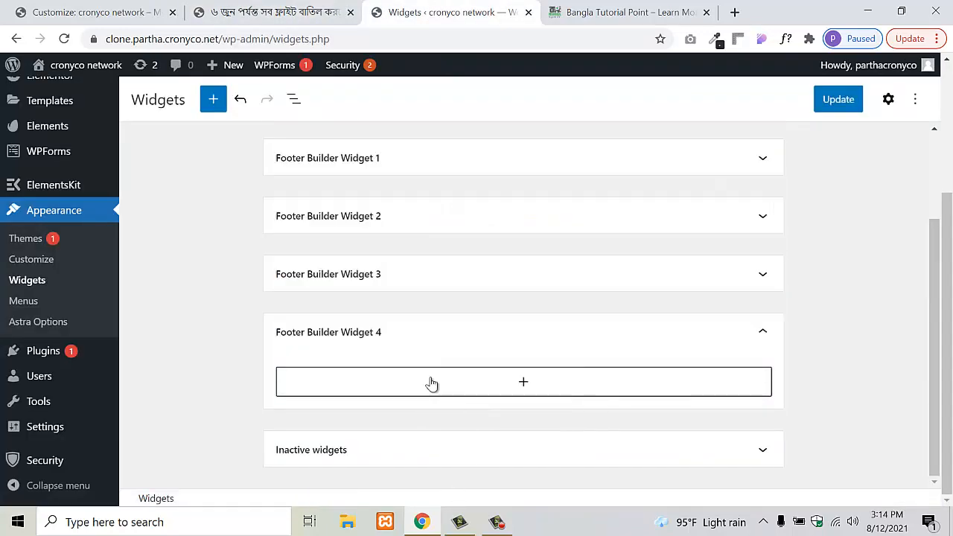
# - Add an Image block with cropped-factory.jpg from the media library to Footer Builder Widget 4 and save the widget changes
pyautogui.click(436, 393)
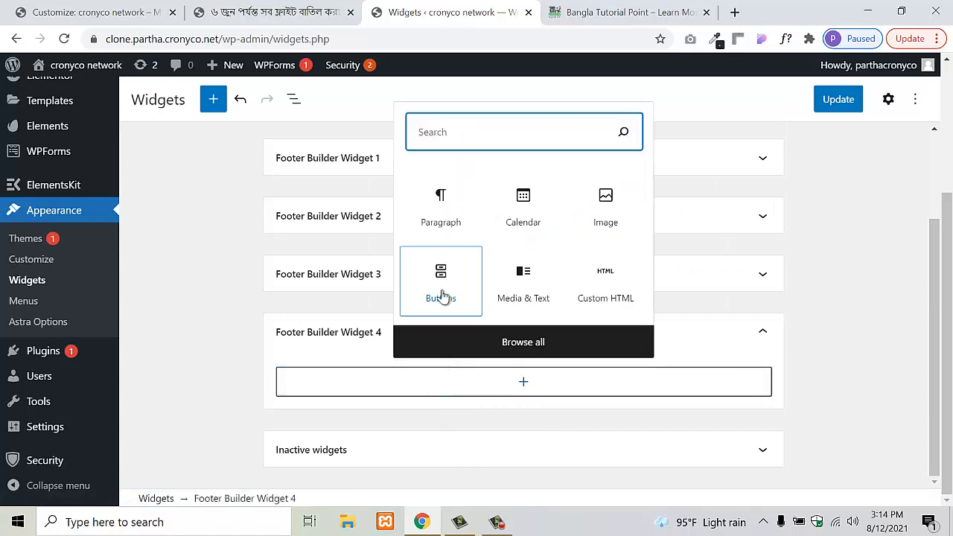
pyautogui.click(603, 217)
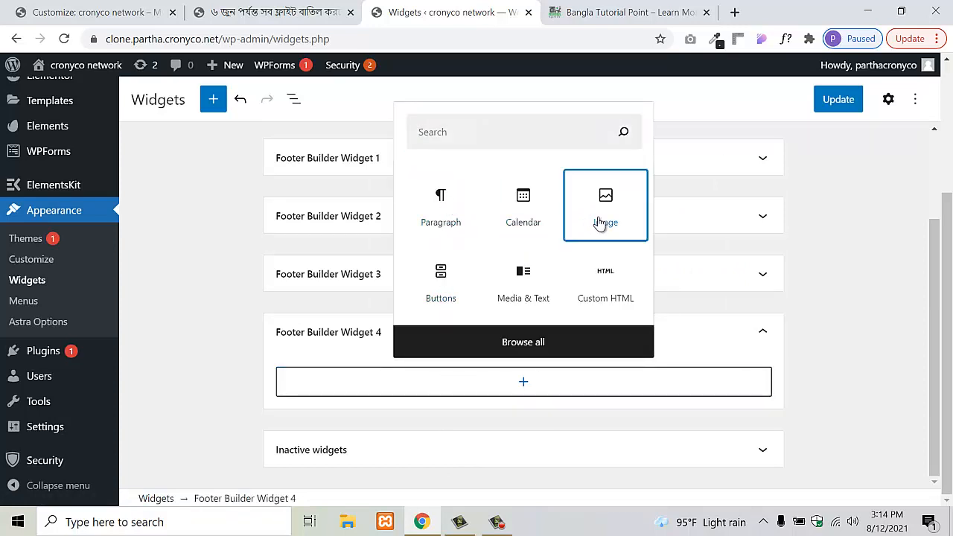
pyautogui.click(383, 295)
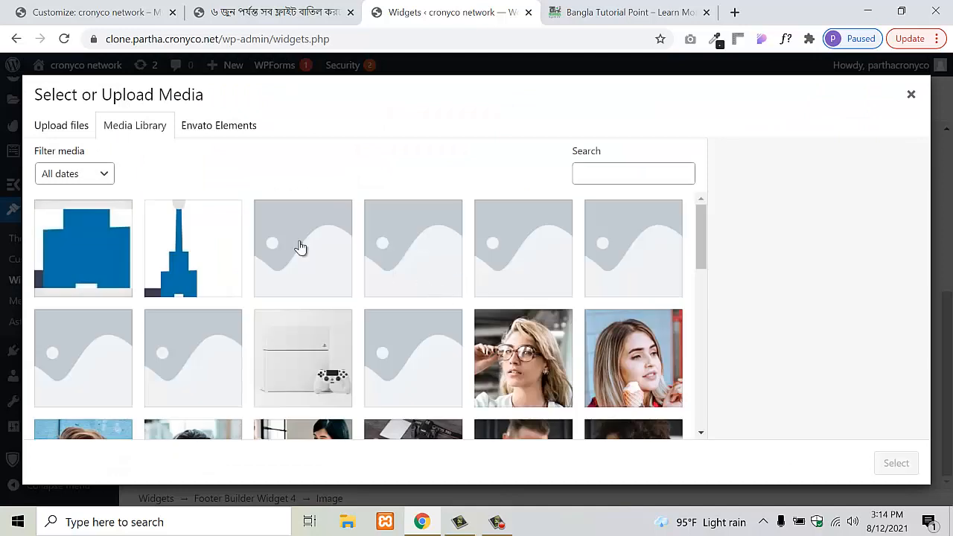
pyautogui.click(149, 238)
pyautogui.click(901, 463)
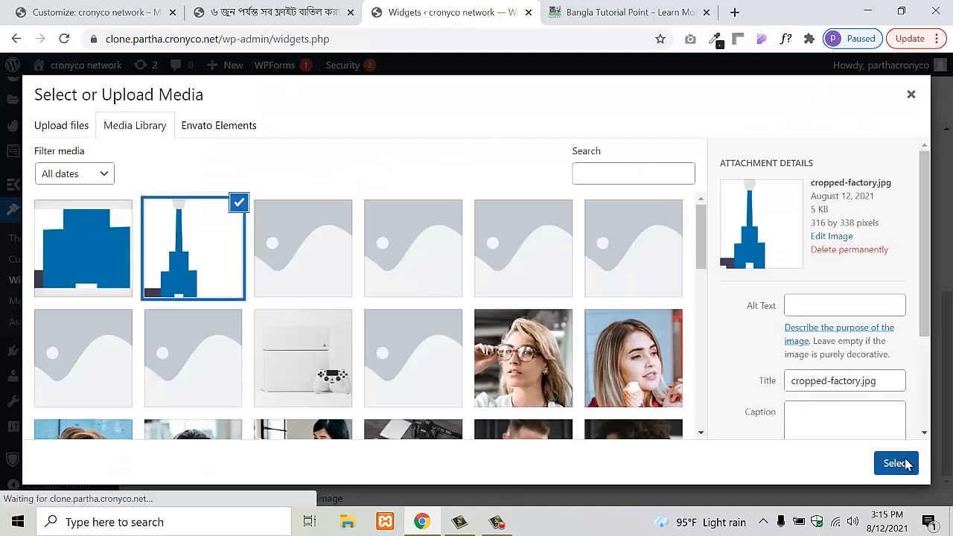
pyautogui.click(858, 98)
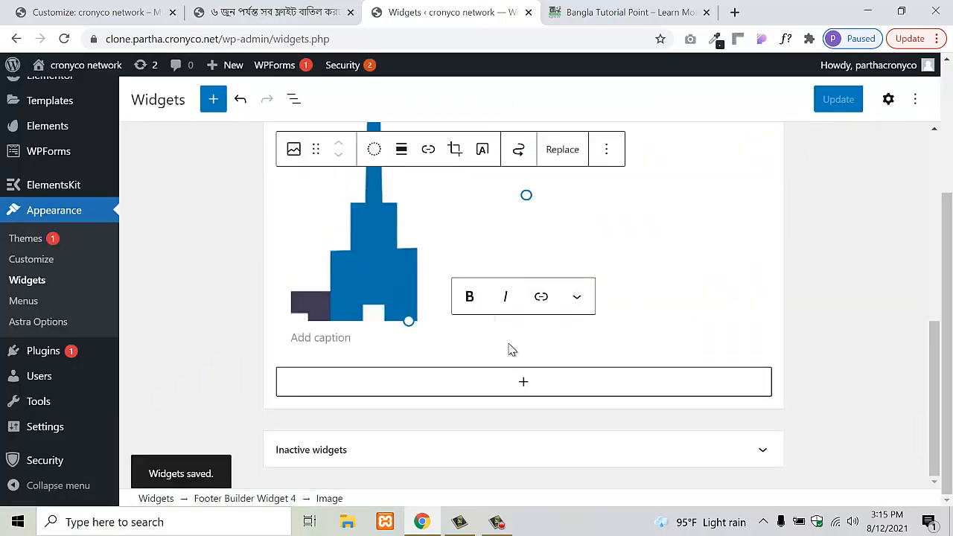
# - Reload the published post and compare its four footer columns with the Bangla Tutorial Point site's footer
pyautogui.scroll(1, 411, 345)
pyautogui.click(321, 13)
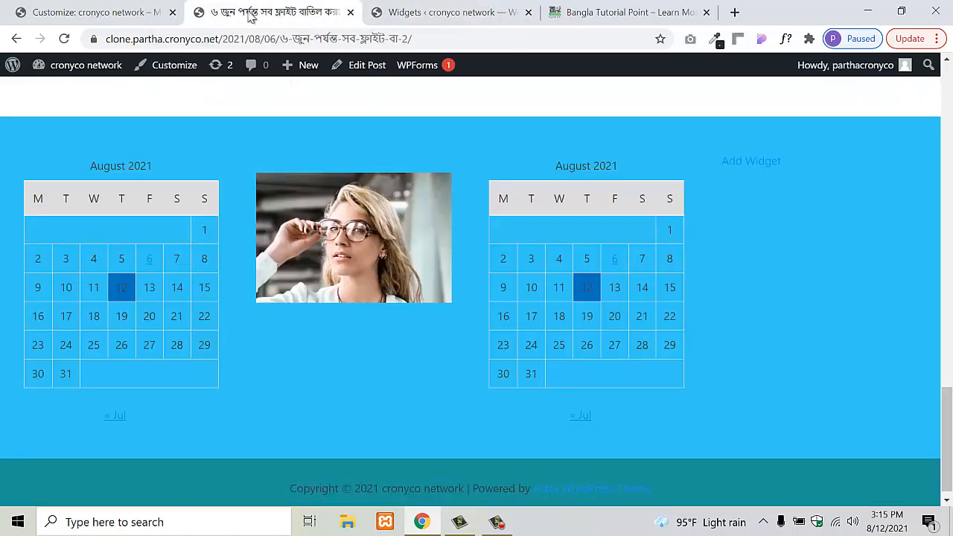
pyautogui.click(64, 38)
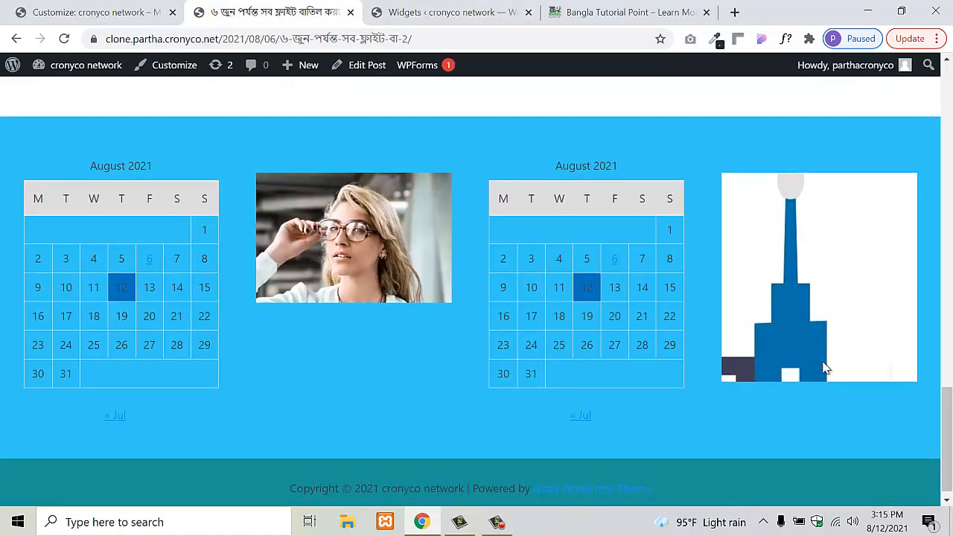
pyautogui.scroll(2, 760, 373)
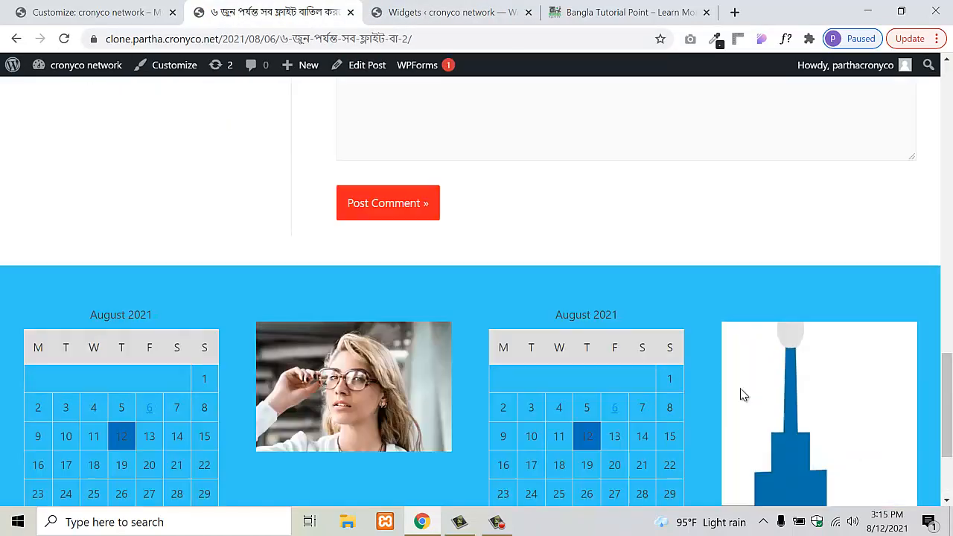
pyautogui.scroll(-3, 595, 387)
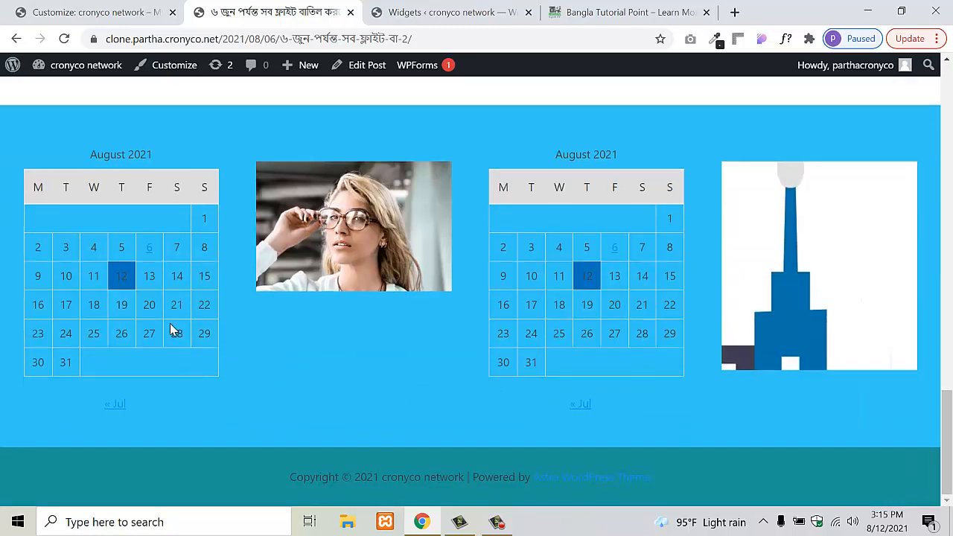
pyautogui.click(600, 10)
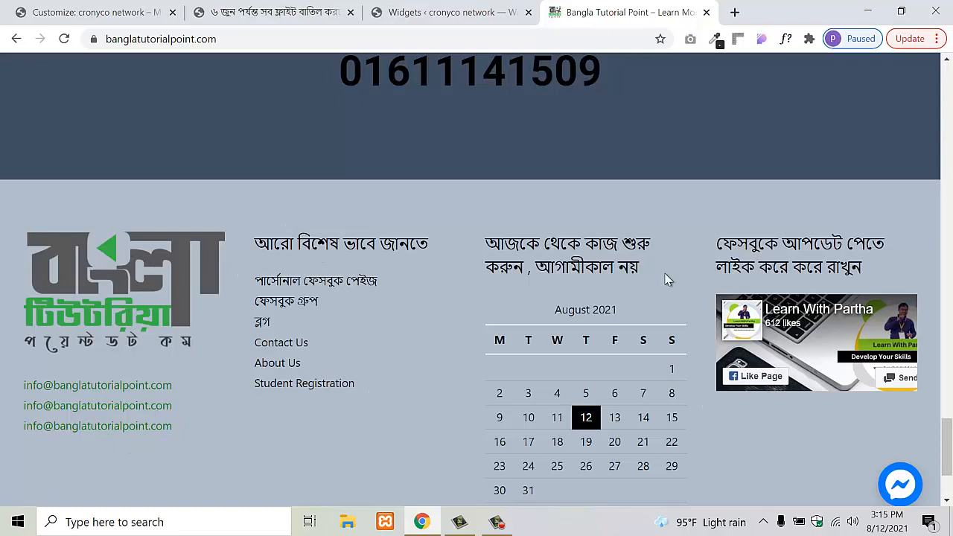
pyautogui.click(398, 9)
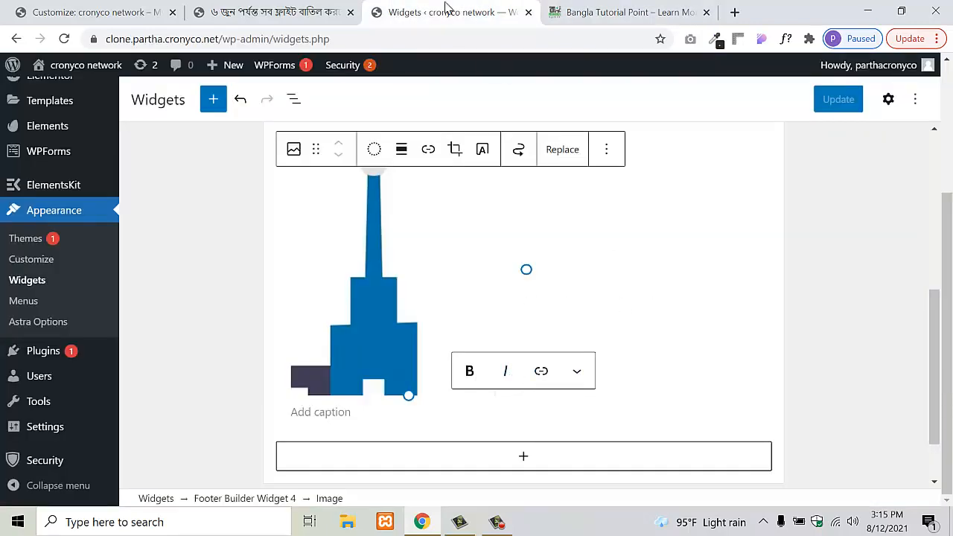
pyautogui.click(314, 7)
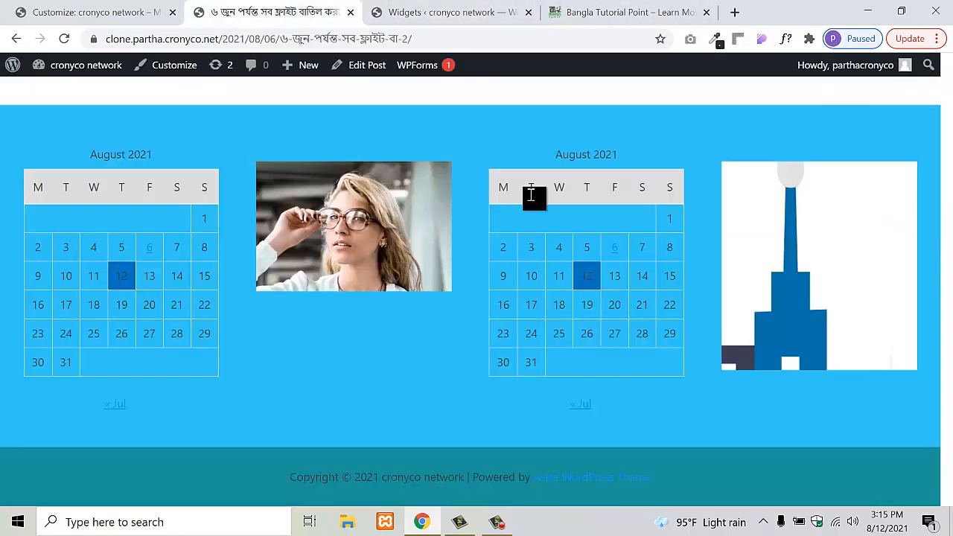
# - Return to the widget editor and collapse the Footer Builder Widget 4 area
pyautogui.click(445, 10)
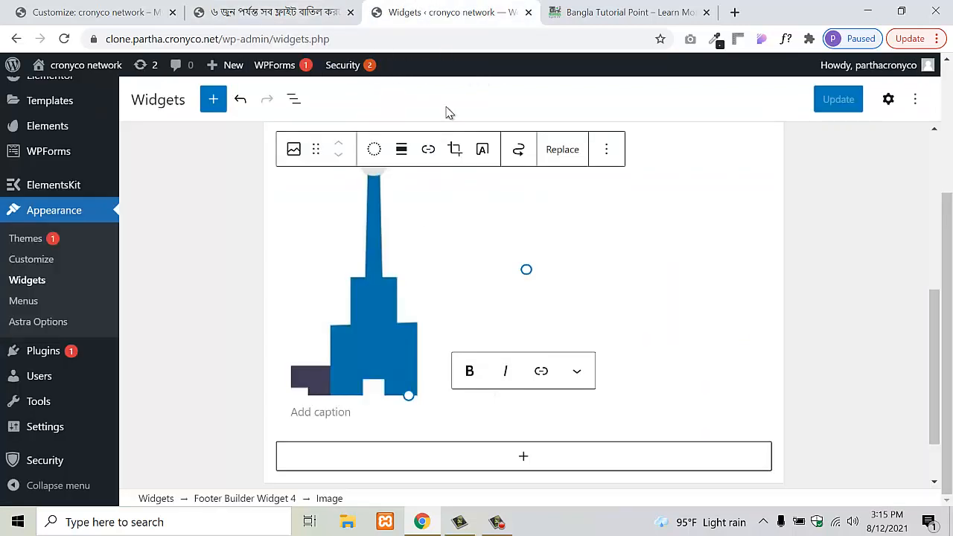
pyautogui.scroll(3, 227, 384)
pyautogui.scroll(-1, 279, 378)
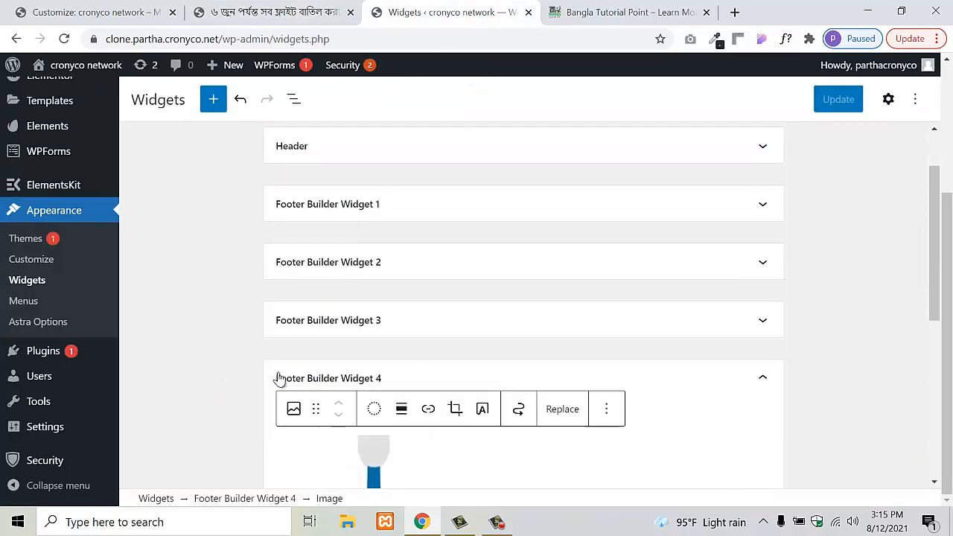
pyautogui.click(746, 390)
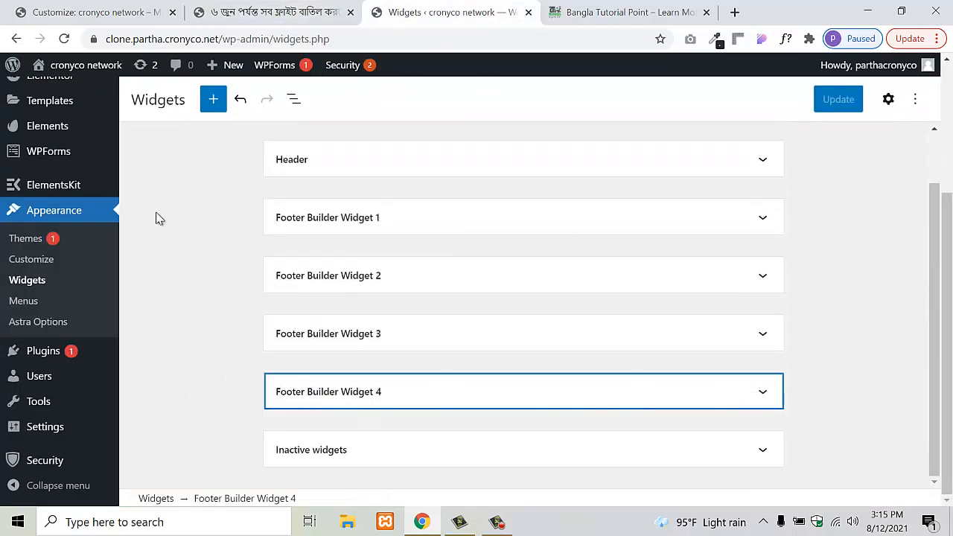
# - Review the Customizer's Primary Footer design settings, Footer Builder section and Performance options, and return to the main section list
pyautogui.click(82, 10)
pyautogui.scroll(2, 124, 379)
pyautogui.scroll(-2, 123, 379)
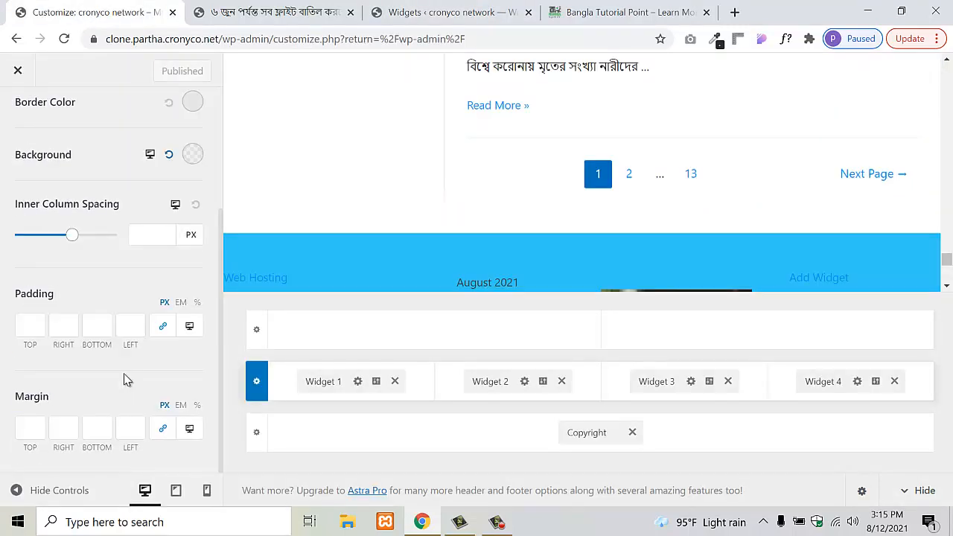
pyautogui.scroll(3, 125, 380)
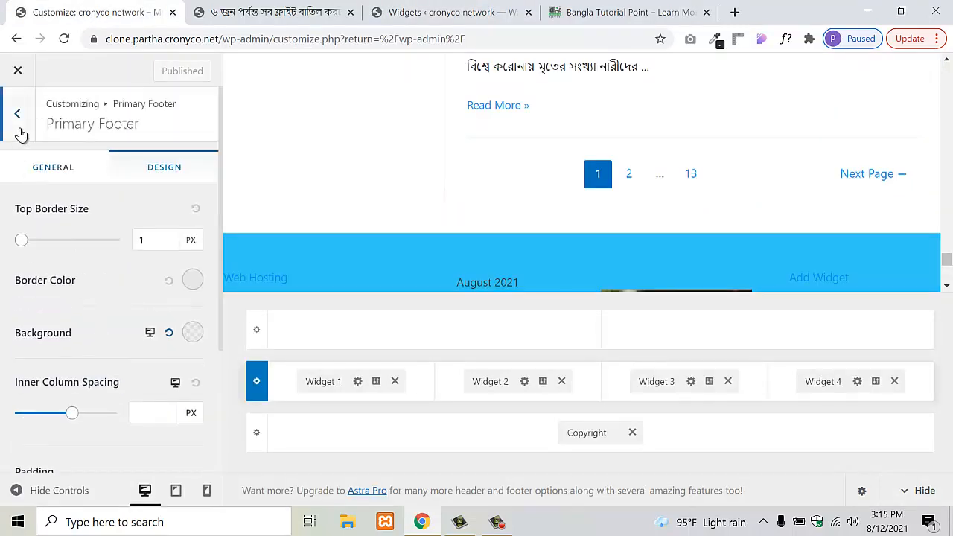
pyautogui.click(81, 113)
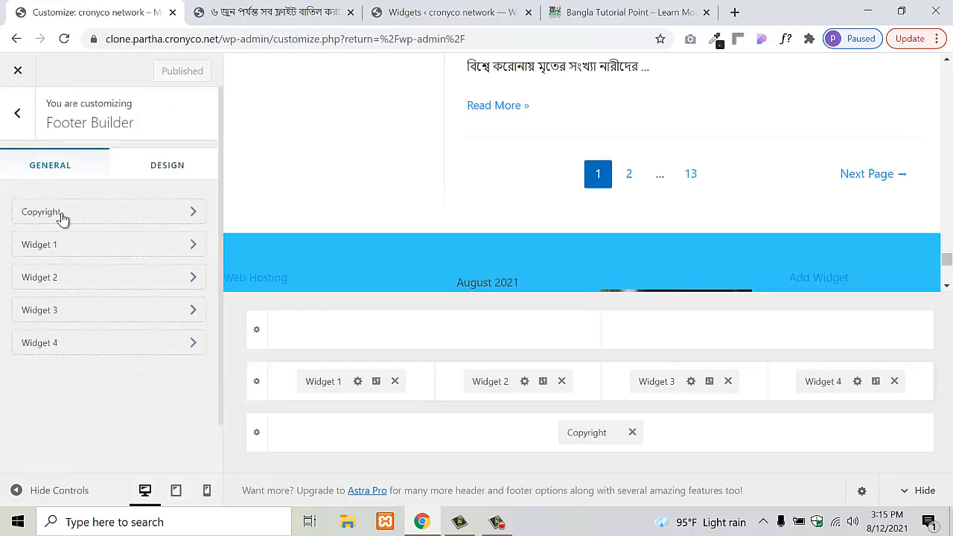
pyautogui.click(18, 114)
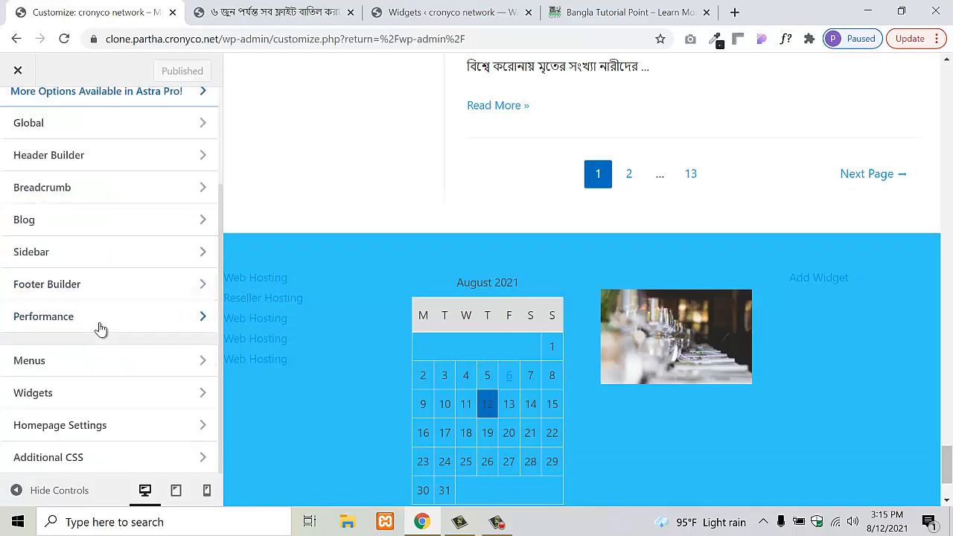
pyautogui.click(146, 323)
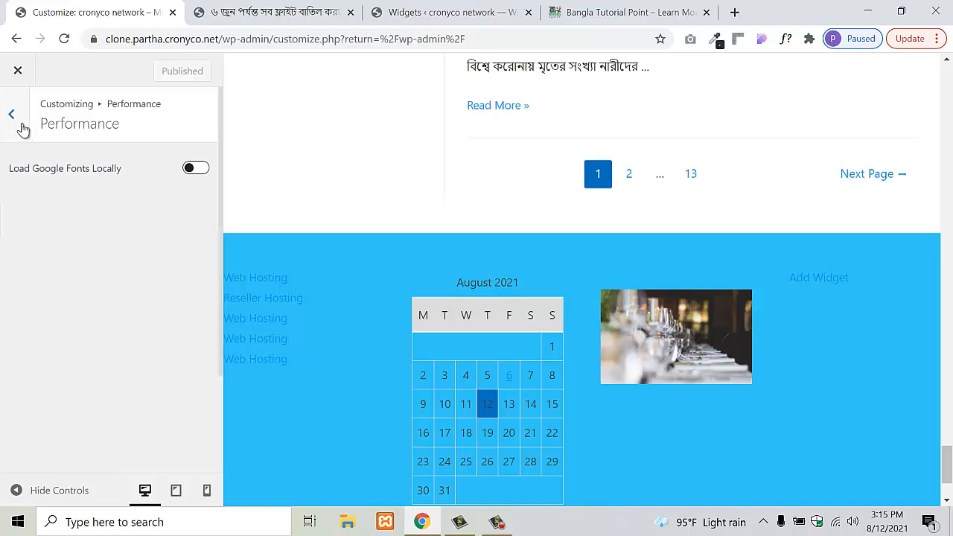
pyautogui.click(21, 128)
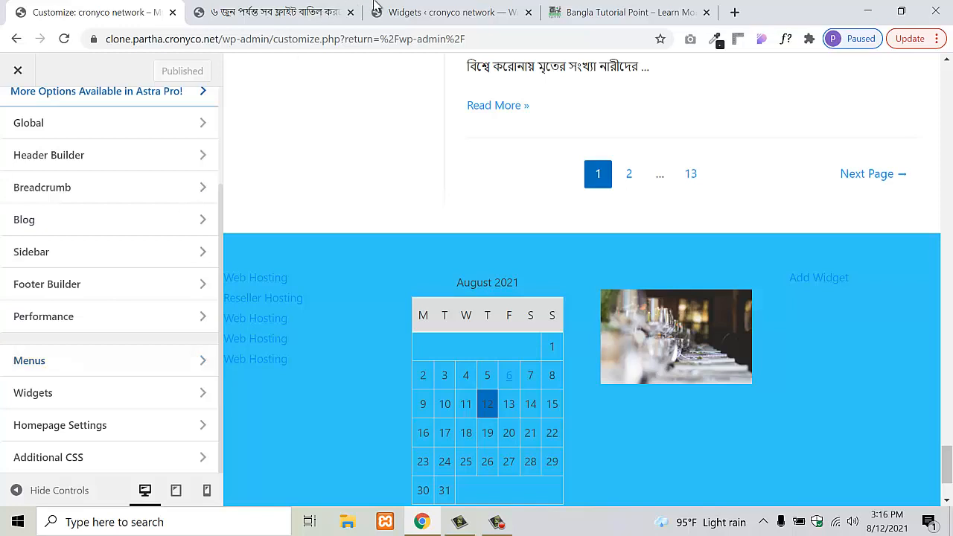
# - Examine the menu structure on the dashboard's Menus page and compare it with the Customizer's Menus section
pyautogui.click(492, 8)
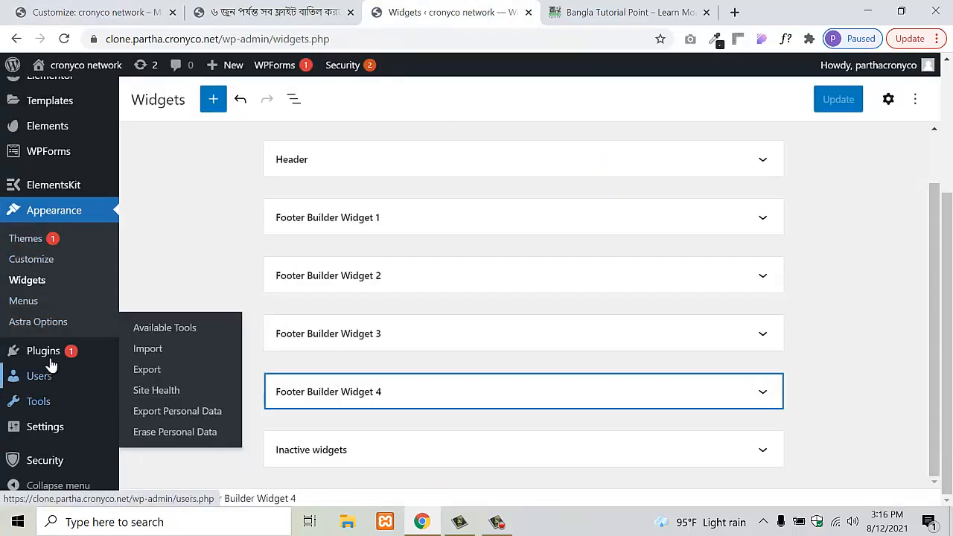
pyautogui.click(34, 303)
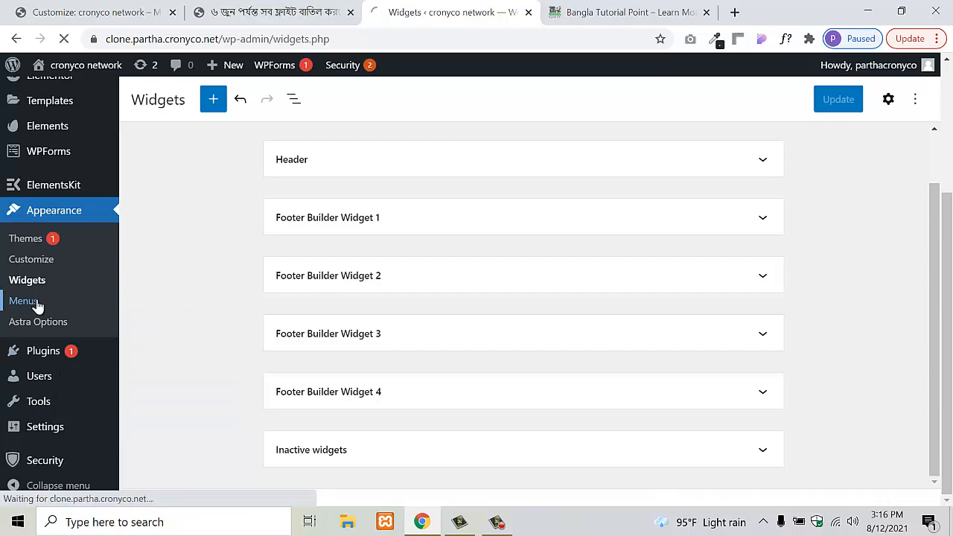
pyautogui.scroll(-5, 506, 447)
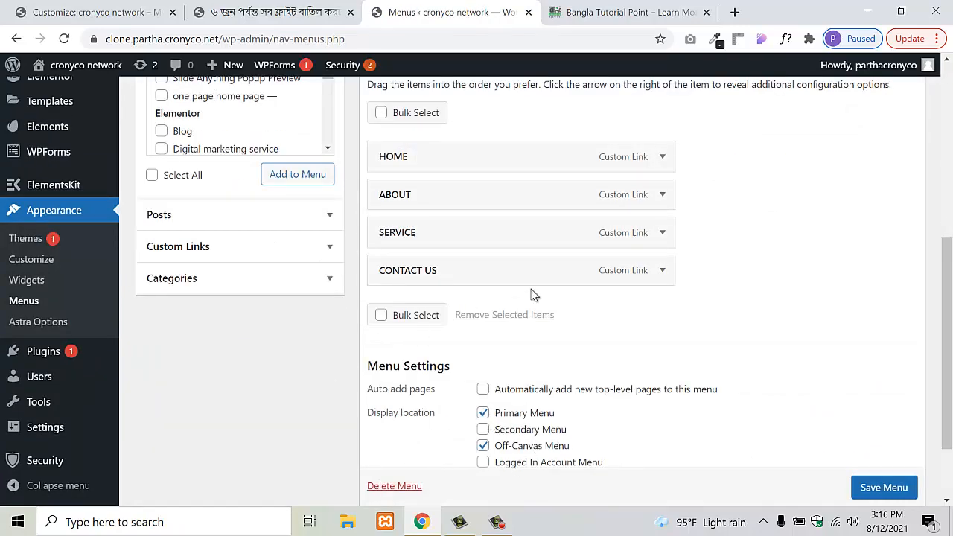
pyautogui.scroll(4, 534, 294)
pyautogui.click(117, 8)
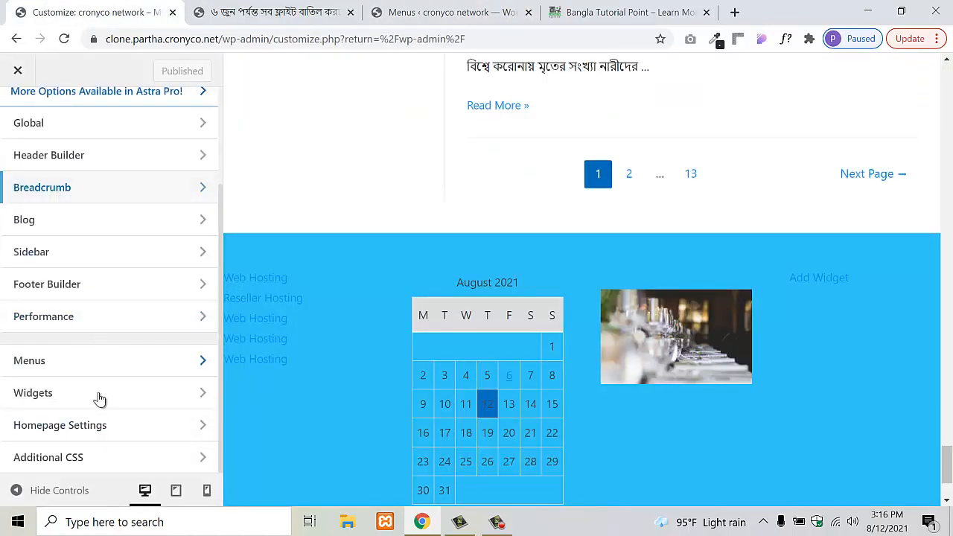
pyautogui.click(67, 365)
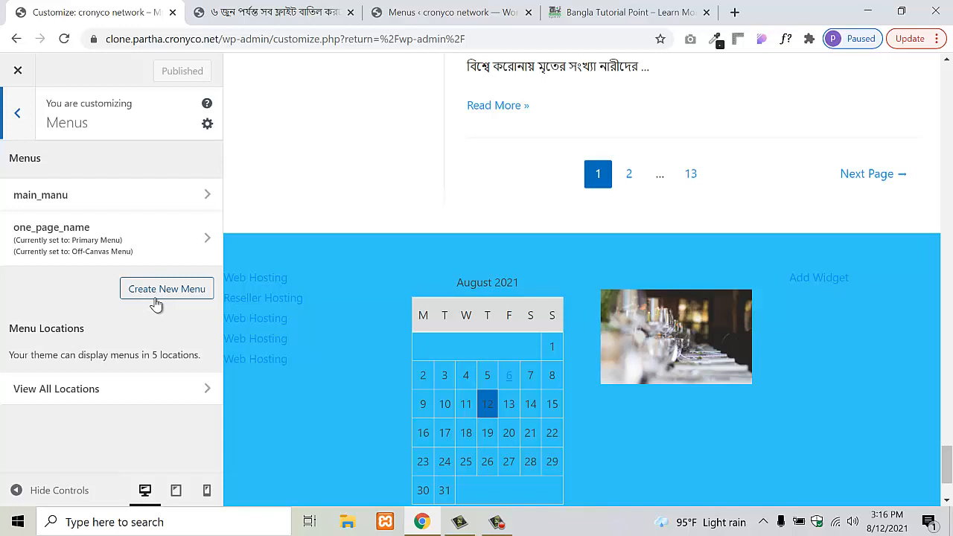
pyautogui.click(15, 117)
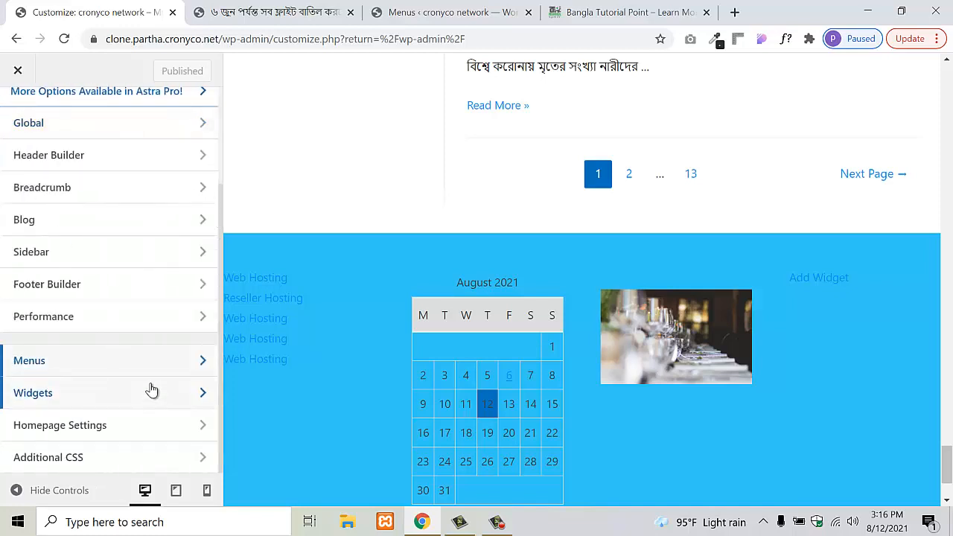
# - Open the Main Sidebar area in the Customizer's Widgets section and examine the sidebar widgets in the site preview
pyautogui.click(38, 397)
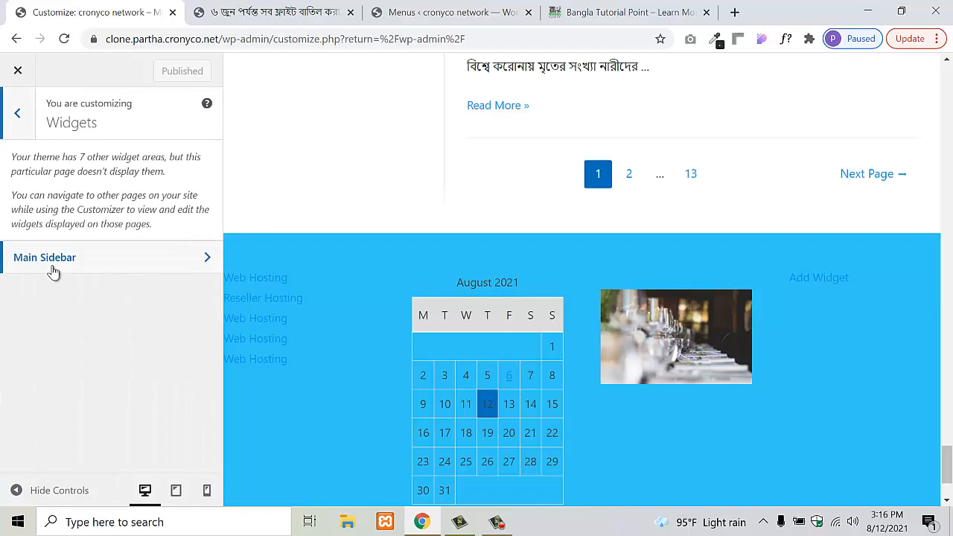
pyautogui.click(52, 265)
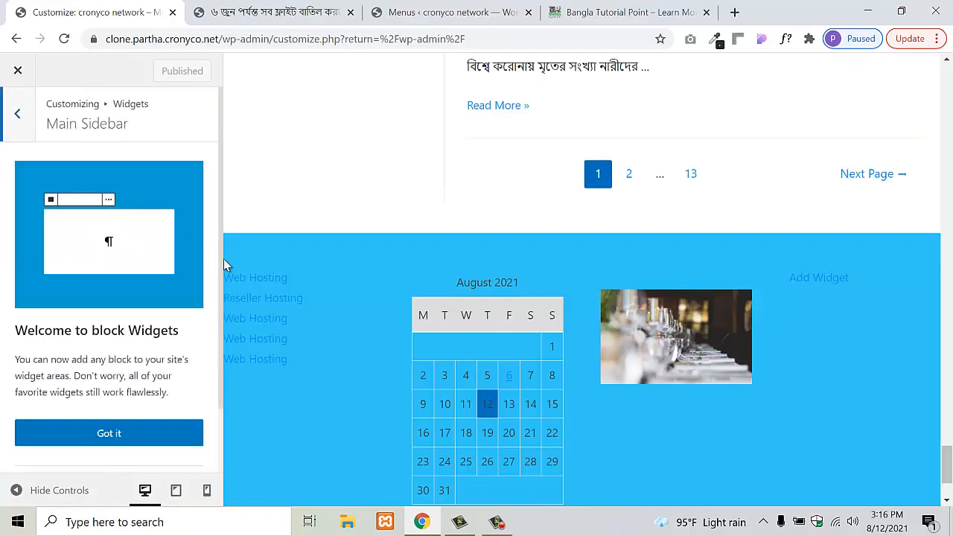
pyautogui.scroll(15, 603, 219)
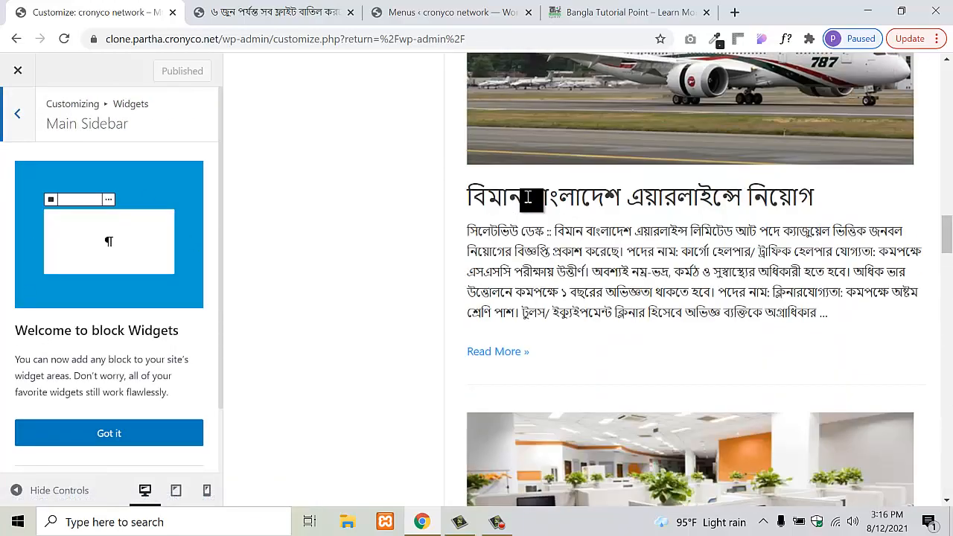
pyautogui.scroll(10, 527, 197)
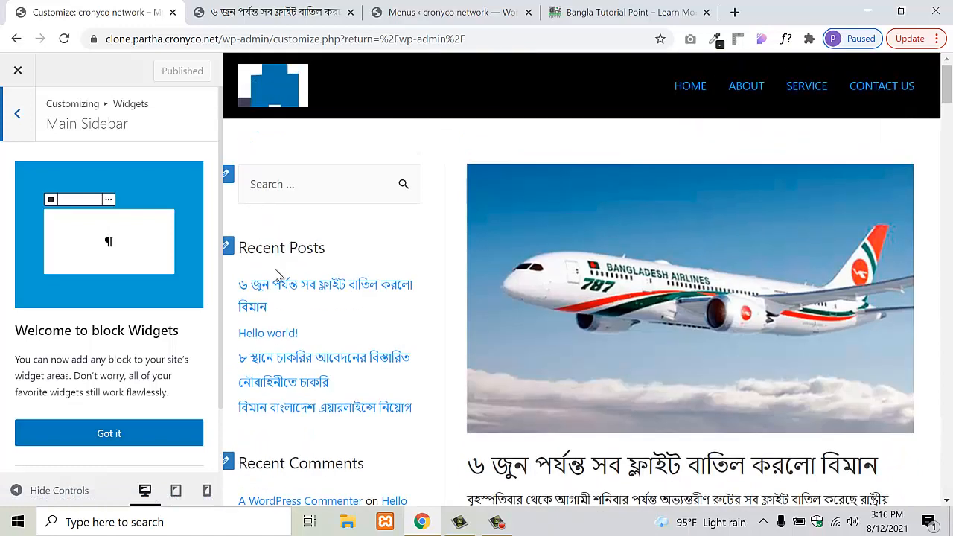
pyautogui.scroll(-2, 134, 317)
pyautogui.scroll(2, 131, 315)
pyautogui.click(18, 127)
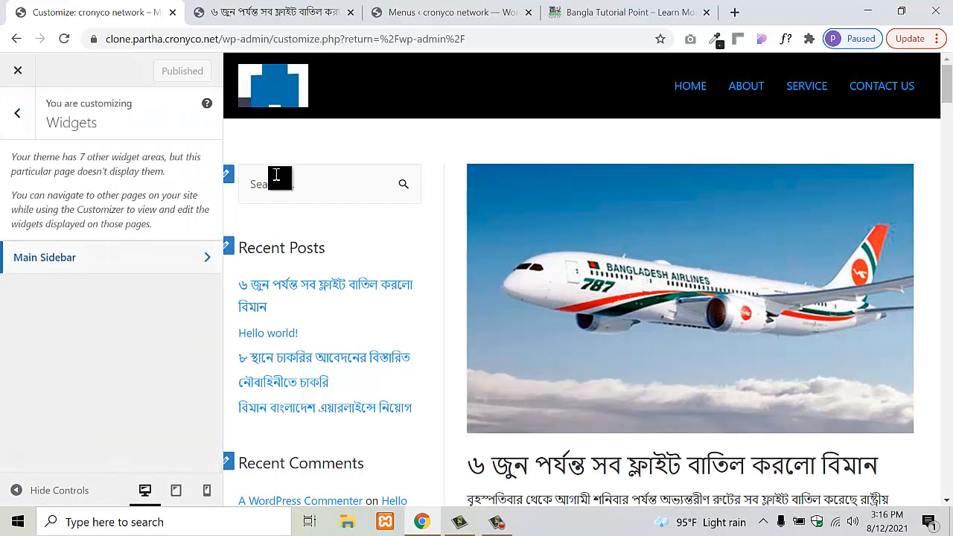
# - Check the sidebar area on the published post and the site's home page, and return to the dashboard's Menus page
pyautogui.click(277, 10)
pyautogui.scroll(15, 234, 247)
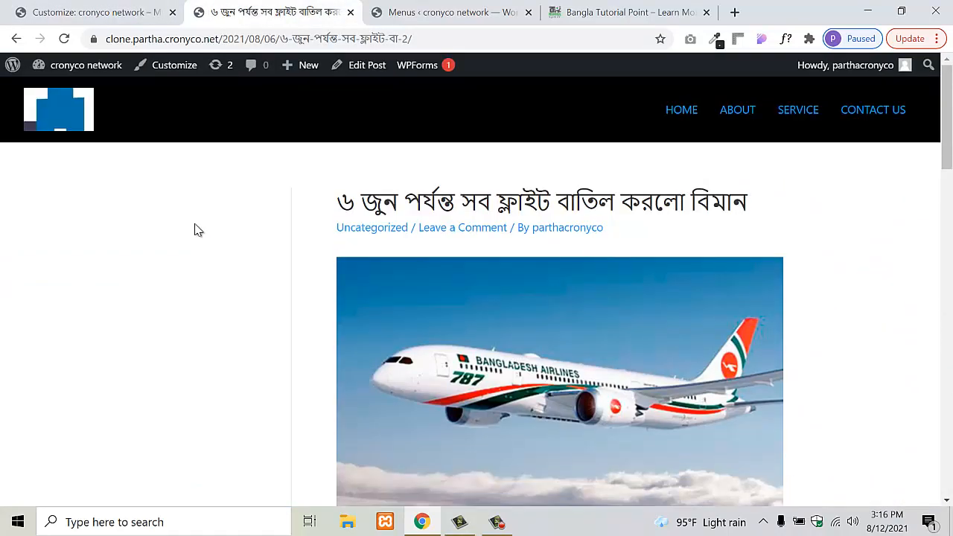
pyautogui.click(79, 120)
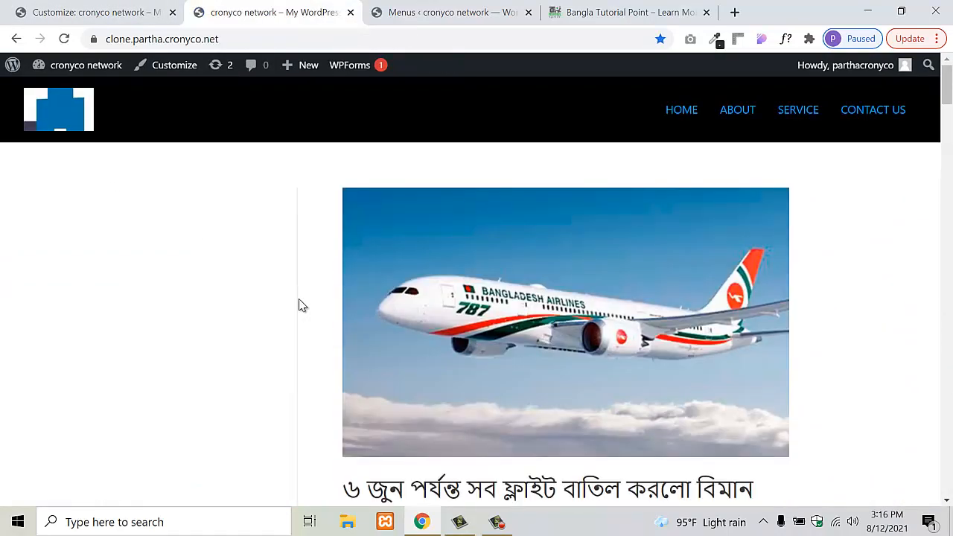
pyautogui.scroll(-7, 208, 309)
pyautogui.scroll(7, 194, 291)
pyautogui.click(412, 7)
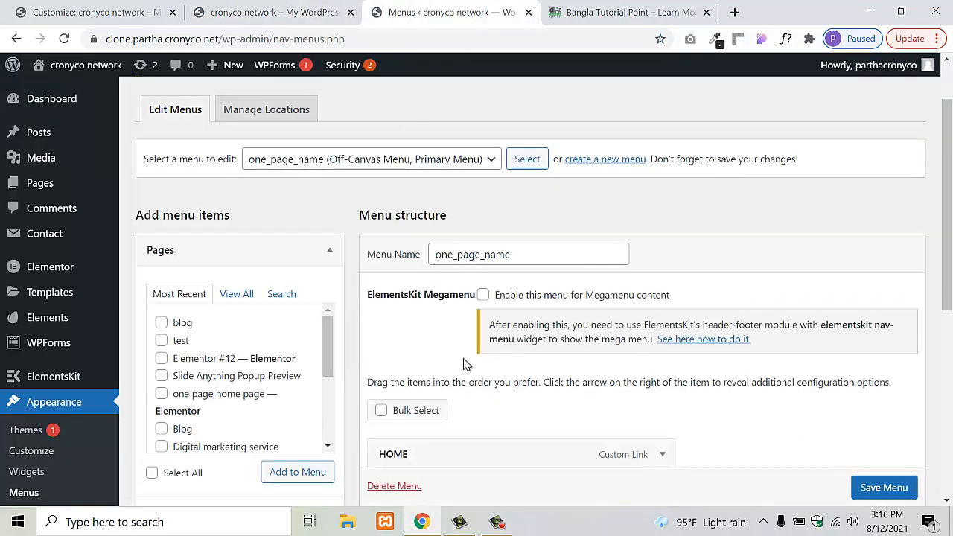
# - Open the dashboard's Widgets page from the Appearance section
pyautogui.scroll(-5, 463, 363)
pyautogui.scroll(6, 496, 335)
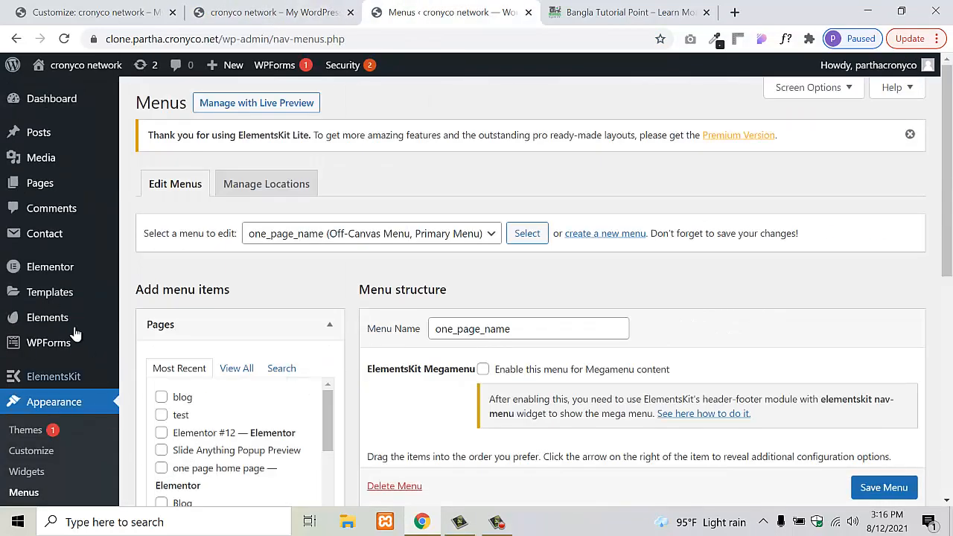
pyautogui.scroll(-2, 37, 418)
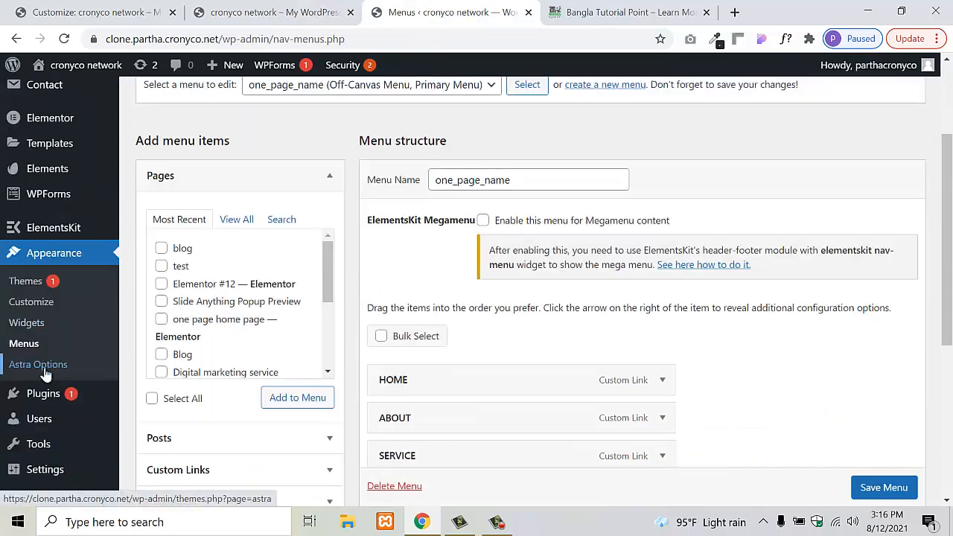
pyautogui.click(45, 322)
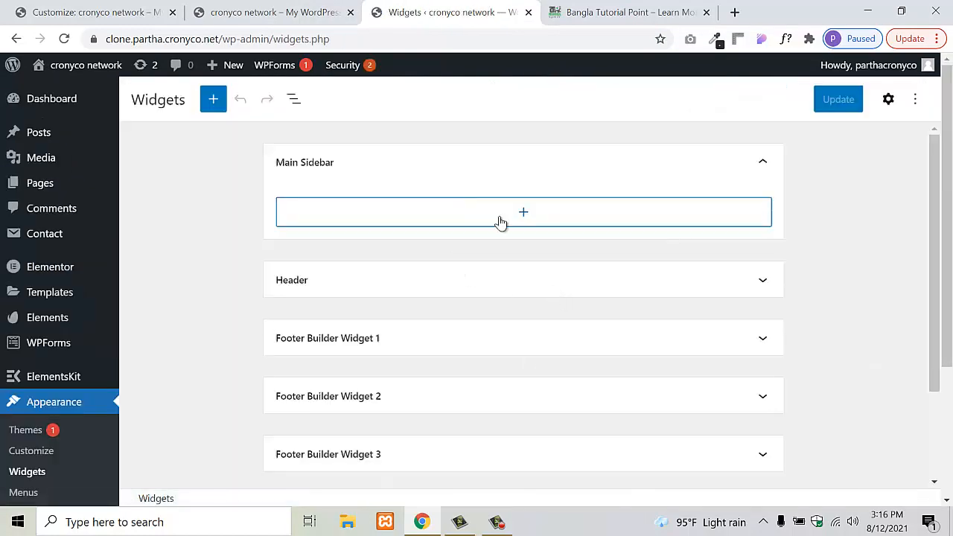
pyautogui.click(535, 213)
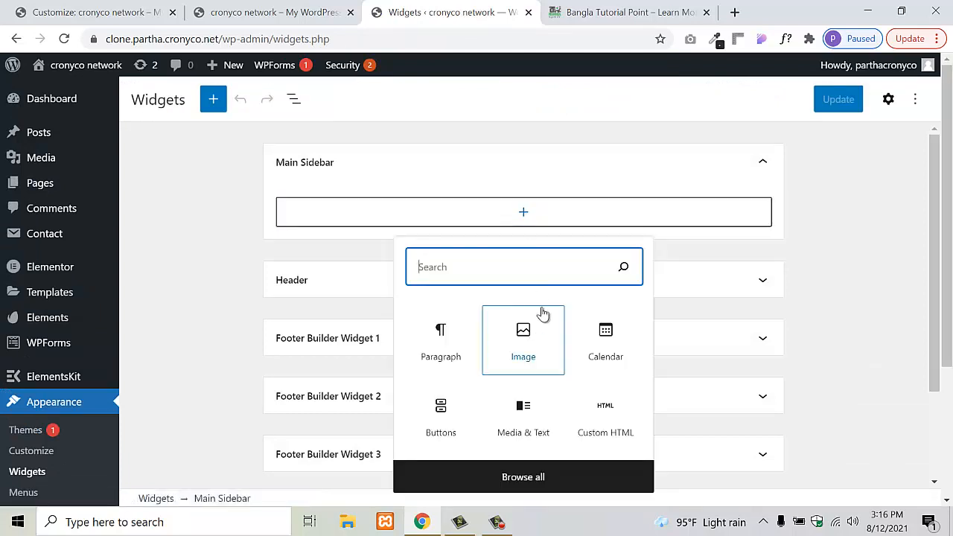
pyautogui.write('re')
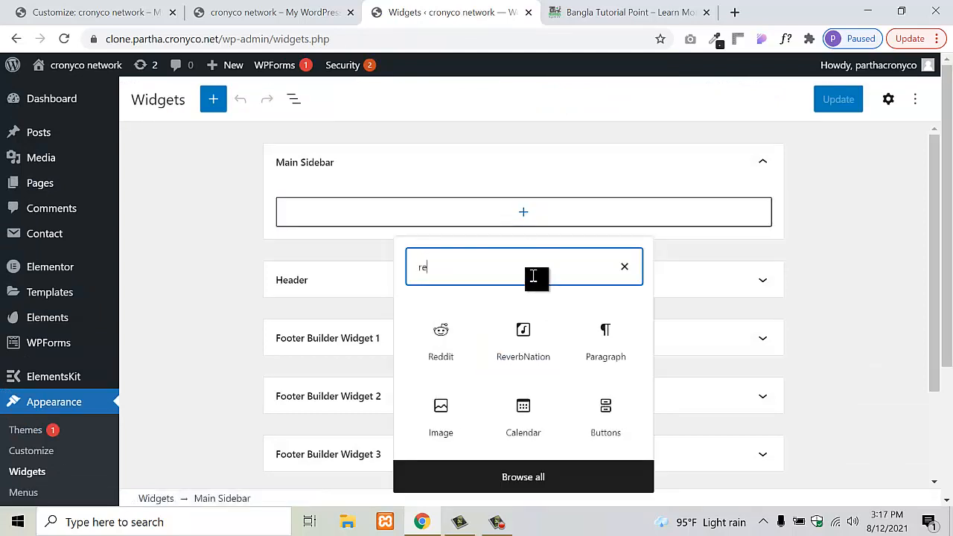
pyautogui.click(497, 522)
pyautogui.click(901, 471)
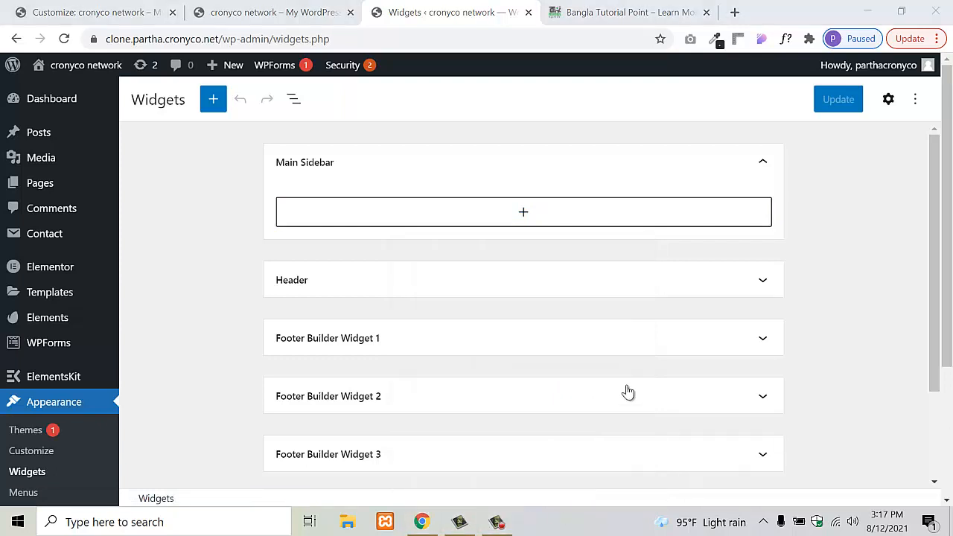
# - Browse all available blocks for the Main Sidebar and add a Latest Posts block to it
pyautogui.click(523, 211)
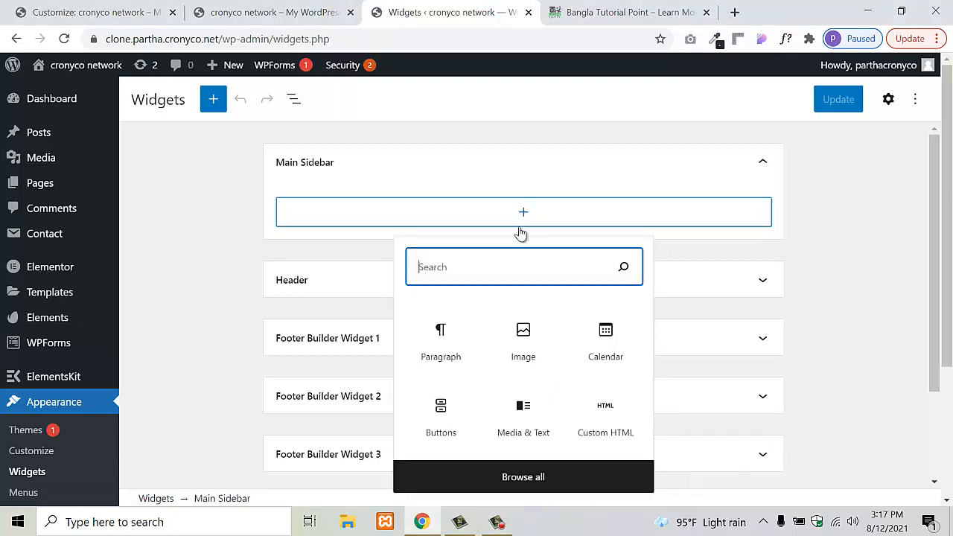
pyautogui.click(564, 483)
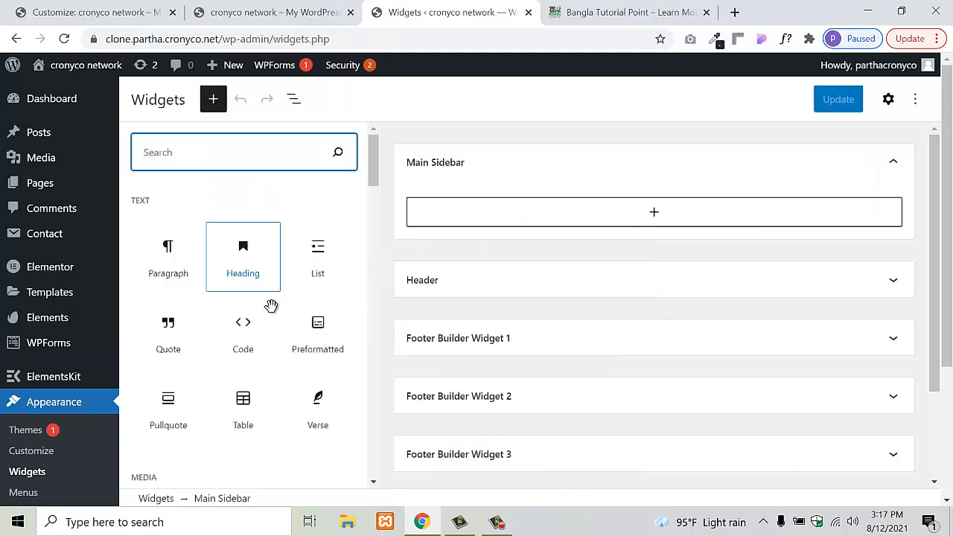
pyautogui.scroll(-10, 259, 387)
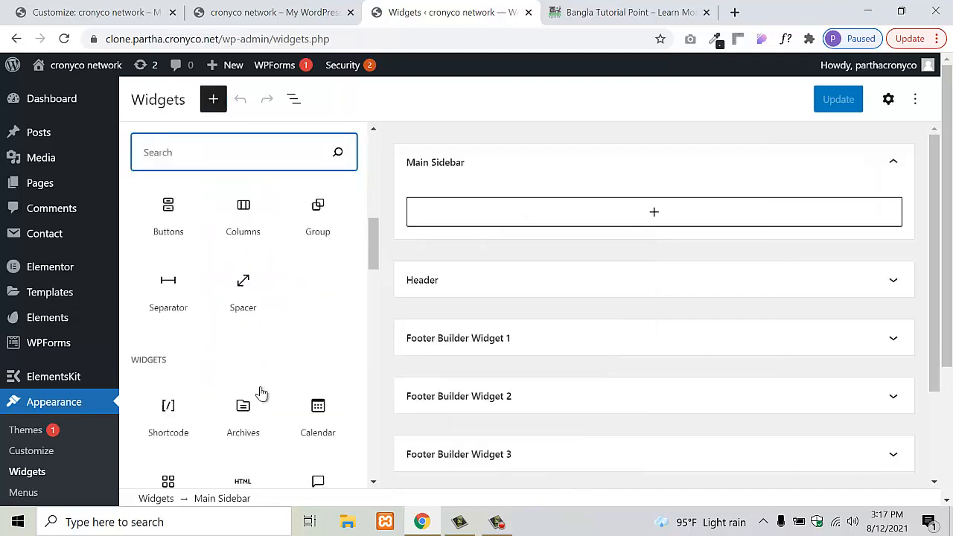
pyautogui.scroll(-3, 259, 393)
pyautogui.scroll(3, 259, 394)
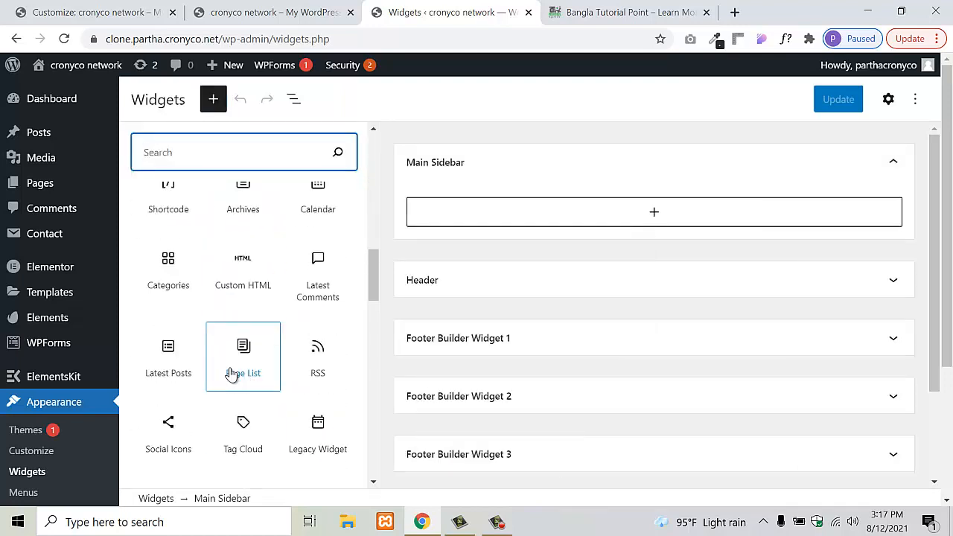
pyautogui.click(175, 357)
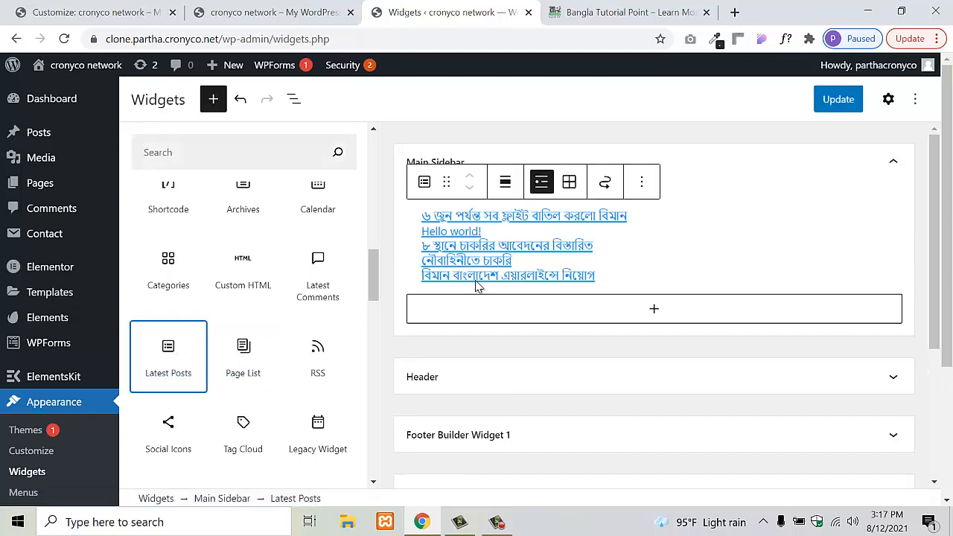
# - Save the widget changes and check the sidebar on the site's live home page
pyautogui.click(834, 102)
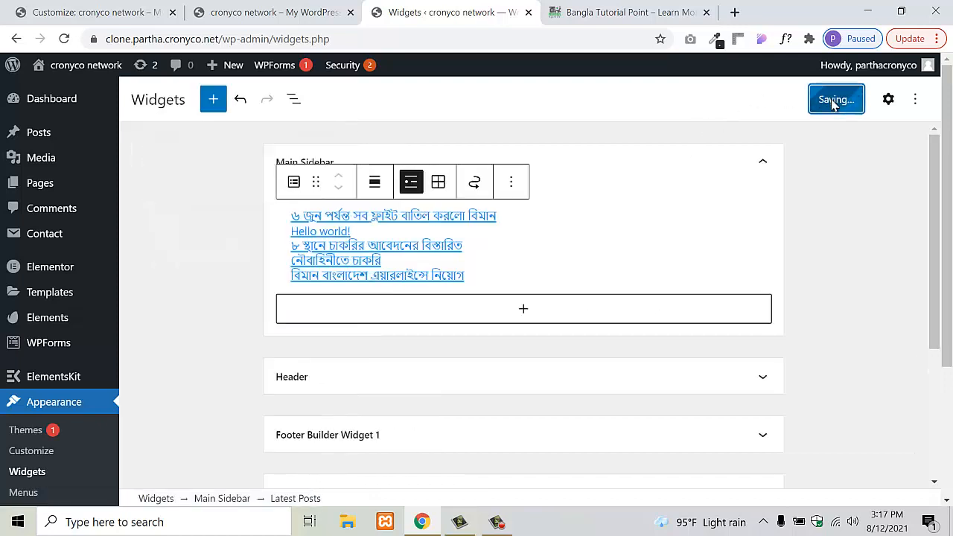
pyautogui.click(248, 6)
pyautogui.click(75, 126)
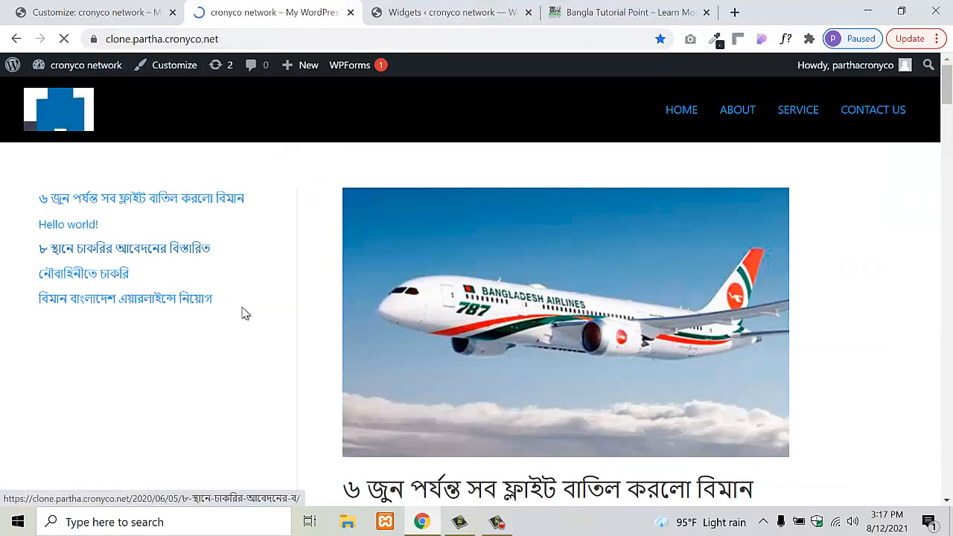
# - Return to the Widgets page and add a second Latest Posts block to the Main Sidebar from the full block list
pyautogui.click(482, 9)
pyautogui.click(505, 314)
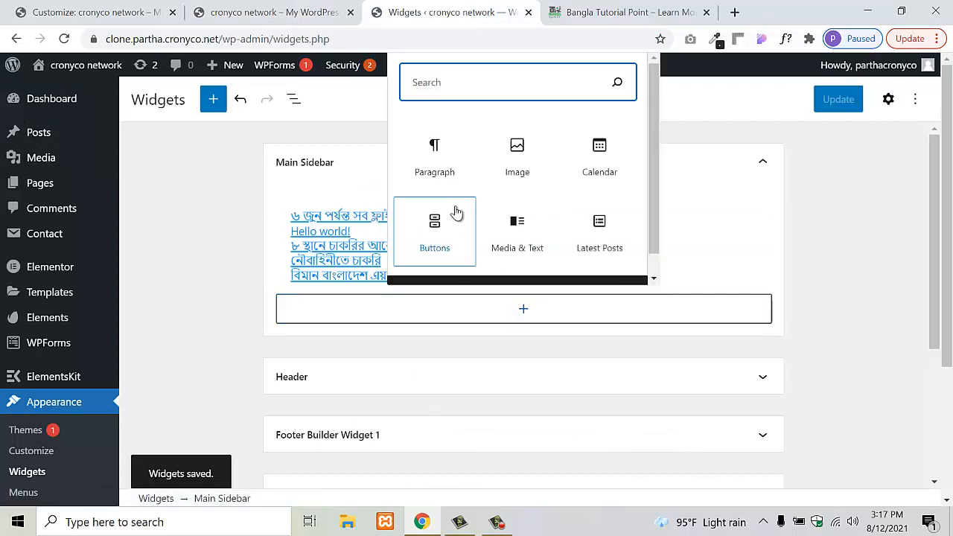
pyautogui.scroll(-1, 546, 272)
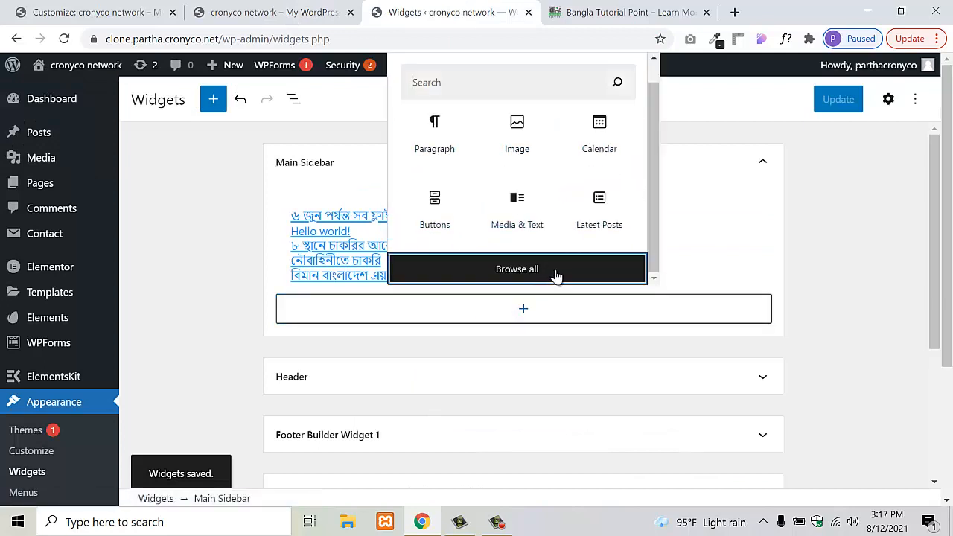
pyautogui.click(554, 275)
pyautogui.scroll(-3, 243, 364)
pyautogui.scroll(-6, 240, 363)
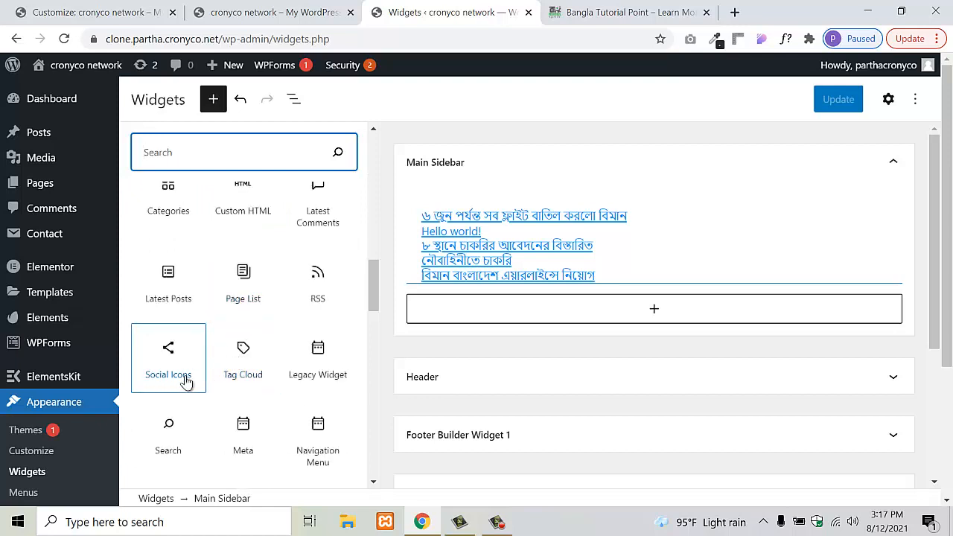
pyautogui.scroll(-1, 186, 381)
pyautogui.scroll(2, 186, 382)
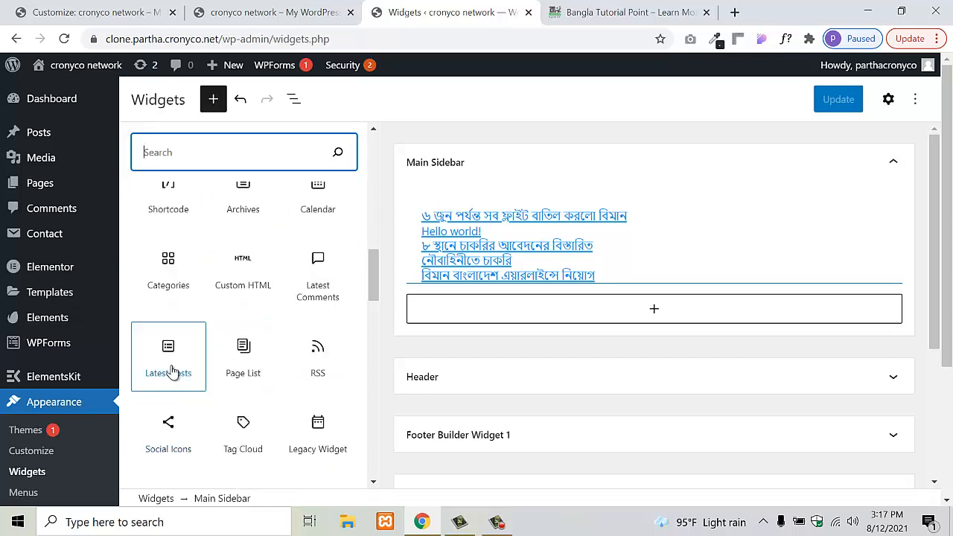
pyautogui.click(170, 359)
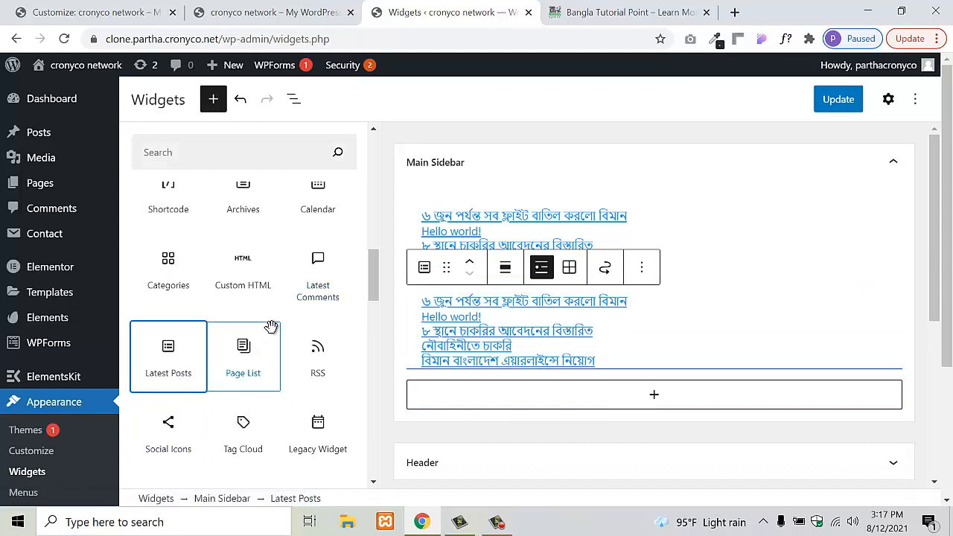
# - Add a Calendar block to the Main Sidebar below the Latest Posts blocks
pyautogui.scroll(-3, 271, 327)
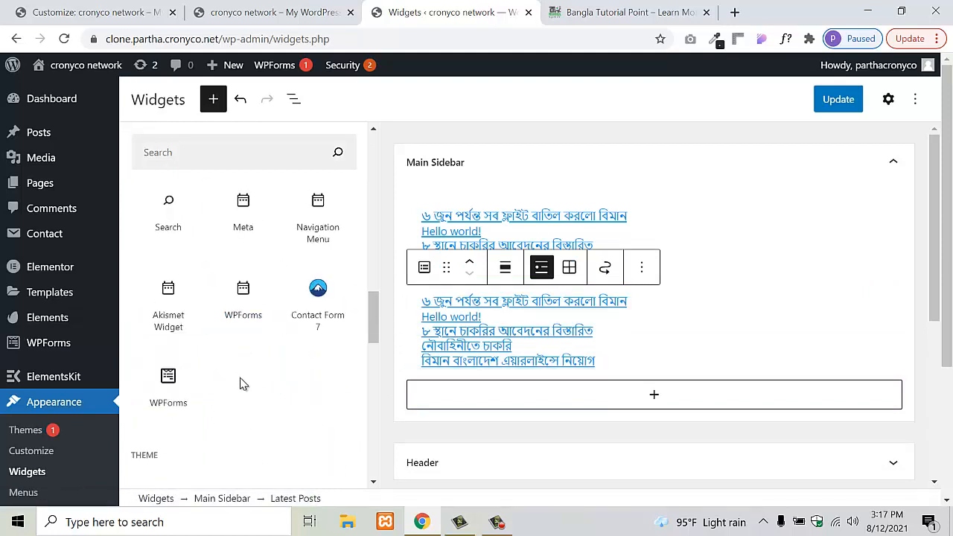
pyautogui.scroll(2, 231, 370)
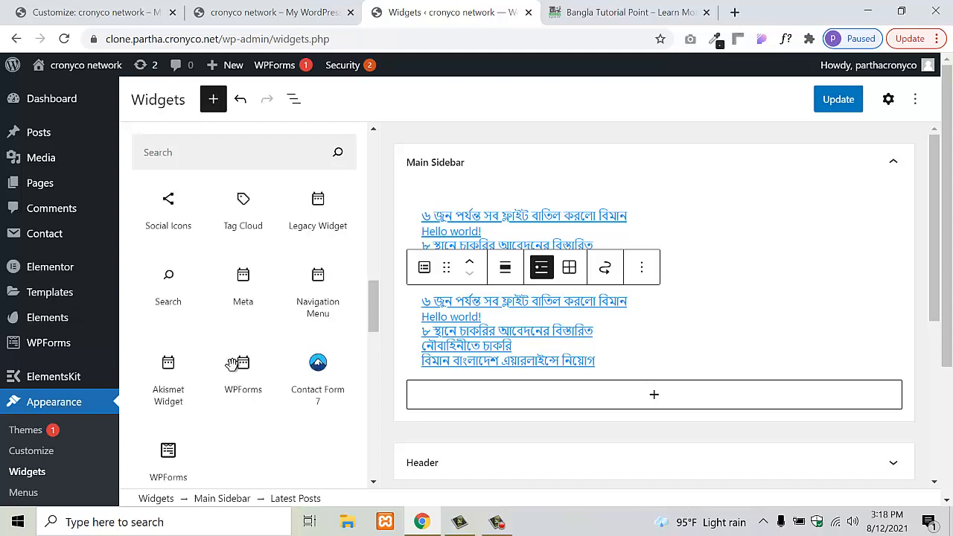
pyautogui.scroll(1, 243, 380)
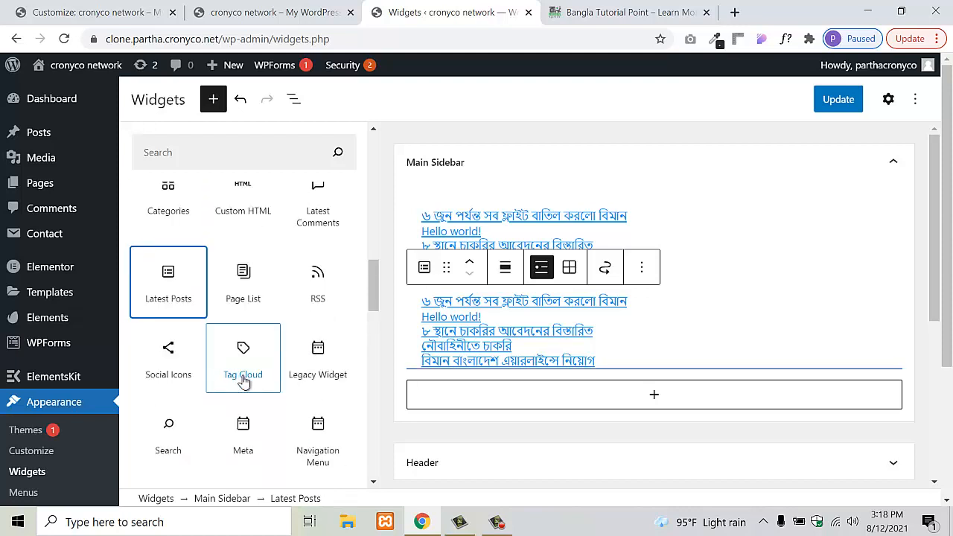
pyautogui.scroll(2, 243, 380)
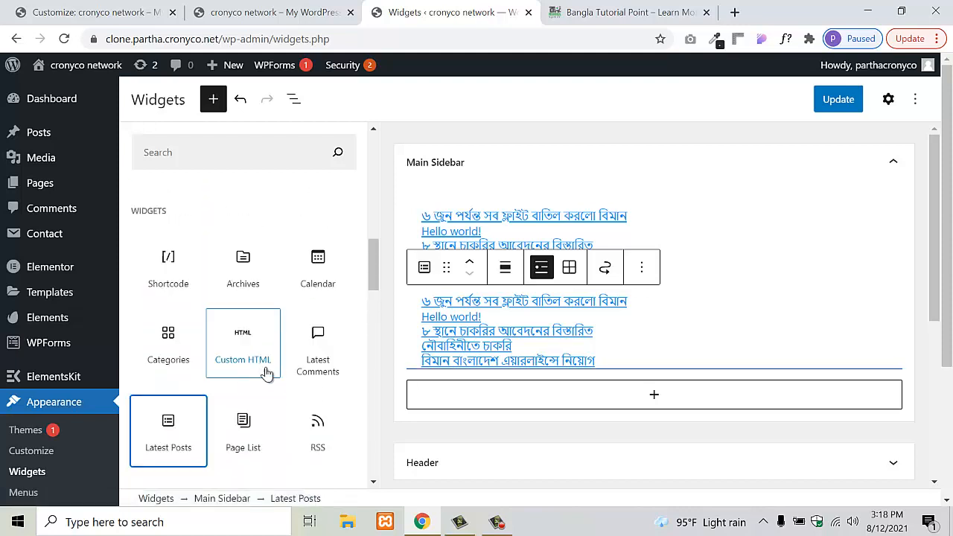
pyautogui.click(328, 267)
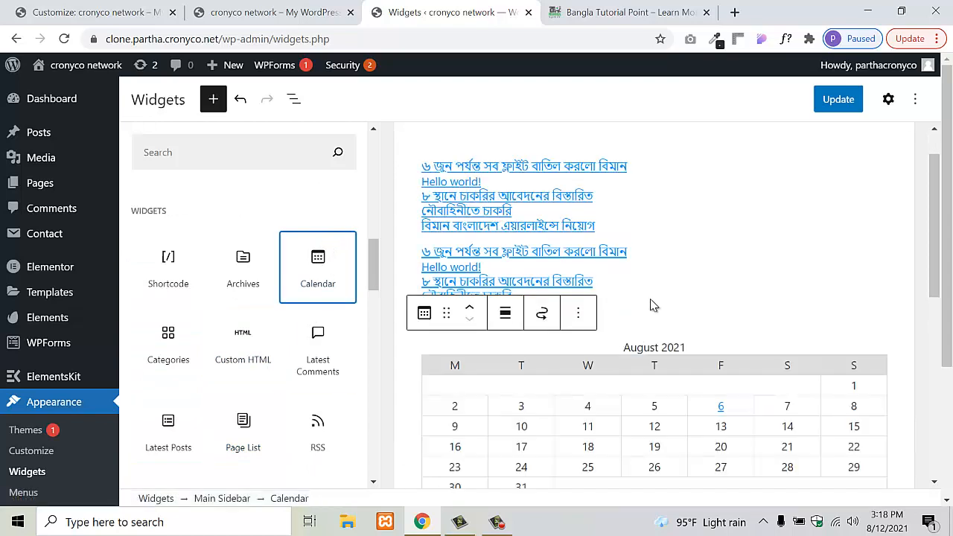
# - Remove the first of the two Latest Posts blocks from the Main Sidebar
pyautogui.scroll(1, 640, 283)
pyautogui.click(655, 227)
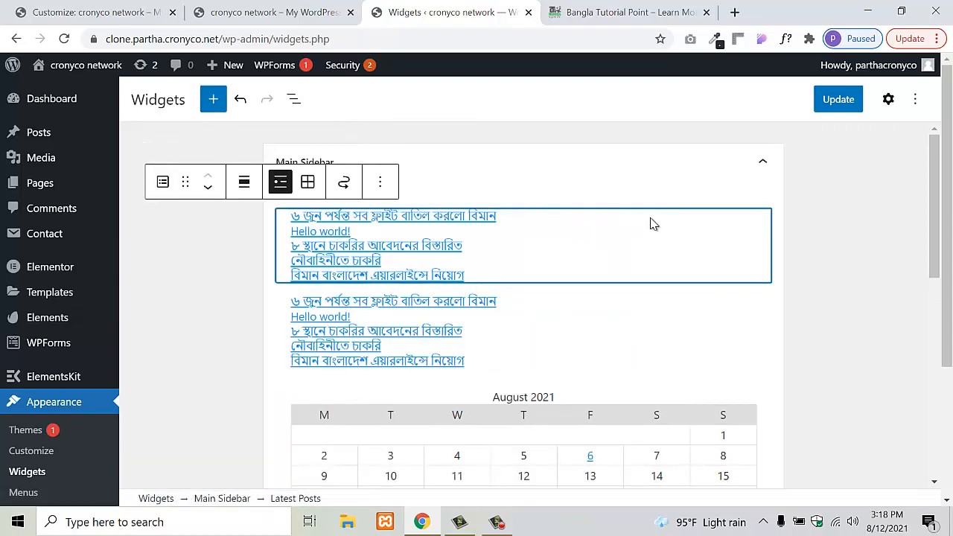
pyautogui.click(511, 185)
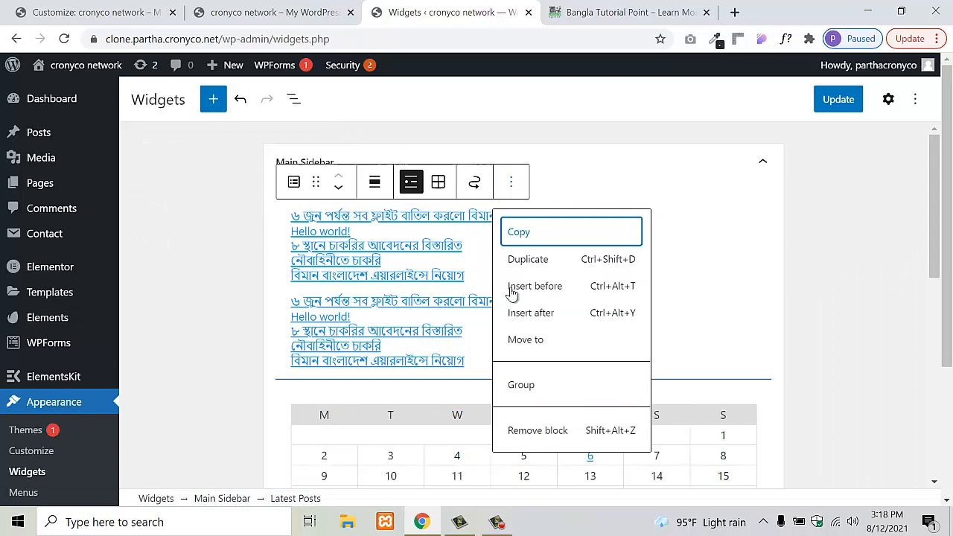
pyautogui.click(544, 444)
# - Save the Main Sidebar changes and reload the live home page to check its sidebar
pyautogui.scroll(-1, 607, 293)
pyautogui.scroll(-1, 607, 293)
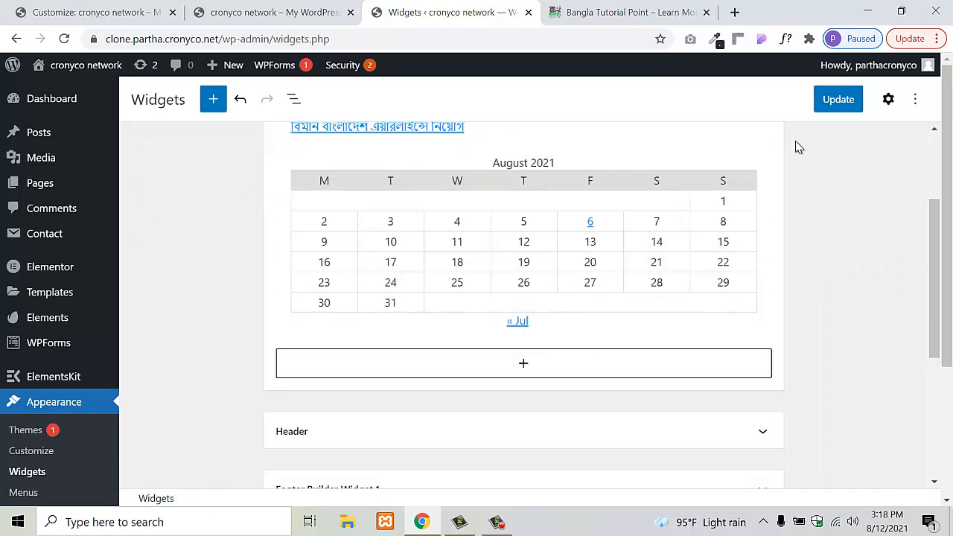
pyautogui.click(832, 101)
pyautogui.click(298, 15)
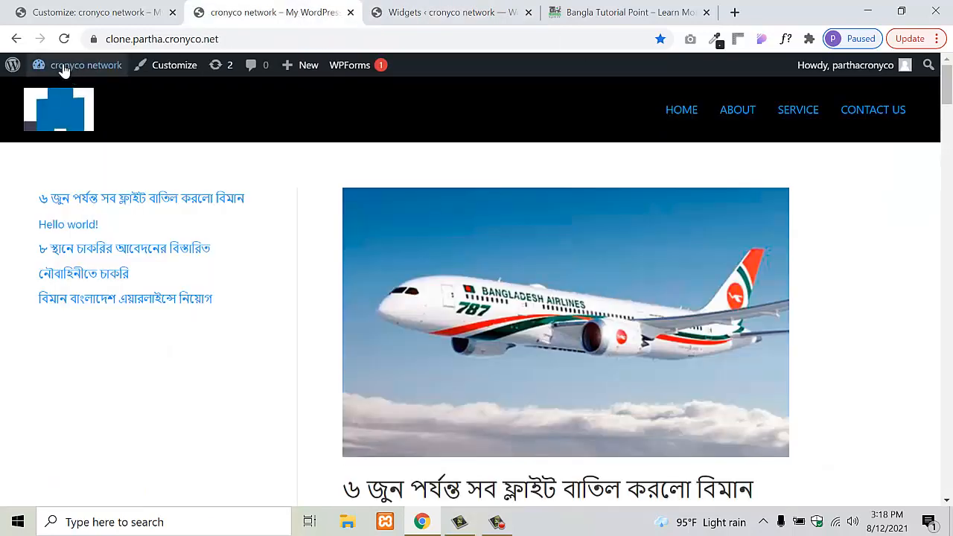
pyautogui.click(64, 39)
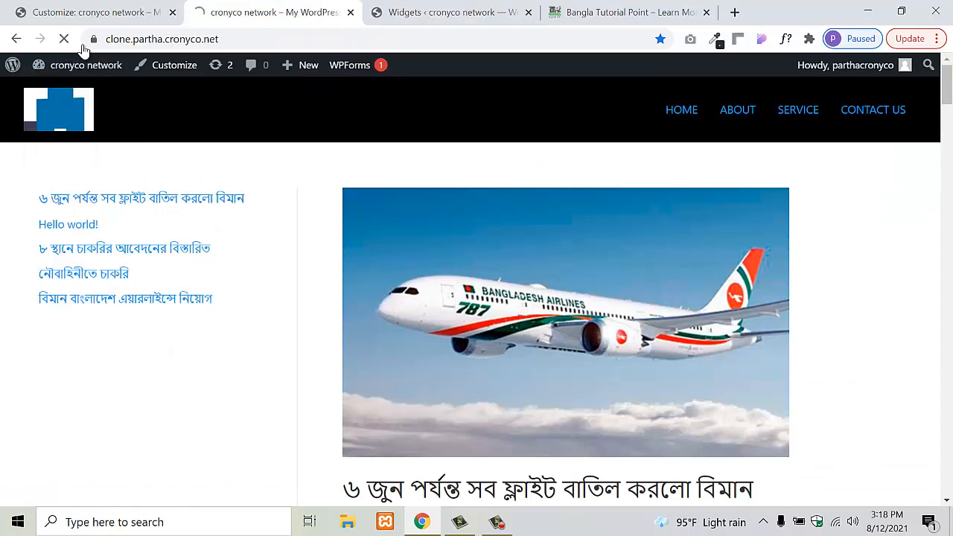
pyautogui.scroll(-4, 222, 290)
pyautogui.scroll(4, 243, 251)
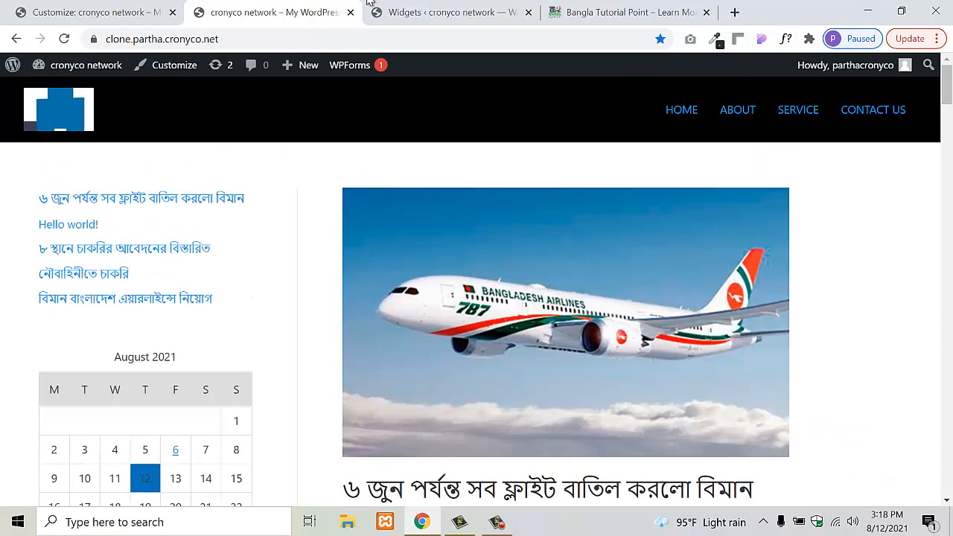
# - Switch to the Customizer, open the Main Sidebar widget area and dismiss the block widgets welcome guide
pyautogui.click(424, 5)
pyautogui.click(126, 8)
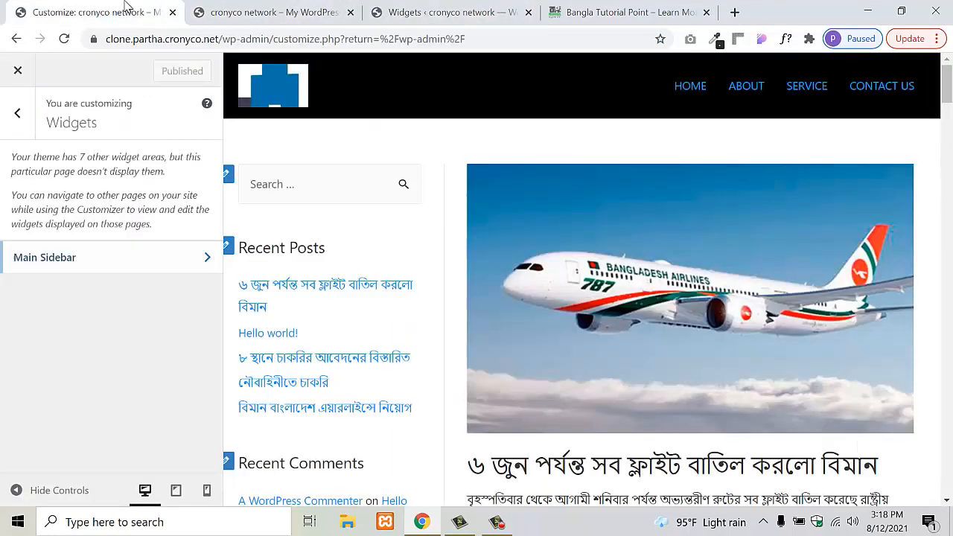
pyautogui.click(67, 266)
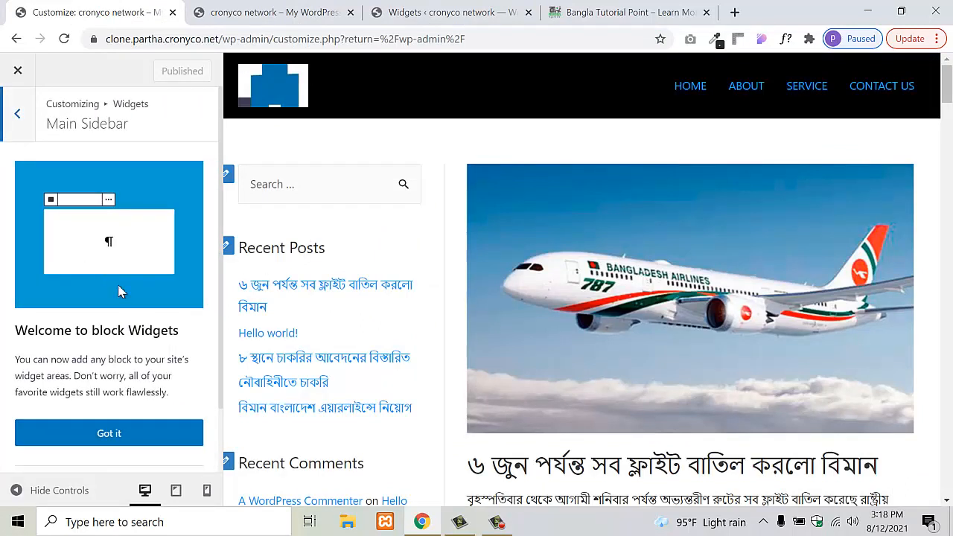
pyautogui.scroll(-1, 142, 405)
pyautogui.click(123, 355)
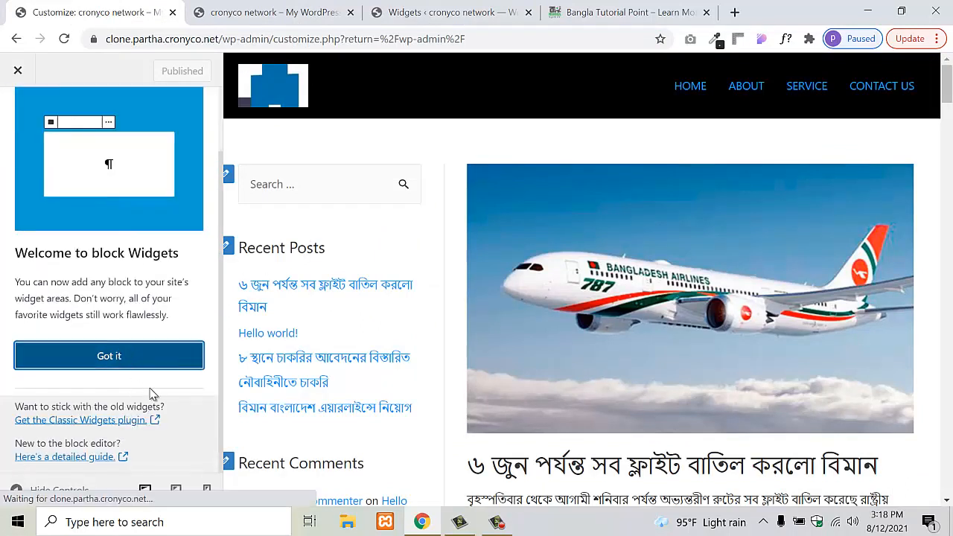
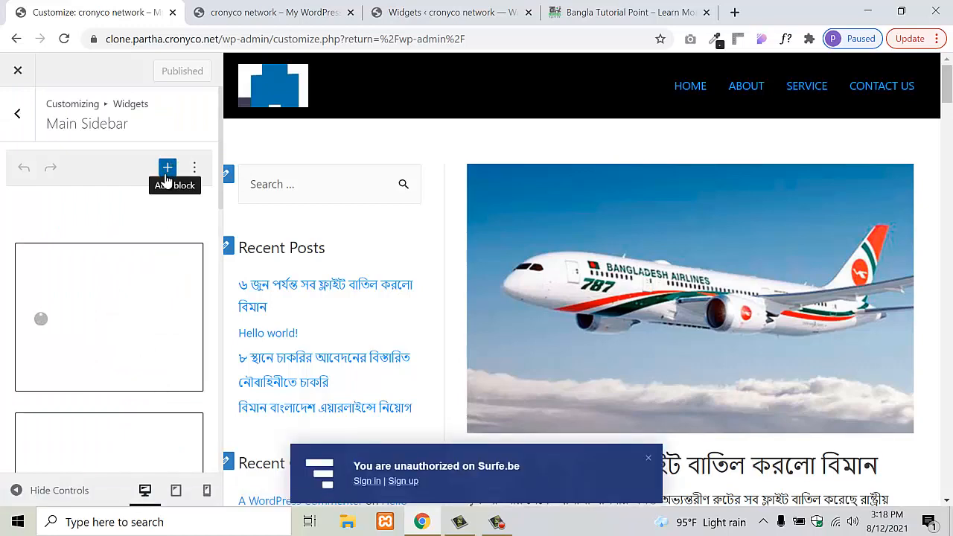
# - Add an Image block to the Main Sidebar and fill it with ad7.jpg from the Media Library
pyautogui.click(166, 168)
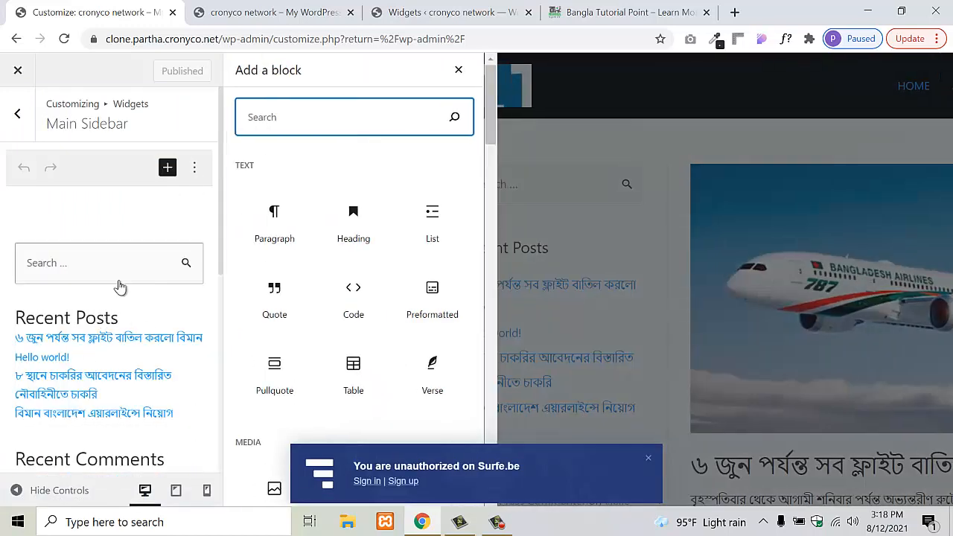
pyautogui.scroll(-5, 364, 257)
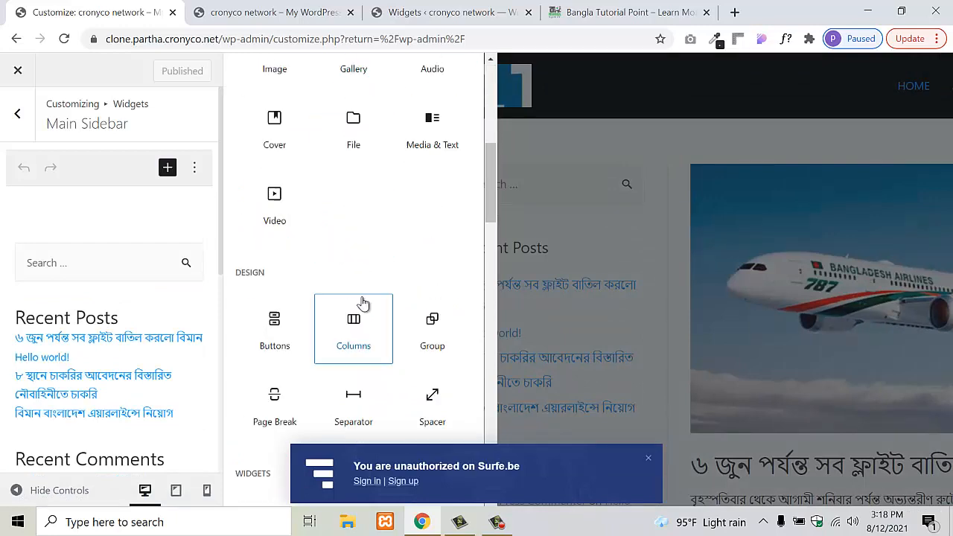
pyautogui.scroll(2, 363, 302)
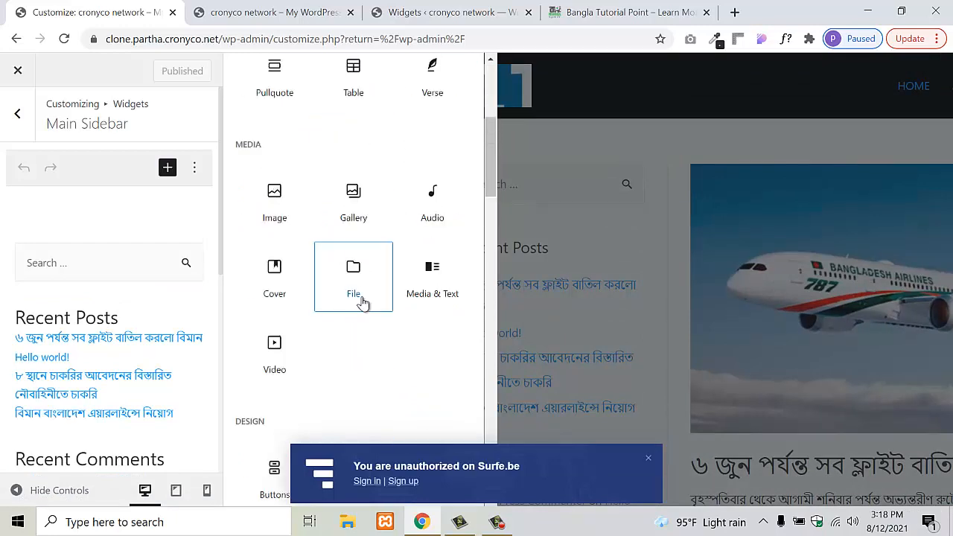
pyautogui.click(277, 195)
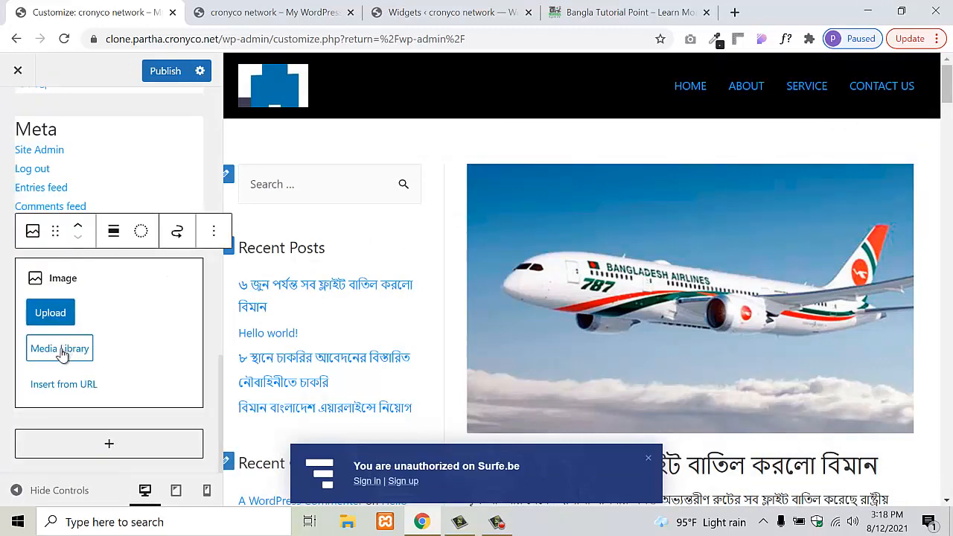
pyautogui.click(61, 353)
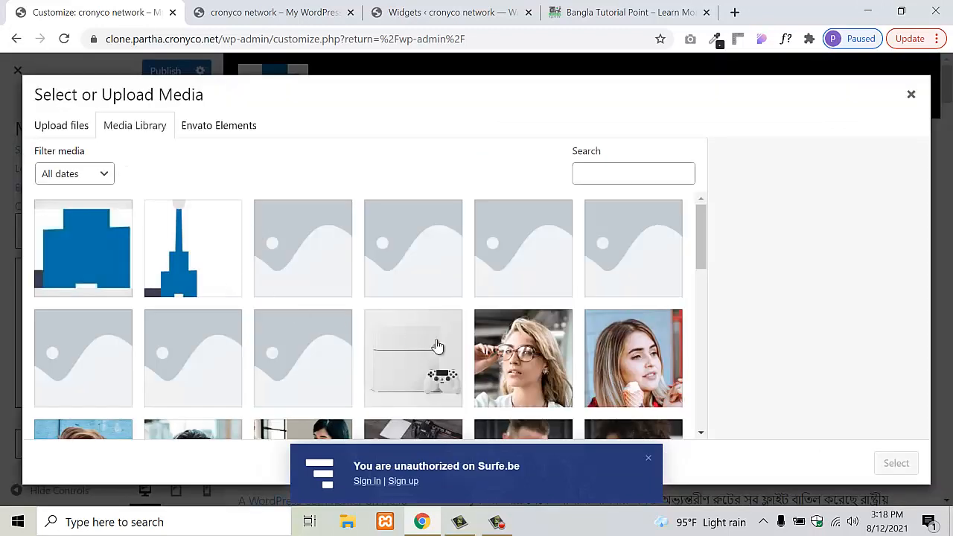
pyautogui.click(519, 361)
pyautogui.click(903, 464)
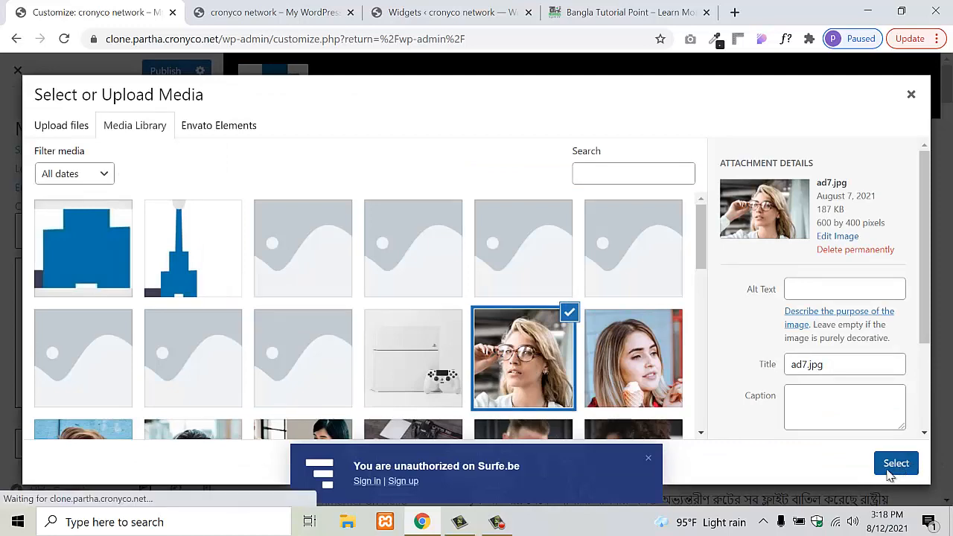
pyautogui.click(648, 462)
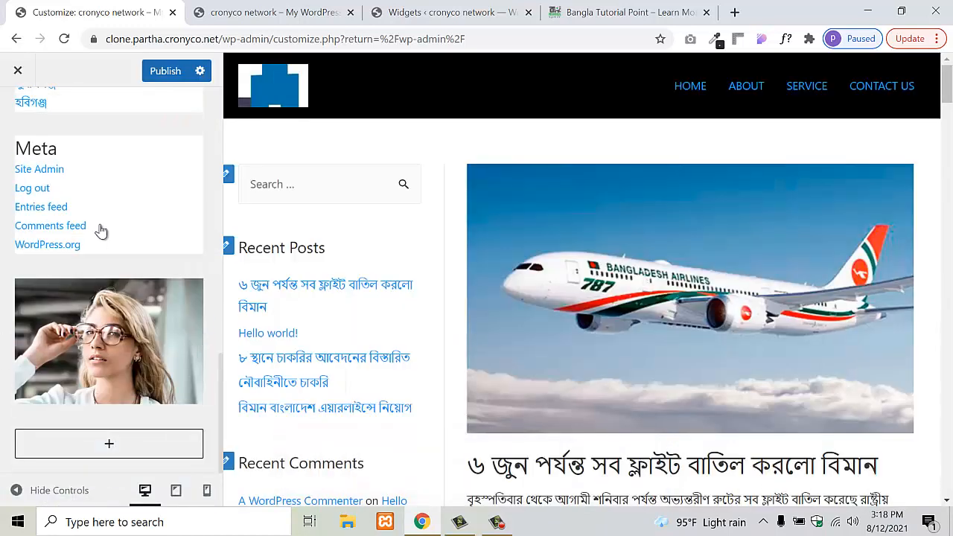
# - Publish the Main Sidebar with the new image and check the sidebar on the reloaded live home page
pyautogui.scroll(3, 101, 232)
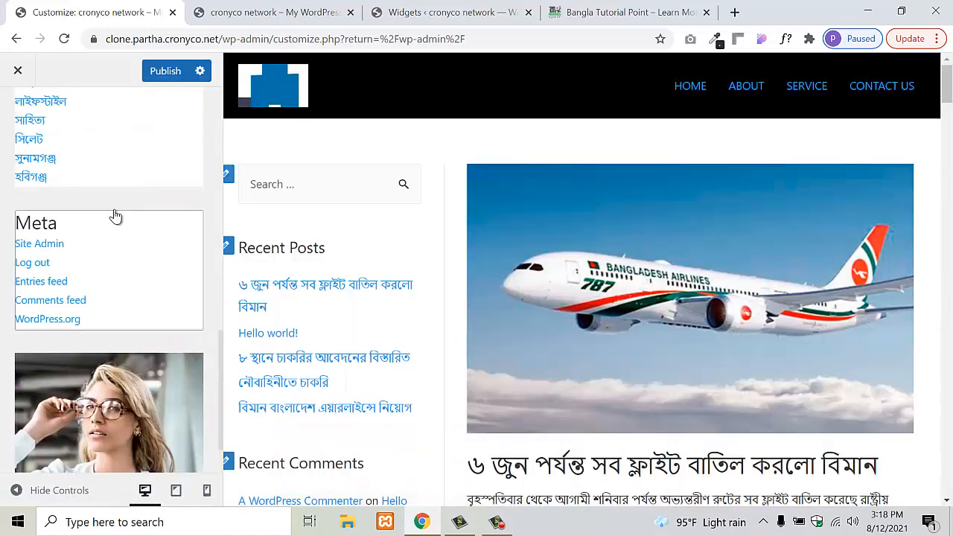
pyautogui.click(153, 73)
pyautogui.click(228, 10)
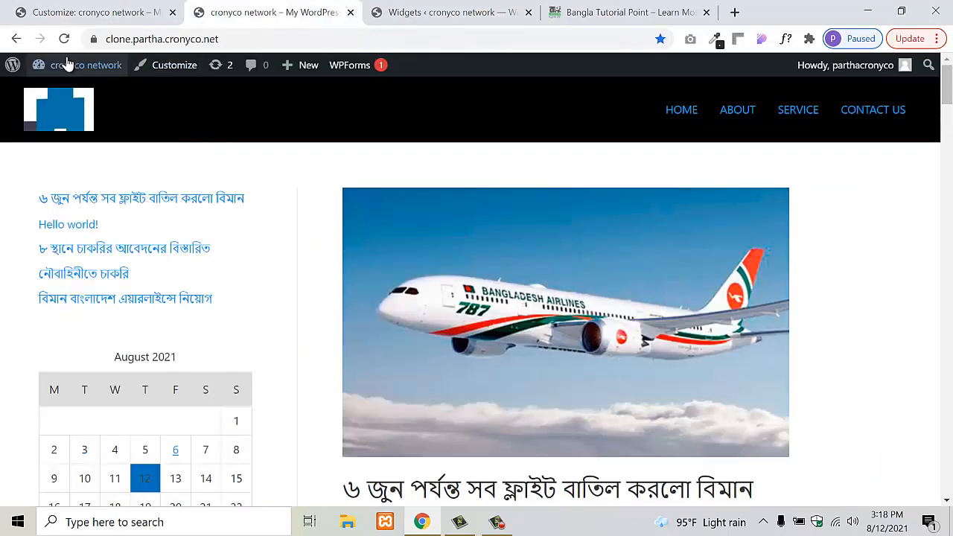
pyautogui.click(64, 39)
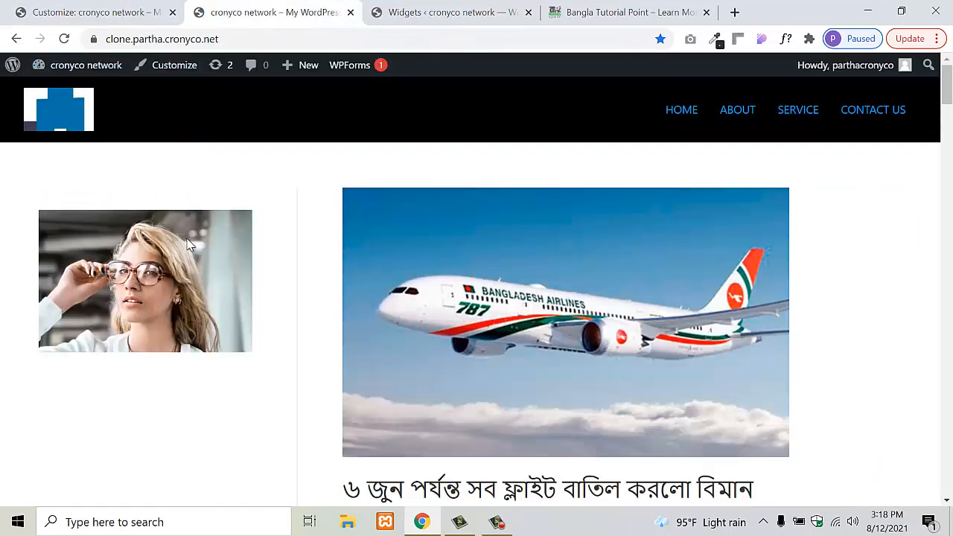
pyautogui.scroll(-10, 189, 324)
pyautogui.scroll(10, 124, 119)
# - Return to the Customizer and remove the Image block from the end of the Main Sidebar
pyautogui.click(91, 7)
pyautogui.scroll(10, 89, 279)
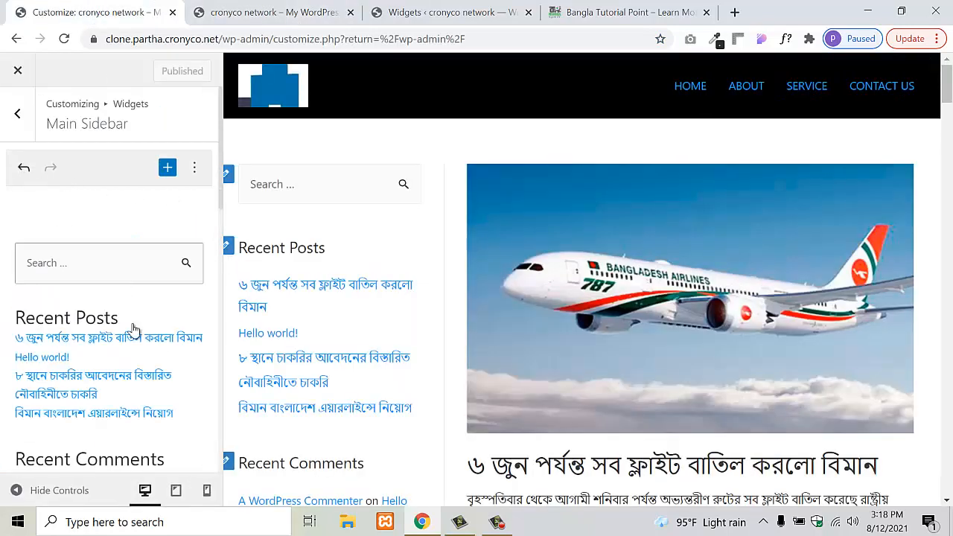
pyautogui.scroll(-10, 133, 335)
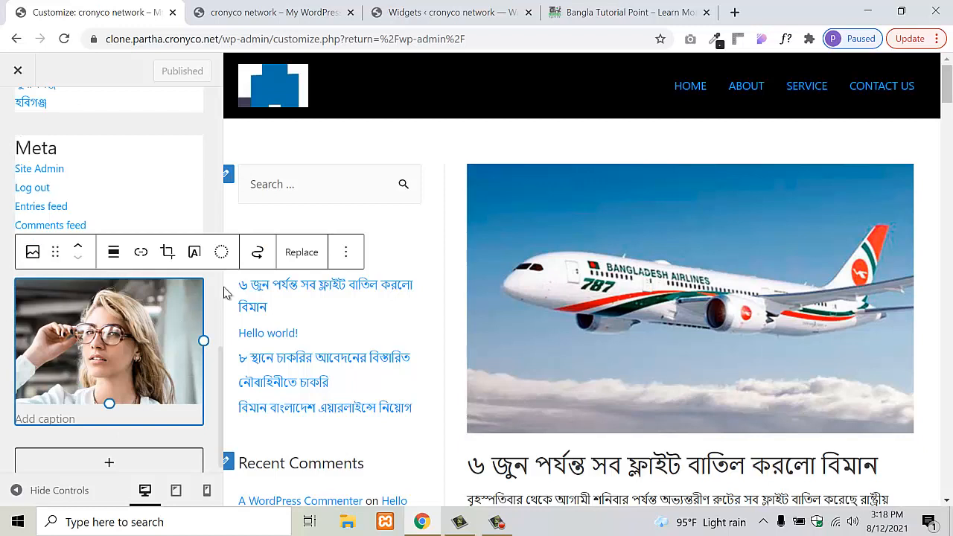
pyautogui.click(345, 252)
pyautogui.scroll(-2, 366, 469)
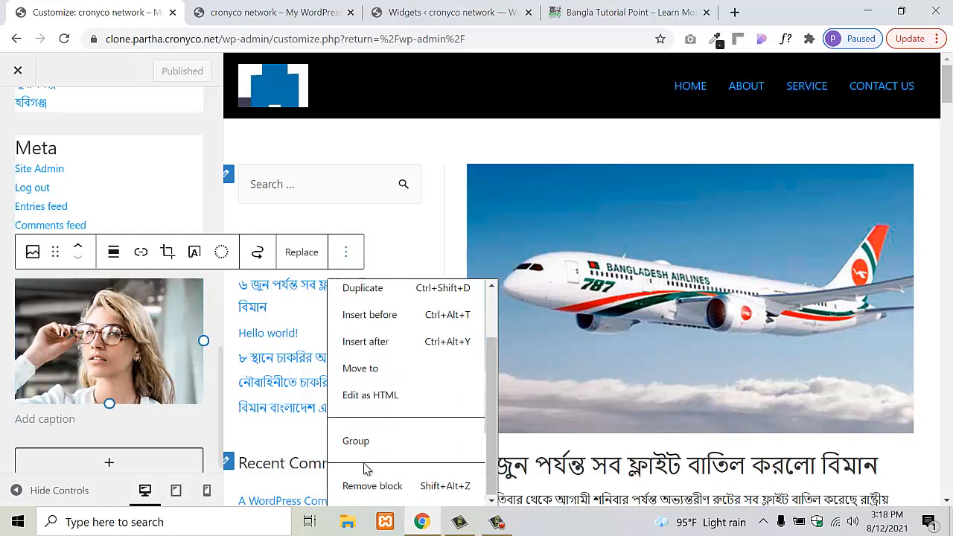
pyautogui.click(397, 489)
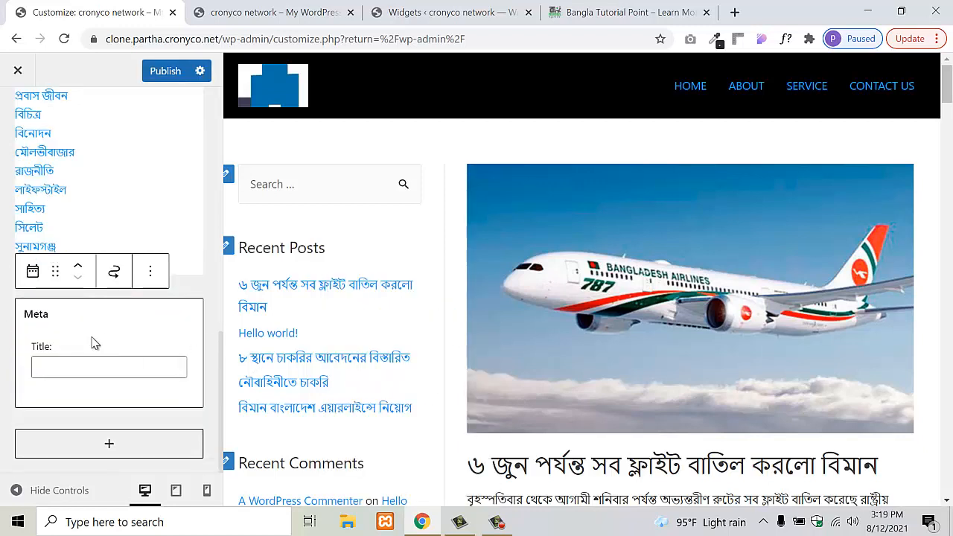
# - Remove the Meta and Categories blocks from the Main Sidebar
pyautogui.click(165, 328)
pyautogui.click(151, 272)
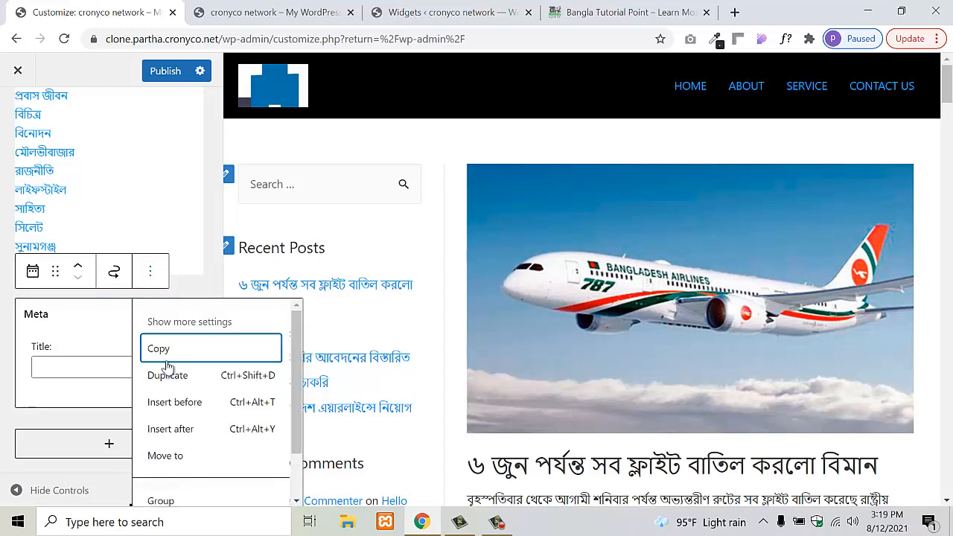
pyautogui.scroll(-2, 191, 481)
pyautogui.click(179, 485)
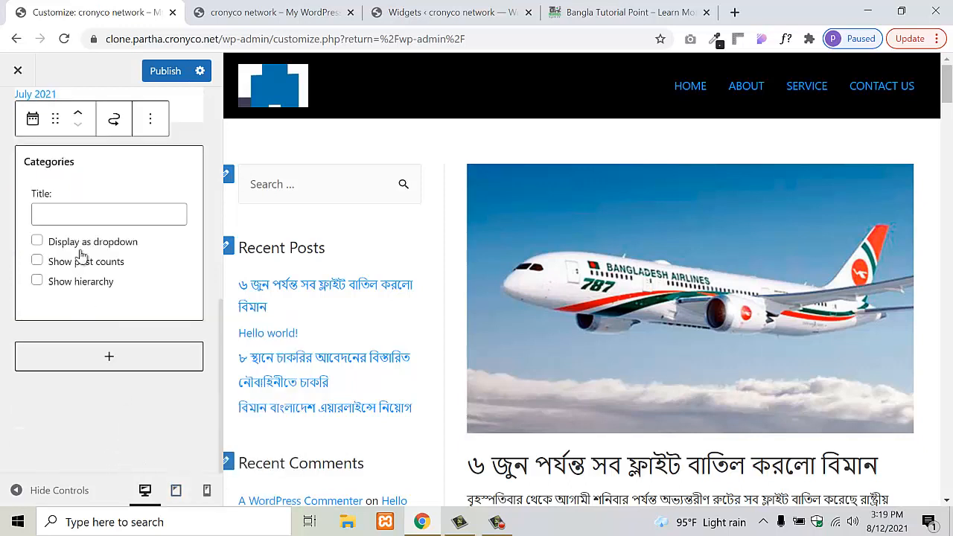
pyautogui.scroll(1, 106, 267)
pyautogui.click(154, 264)
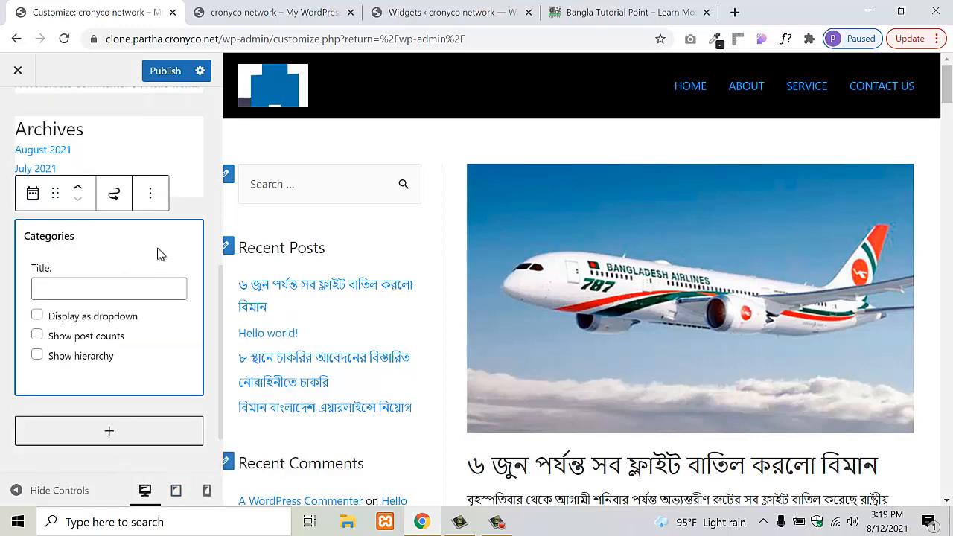
pyautogui.click(150, 200)
pyautogui.click(181, 468)
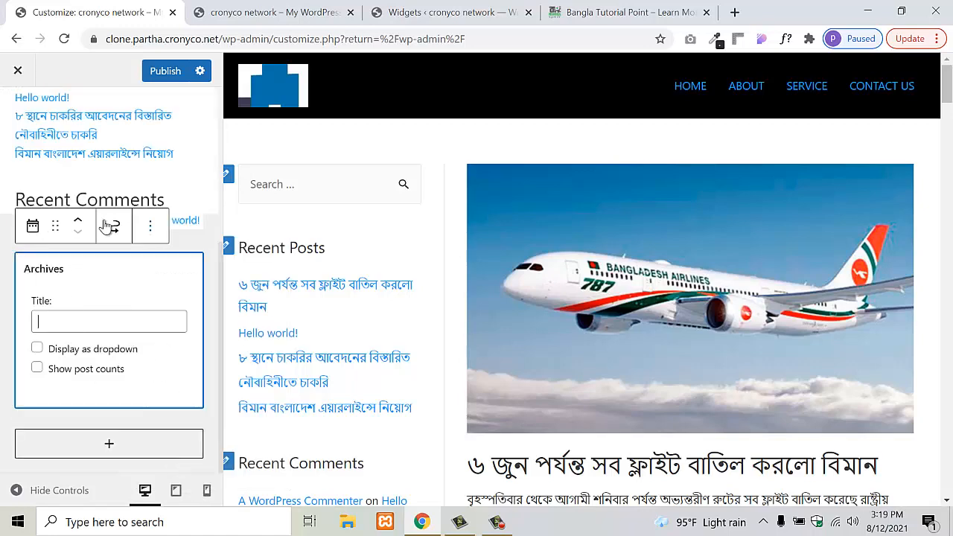
# - Remove the Archives and Recent Comments blocks from the Main Sidebar
pyautogui.click(150, 225)
pyautogui.scroll(-1, 200, 499)
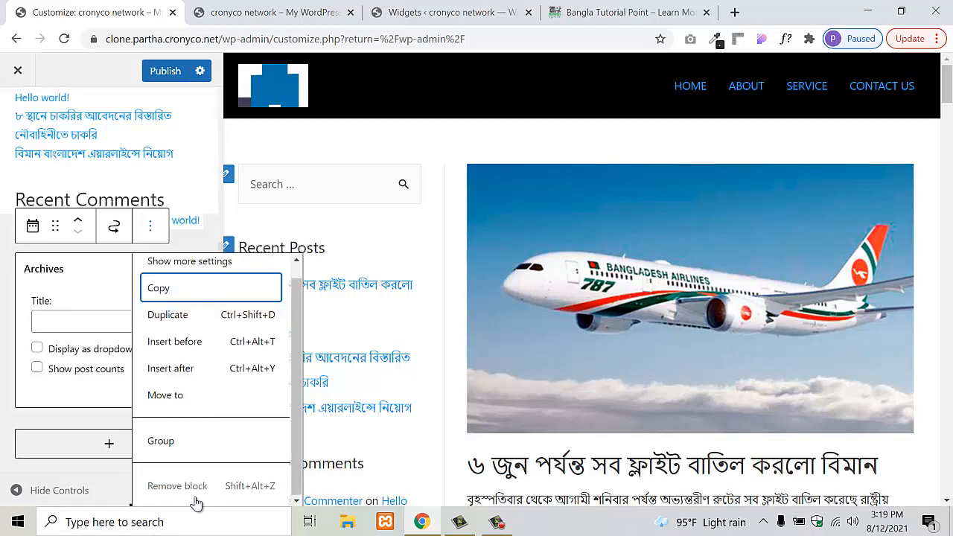
pyautogui.click(199, 487)
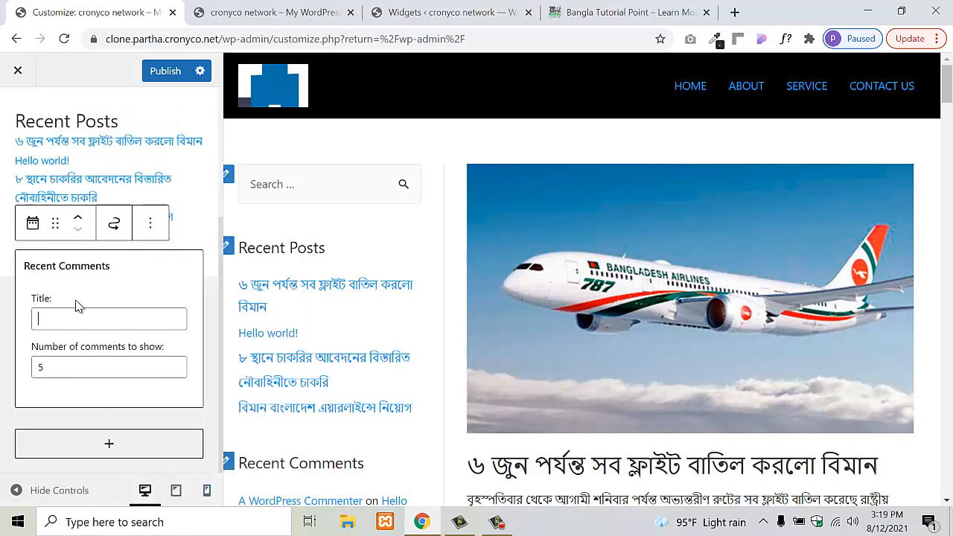
pyautogui.click(151, 230)
pyautogui.click(181, 496)
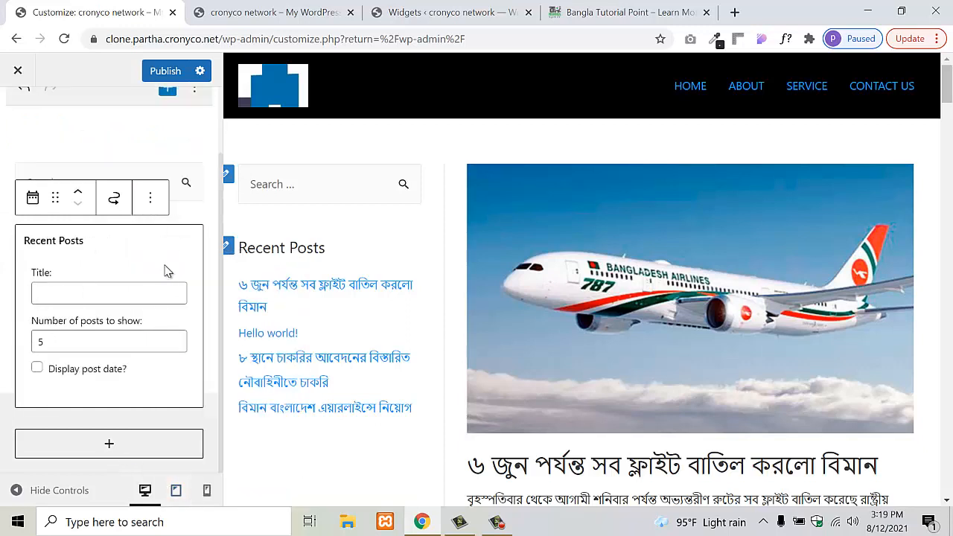
# - Remove the Recent Posts block from the Main Sidebar and publish the Customizer changes
pyautogui.click(163, 204)
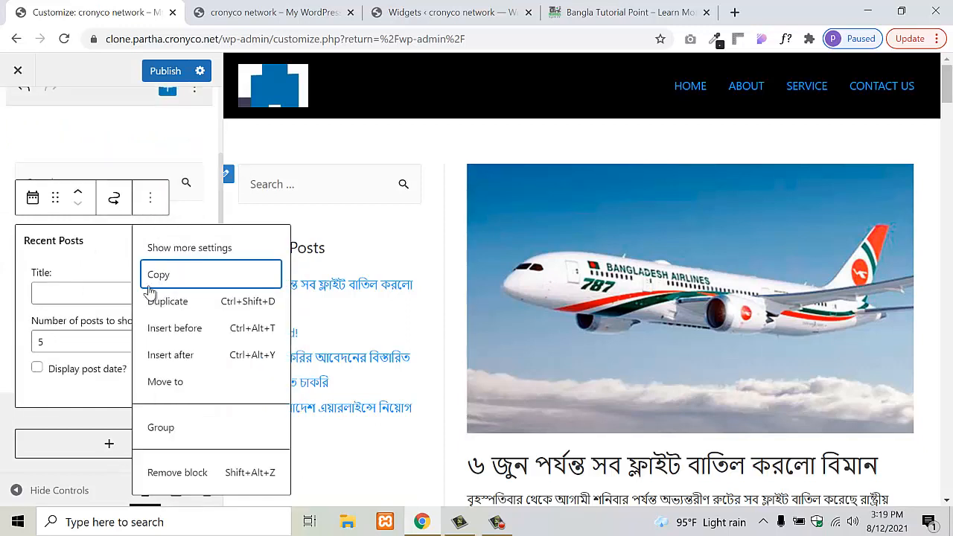
pyautogui.click(177, 473)
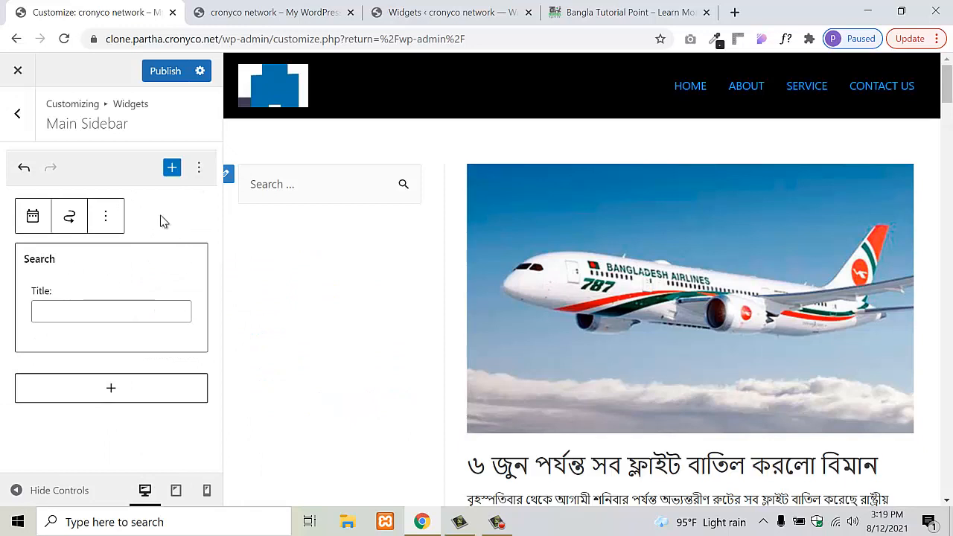
pyautogui.click(178, 72)
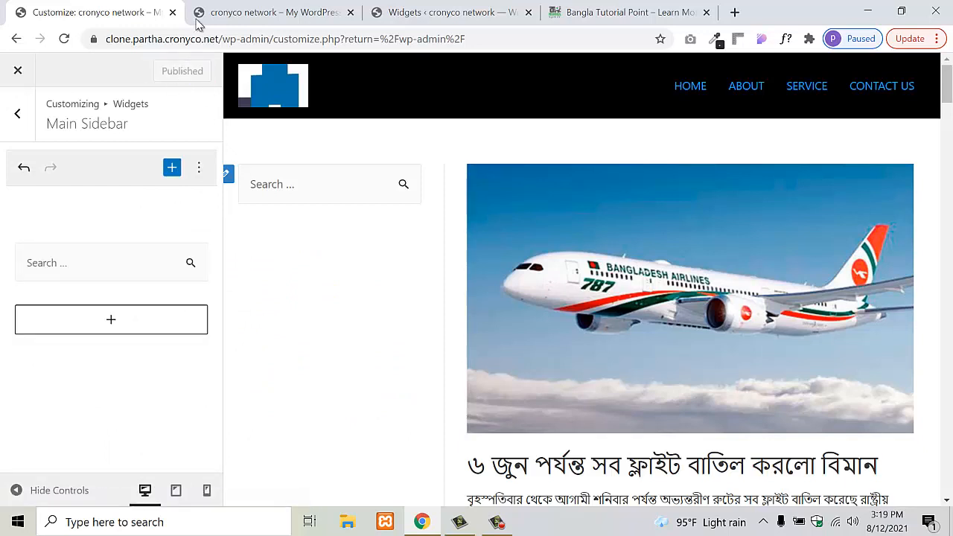
# - Reload the live home page and look through it to check the sidebar after the block removals
pyautogui.click(237, 7)
pyautogui.click(64, 39)
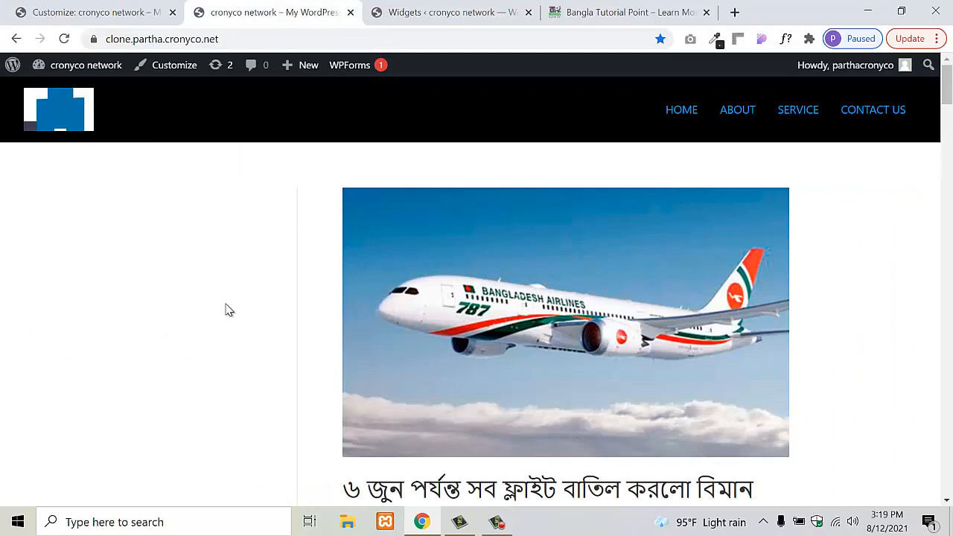
pyautogui.scroll(-15, 229, 321)
pyautogui.scroll(15, 159, 377)
# - Reload the dashboard's Widgets page and add a Calendar block to the Main Sidebar
pyautogui.click(458, 11)
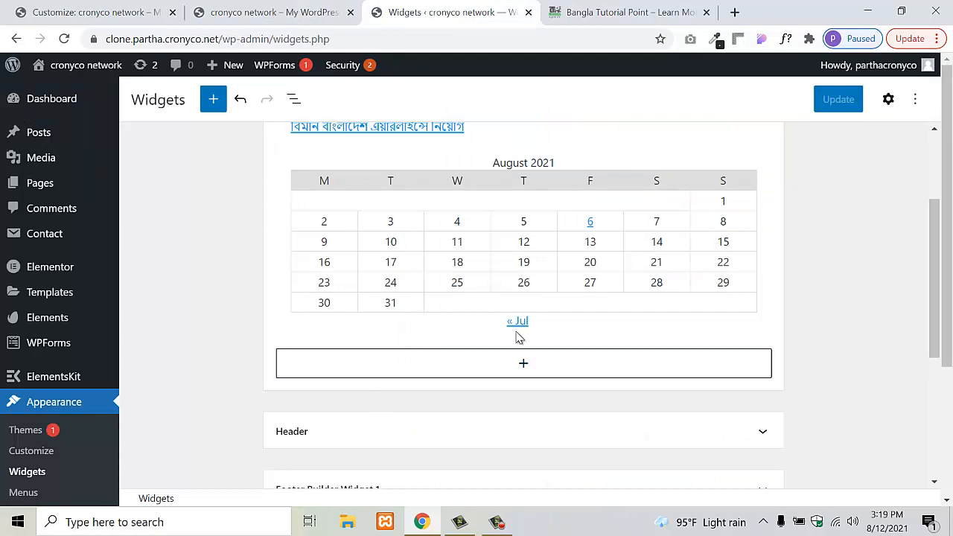
pyautogui.scroll(2, 794, 194)
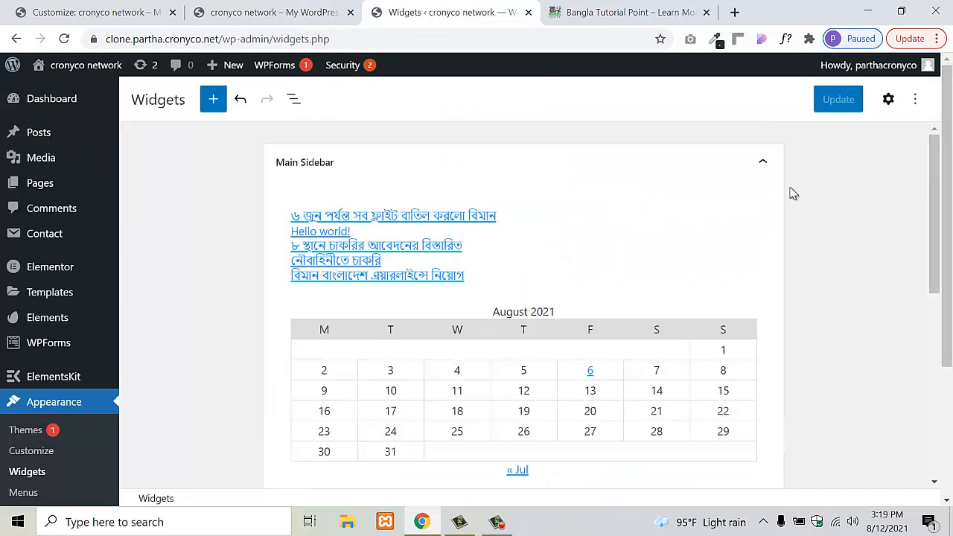
pyautogui.click(64, 38)
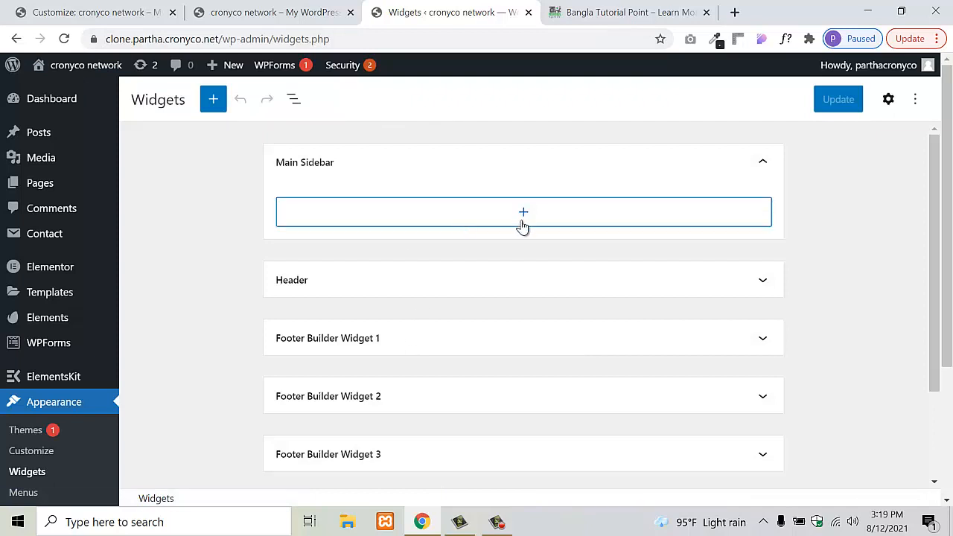
pyautogui.click(523, 224)
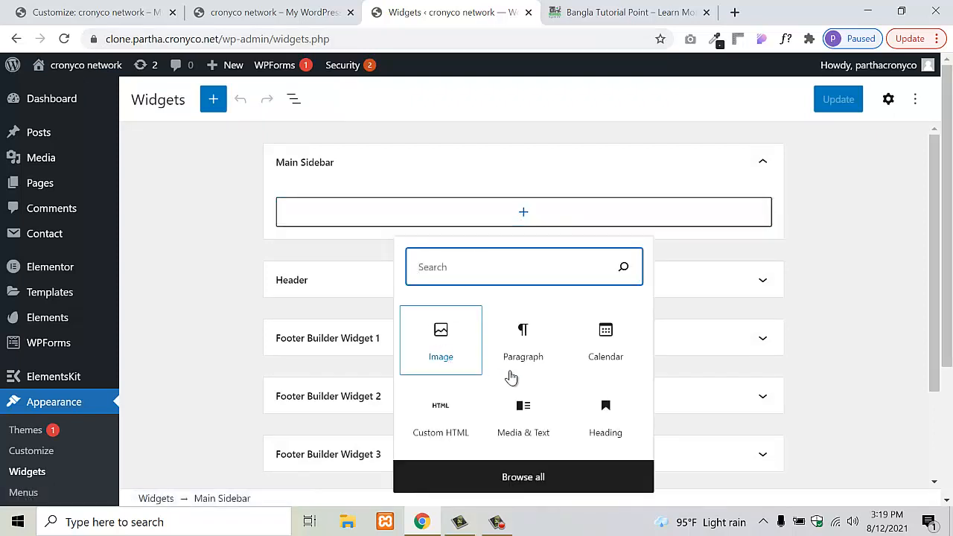
pyautogui.click(616, 355)
# - Save the dashboard widget changes and reload the live home page to check the calendar in its sidebar
pyautogui.click(818, 106)
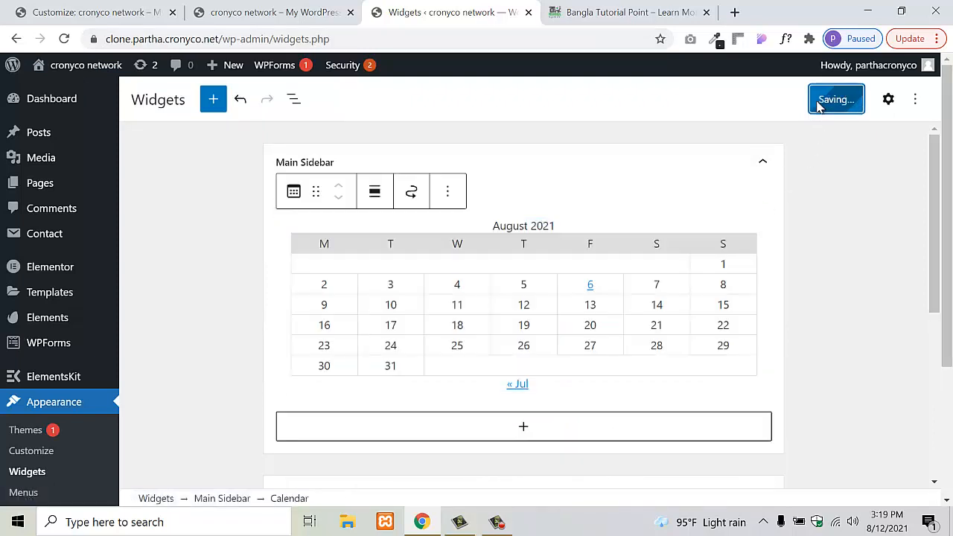
pyautogui.click(242, 10)
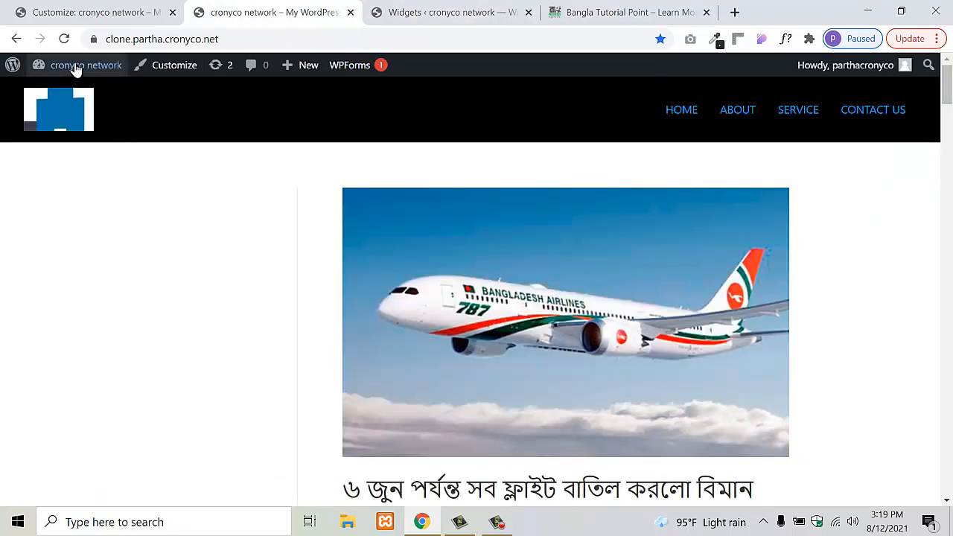
pyautogui.click(64, 39)
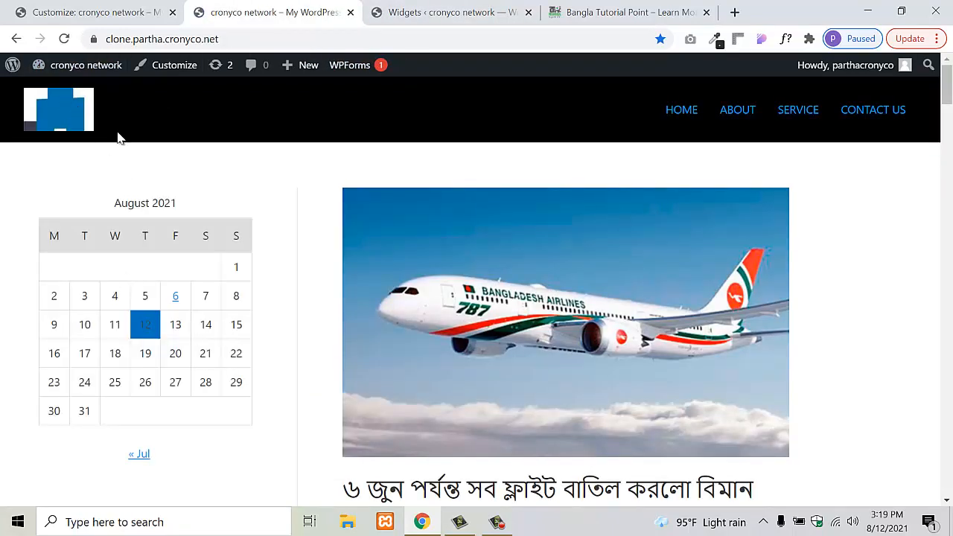
# - Switch to the Customizer, undo the last block removal in the Main Sidebar and go back to the Widgets section
pyautogui.click(115, 10)
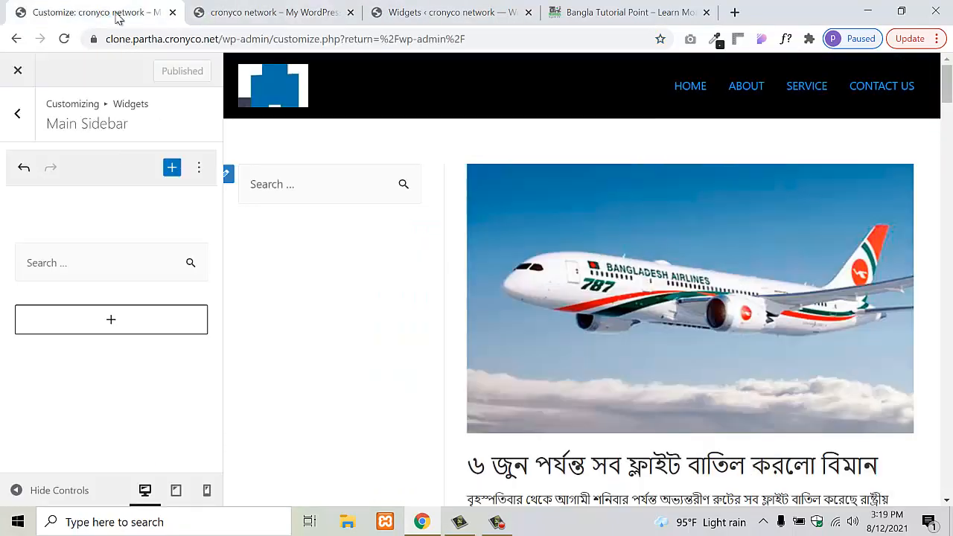
pyautogui.click(23, 168)
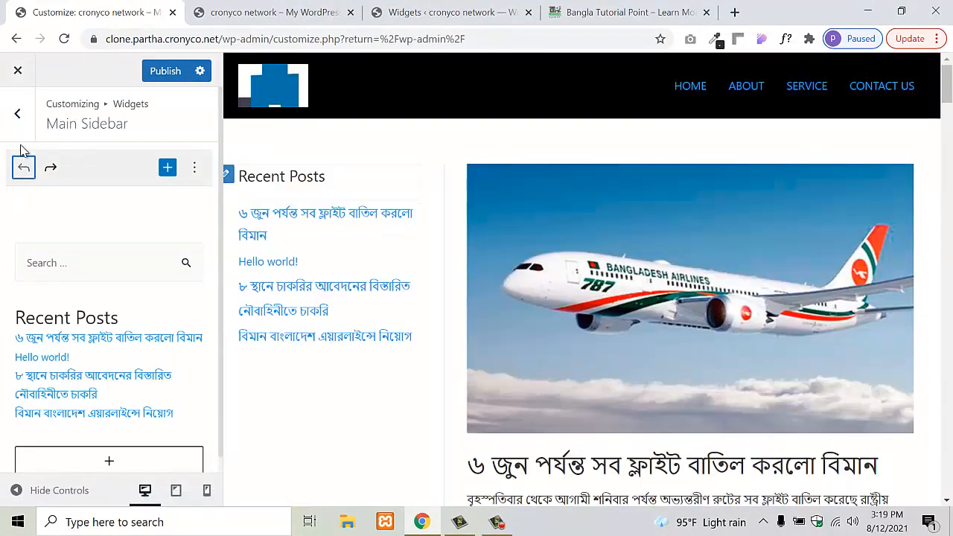
pyautogui.click(18, 115)
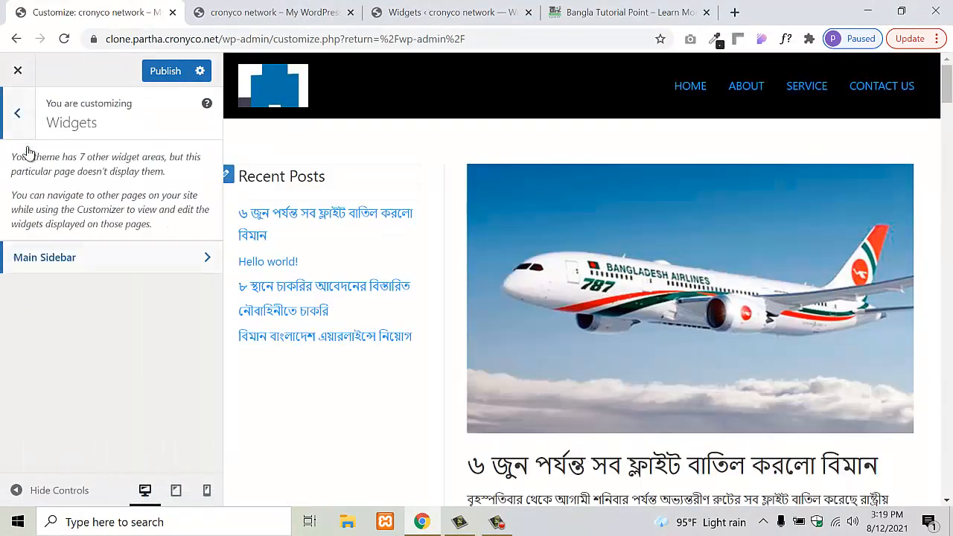
# - Open the Customizer's Homepage Settings and compare its static homepage and posts page choices with the live home page
pyautogui.click(18, 116)
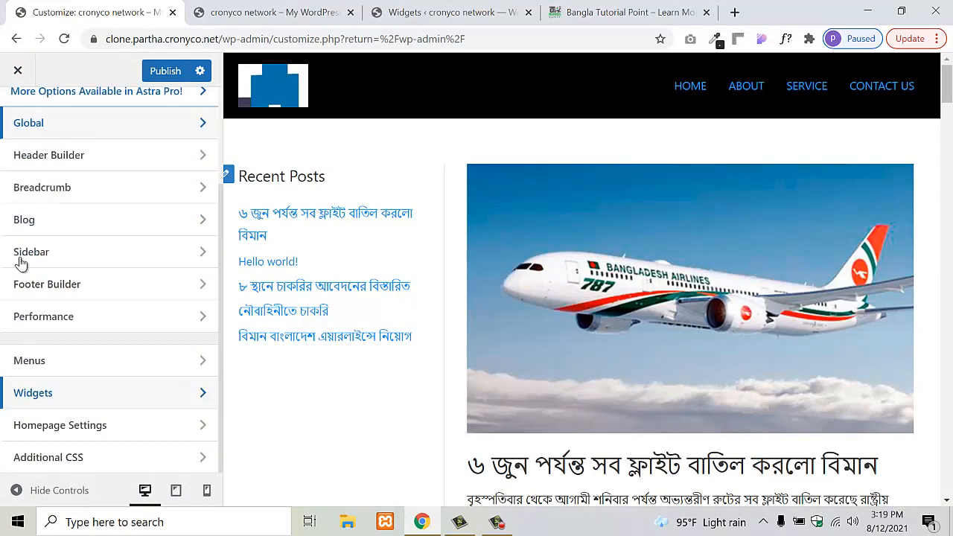
pyautogui.click(105, 435)
pyautogui.scroll(-1, 115, 330)
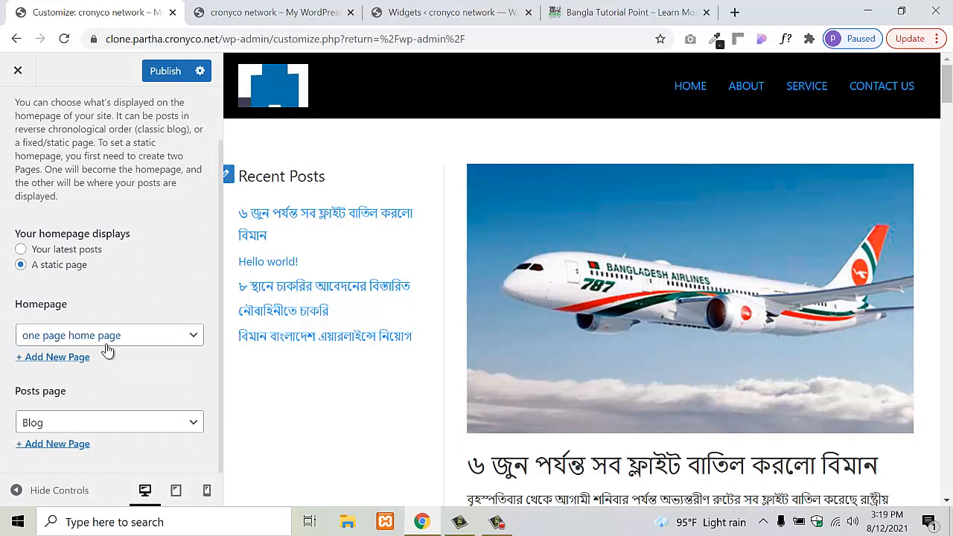
pyautogui.click(294, 6)
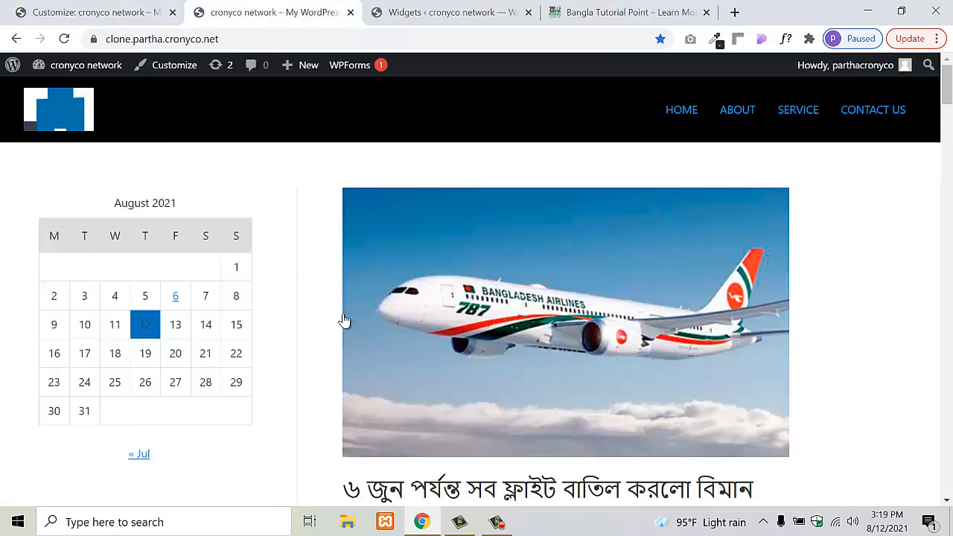
pyautogui.scroll(-5, 462, 332)
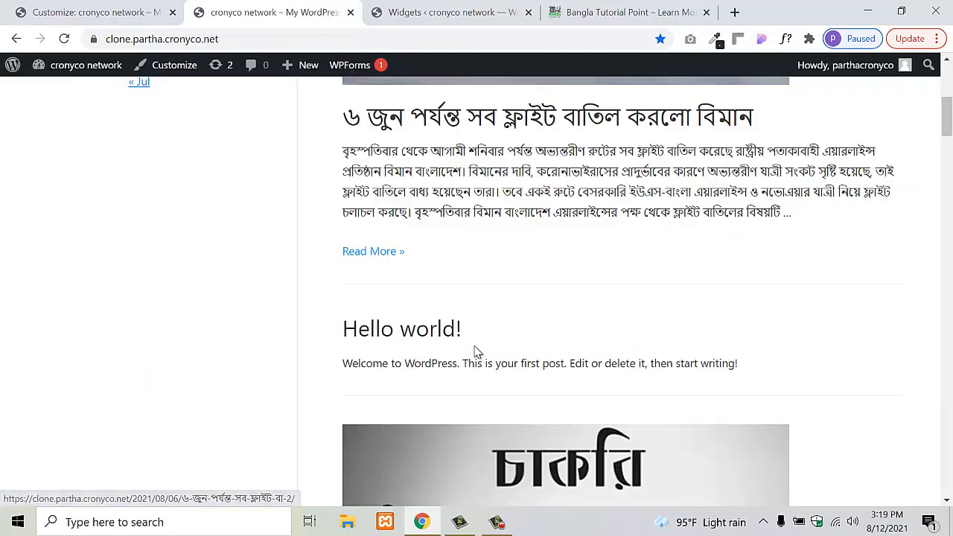
pyautogui.scroll(5, 477, 354)
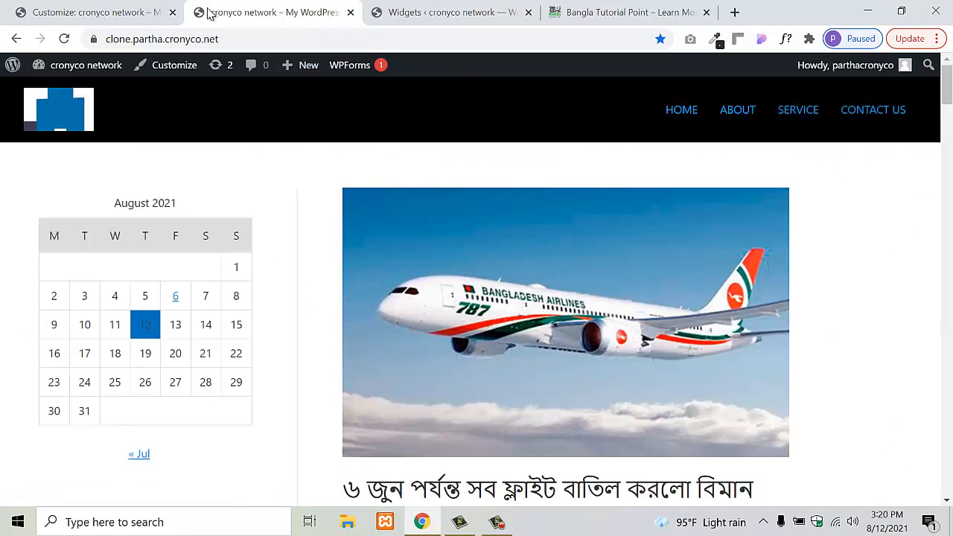
pyautogui.click(110, 14)
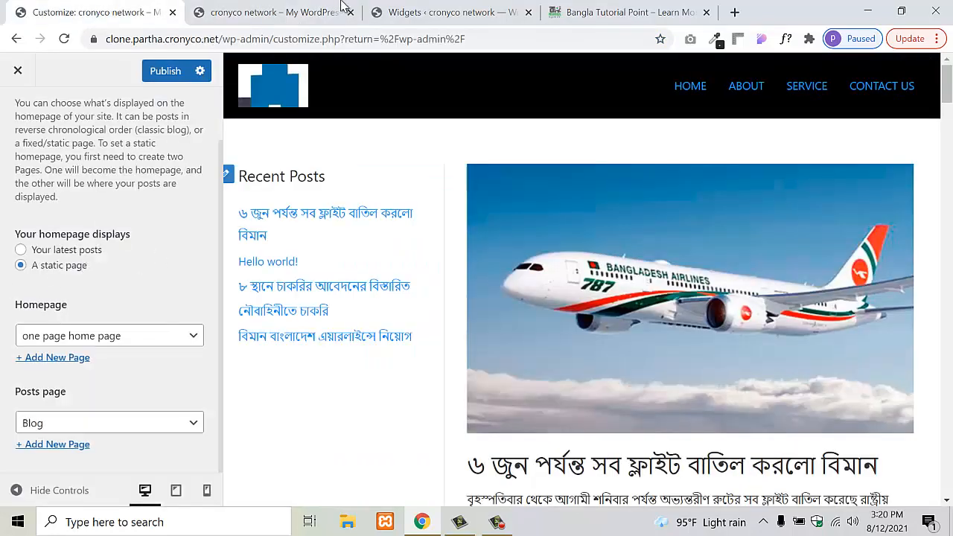
# - In the dashboard's Reading settings, make the homepage display a static page and choose "one page home page" as the Homepage
pyautogui.click(415, 8)
pyautogui.scroll(-3, 75, 481)
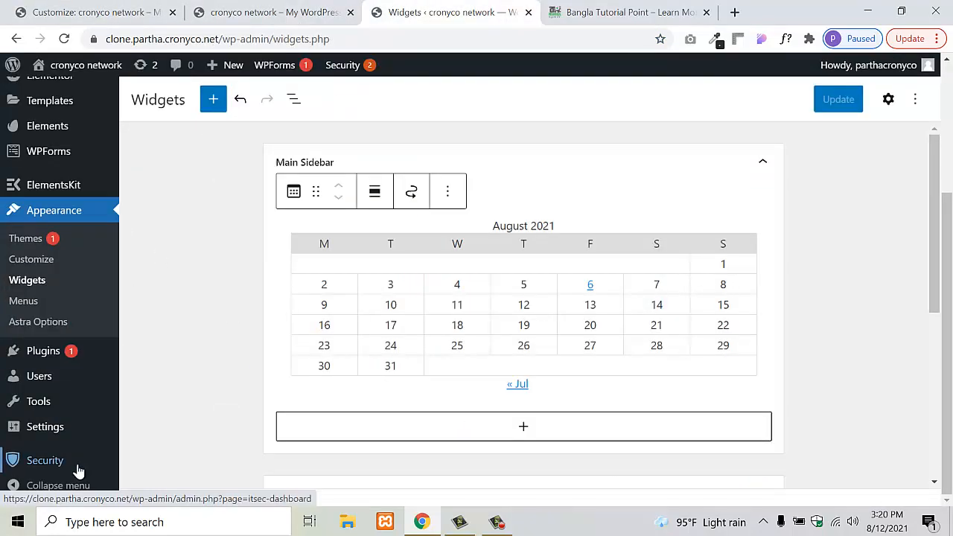
pyautogui.moveTo(54, 442)
pyautogui.moveTo(75, 430)
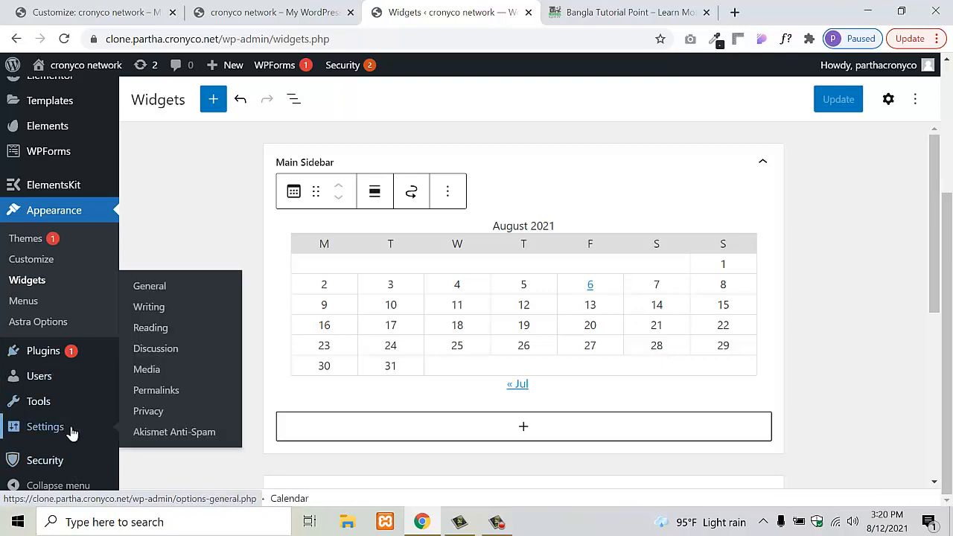
pyautogui.click(160, 330)
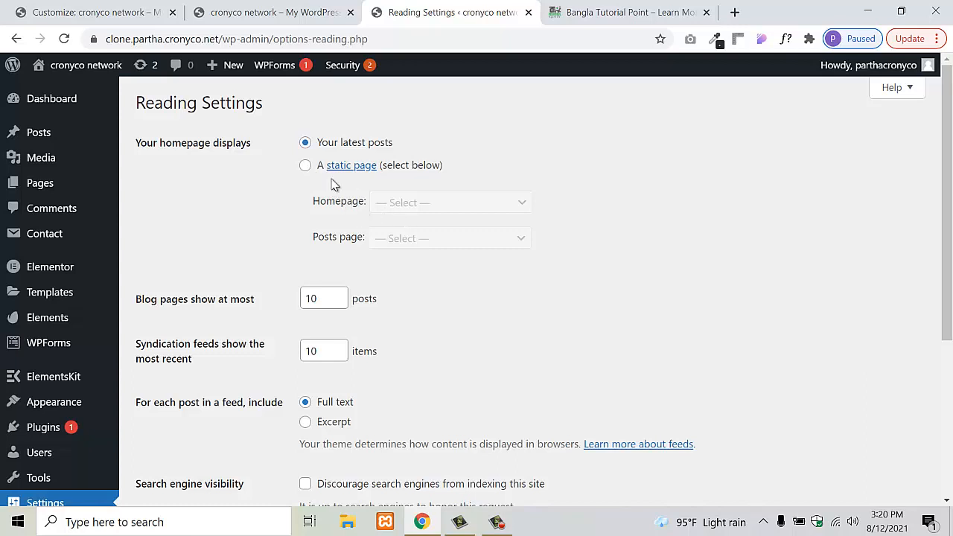
pyautogui.click(306, 166)
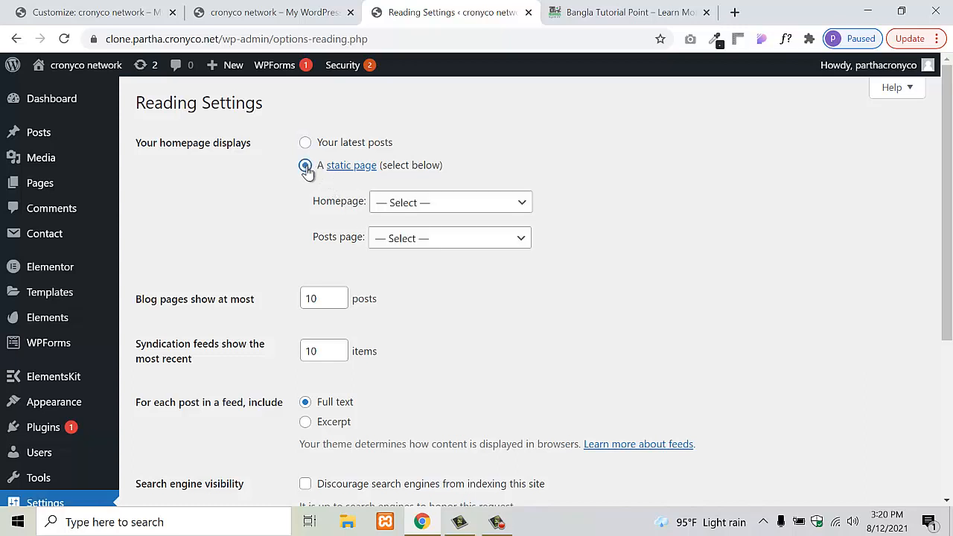
pyautogui.click(391, 209)
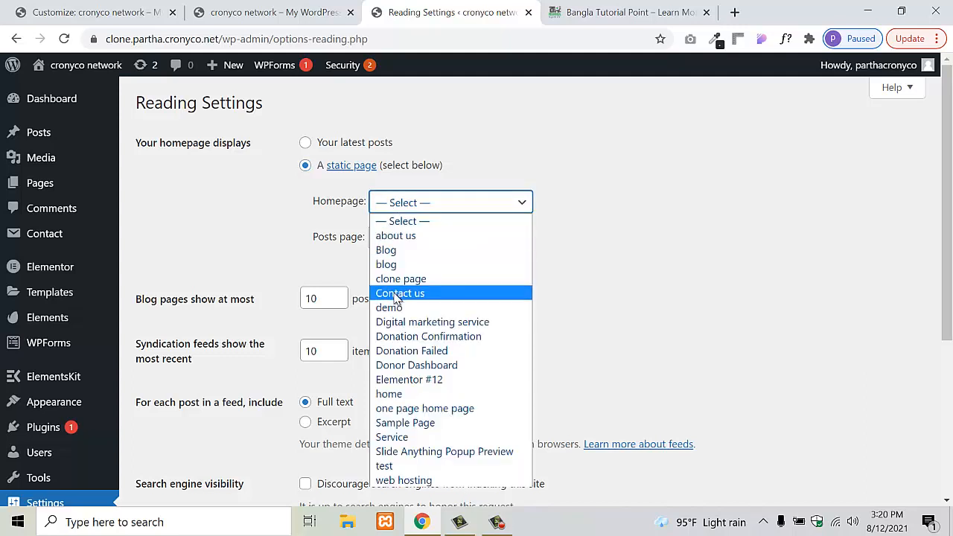
pyautogui.click(412, 408)
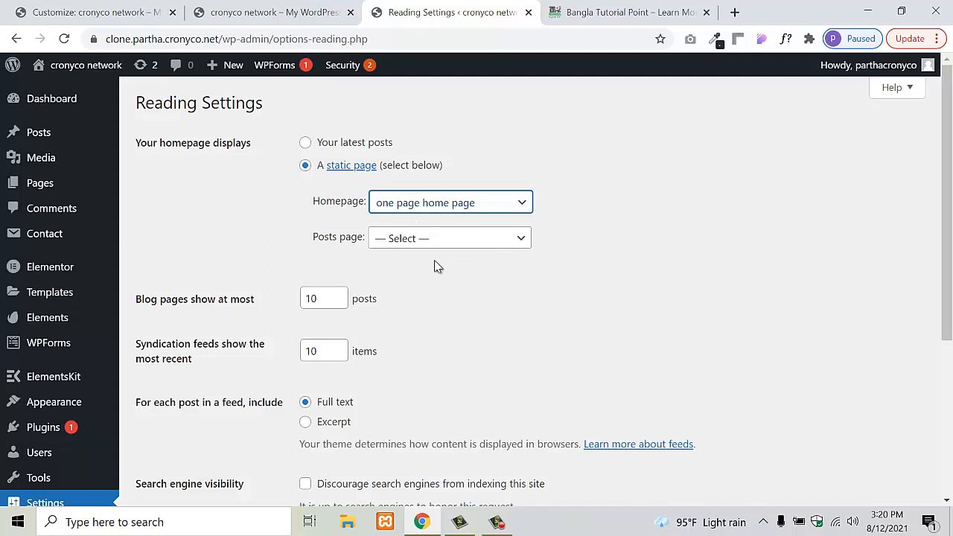
# - Set the Posts page to the lowercase "blog" page and close the Bangla Tutorial Point tab
pyautogui.click(426, 239)
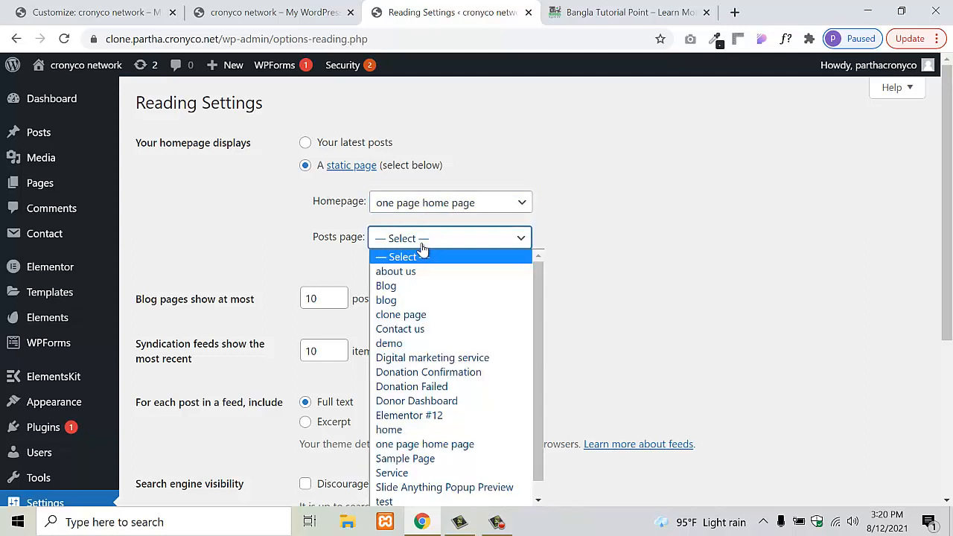
pyautogui.scroll(-1, 406, 339)
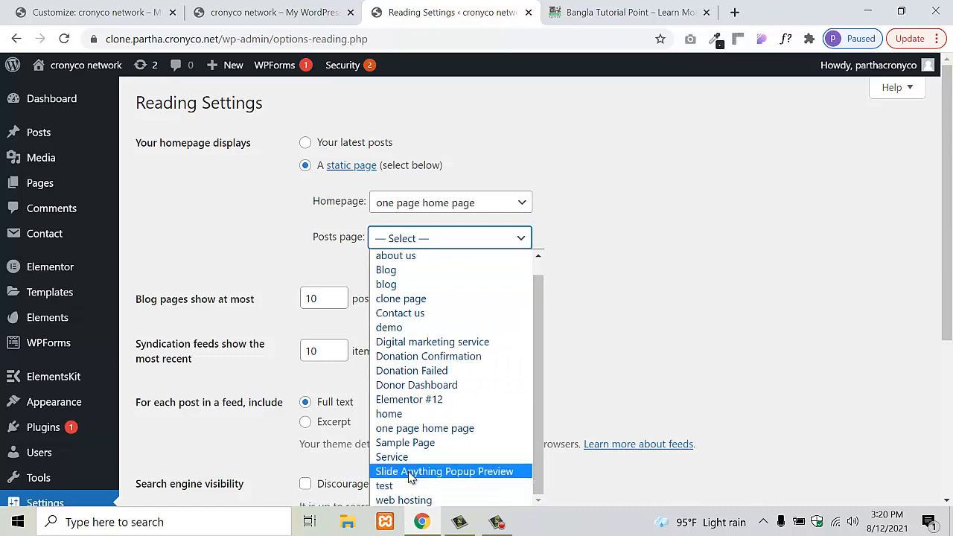
pyautogui.click(659, 17)
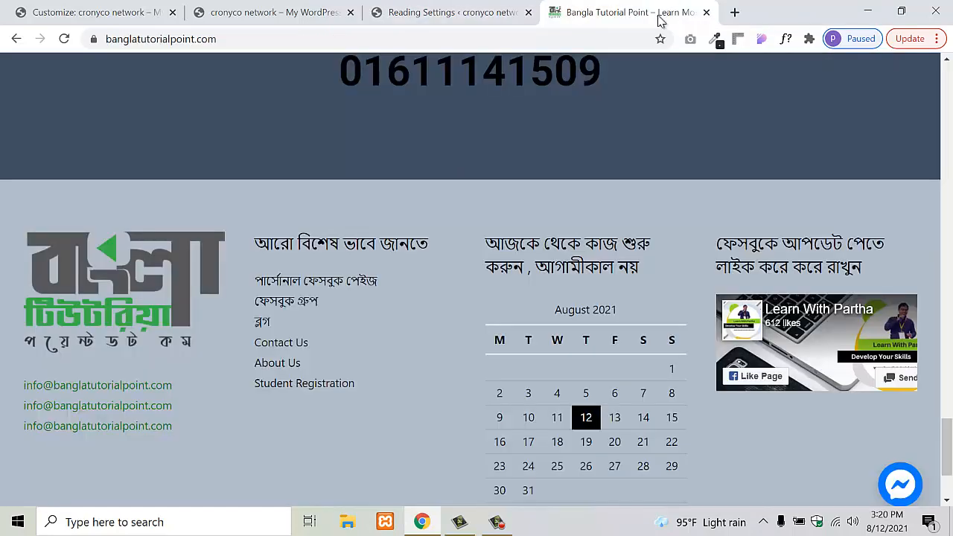
pyautogui.click(447, 9)
pyautogui.click(706, 12)
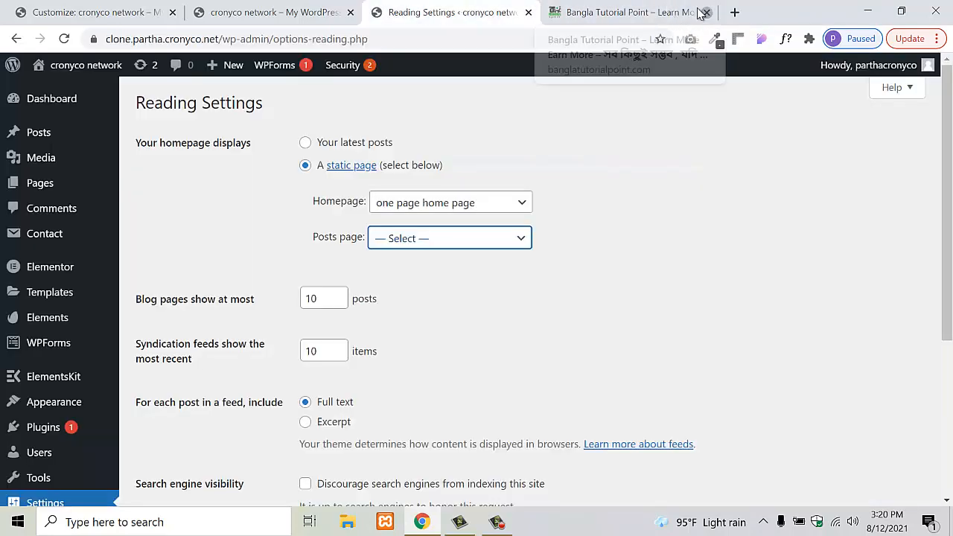
pyautogui.click(297, 8)
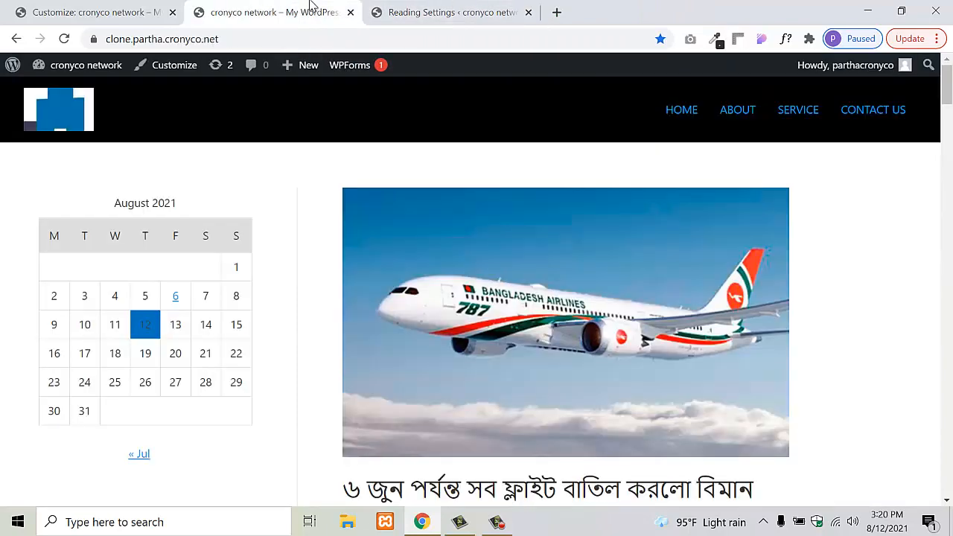
pyautogui.click(441, 10)
pyautogui.click(437, 238)
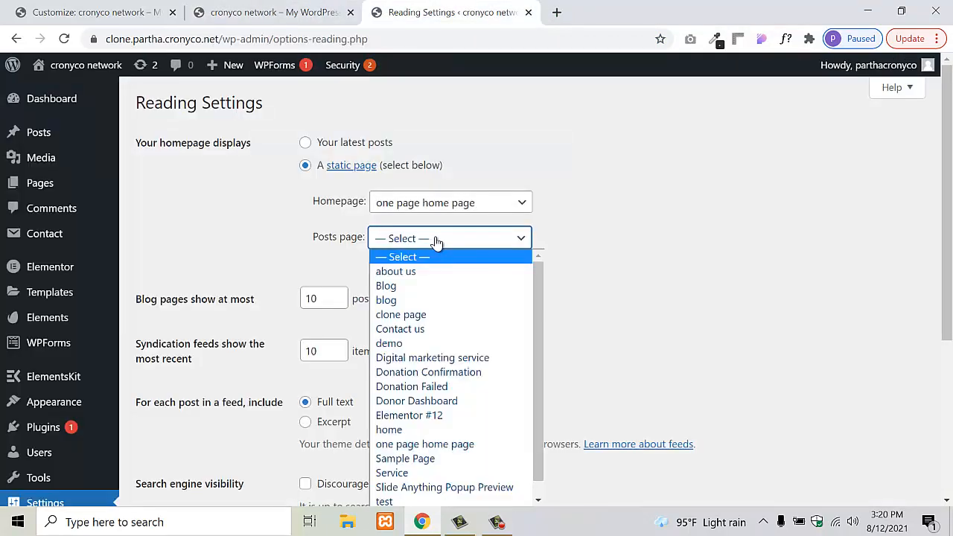
pyautogui.click(408, 301)
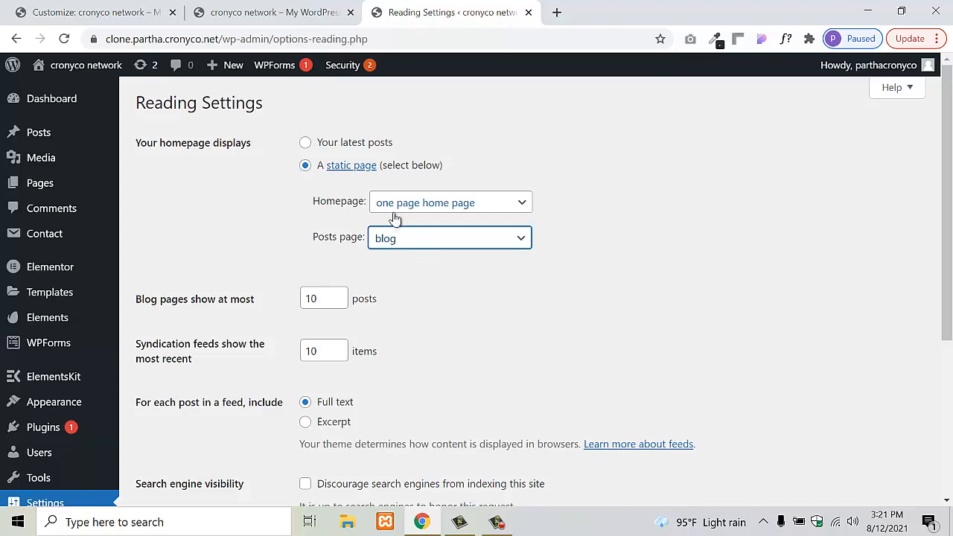
# - Look over the posts on the live home page, then save the changes in the dashboard's Reading settings
pyautogui.click(295, 10)
pyautogui.scroll(-15, 427, 351)
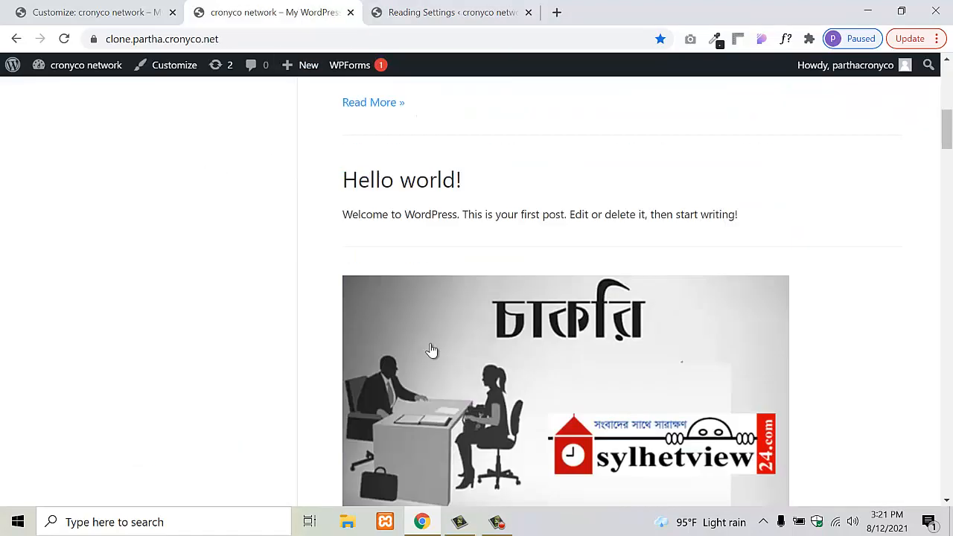
pyautogui.scroll(15, 443, 365)
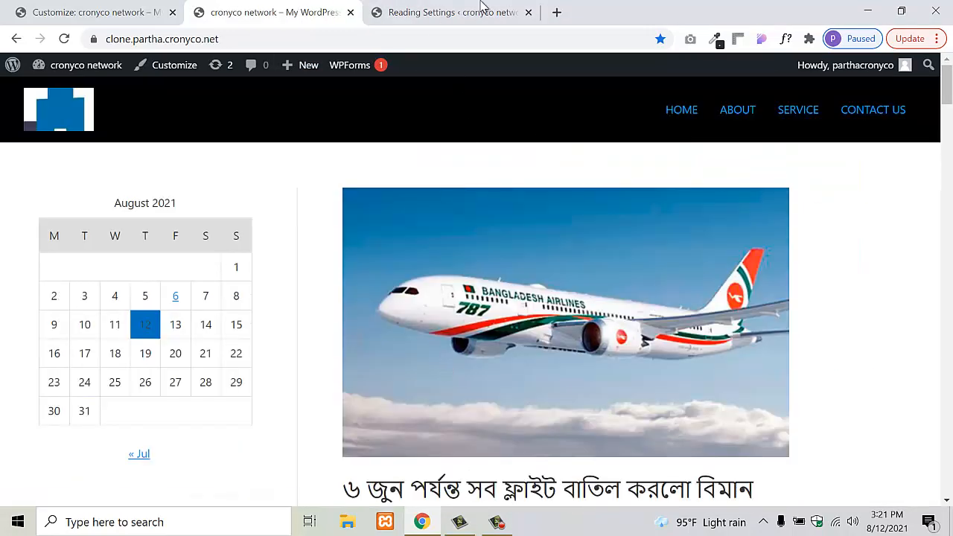
pyautogui.click(445, 15)
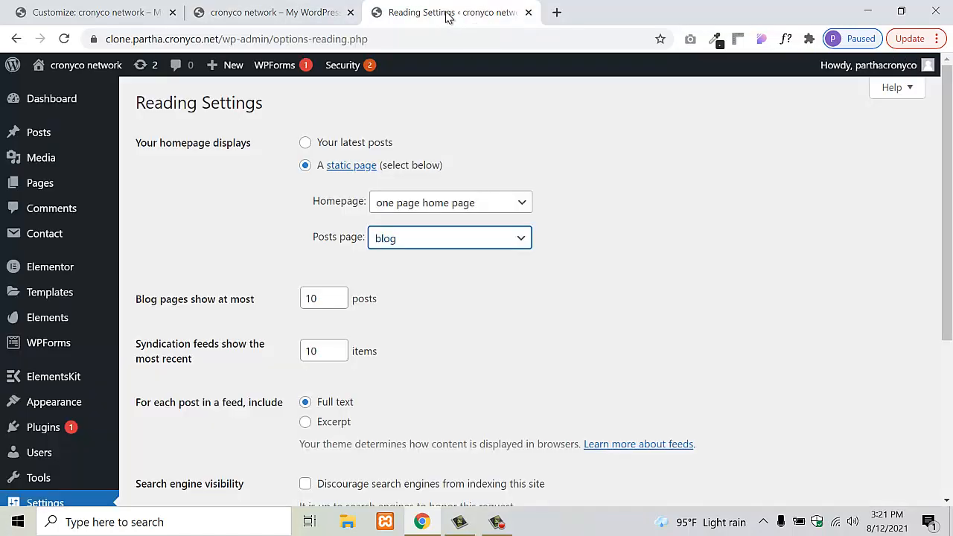
pyautogui.scroll(-3, 447, 335)
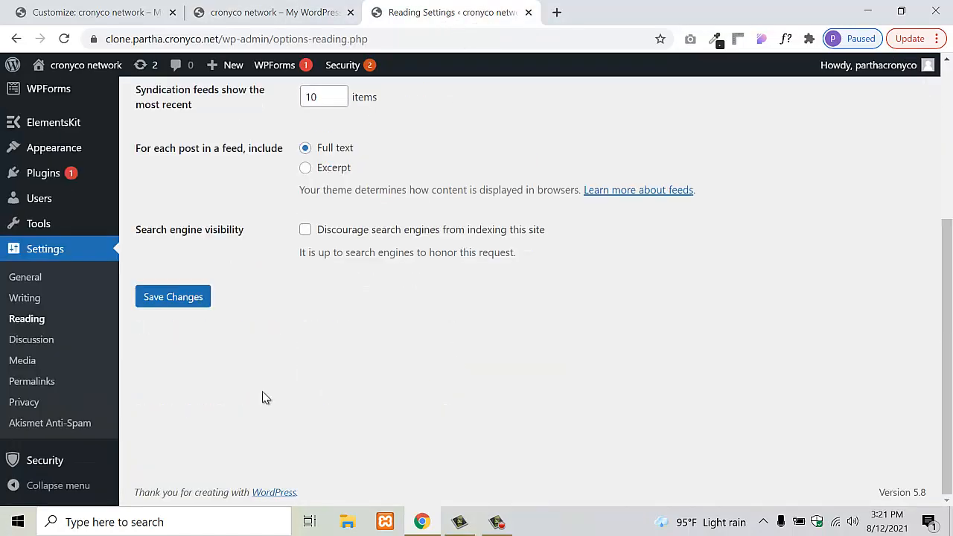
pyautogui.click(195, 302)
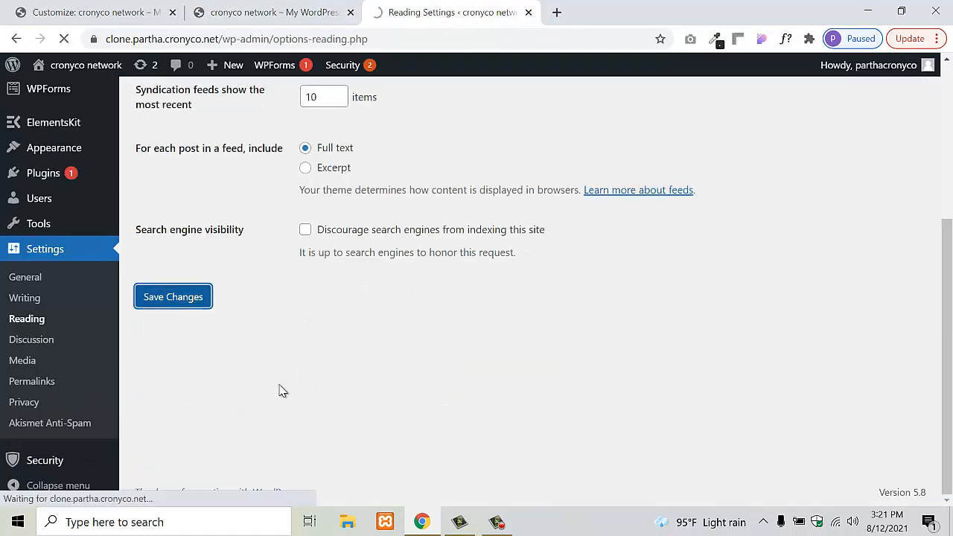
# - Close the old live home page tab and open the site from the dashboard in a new tab
pyautogui.click(254, 15)
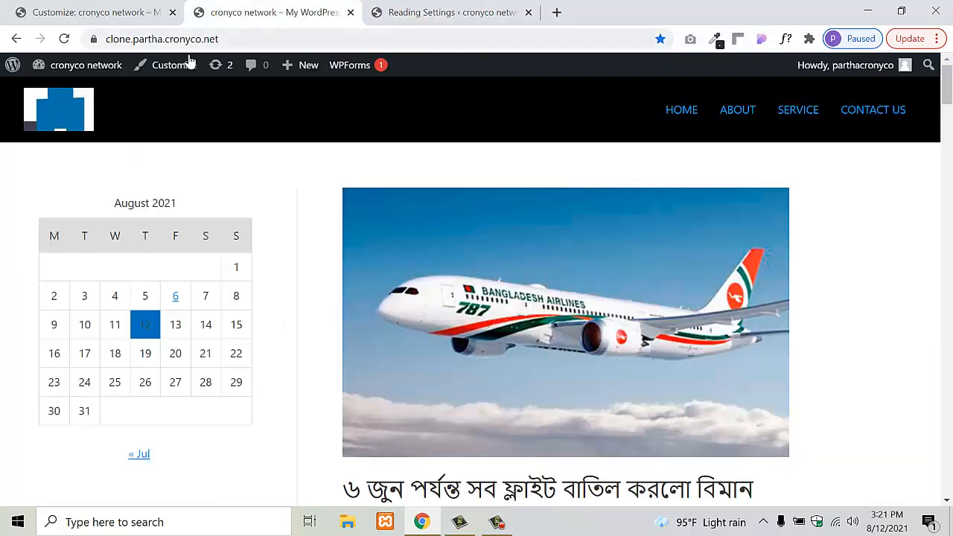
pyautogui.moveTo(72, 67)
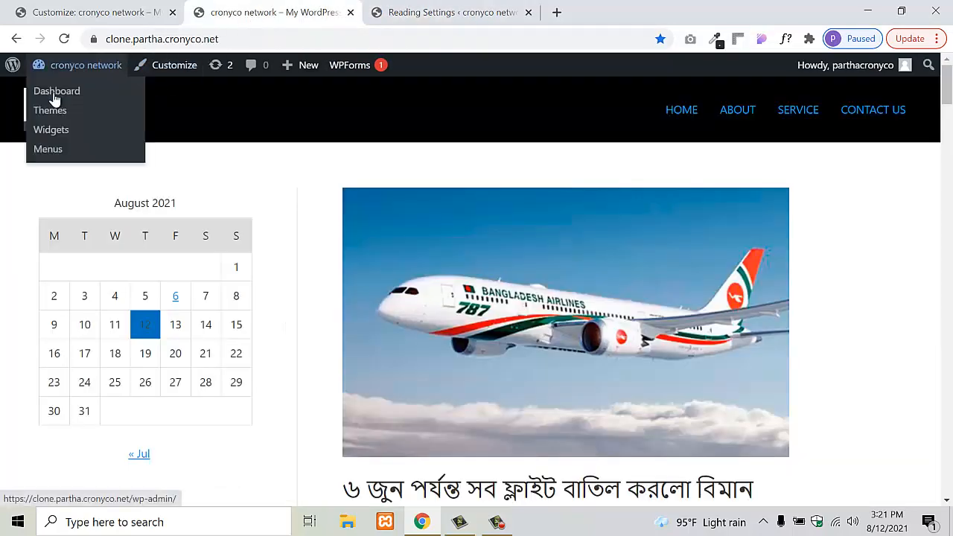
pyautogui.click(350, 13)
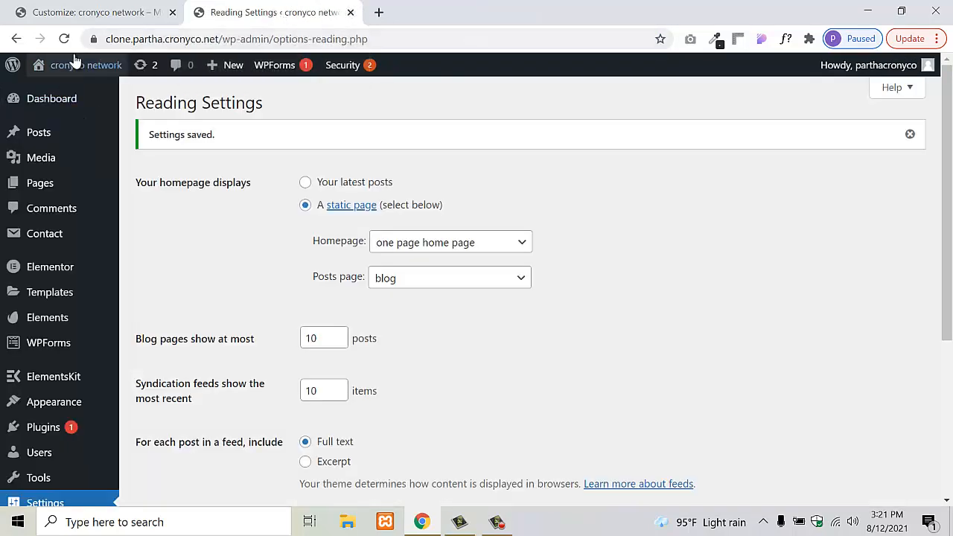
pyautogui.rightClick(66, 89)
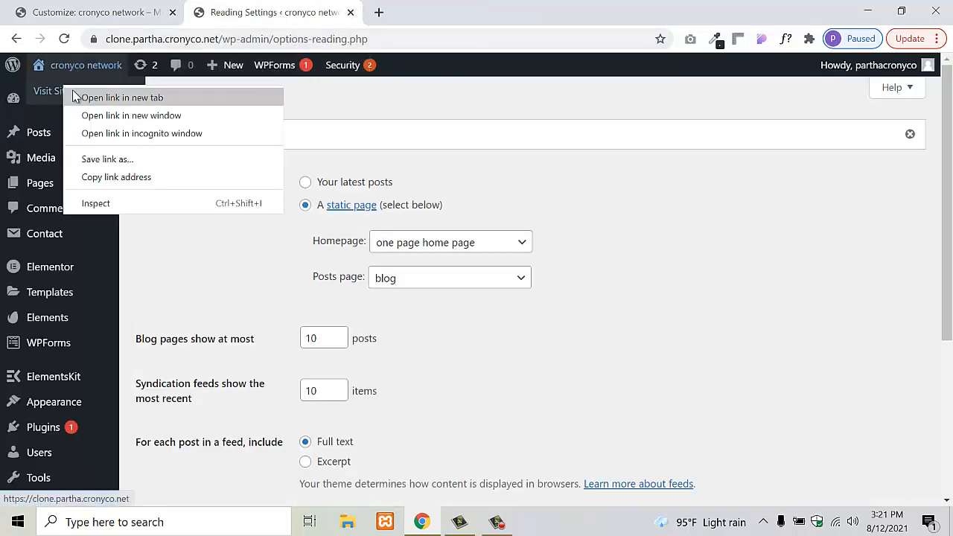
pyautogui.click(73, 98)
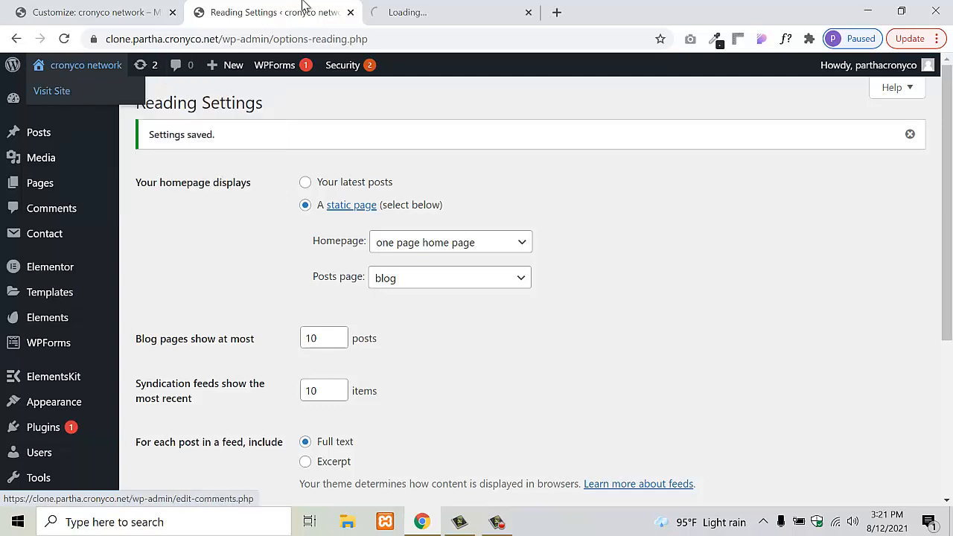
pyautogui.click(395, 14)
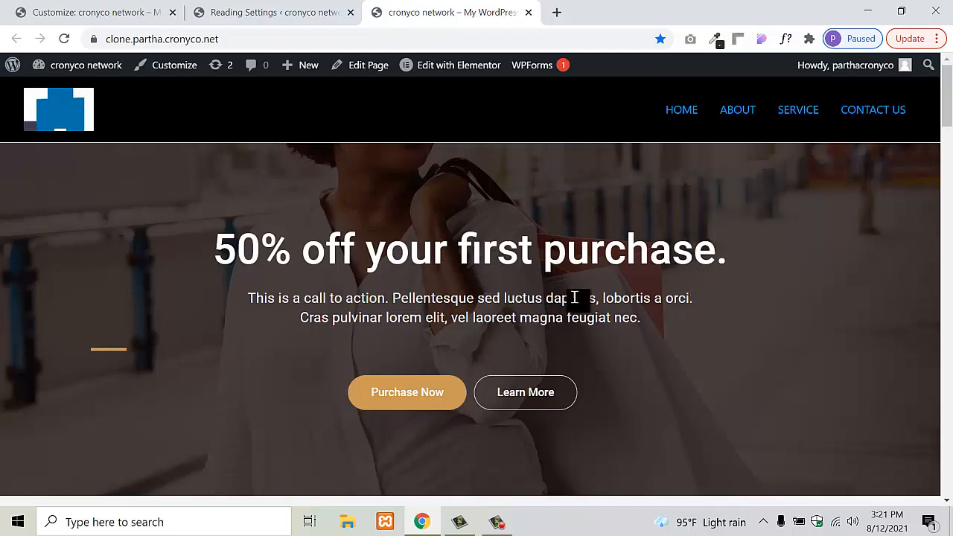
# - Look through the static home page and load the site's /blog address in the same tab
pyautogui.scroll(-12, 599, 293)
pyautogui.scroll(-15, 602, 292)
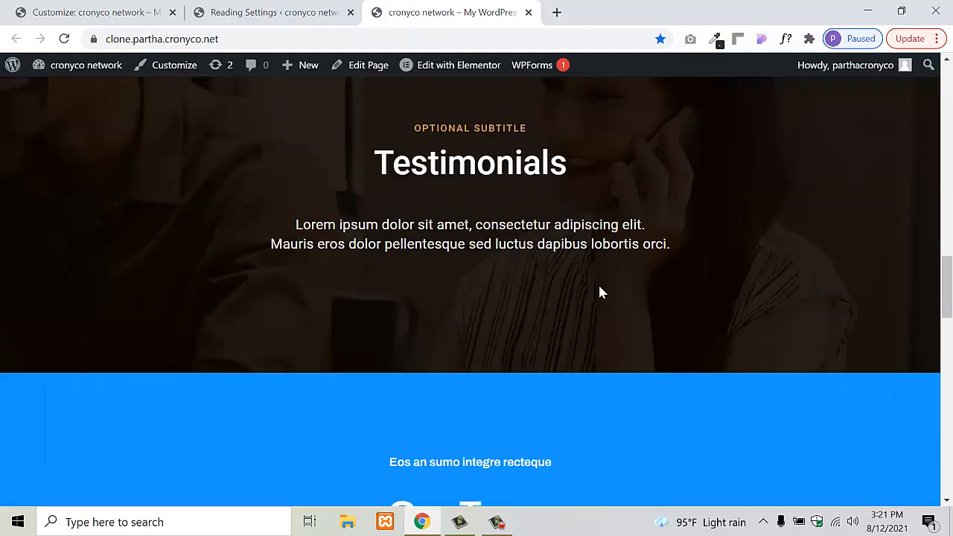
pyautogui.scroll(5, 602, 292)
pyautogui.scroll(20, 602, 292)
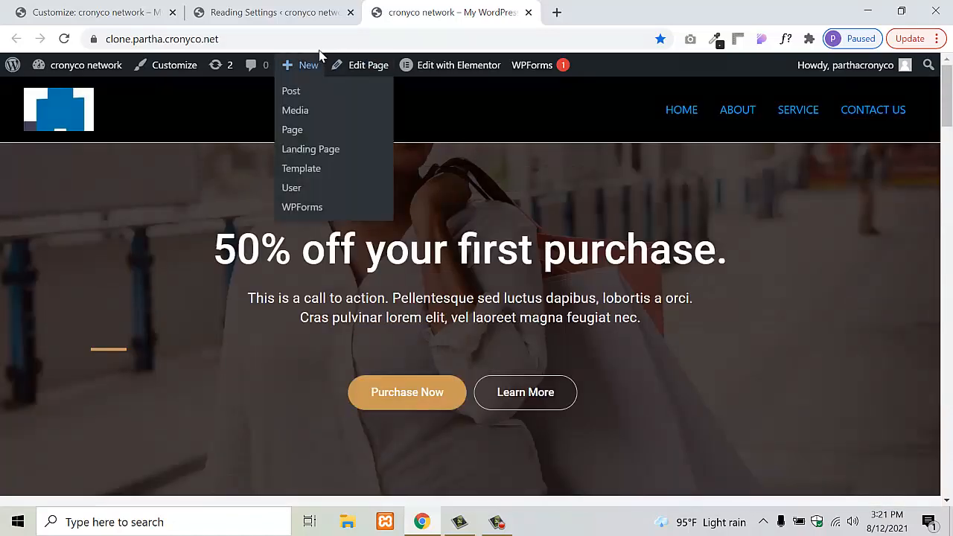
pyautogui.click(331, 44)
pyautogui.click(333, 43)
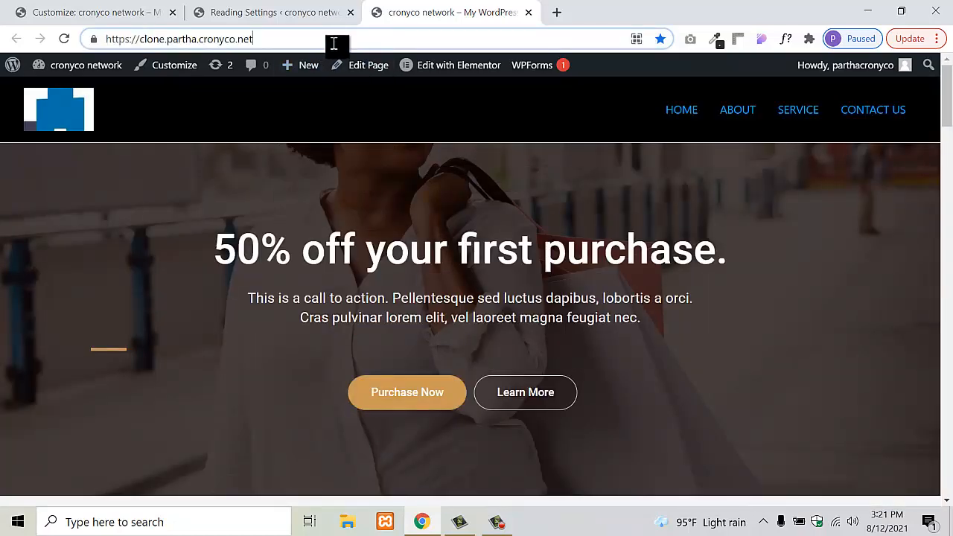
pyautogui.write('/blog')
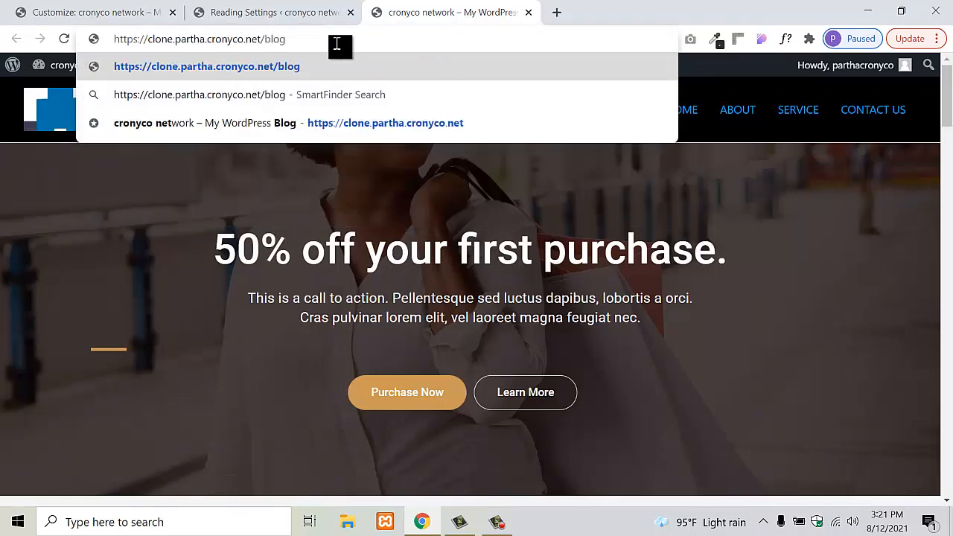
pyautogui.press('Return')
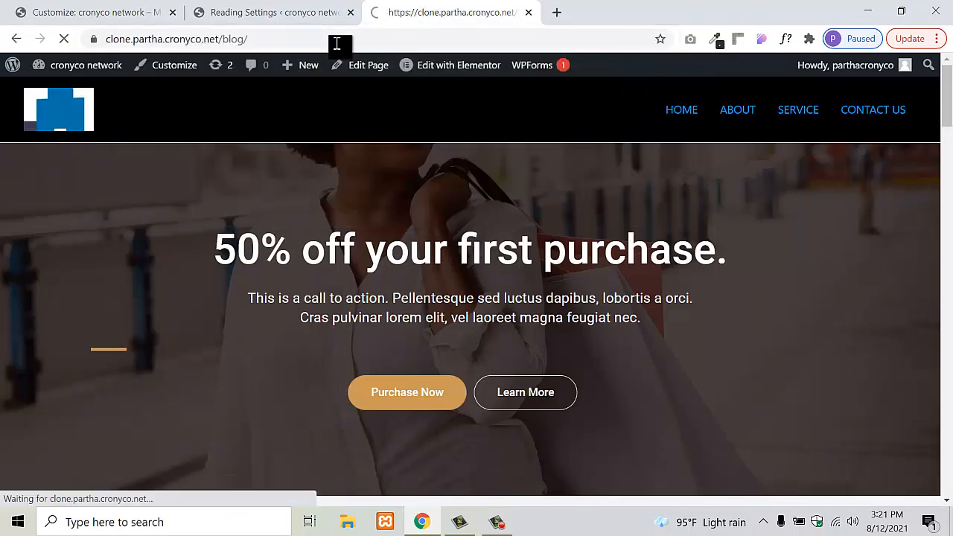
# - Look over the live blog page, then save the Reading settings in the dashboard again
pyautogui.scroll(-4, 558, 246)
pyautogui.scroll(4, 558, 246)
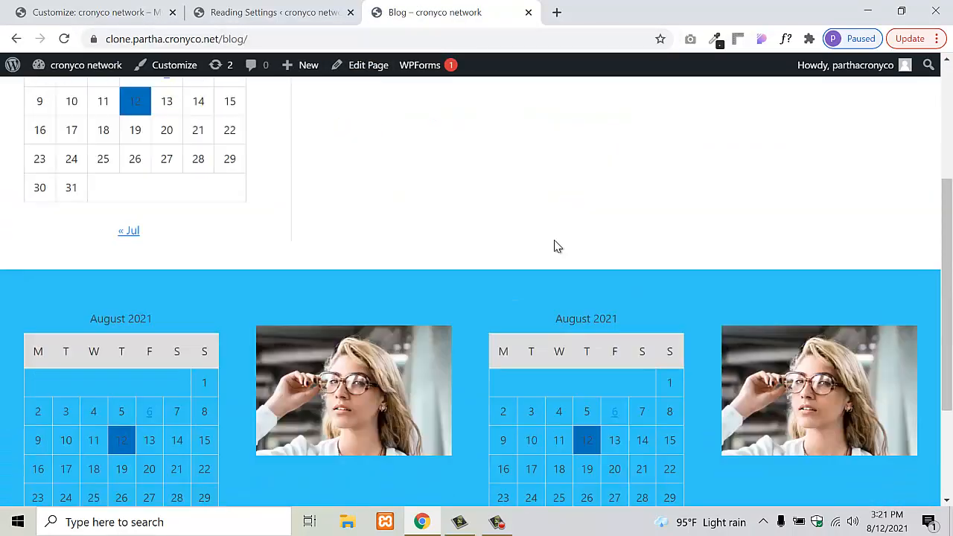
pyautogui.click(279, 9)
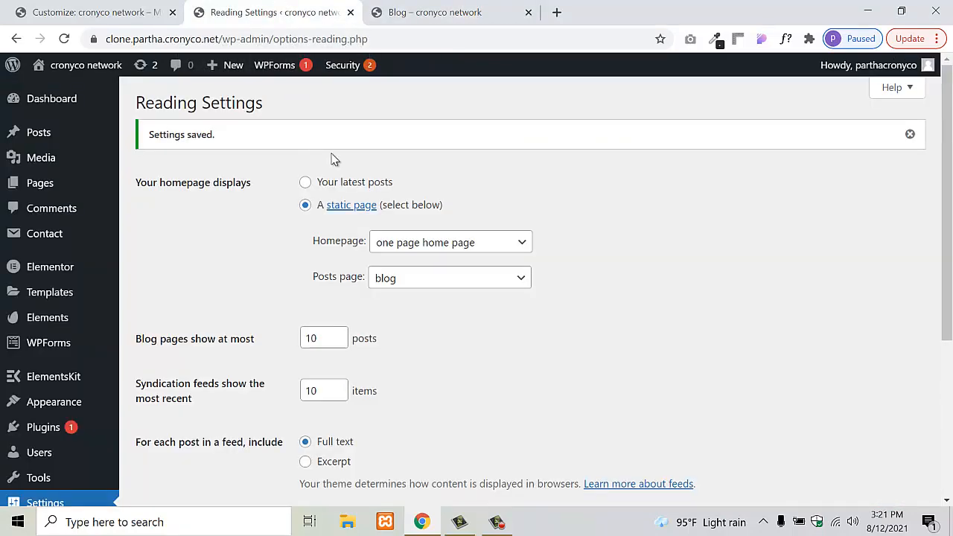
pyautogui.scroll(-4, 489, 312)
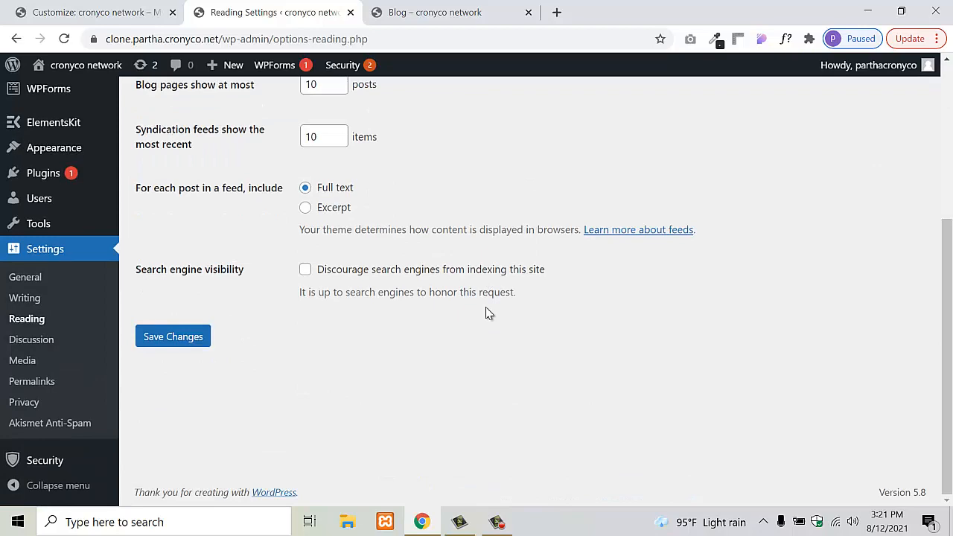
pyautogui.click(206, 343)
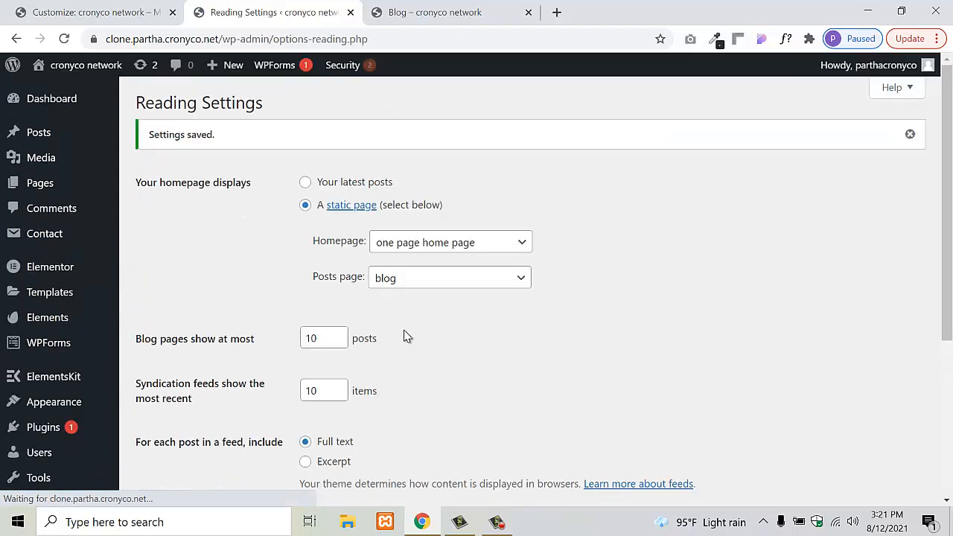
# - Reload the live blog page and try the ABOUT and SERVICE links in its header navigation
pyautogui.click(421, 8)
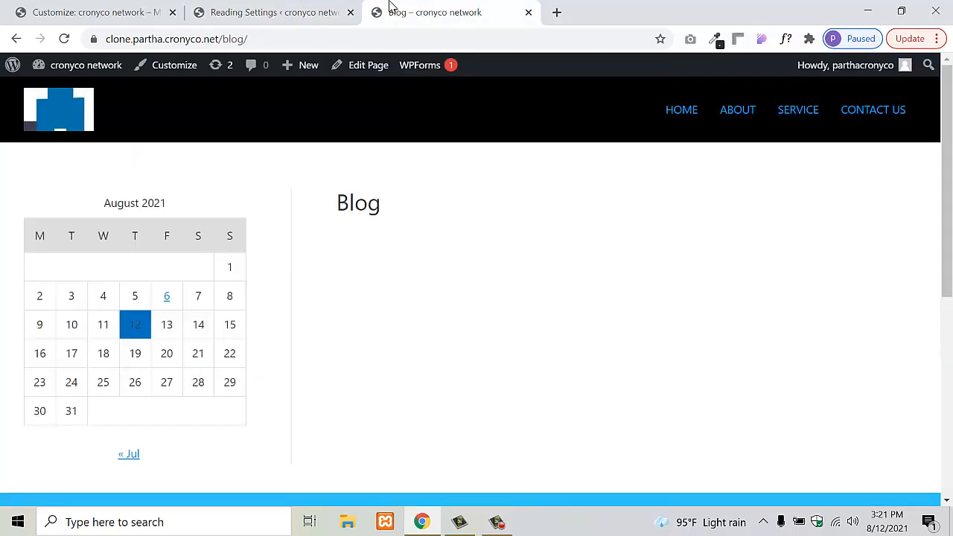
pyautogui.click(65, 38)
pyautogui.click(737, 114)
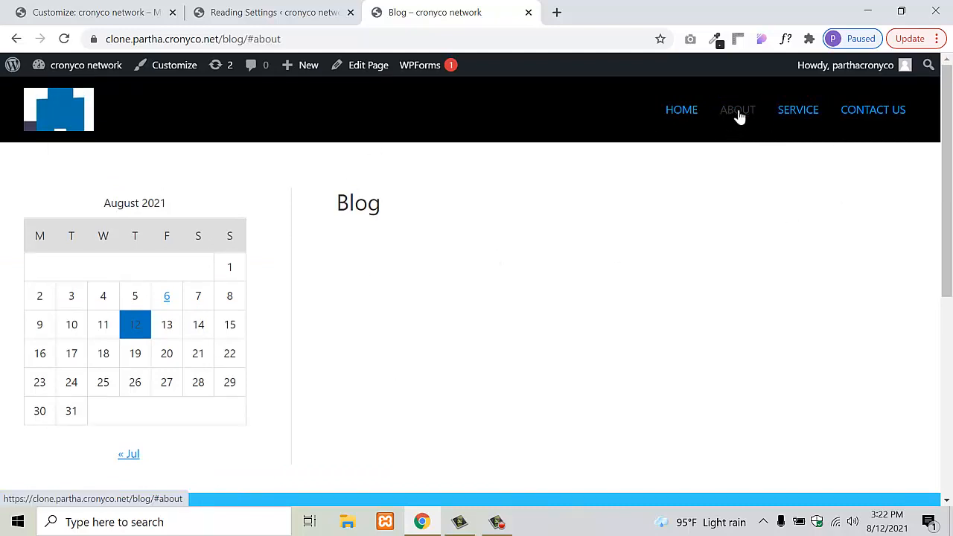
pyautogui.click(791, 111)
# - Look over the pages available as Homepage in the dashboard's Reading settings, keeping the current selection
pyautogui.click(252, 11)
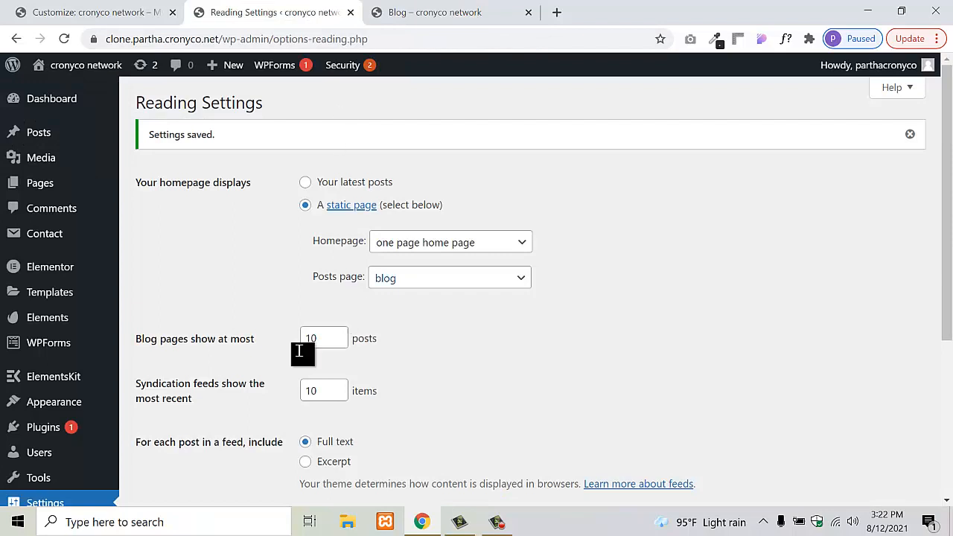
pyautogui.scroll(-1, 481, 262)
pyautogui.click(439, 171)
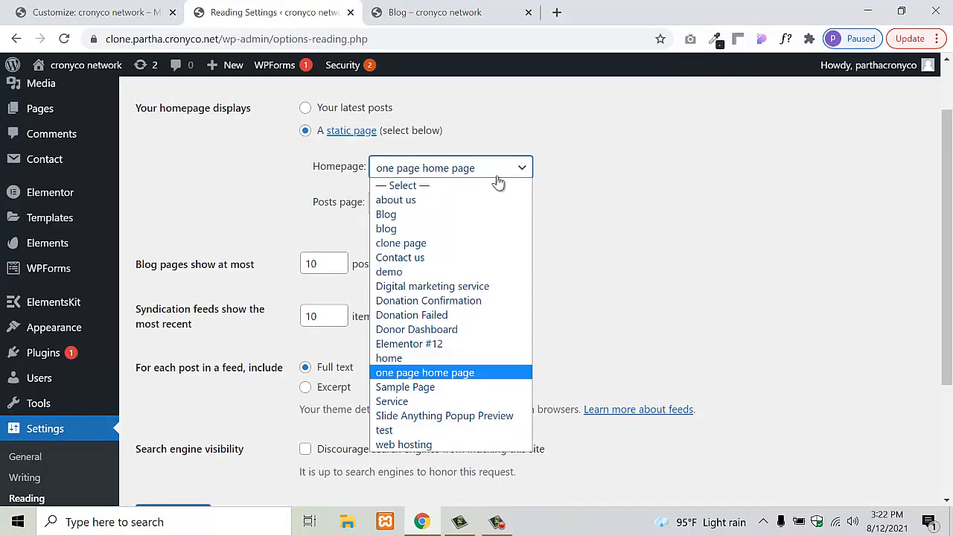
pyautogui.click(642, 201)
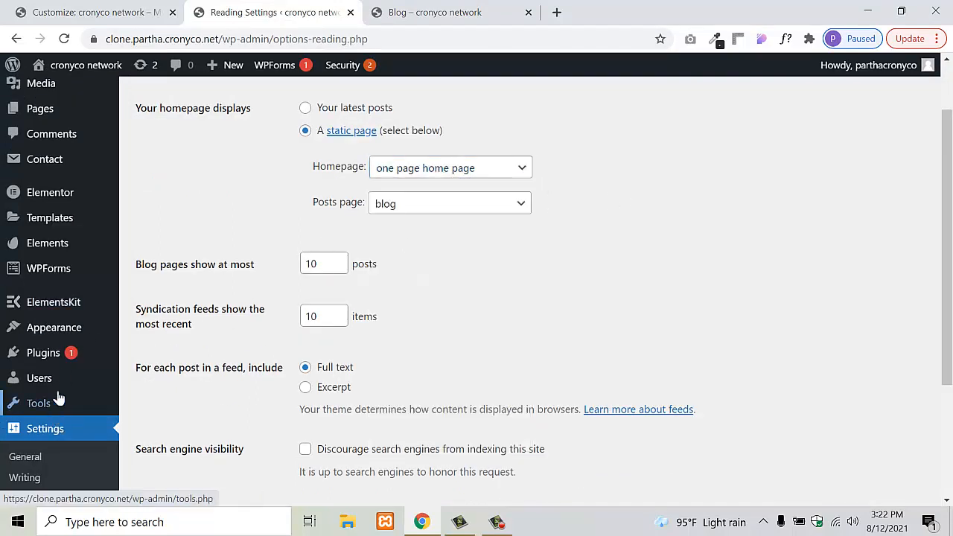
# - Open the dashboard's Menus page and load the main_manu menu for editing
pyautogui.moveTo(49, 357)
pyautogui.moveTo(53, 332)
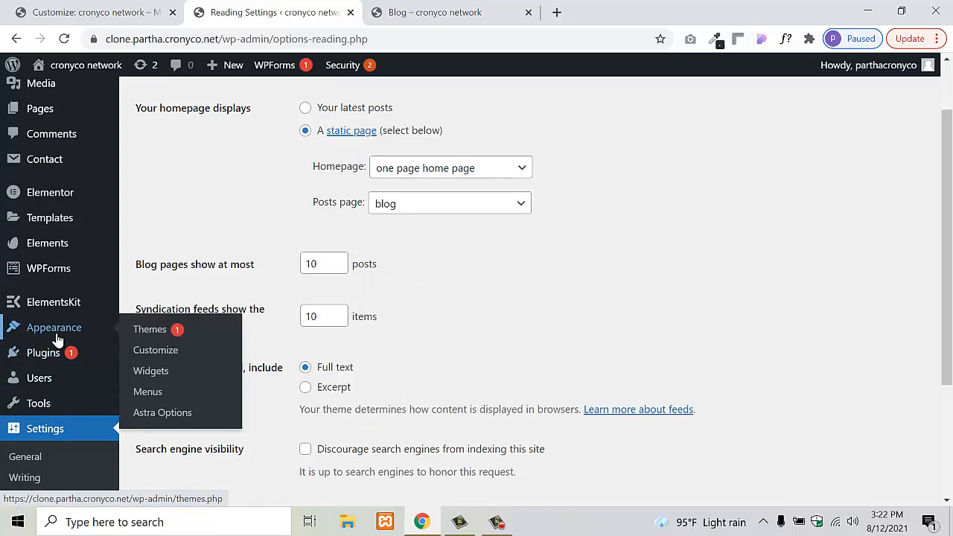
pyautogui.click(155, 398)
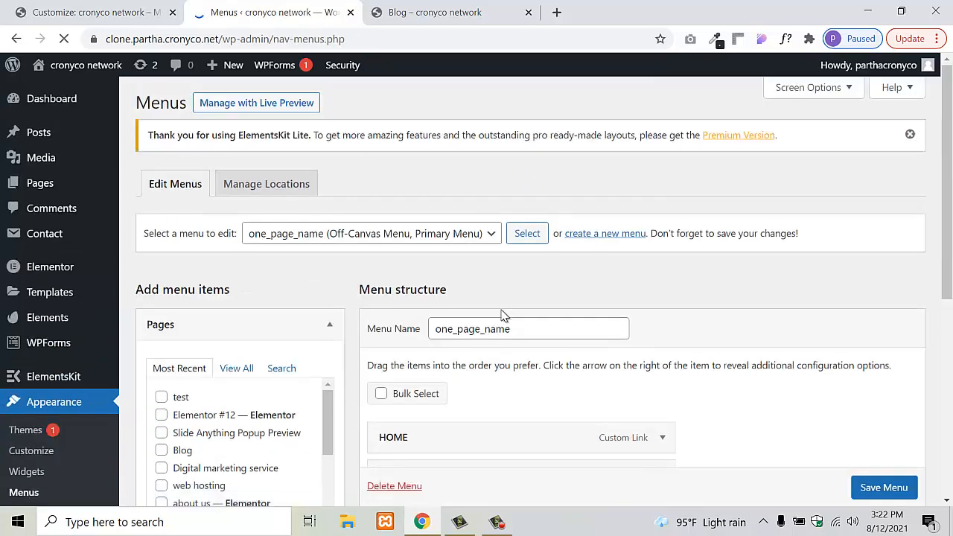
pyautogui.scroll(-4, 499, 317)
pyautogui.scroll(3, 498, 323)
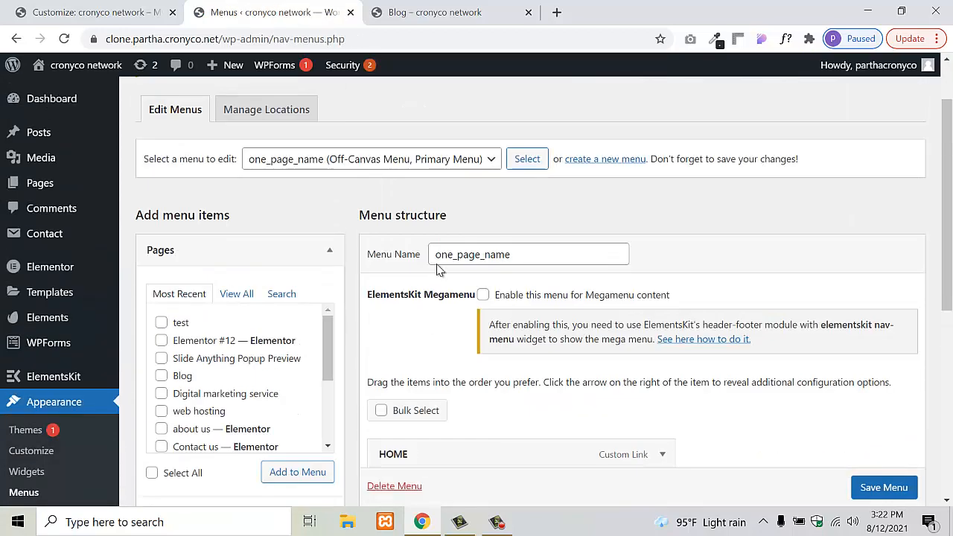
pyautogui.click(478, 162)
pyautogui.click(417, 178)
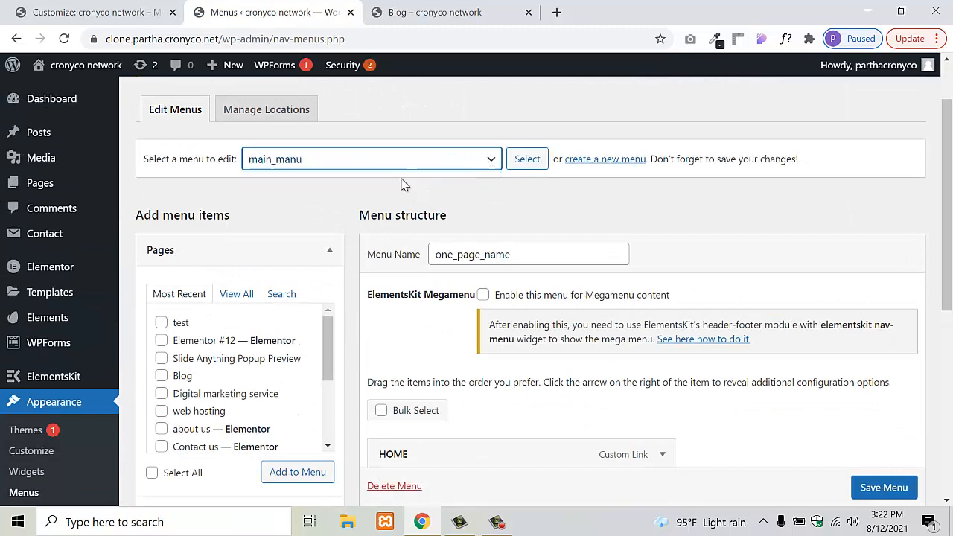
pyautogui.click(526, 158)
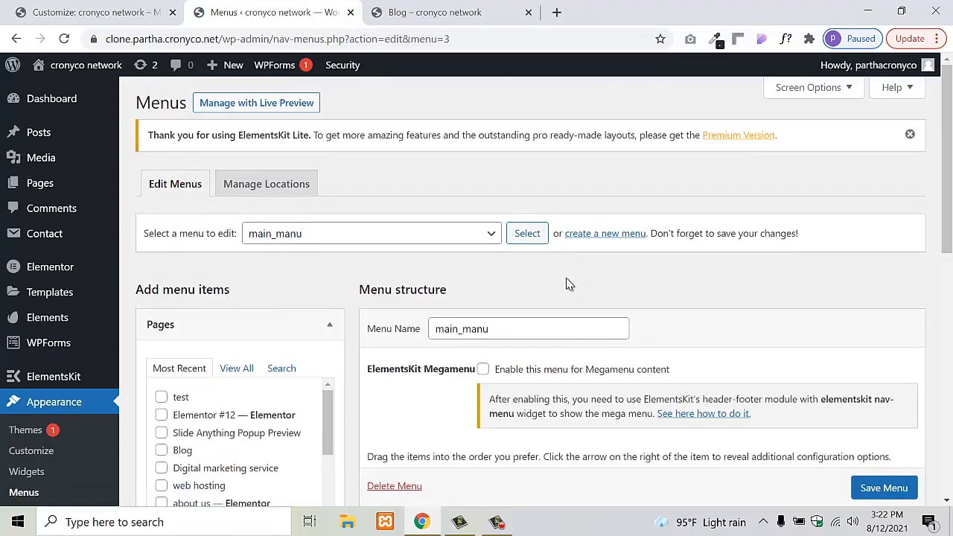
# - Add the one page home page, the blog posts page and the about us page to main_manu
pyautogui.scroll(-2, 521, 313)
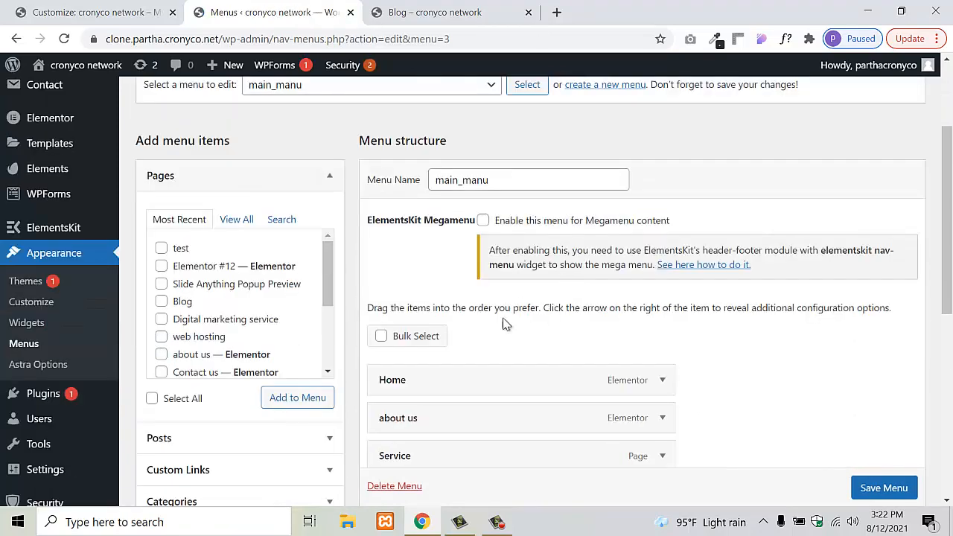
pyautogui.click(237, 220)
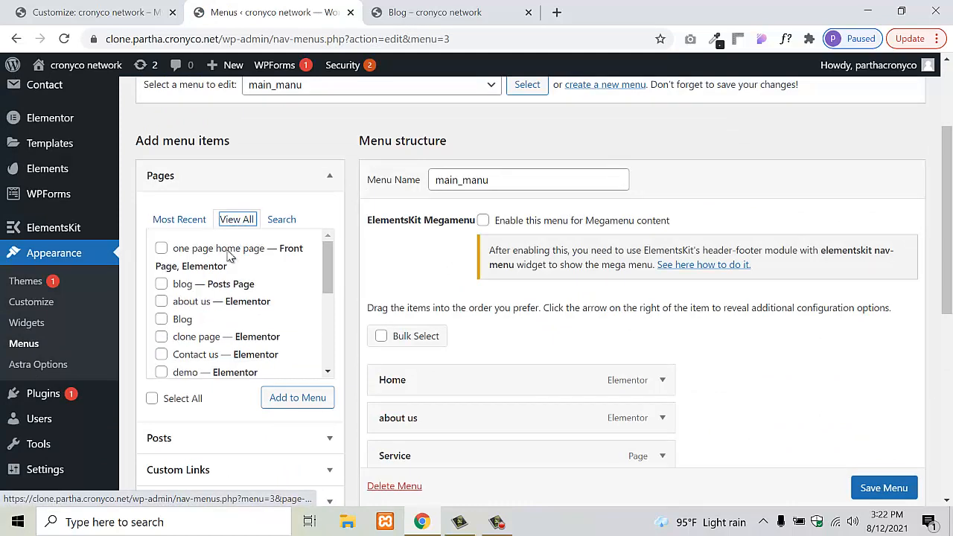
pyautogui.click(188, 285)
pyautogui.click(206, 305)
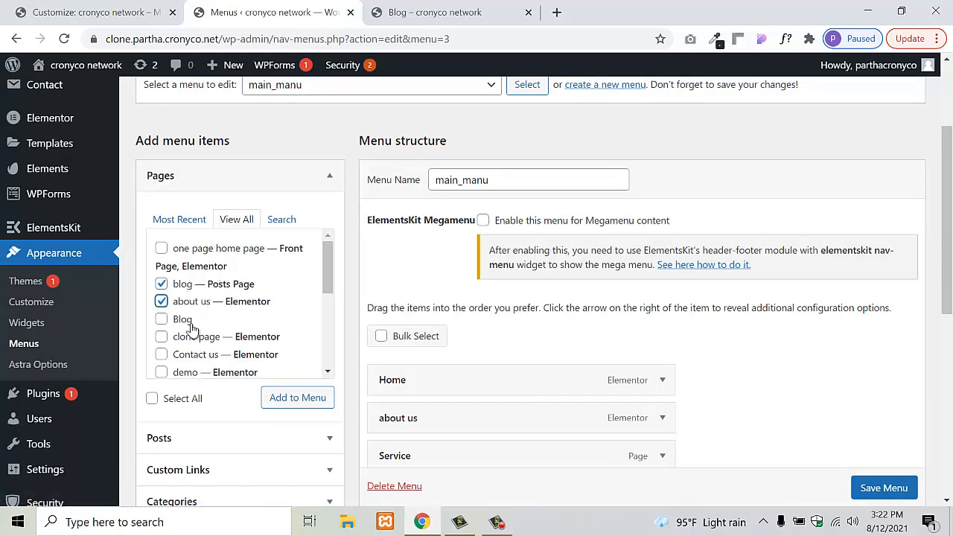
pyautogui.scroll(-5, 213, 348)
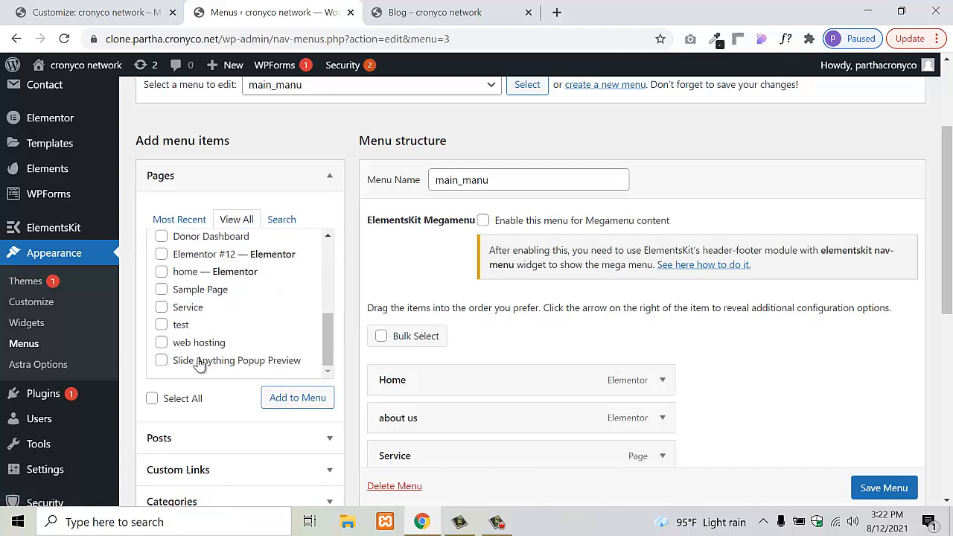
pyautogui.scroll(5, 200, 365)
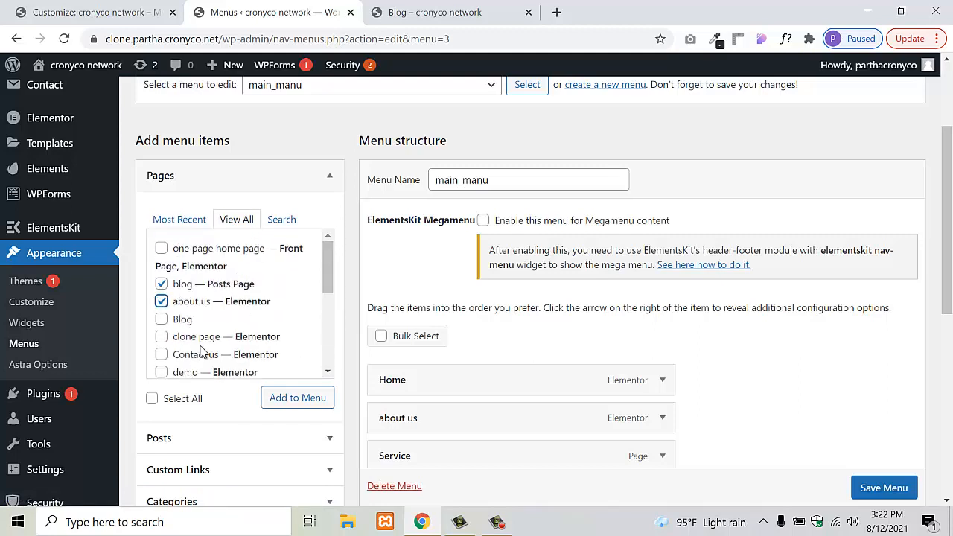
pyautogui.click(219, 257)
pyautogui.click(287, 406)
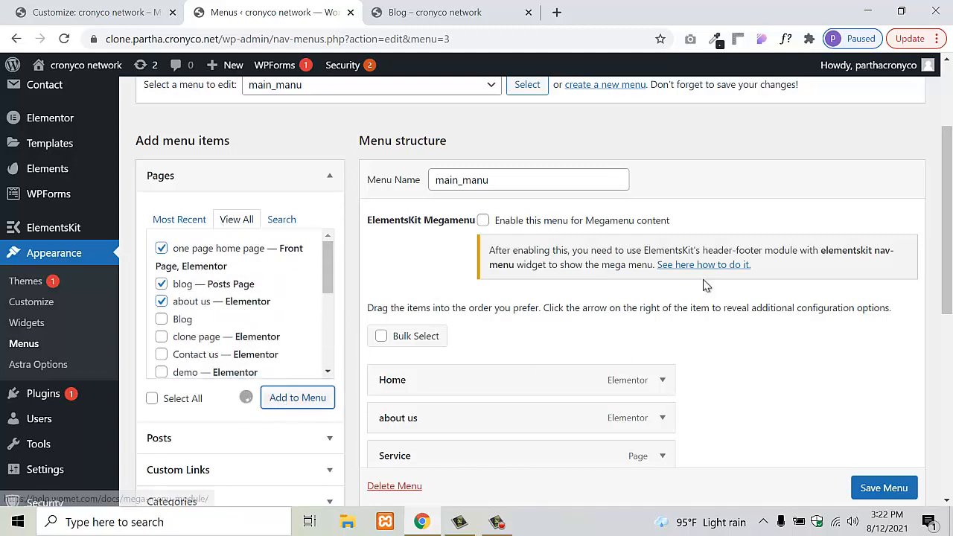
# - Remove the old Home item and the duplicate about us item below it from the menu structure
pyautogui.scroll(-4, 521, 342)
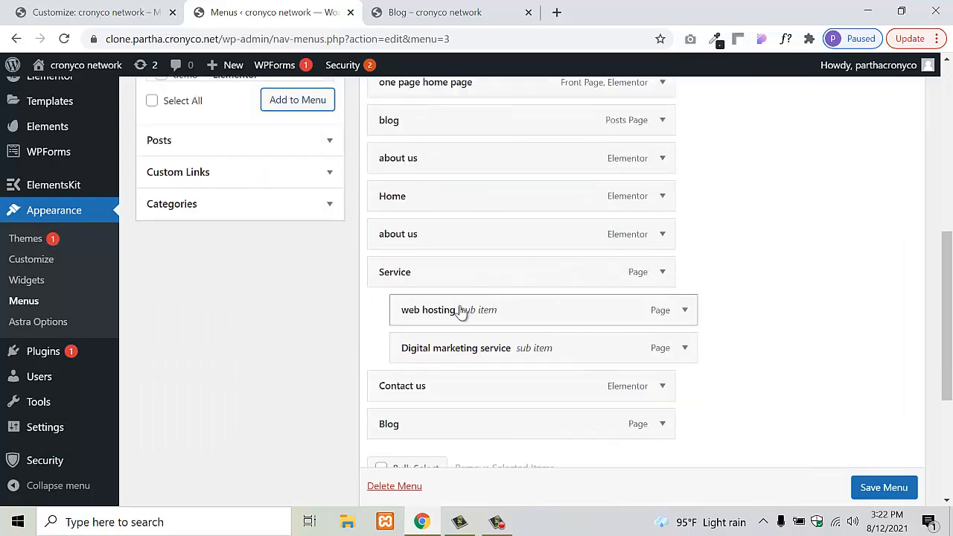
pyautogui.scroll(-2, 577, 298)
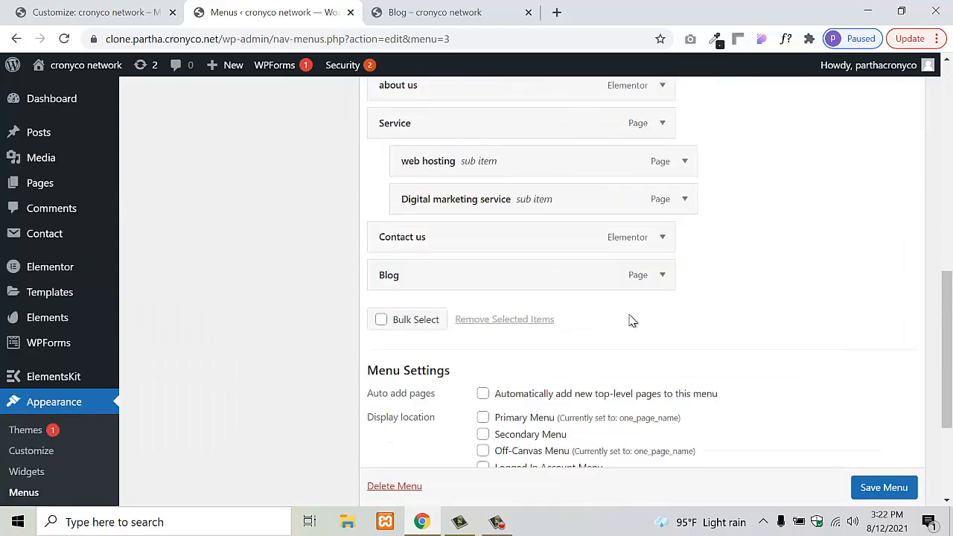
pyautogui.scroll(3, 599, 269)
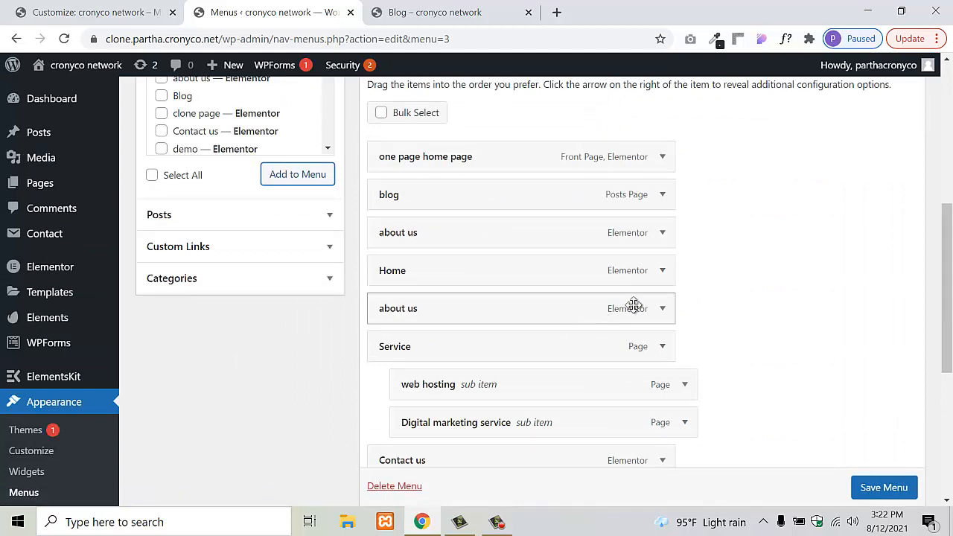
pyautogui.click(663, 272)
pyautogui.scroll(-2, 547, 287)
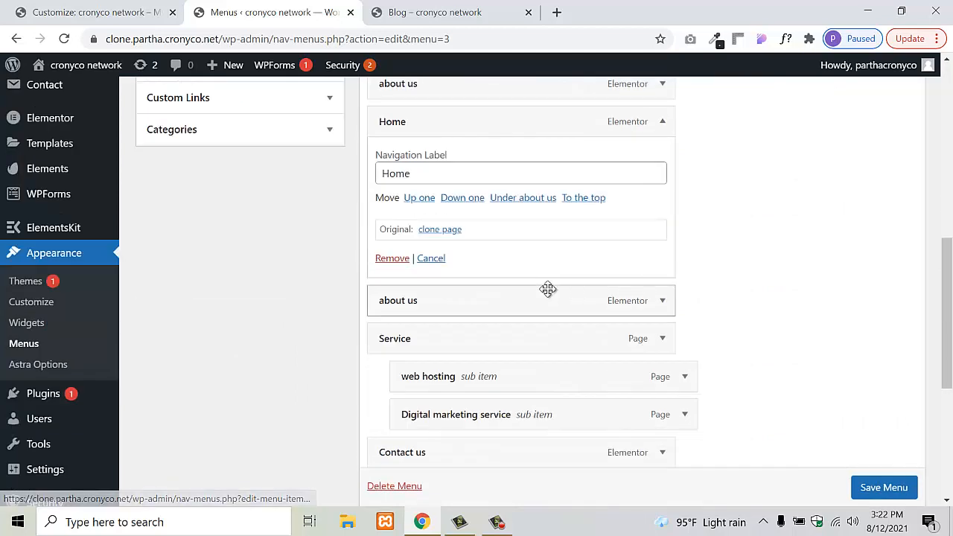
pyautogui.click(399, 258)
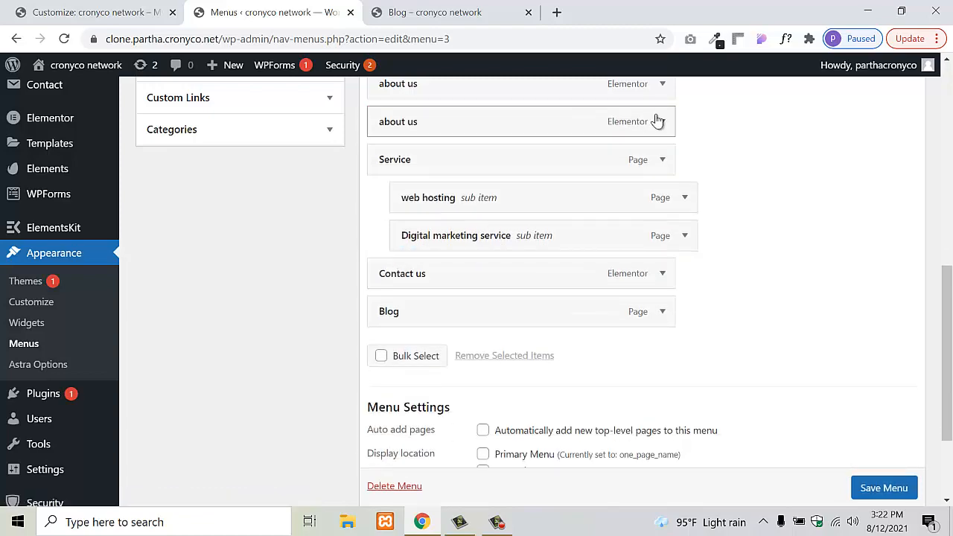
pyautogui.click(662, 122)
pyautogui.click(401, 258)
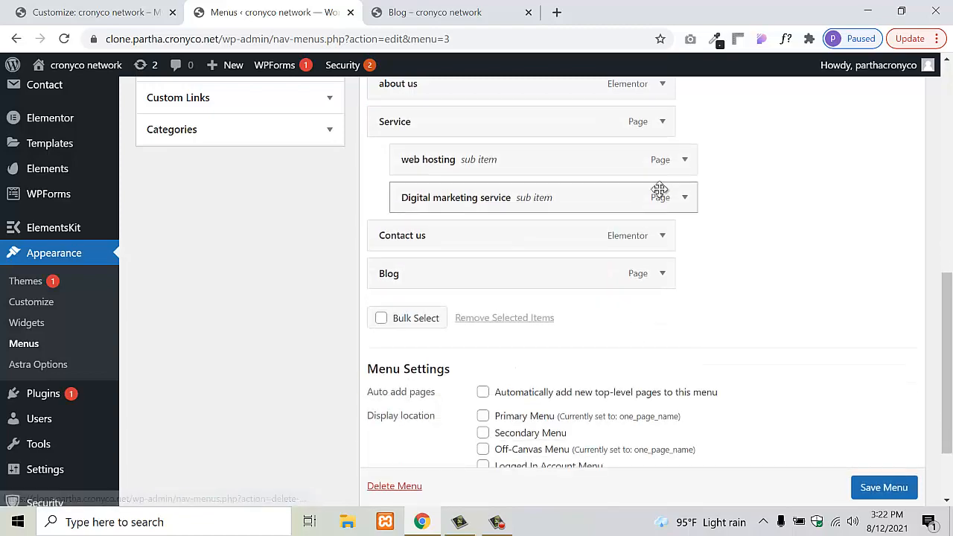
# - Remove the Service, web hosting and Digital marketing service items from the menu structure
pyautogui.click(662, 123)
pyautogui.click(393, 258)
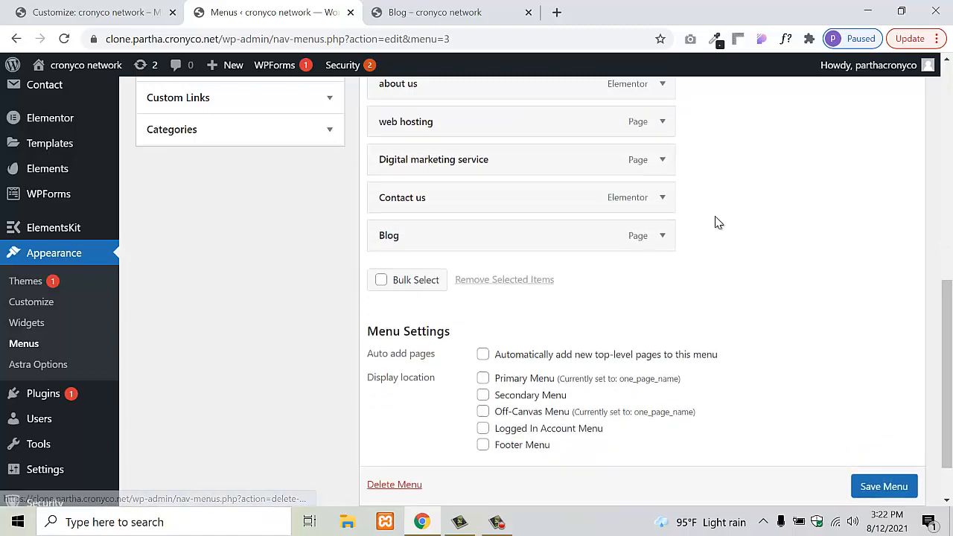
pyautogui.click(662, 123)
pyautogui.click(393, 258)
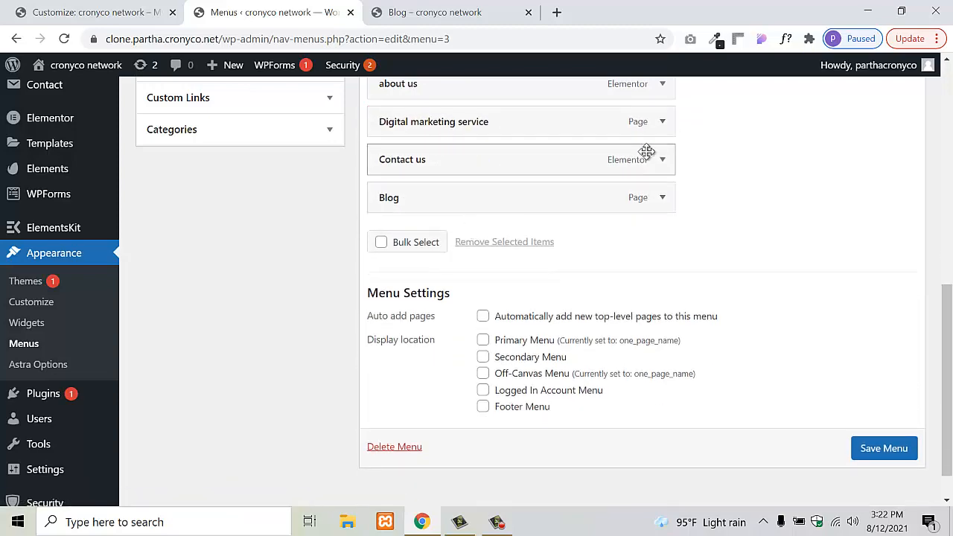
pyautogui.click(662, 134)
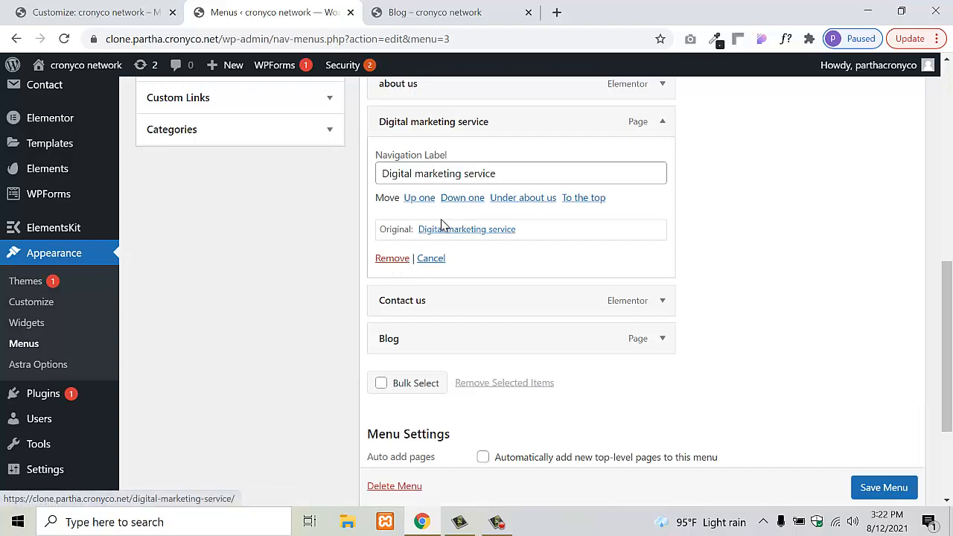
pyautogui.click(388, 260)
# - Remove the Contact us item and the old capitalised Blog page item from the menu structure
pyautogui.click(663, 125)
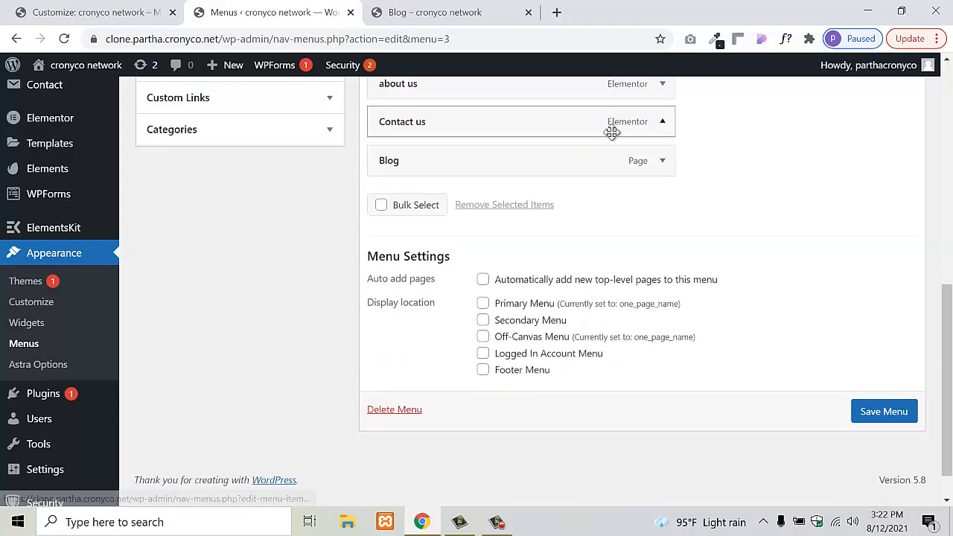
pyautogui.click(392, 259)
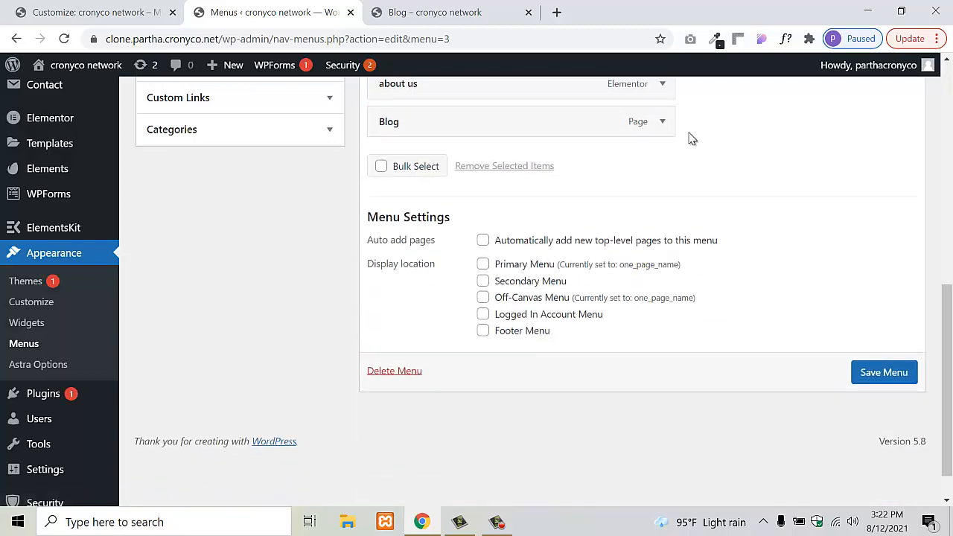
pyautogui.click(662, 123)
pyautogui.click(391, 260)
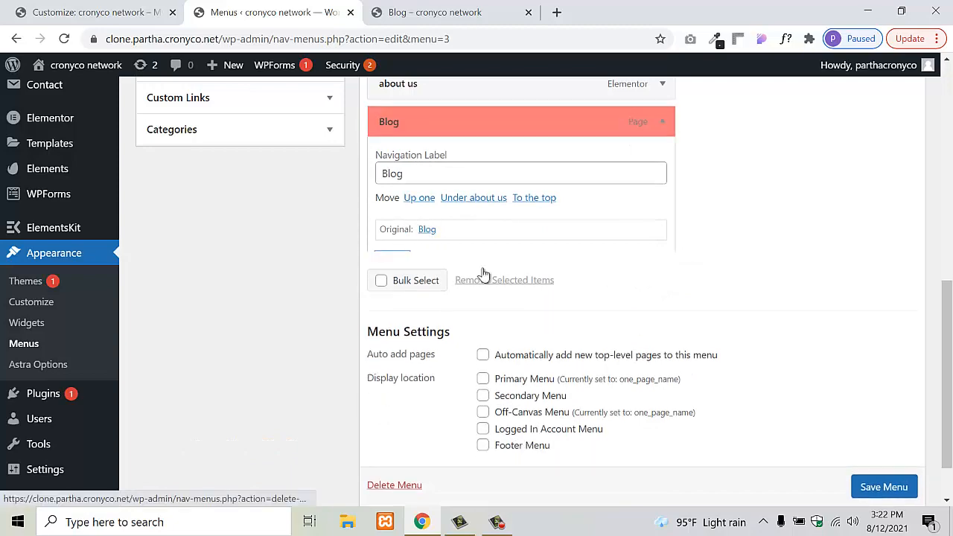
# - Assign main_manu to the Primary Menu display location and save the menu
pyautogui.scroll(2, 690, 430)
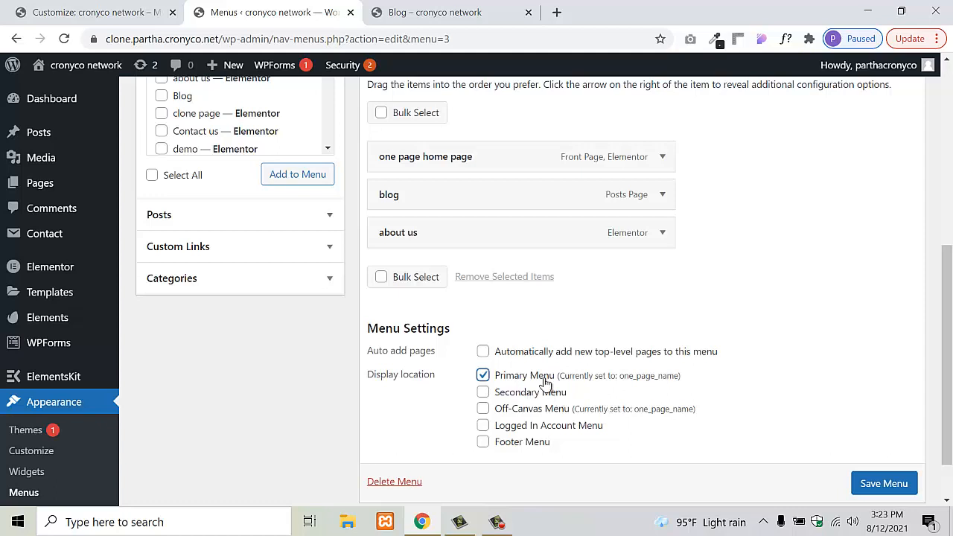
pyautogui.scroll(-1, 868, 481)
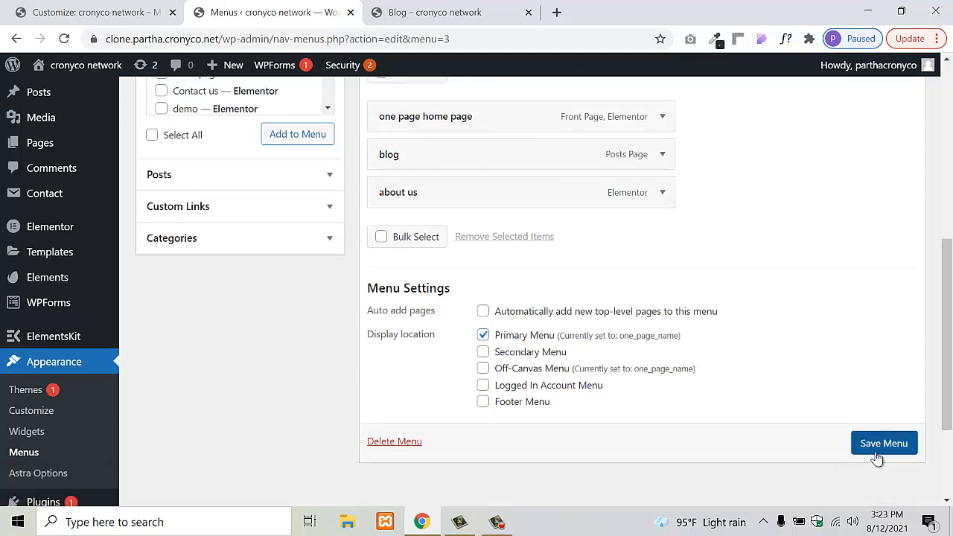
pyautogui.click(878, 456)
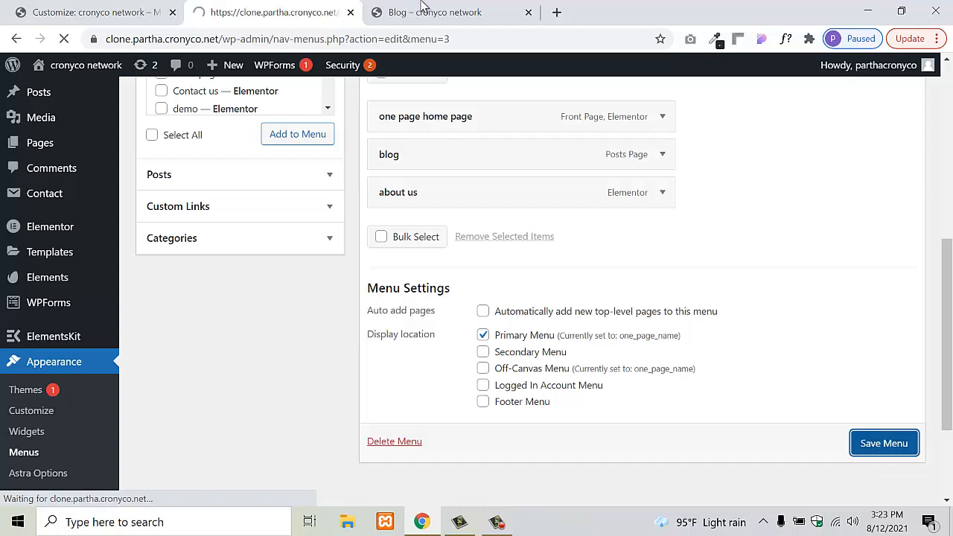
# - Reload the live blog page and check its posts and the new header menu
pyautogui.click(419, 9)
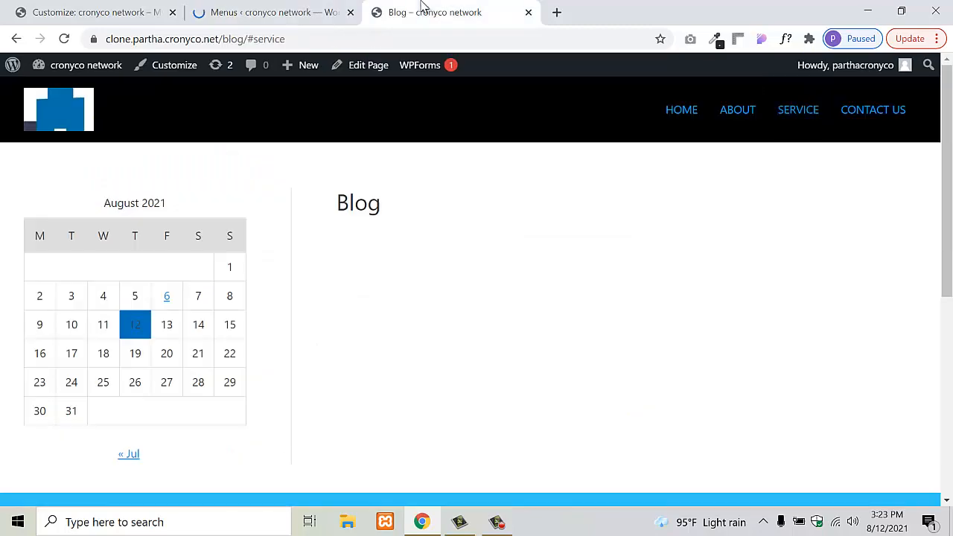
pyautogui.click(64, 39)
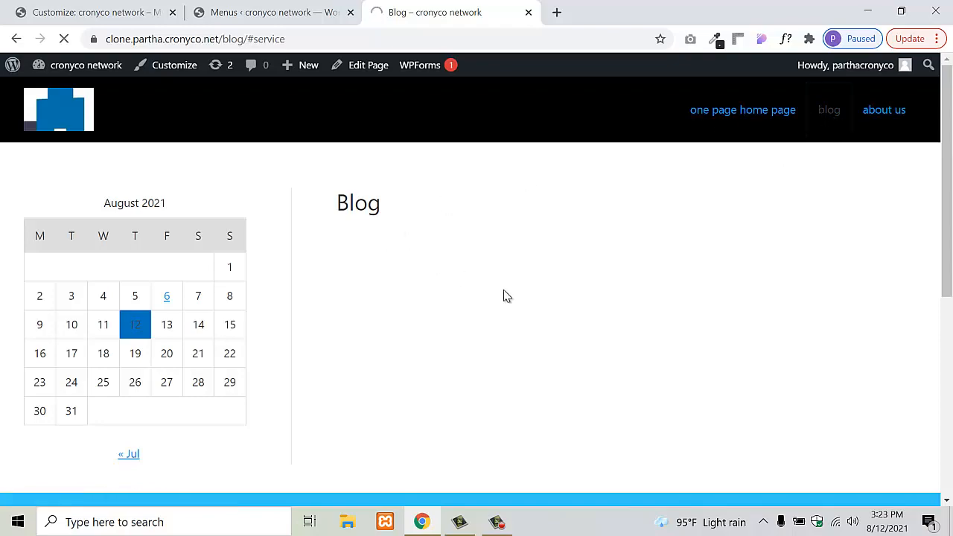
pyautogui.scroll(-18, 483, 308)
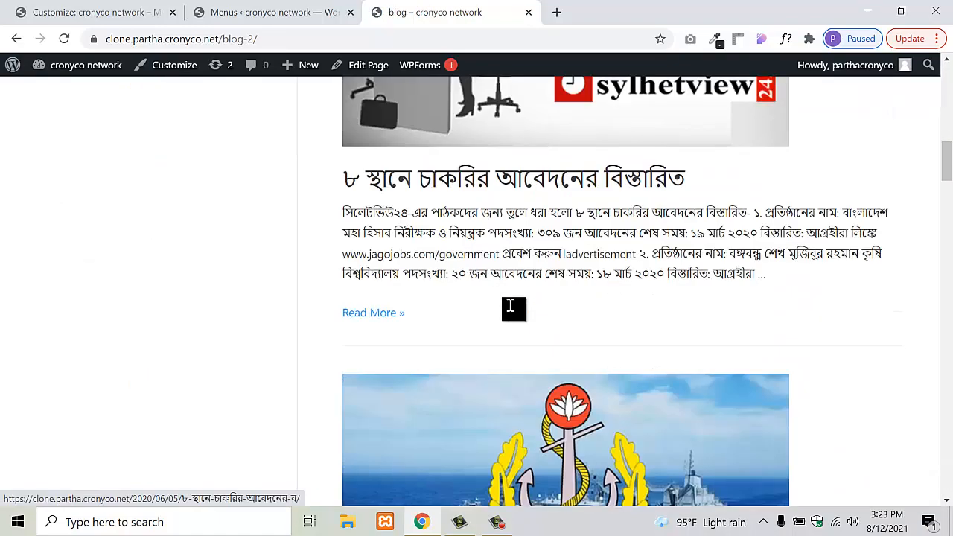
pyautogui.scroll(14, 511, 313)
pyautogui.scroll(5, 510, 313)
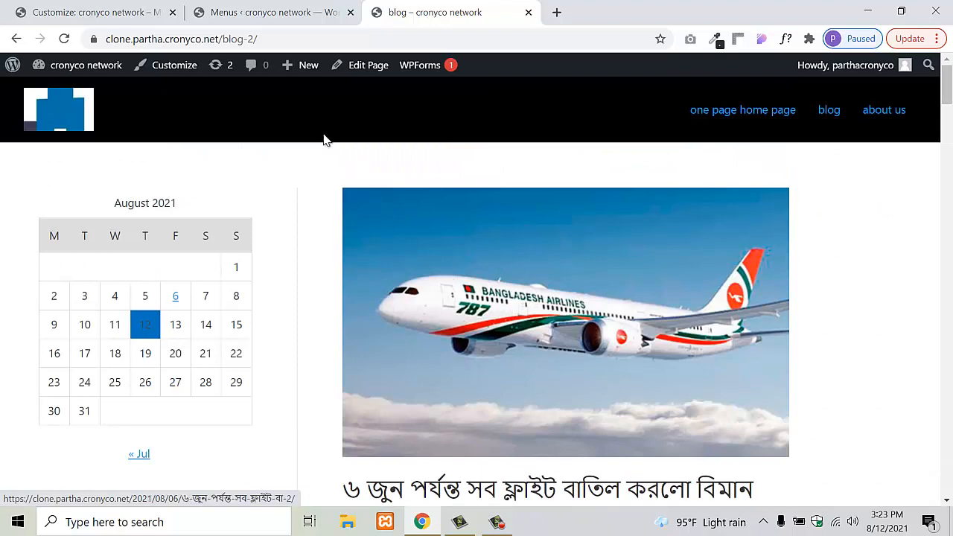
pyautogui.moveTo(102, 69)
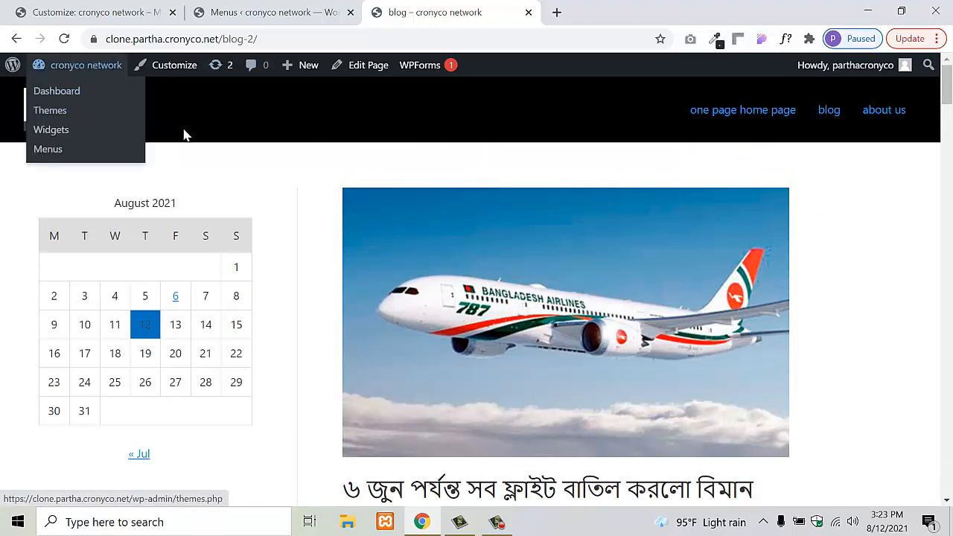
# - Open the site's front end in a new tab from the Menus screen and review the homepage
pyautogui.click(192, 23)
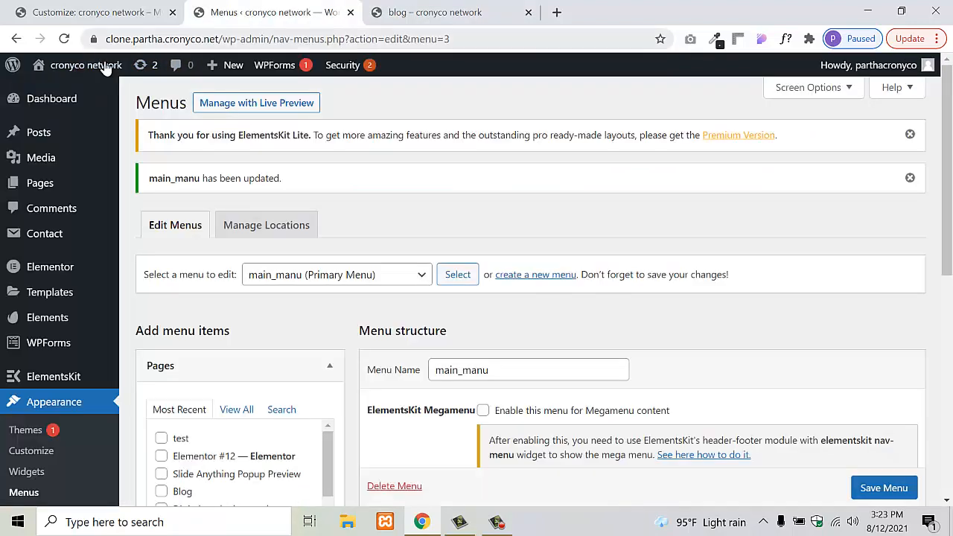
pyautogui.moveTo(47, 67)
pyautogui.rightClick(73, 95)
pyautogui.click(74, 102)
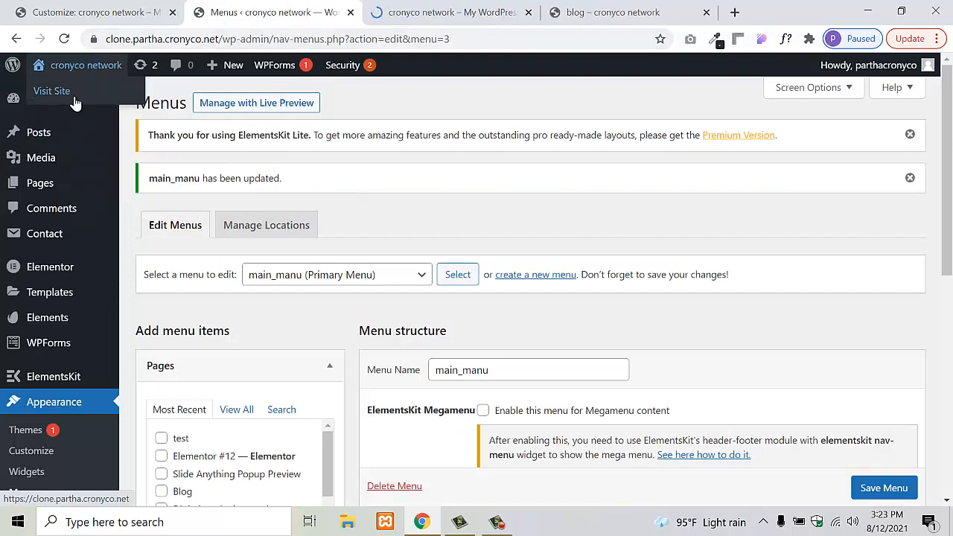
pyautogui.click(430, 23)
pyautogui.scroll(-10, 541, 335)
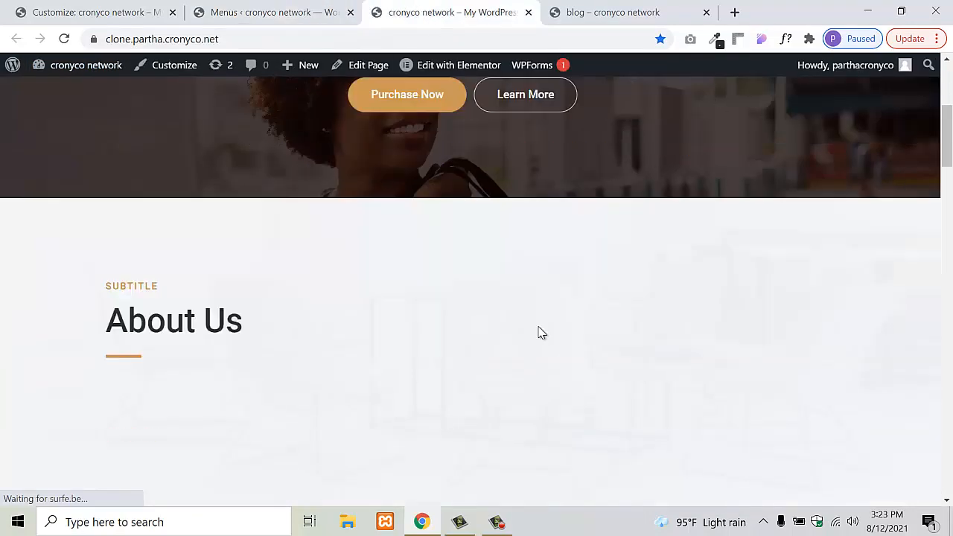
pyautogui.scroll(10, 543, 326)
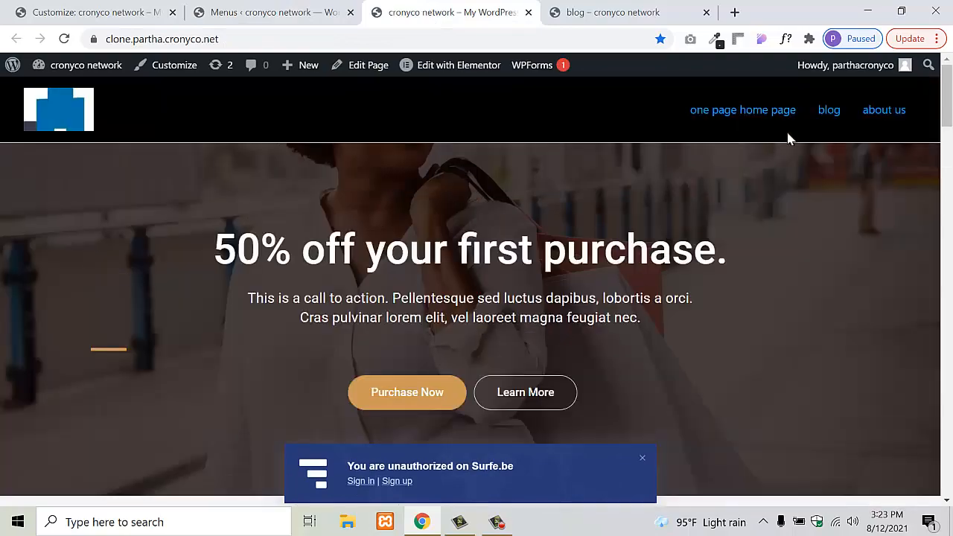
# - Follow the header menu's blog link and look through the listed posts
pyautogui.click(830, 109)
pyautogui.scroll(-15, 472, 313)
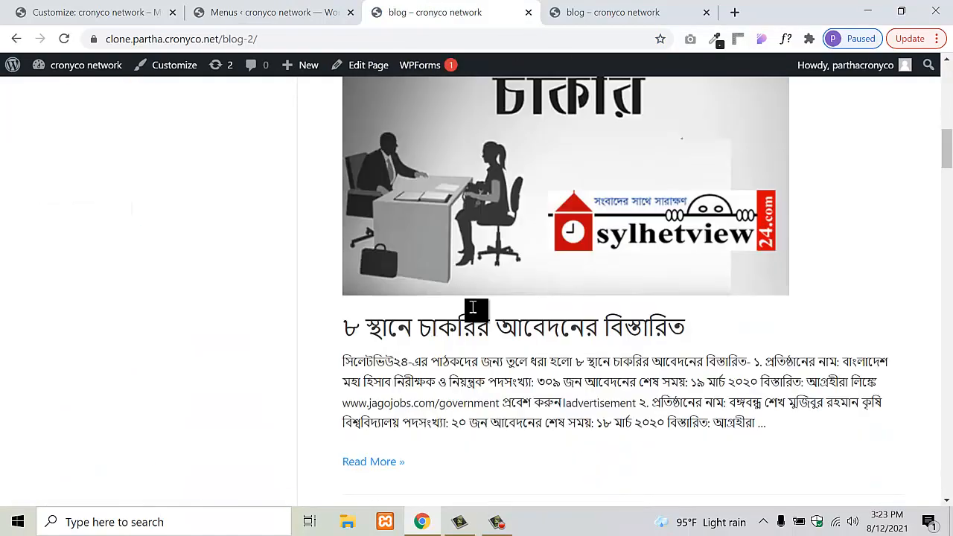
pyautogui.scroll(15, 472, 313)
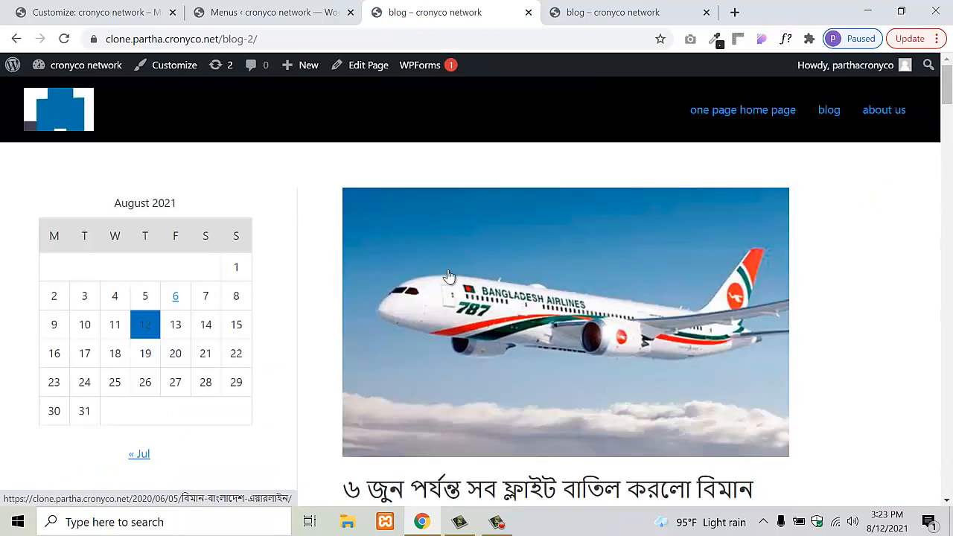
# - Open the site's Reading settings and compare the homepage and posts page choices with the Customizer's Homepage Settings
pyautogui.click(257, 11)
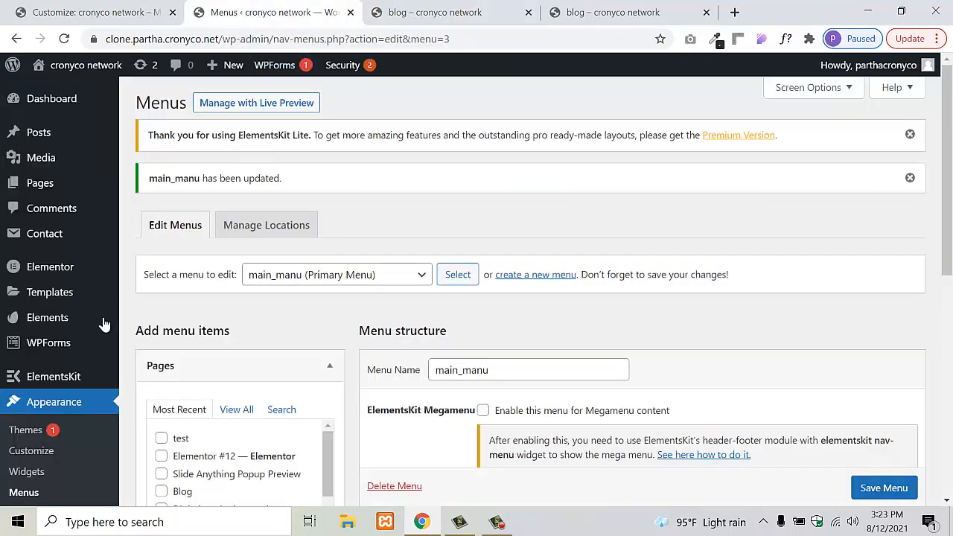
pyautogui.scroll(-5, 85, 436)
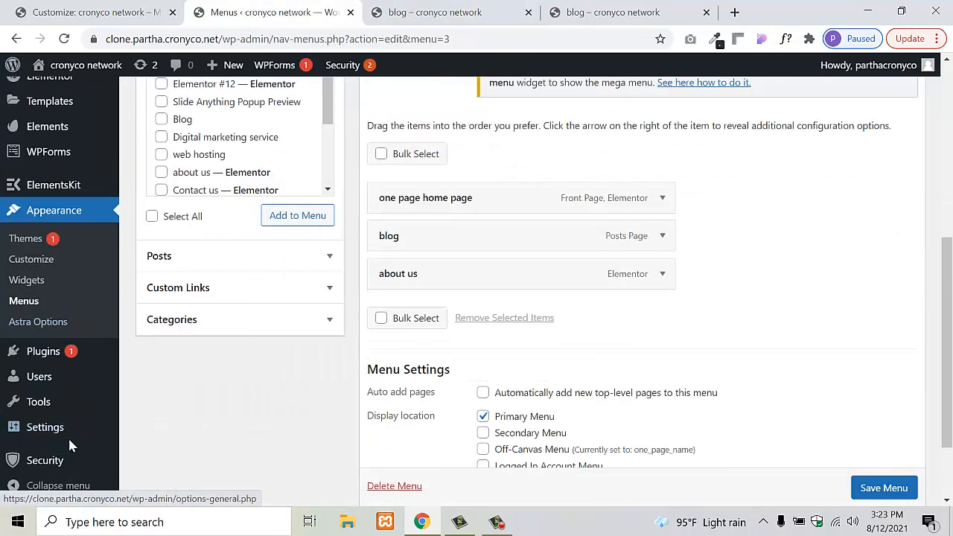
pyautogui.moveTo(84, 424)
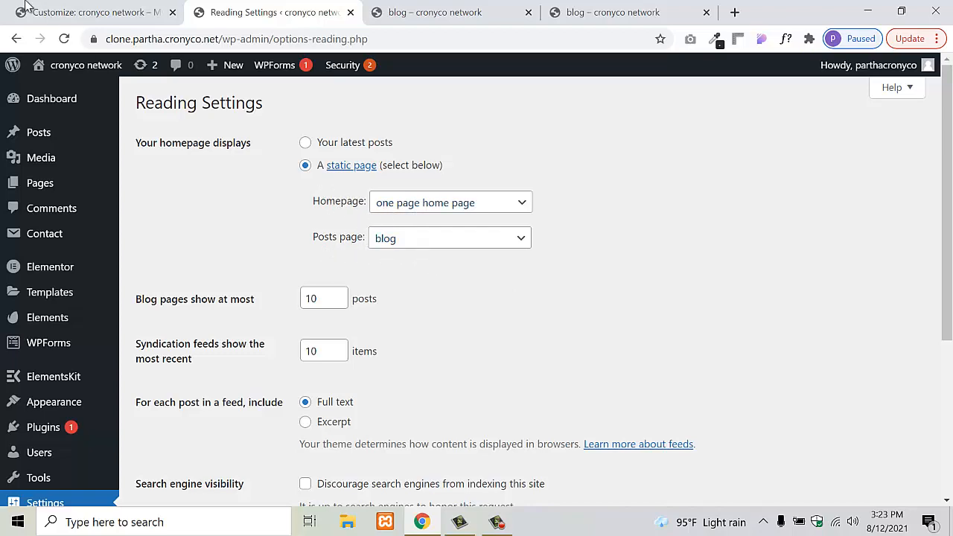
pyautogui.click(51, 6)
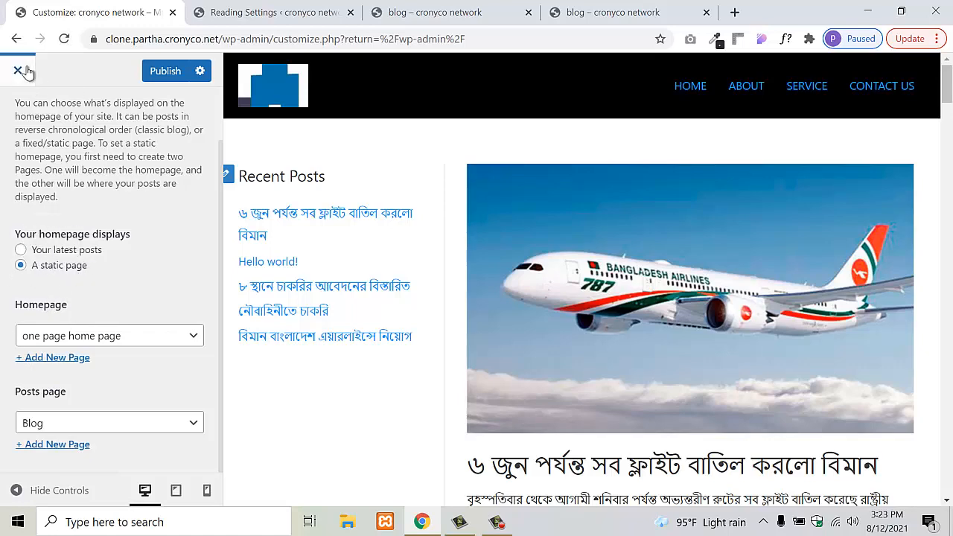
pyautogui.click(255, 11)
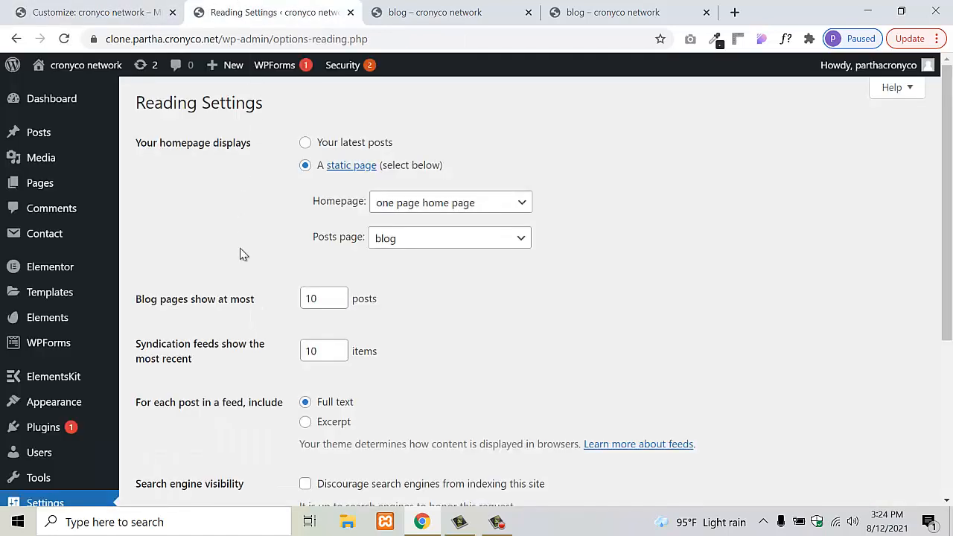
# - Set the homepage to display Your latest posts in the Reading settings and save the changes
pyautogui.click(306, 144)
pyautogui.scroll(-4, 500, 308)
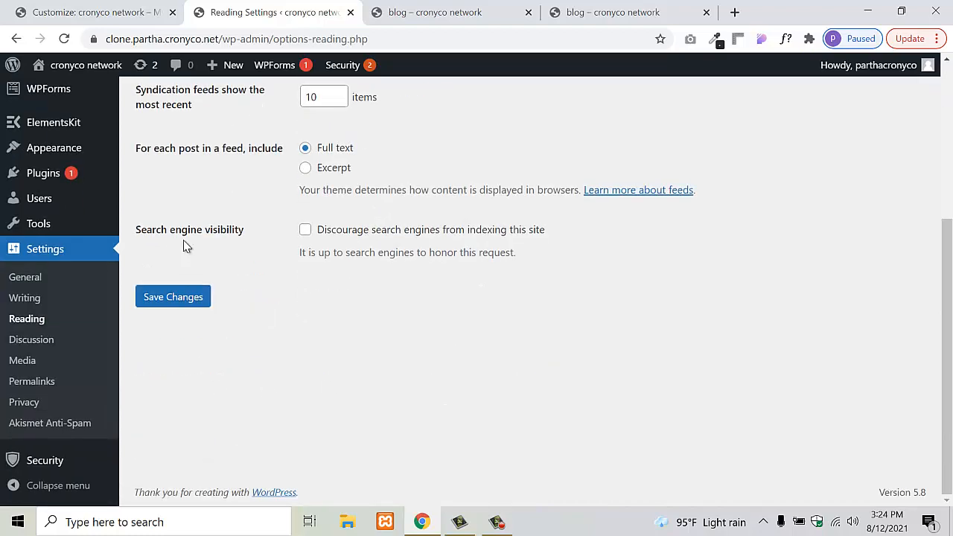
pyautogui.click(179, 299)
pyautogui.scroll(3, 373, 357)
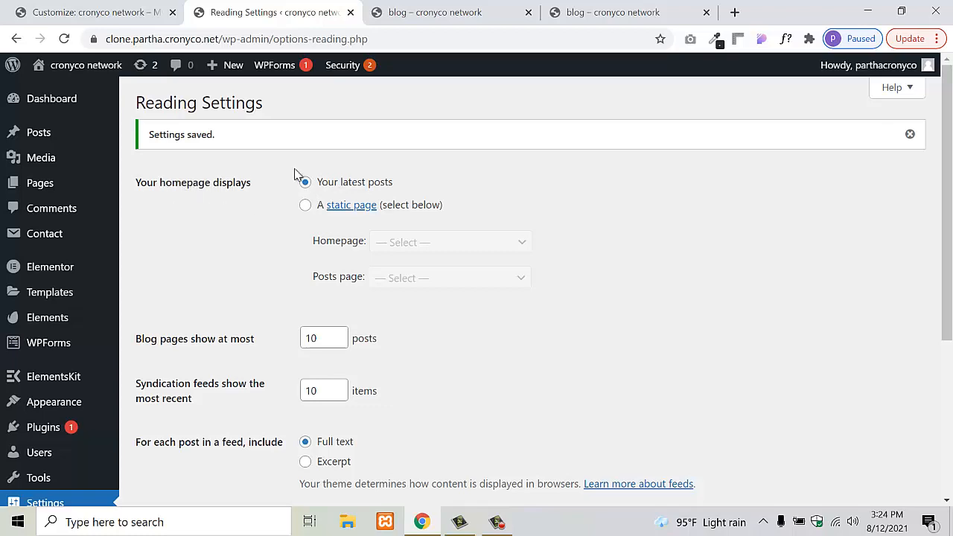
# - Load the site's root address clone.partha.cronyco.net in place of the blog-2 page and check what the homepage shows
pyautogui.click(432, 6)
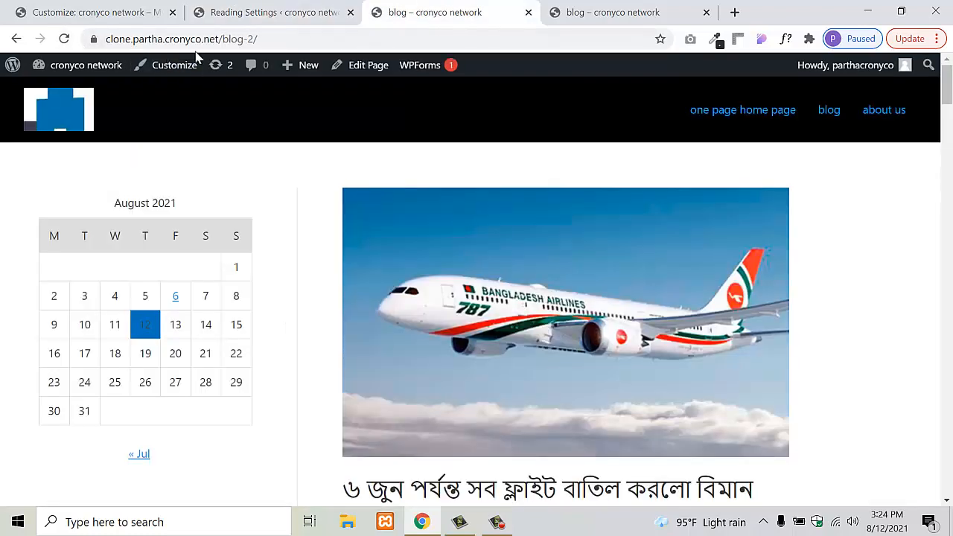
pyautogui.moveTo(230, 42); pyautogui.dragTo(319, 42)
pyautogui.press('BackSpace')
pyautogui.press('BackSpace')
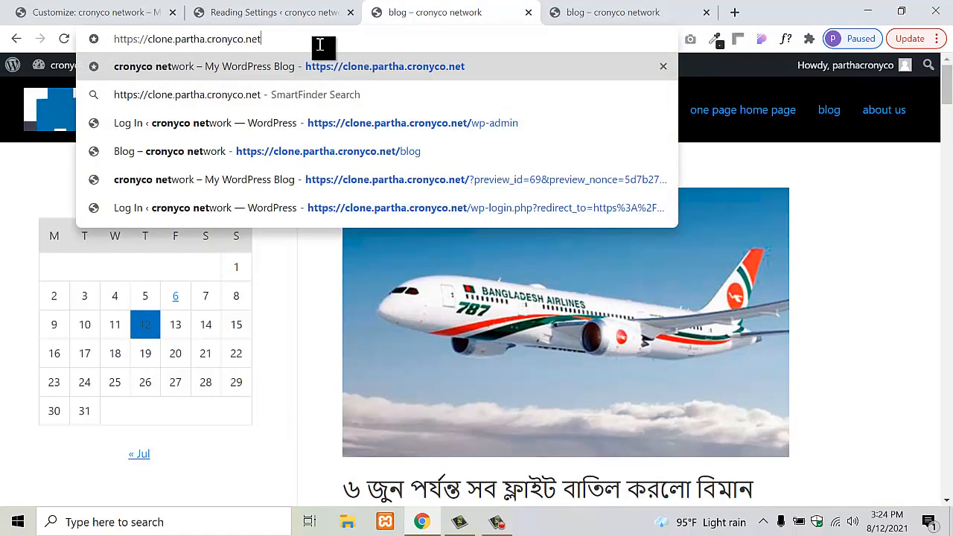
pyautogui.press('Return')
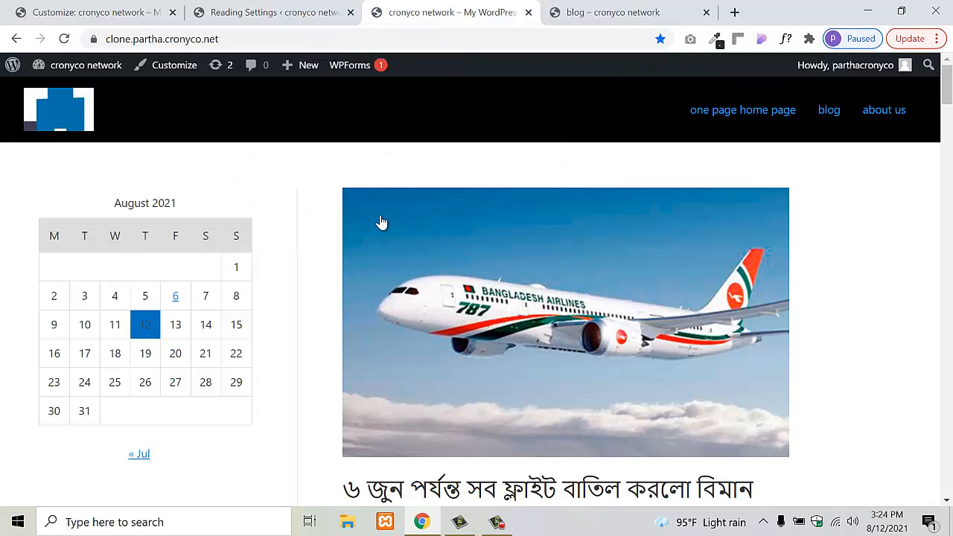
pyautogui.scroll(-5, 381, 222)
pyautogui.scroll(5, 530, 313)
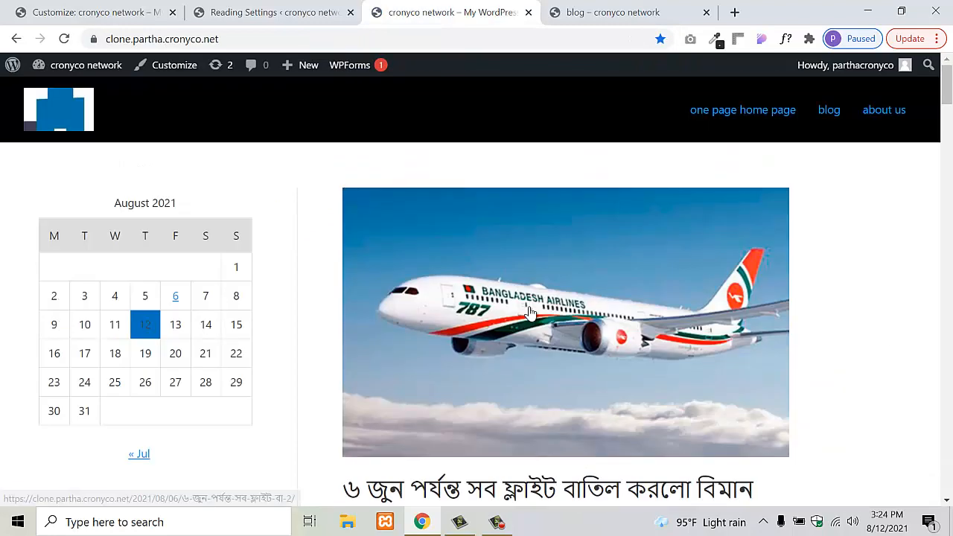
# - Open the Customizer's Additional CSS section, review the existing code and place the cursor on empty line 59 at its end
pyautogui.click(91, 11)
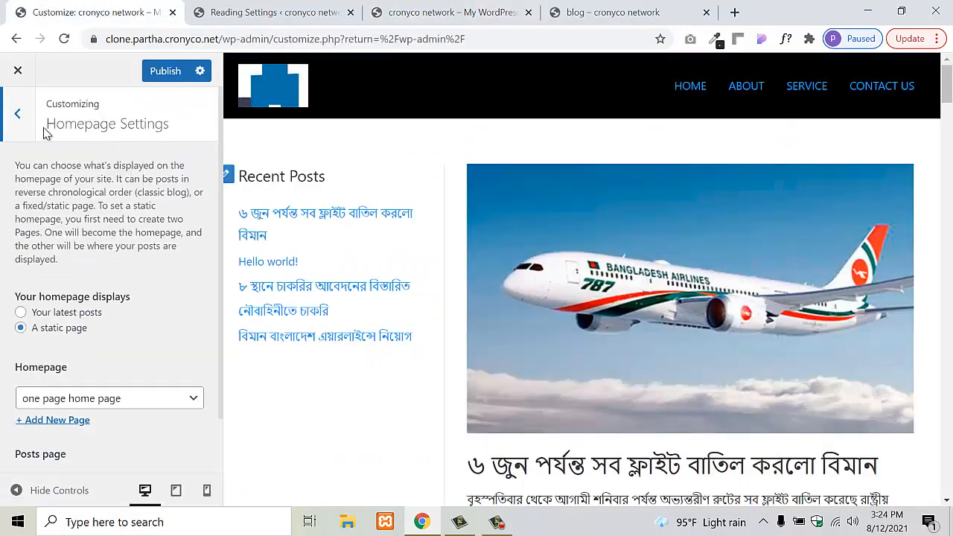
pyautogui.click(25, 118)
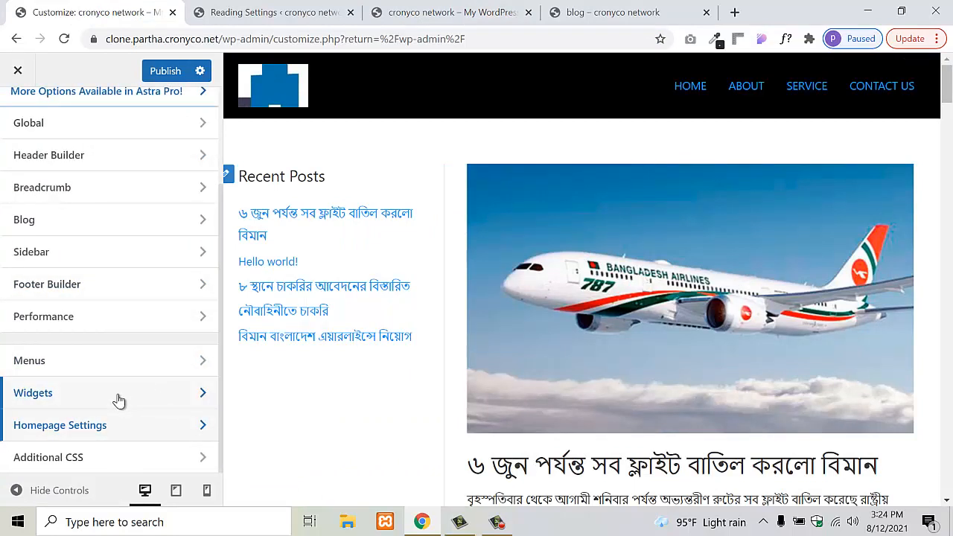
pyautogui.click(67, 460)
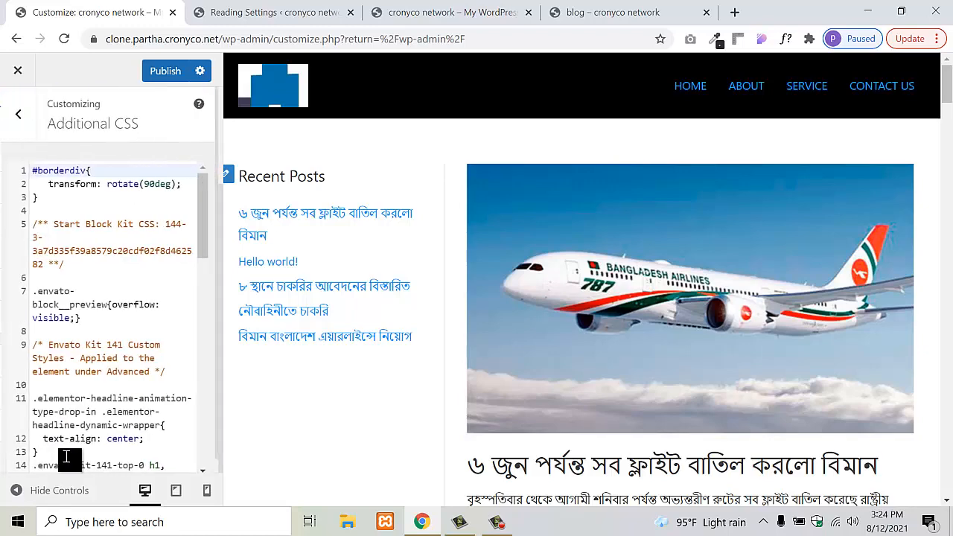
pyautogui.scroll(-10, 82, 373)
pyautogui.scroll(-2, 105, 313)
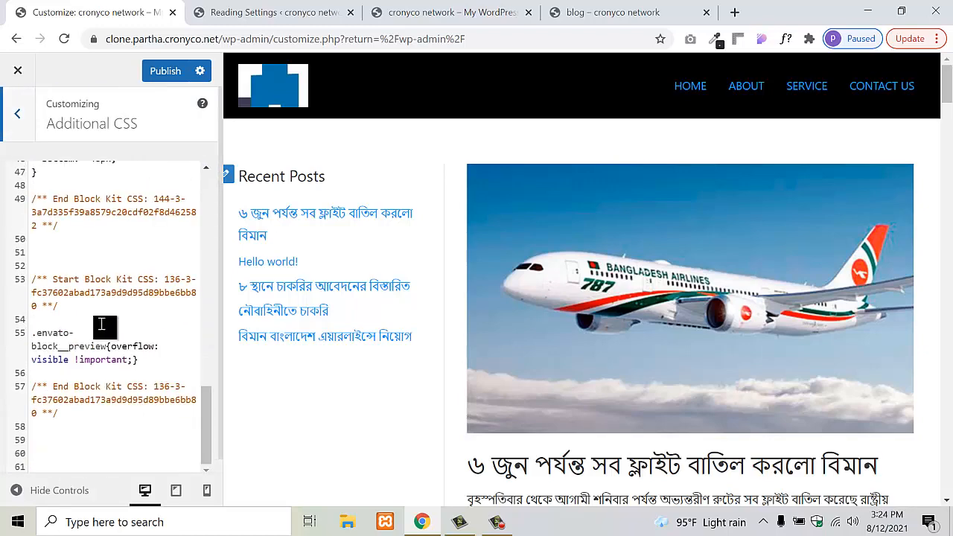
pyautogui.click(108, 419)
pyautogui.press('Down')
pyautogui.press('Down')
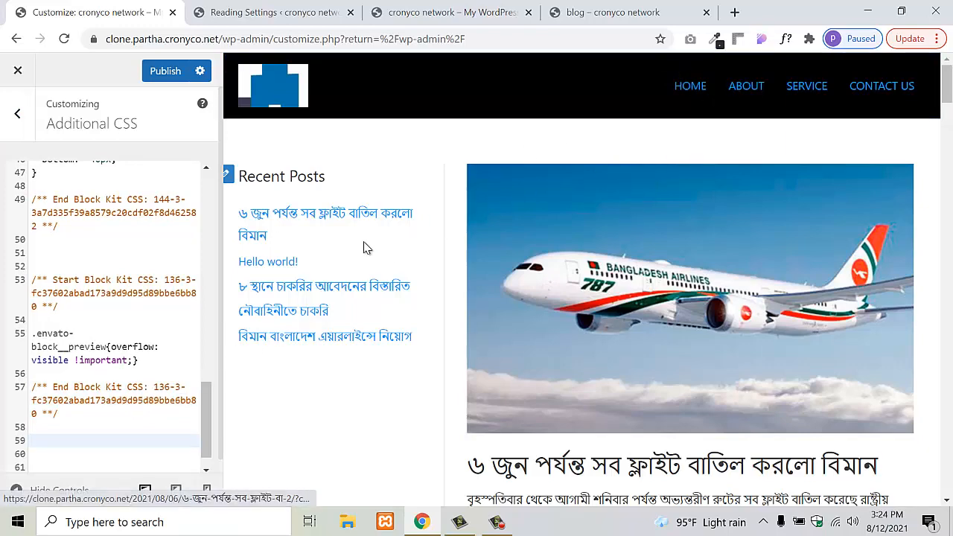
pyautogui.scroll(-2, 362, 249)
pyautogui.scroll(2, 356, 246)
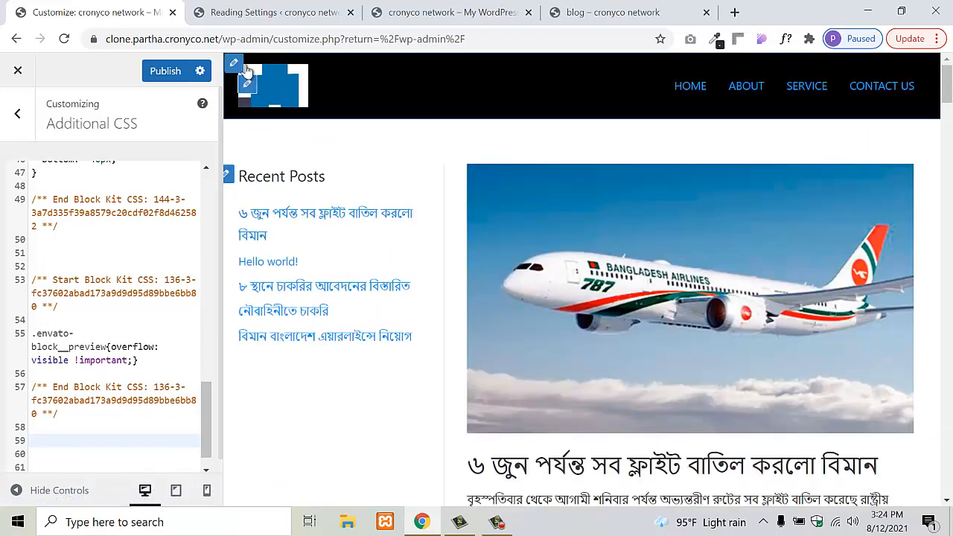
# - Inspect the live calendar's current-day cell, setting td#today's backgroun-color to red !important and the ::selection background-color to red
pyautogui.click(447, 13)
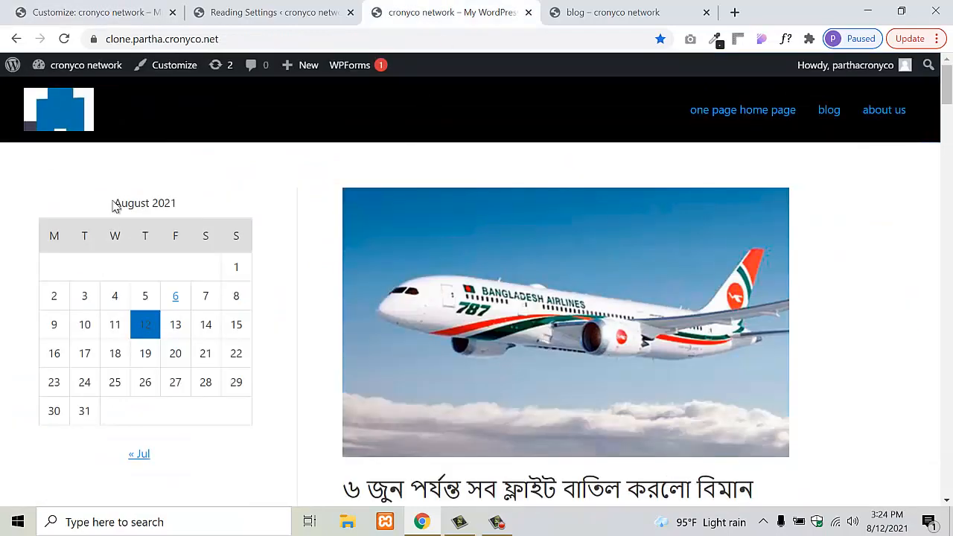
pyautogui.scroll(-5, 275, 365)
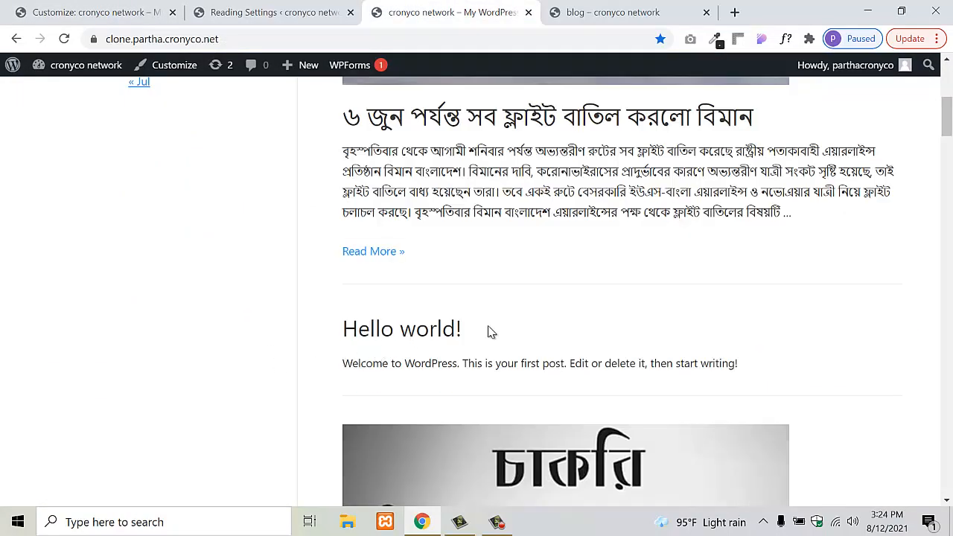
pyautogui.scroll(5, 485, 335)
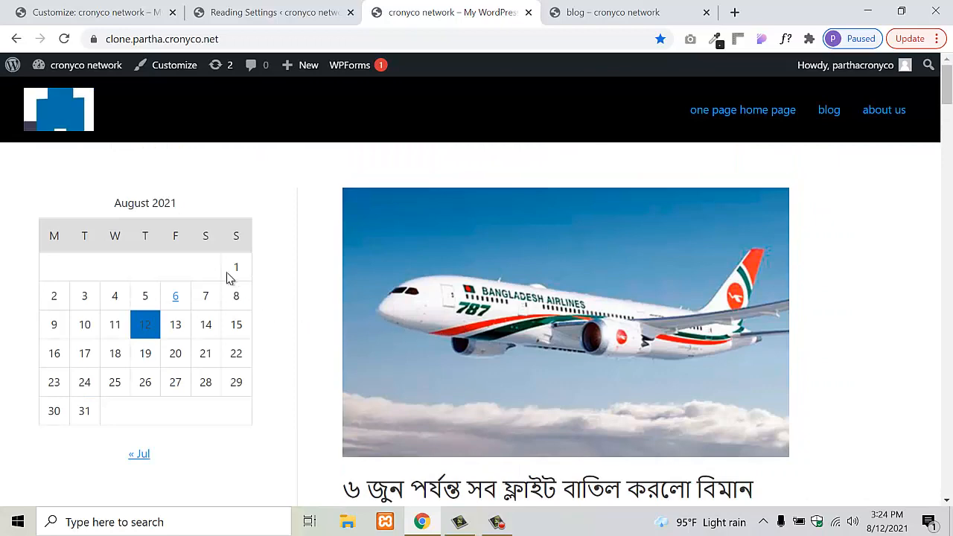
pyautogui.rightClick(43, 111)
pyautogui.click(115, 324)
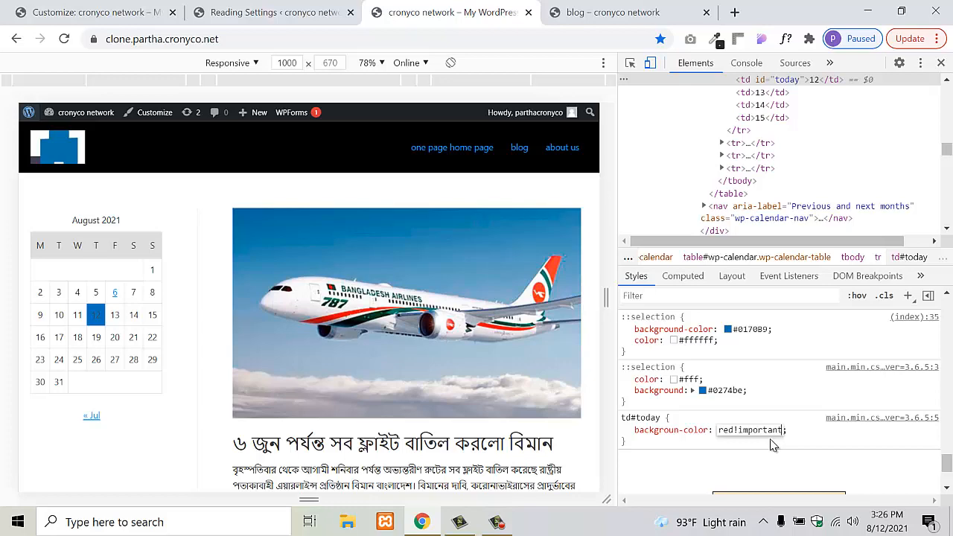
pyautogui.press('Return')
pyautogui.scroll(-10, 761, 441)
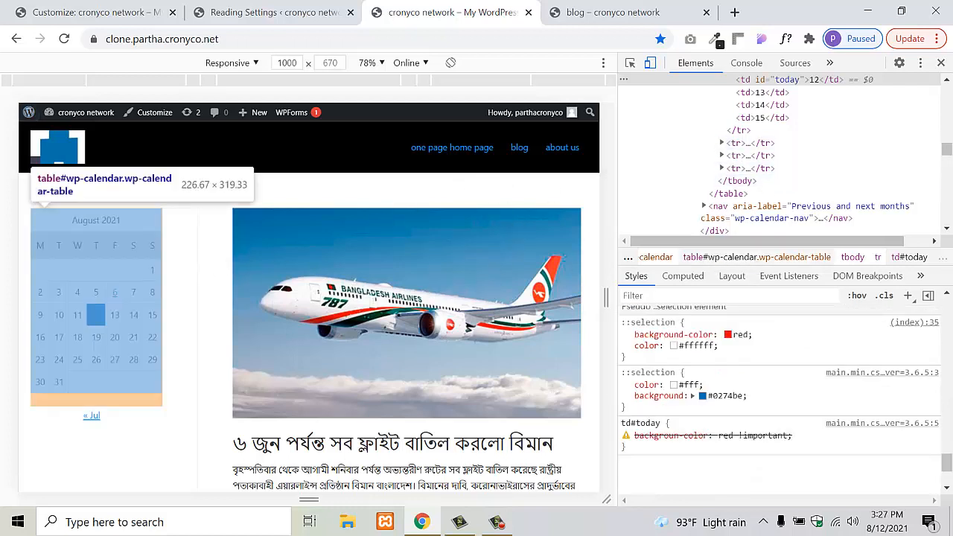
# - Inspect the live calendar's weekday header and examine its row, its styles and the enclosing elements up to the sidebar container
pyautogui.rightClick(100, 243)
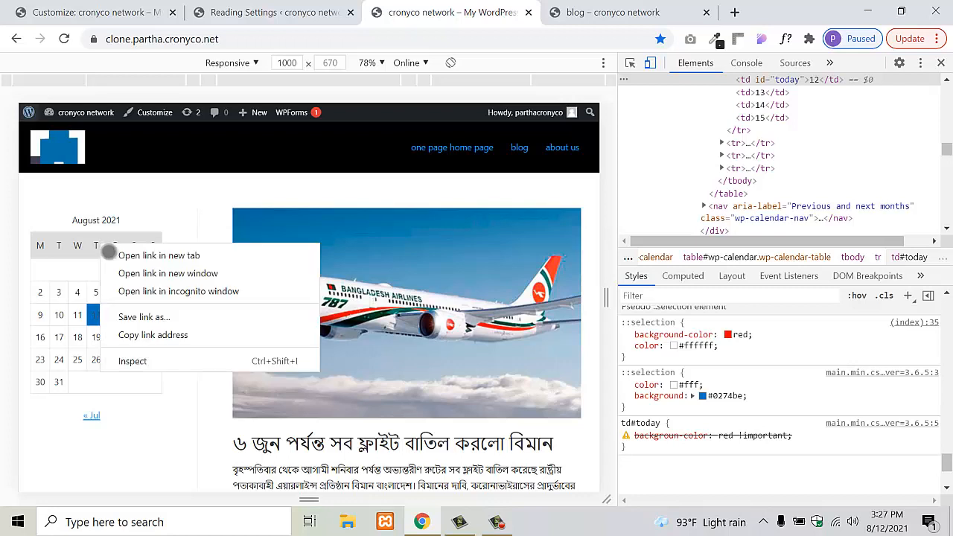
pyautogui.click(152, 362)
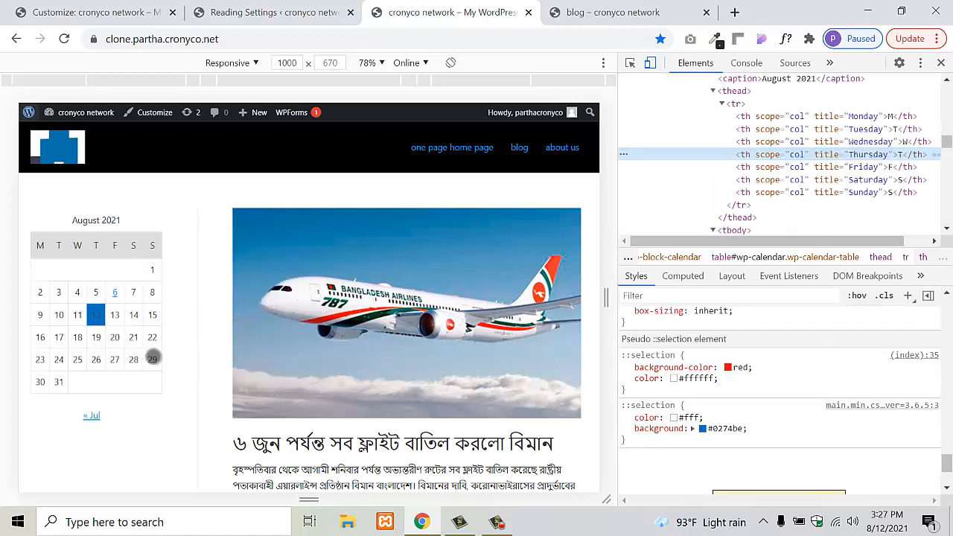
pyautogui.click(726, 105)
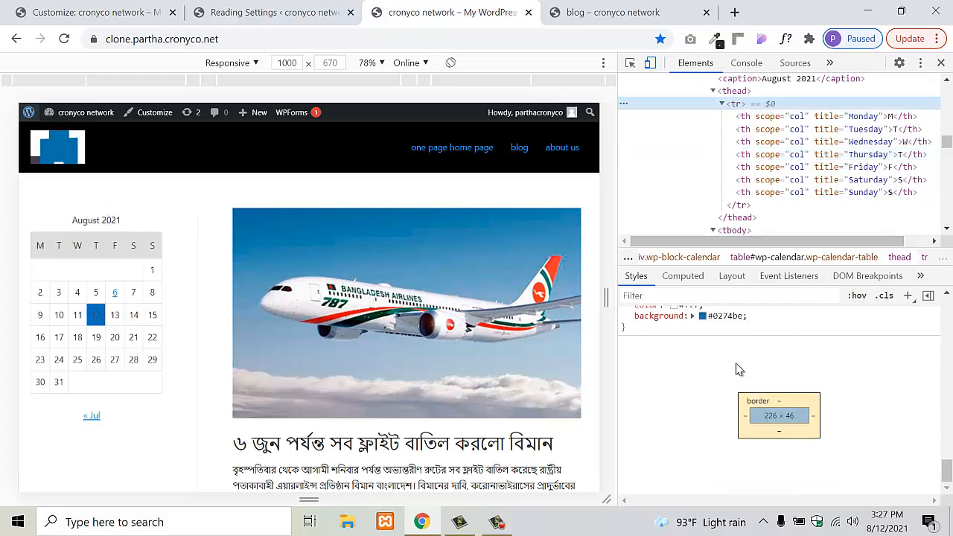
pyautogui.scroll(15, 738, 410)
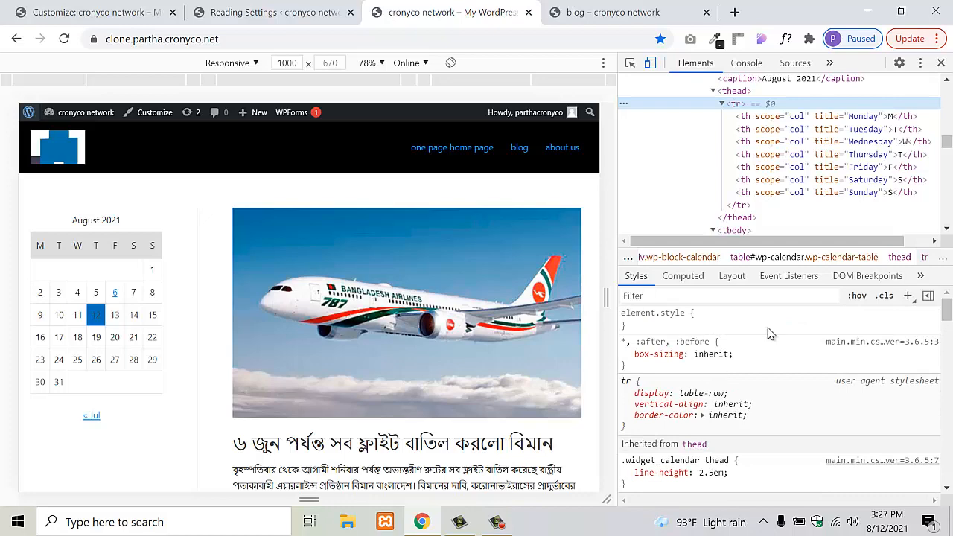
pyautogui.scroll(2, 801, 178)
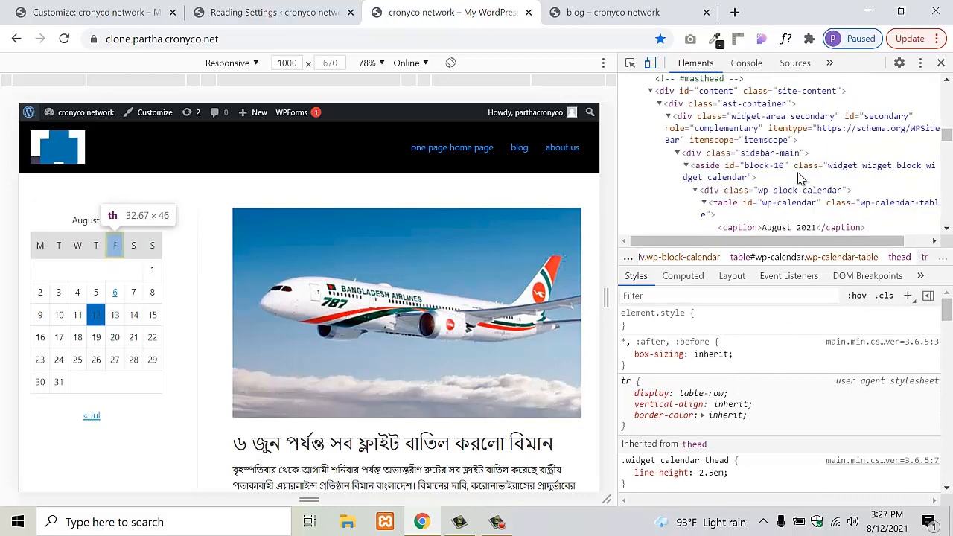
pyautogui.scroll(-2, 798, 182)
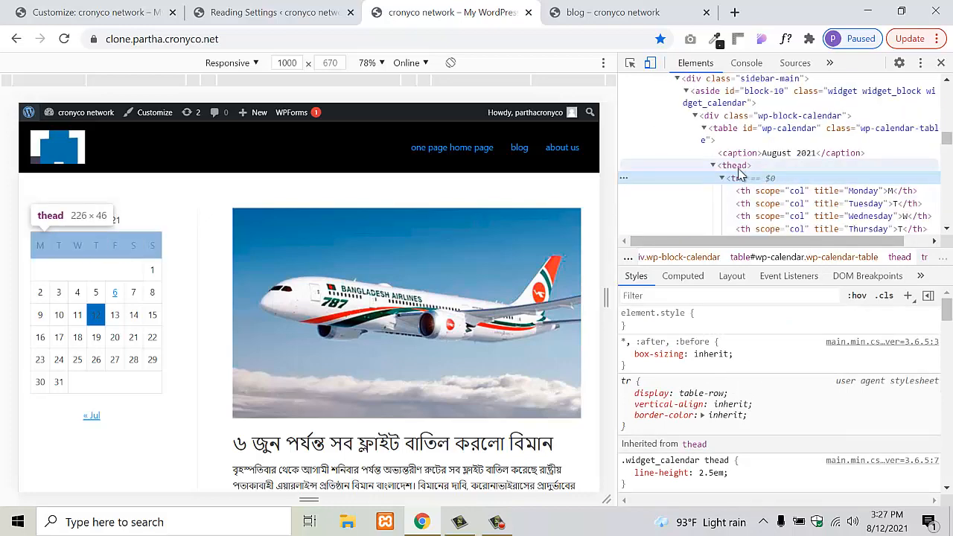
pyautogui.scroll(2, 776, 197)
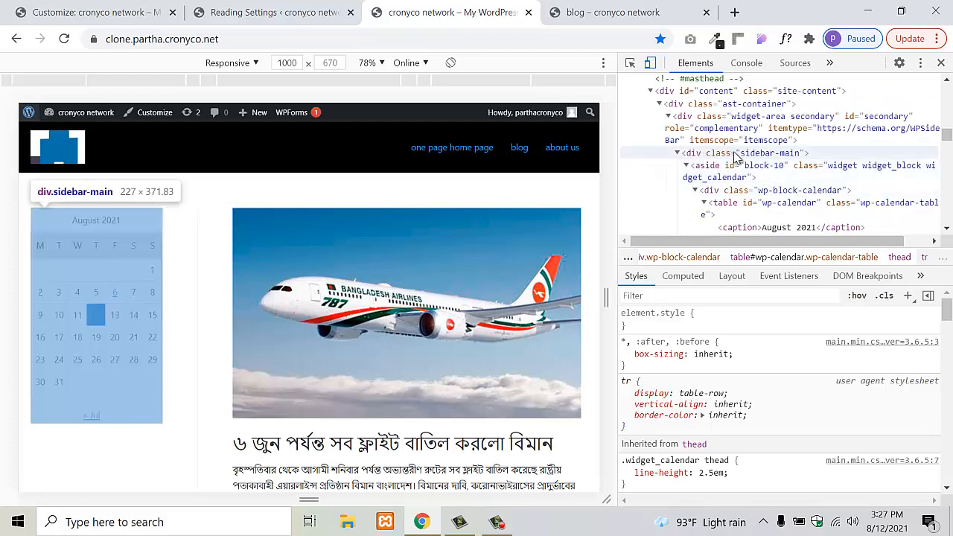
# - Copy the class name sidebar-main from the inspected markup and start a .sidebar-main rule on line 59 of the Additional CSS
pyautogui.doubleClick(780, 153)
pyautogui.rightClick(780, 157)
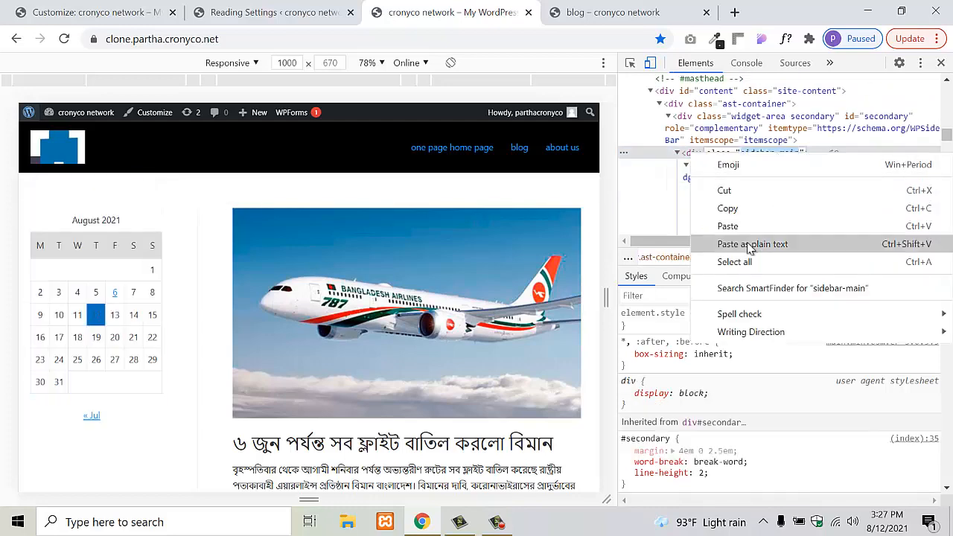
pyautogui.click(738, 210)
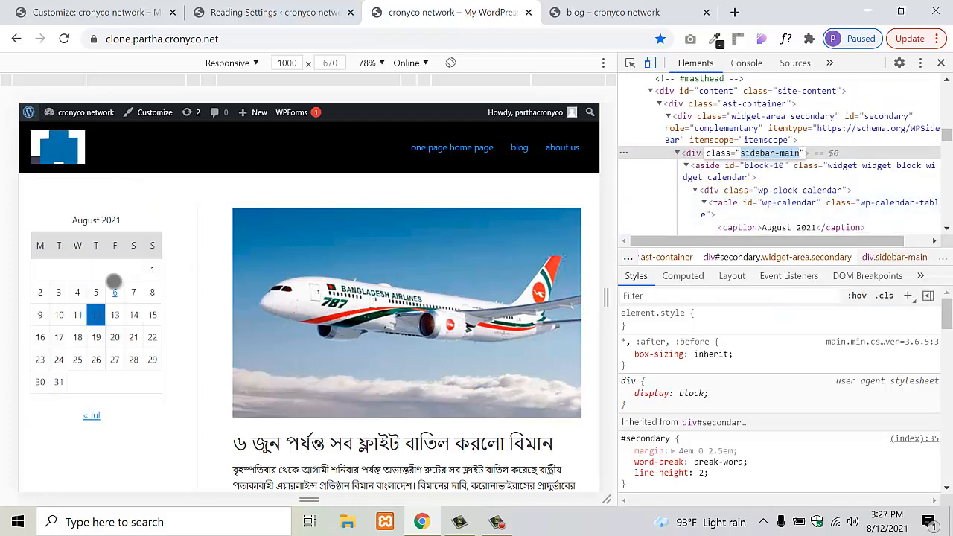
pyautogui.click(75, 12)
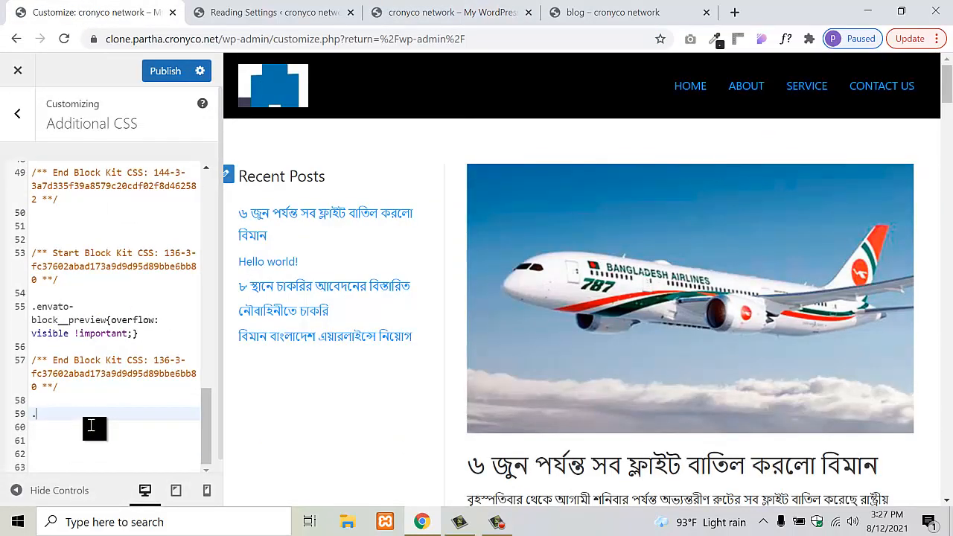
pyautogui.hotkey('ctrl', 'v')
pyautogui.write('{')
pyautogui.press('Return')
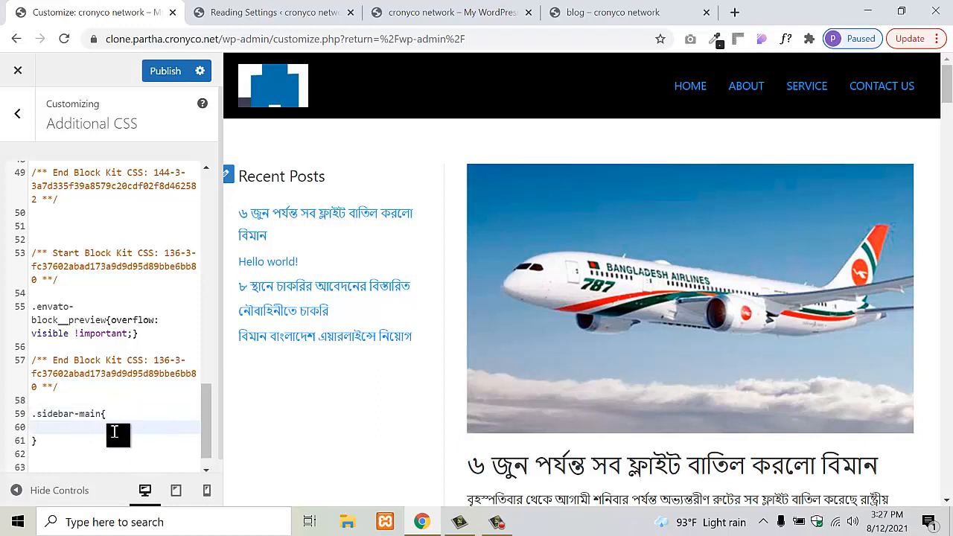
# - Delete the empty .sidebar-main rule from the end of the Additional CSS
pyautogui.moveTo(90, 425); pyautogui.dragTo(36, 411)
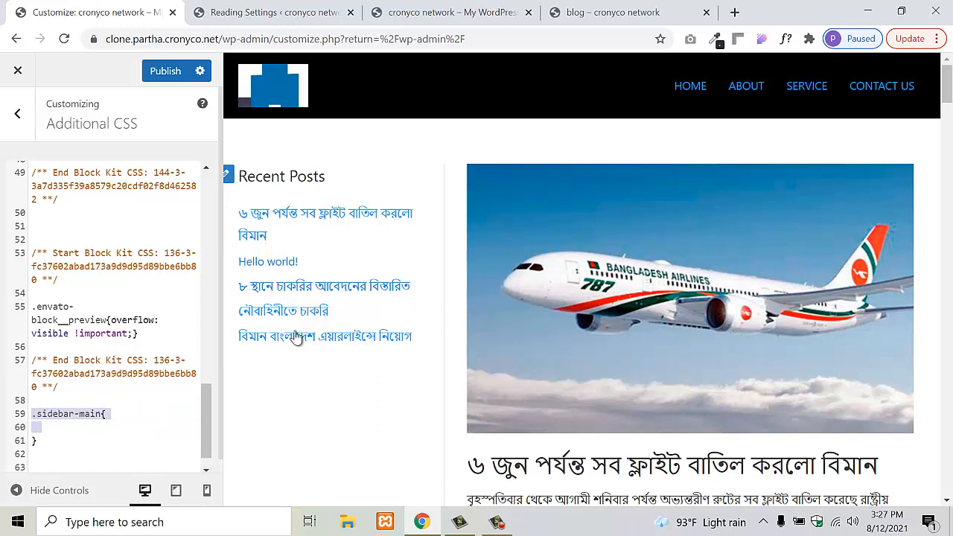
pyautogui.click(62, 442)
pyautogui.click(63, 424)
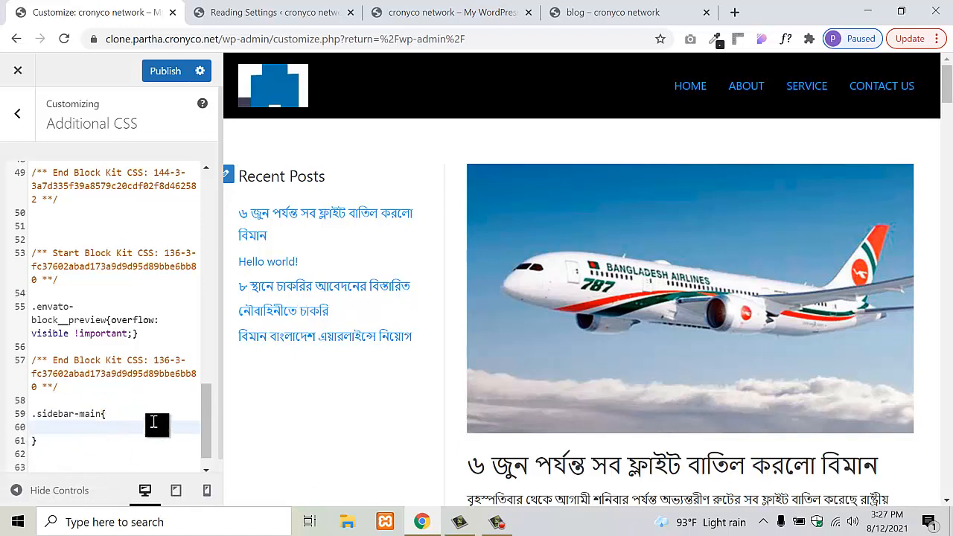
pyautogui.scroll(-3, 630, 322)
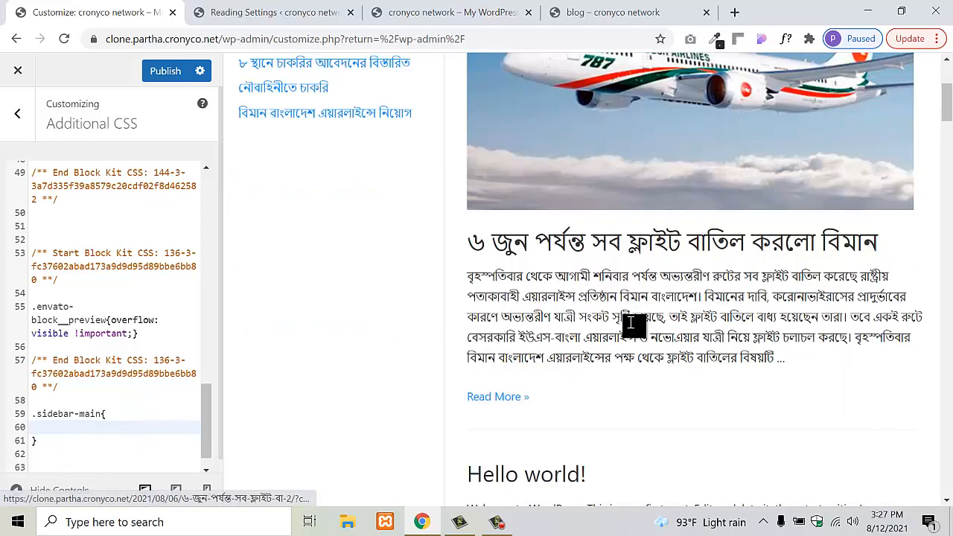
pyautogui.scroll(3, 630, 322)
pyautogui.click(50, 438)
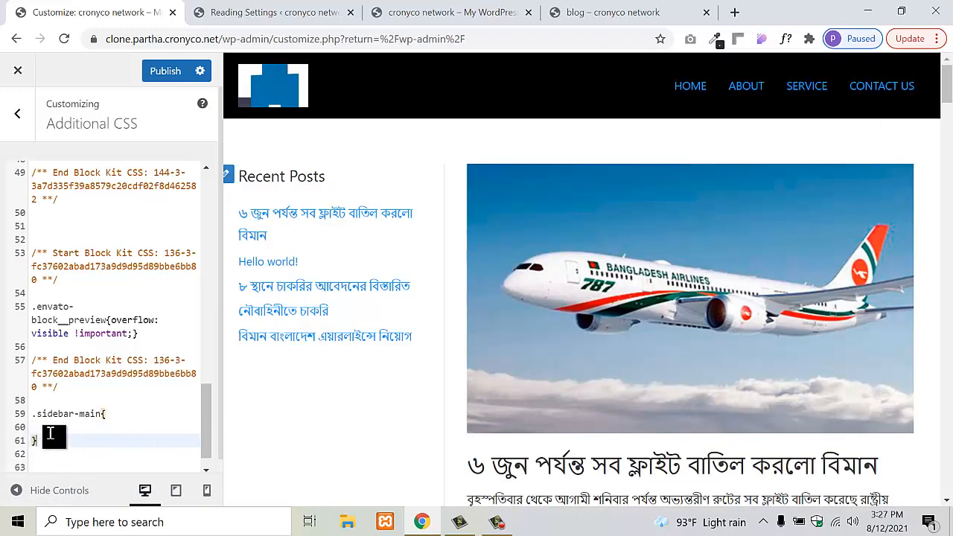
pyautogui.moveTo(50, 435); pyautogui.dragTo(16, 417)
pyautogui.press('BackSpace')
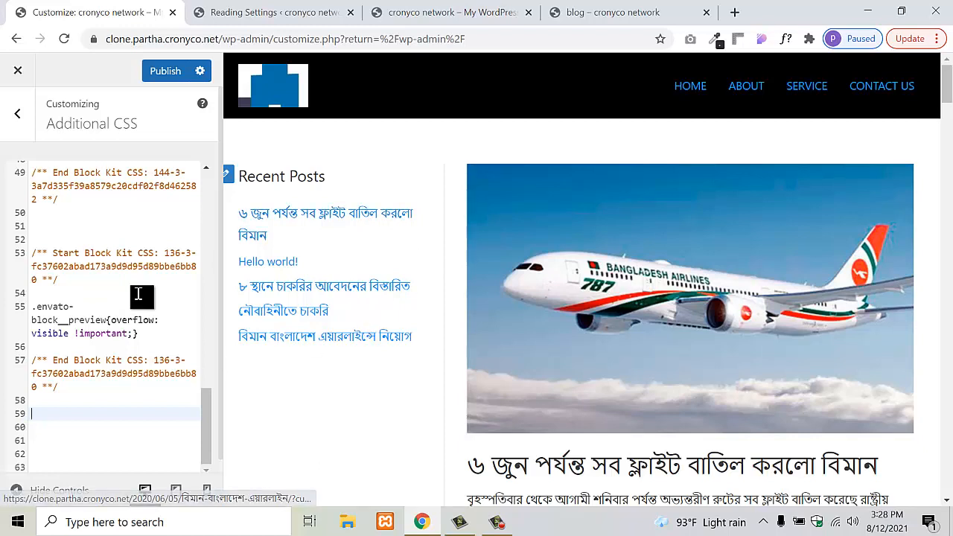
# - Leave the Additional CSS section and close the Customizer, discarding the unsaved changes
pyautogui.click(18, 115)
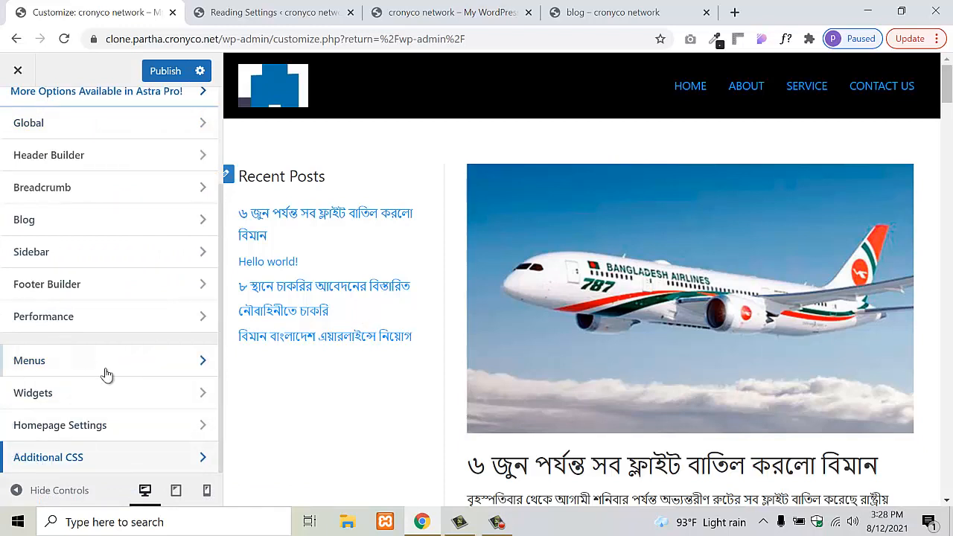
pyautogui.scroll(3, 79, 278)
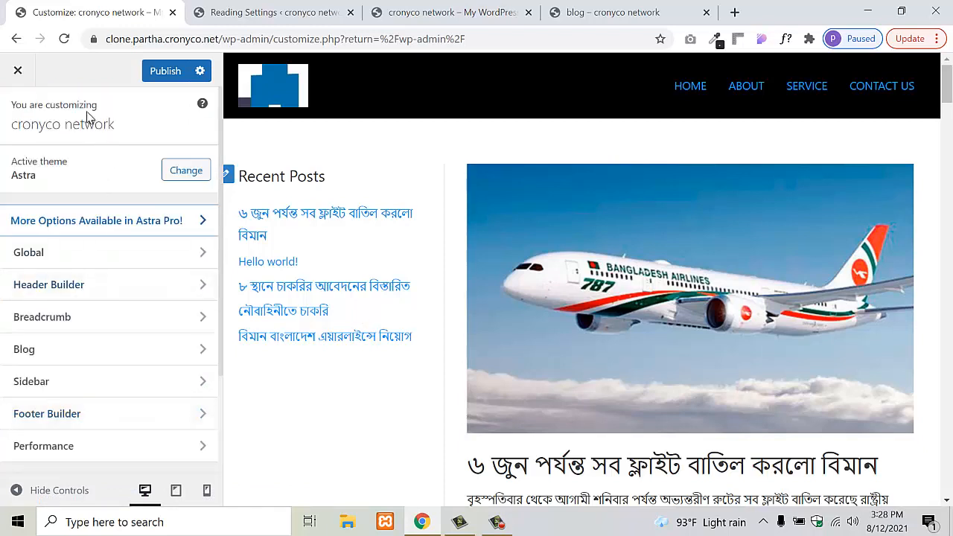
pyautogui.click(18, 70)
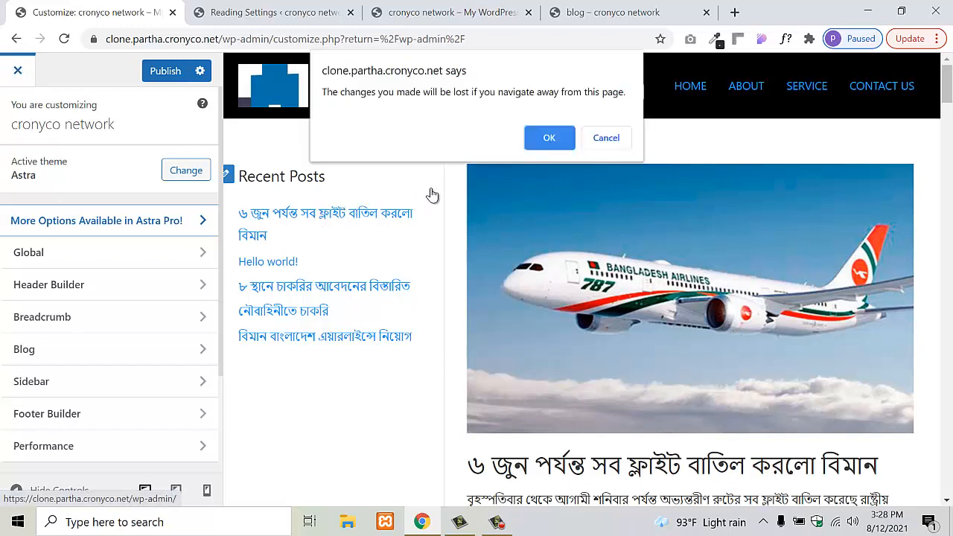
pyautogui.click(549, 139)
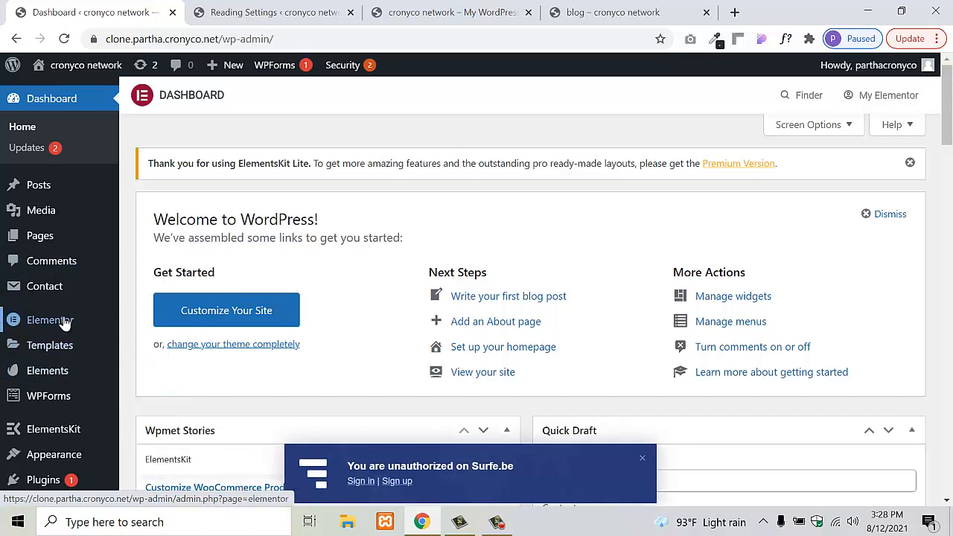
# - Reopen the theme Customizer from the dashboard, look over its list of sections and close it again
pyautogui.scroll(-3, 37, 400)
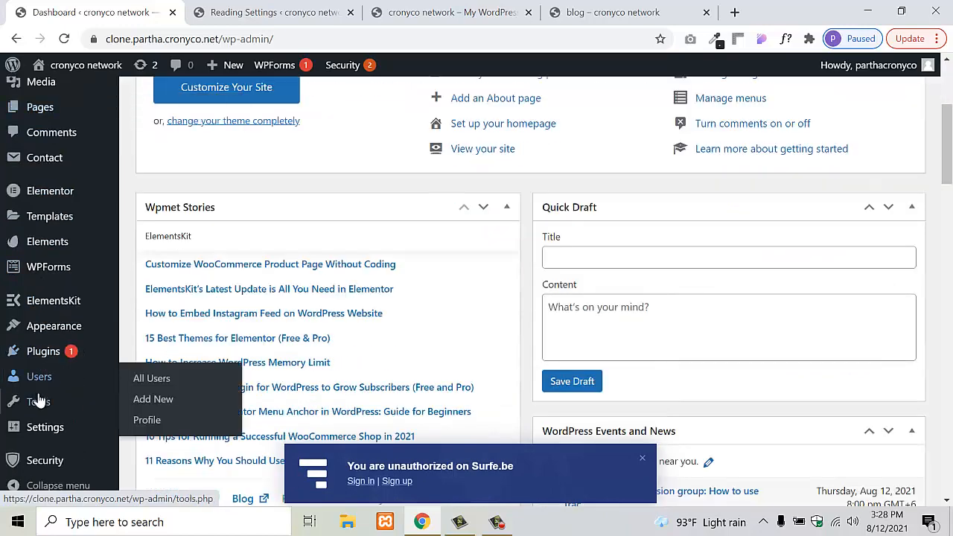
pyautogui.moveTo(77, 330)
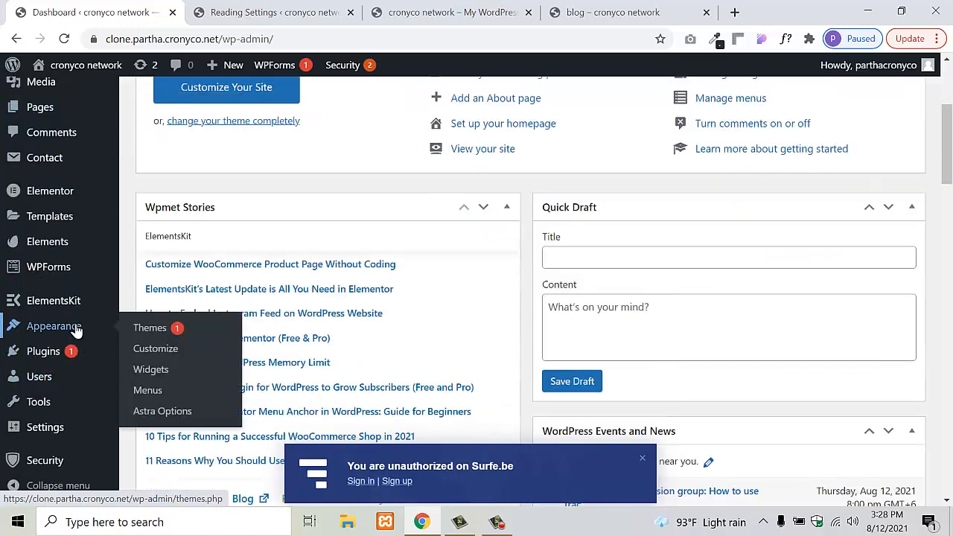
pyautogui.click(167, 354)
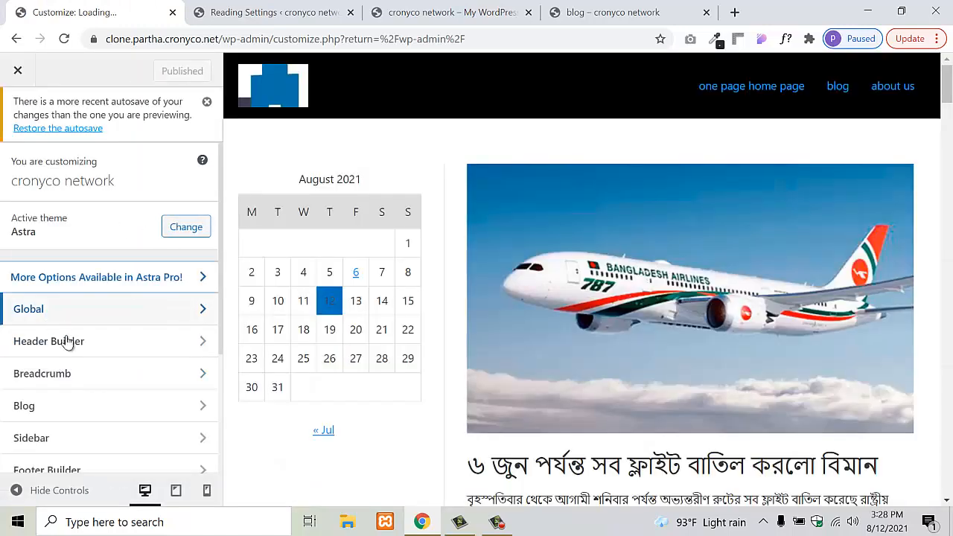
pyautogui.scroll(-2, 78, 395)
pyautogui.scroll(-1, 67, 397)
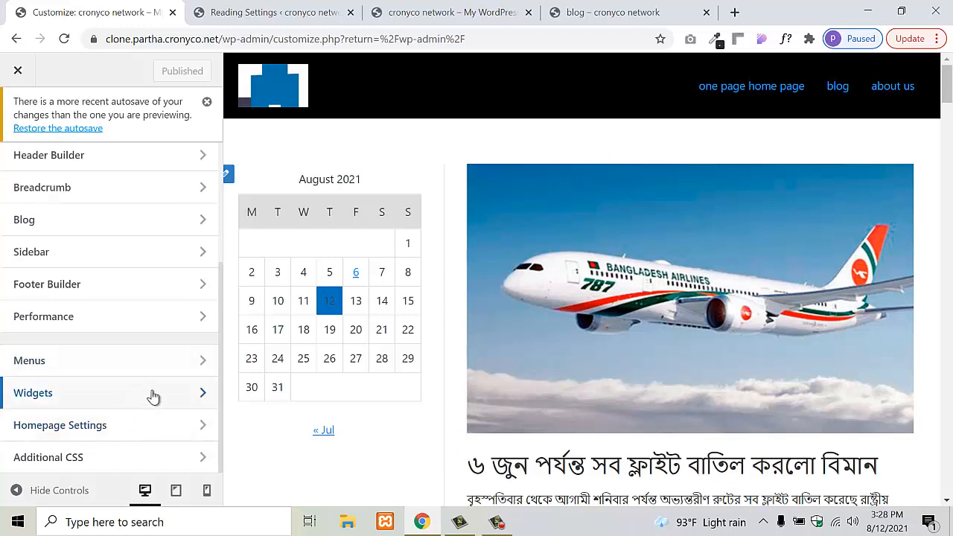
pyautogui.scroll(1, 139, 204)
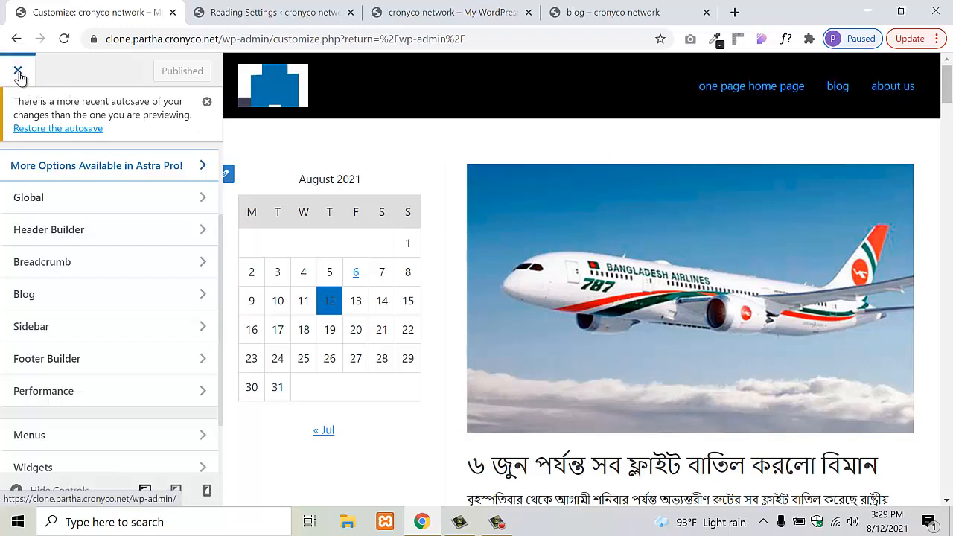
pyautogui.click(68, 230)
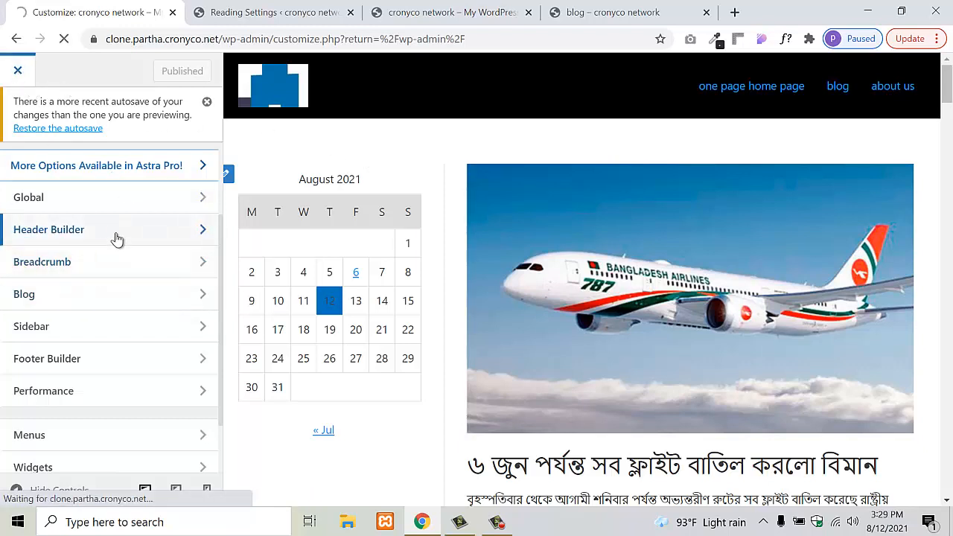
pyautogui.scroll(-1, 101, 255)
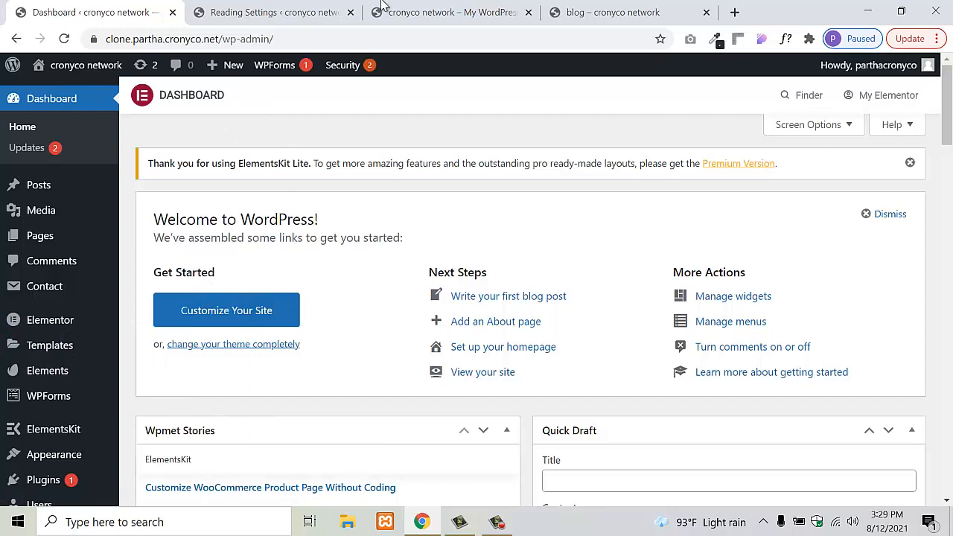
# - Return to the live homepage, close the developer tools and look over the page at full width
pyautogui.click(511, 9)
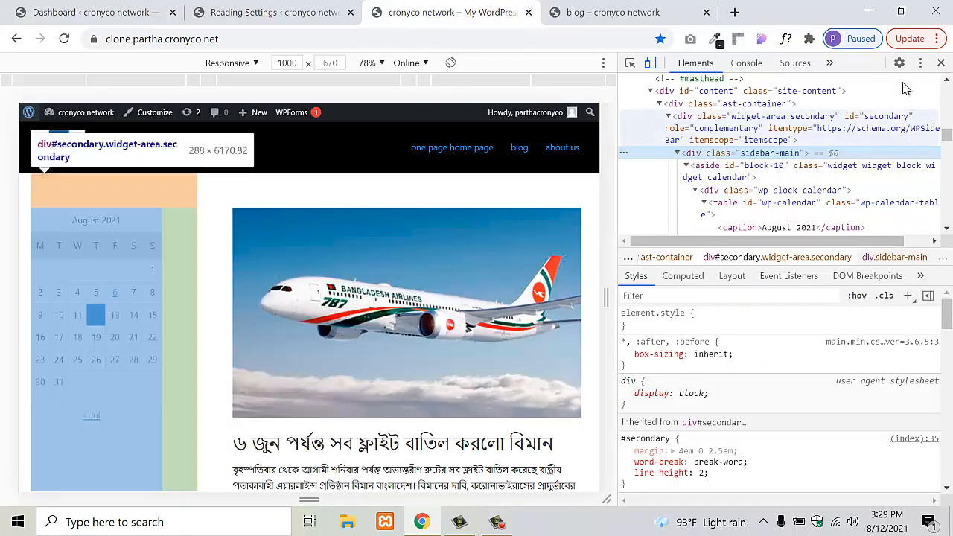
pyautogui.click(941, 63)
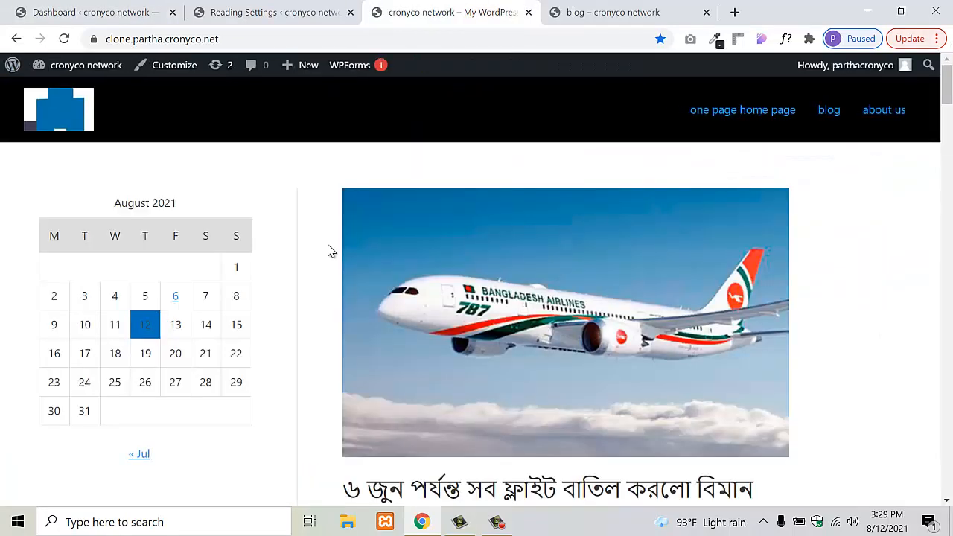
pyautogui.scroll(-4, 330, 251)
pyautogui.scroll(4, 329, 252)
# - Look over the admin dashboard, the Reading settings page and the live homepage from top to bottom
pyautogui.click(88, 12)
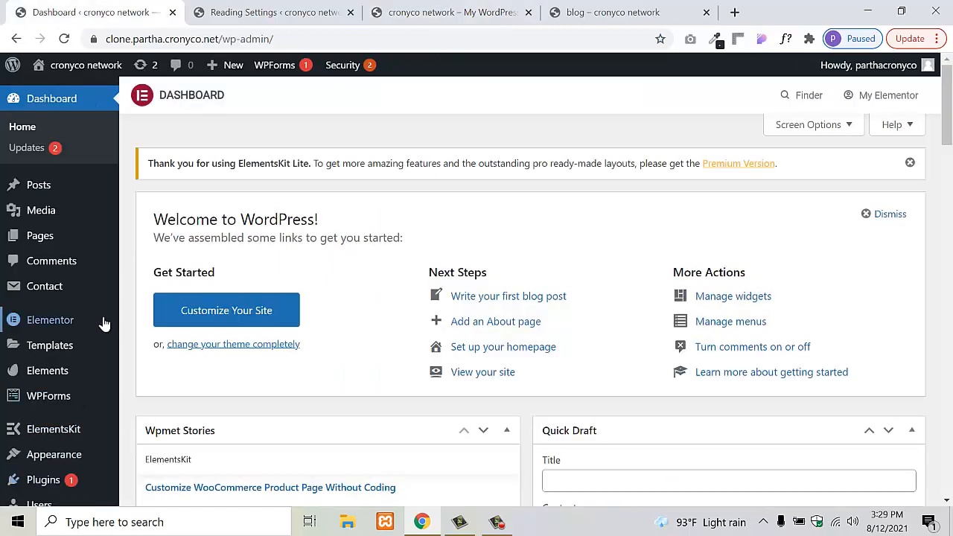
pyautogui.scroll(-4, 57, 385)
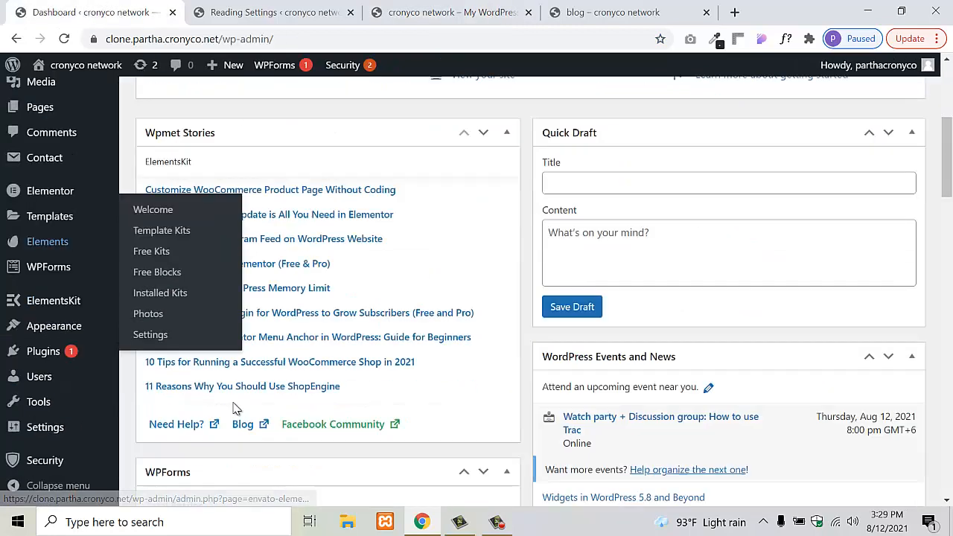
pyautogui.scroll(4, 266, 384)
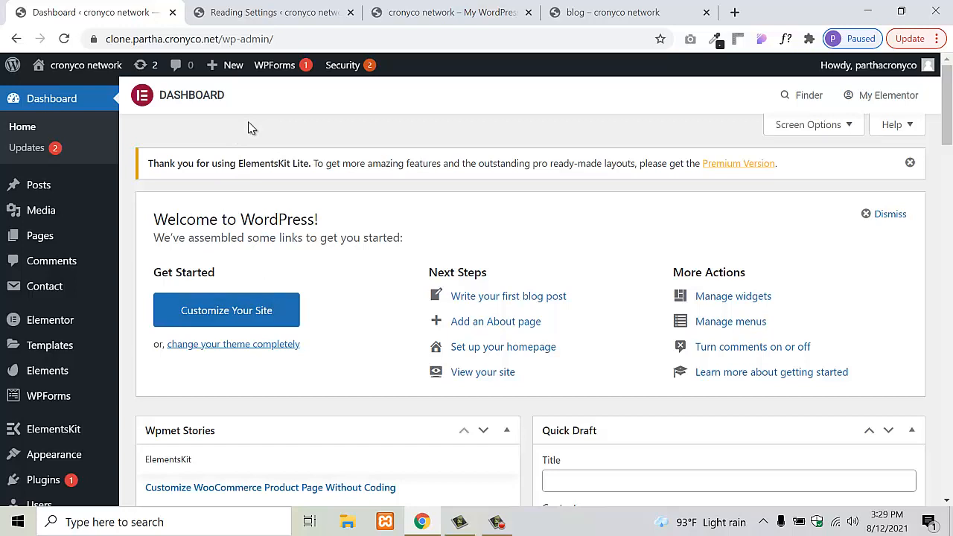
pyautogui.click(254, 5)
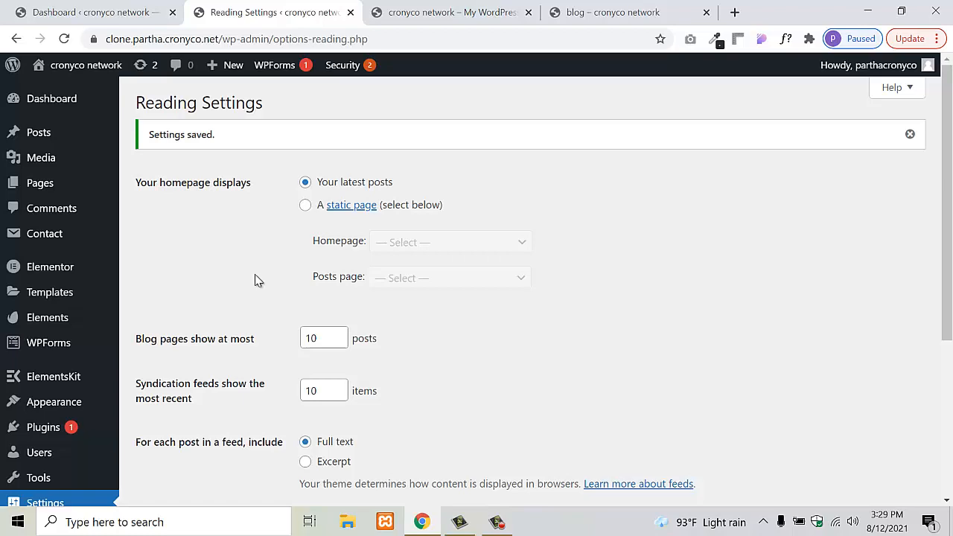
pyautogui.click(436, 6)
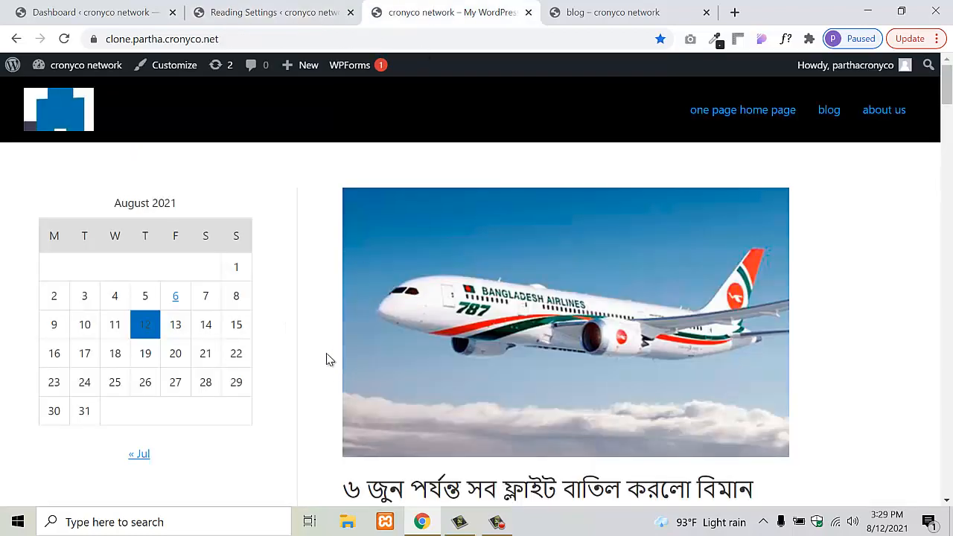
pyautogui.scroll(-11, 316, 350)
pyautogui.scroll(11, 316, 350)
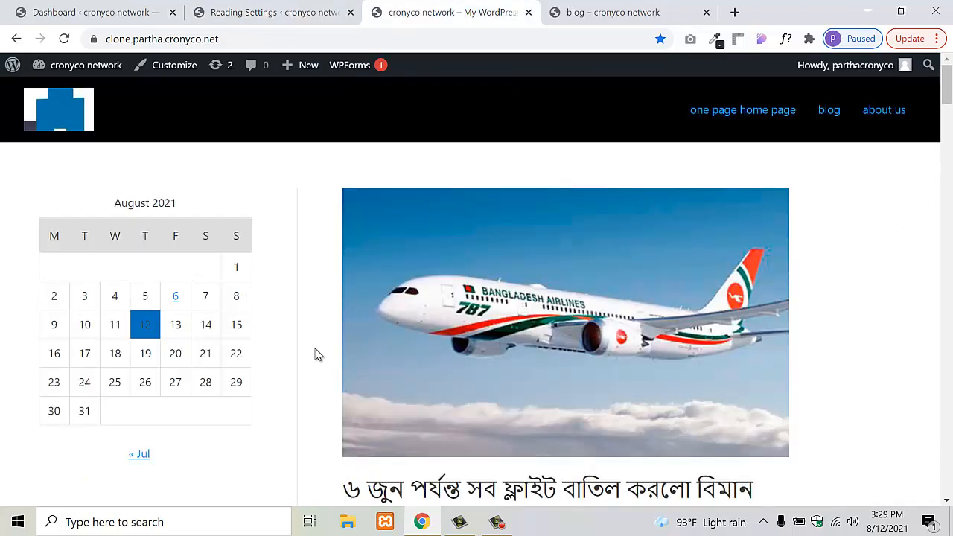